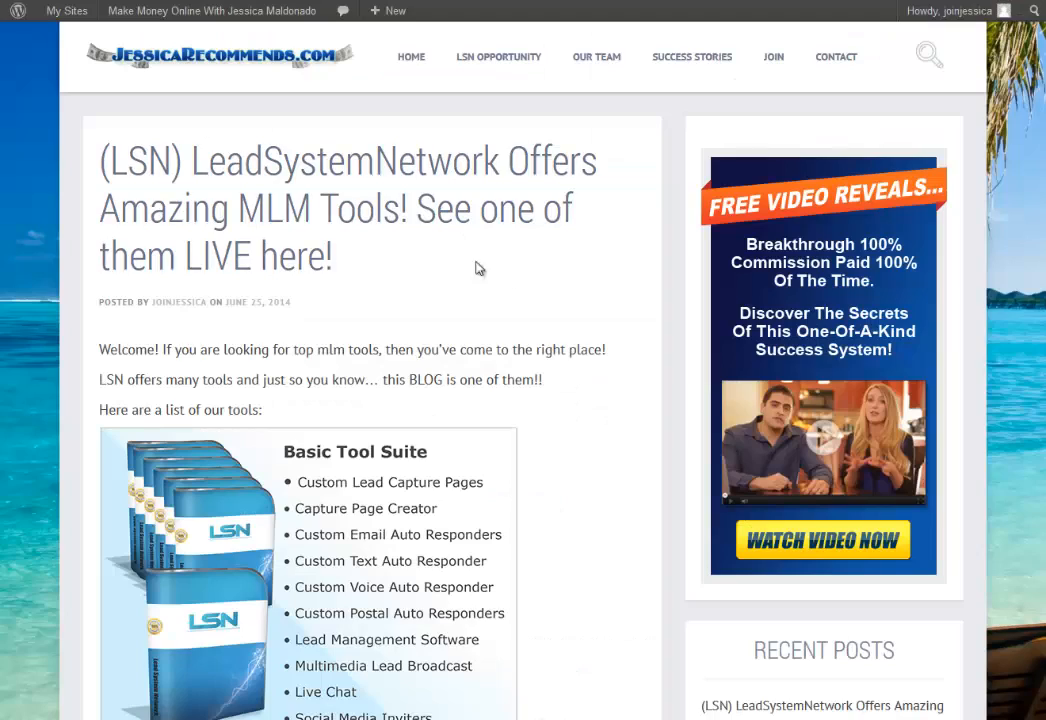
Scroll through the published LSN blog post.
scroll(577, 316, "down", 1)
scroll(577, 316, "down", 5)
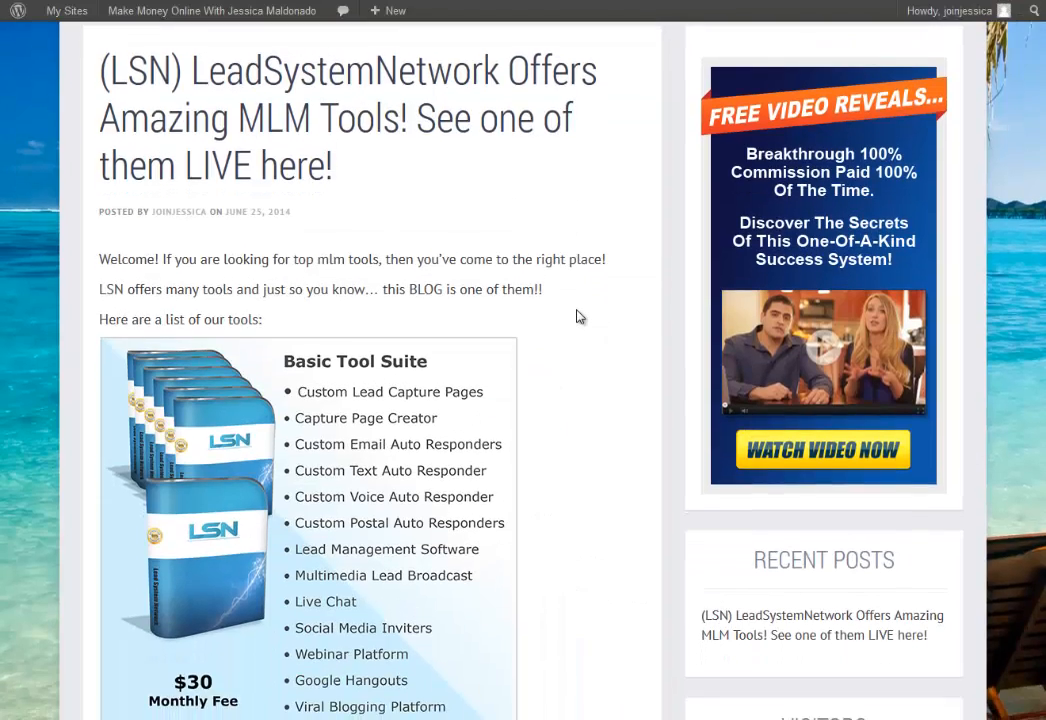
scroll(577, 316, "up", 5)
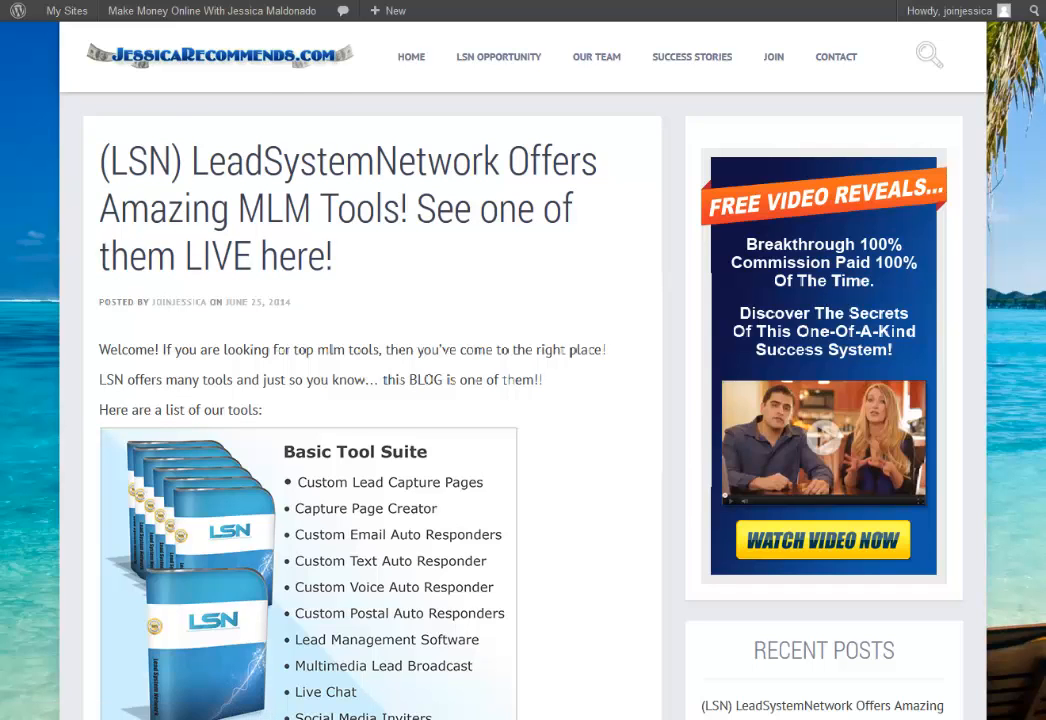
Switch to the LSN back-office tab and scroll down to the BLOG icon.
left_click(300, 1)
scroll(103, 443, "down", 1)
scroll(103, 449, "down", 4)
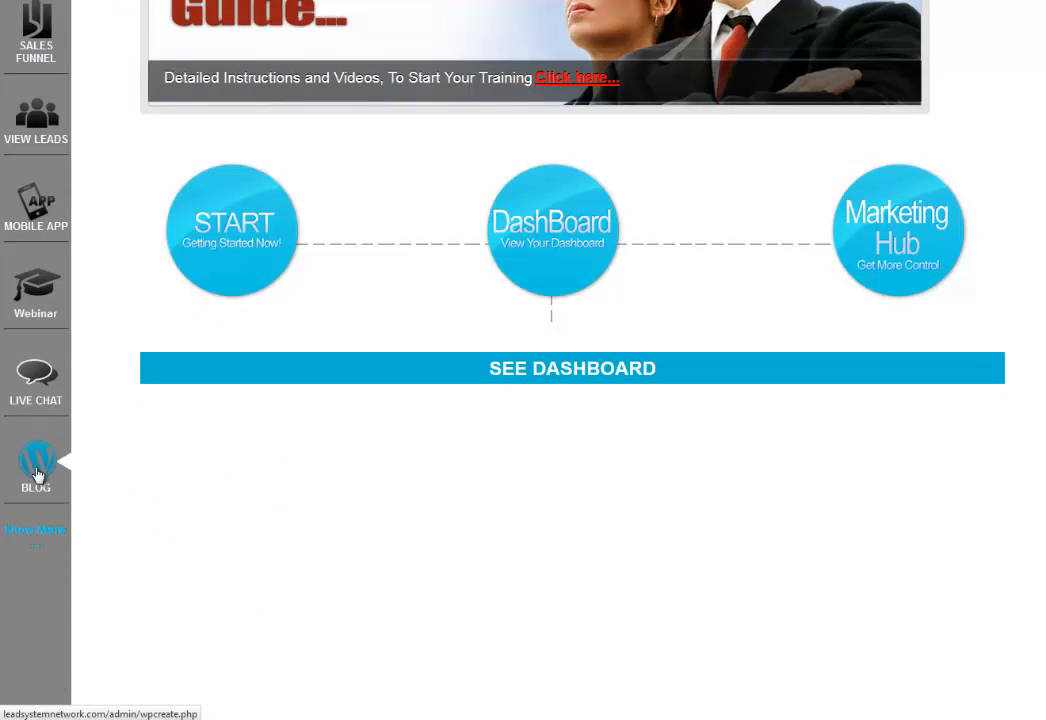
From the BLOG icon, enter a new account password twice in the profile and save it.
left_click(36, 472)
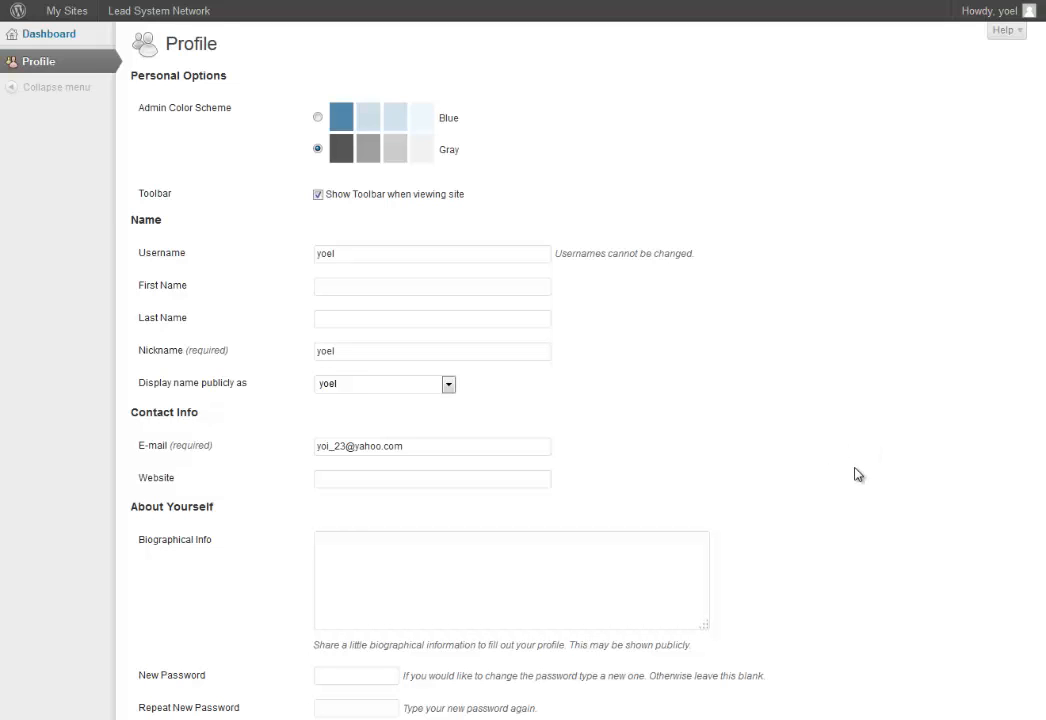
scroll(857, 474, "down", 3)
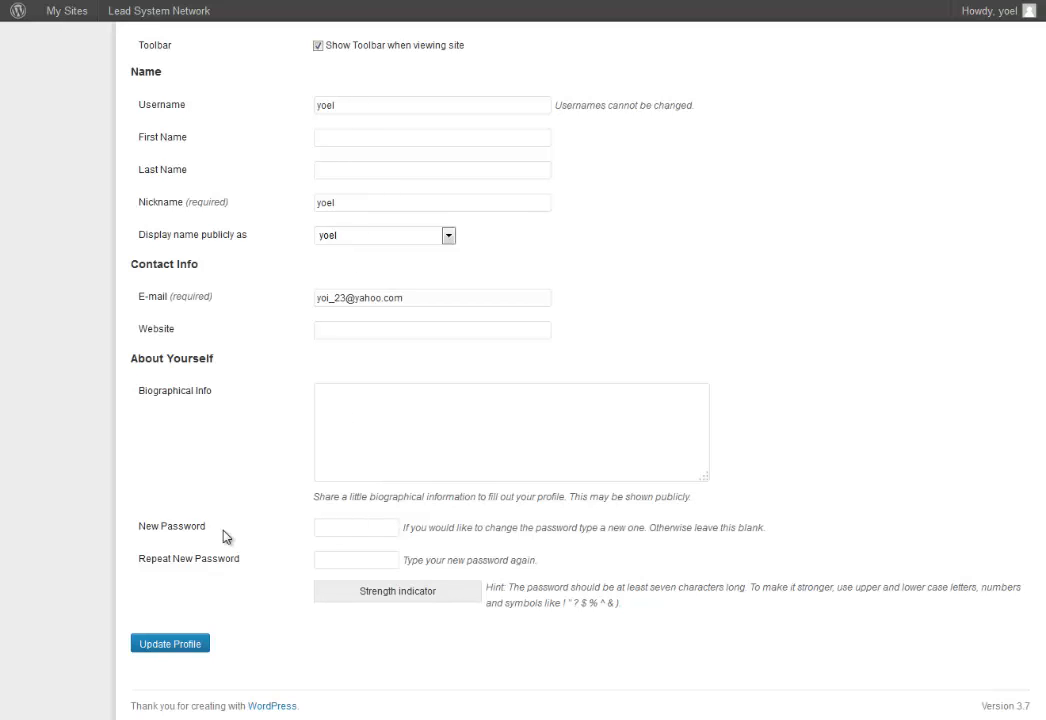
left_click(361, 527)
type("•••")
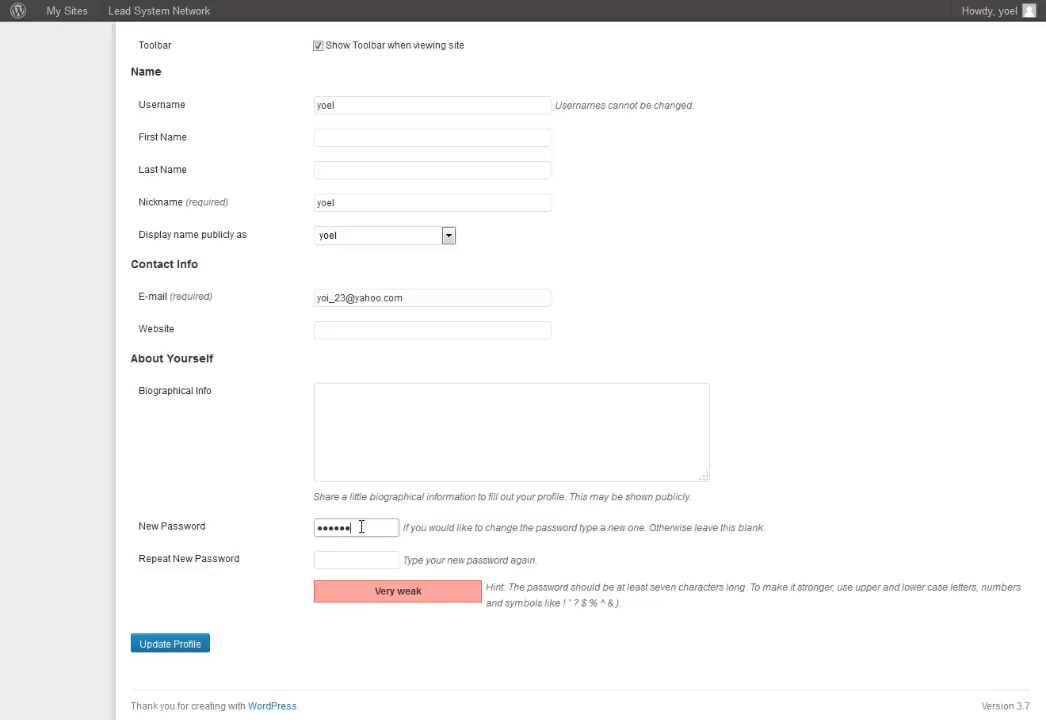
key("Tab")
type("••")
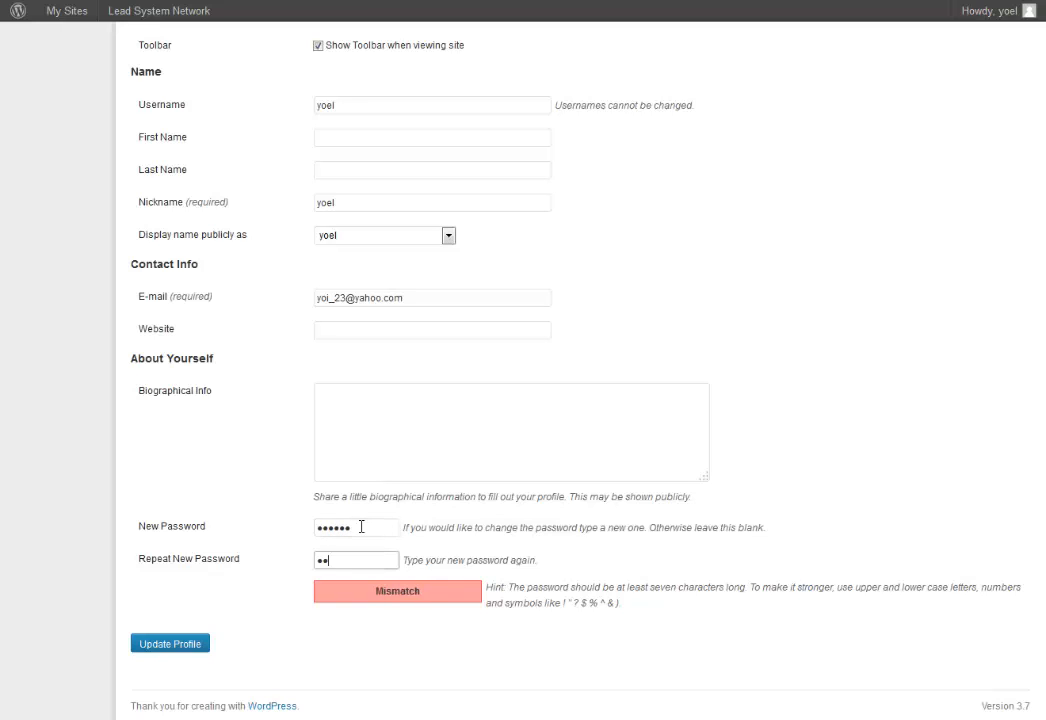
type("••••")
left_click(181, 647)
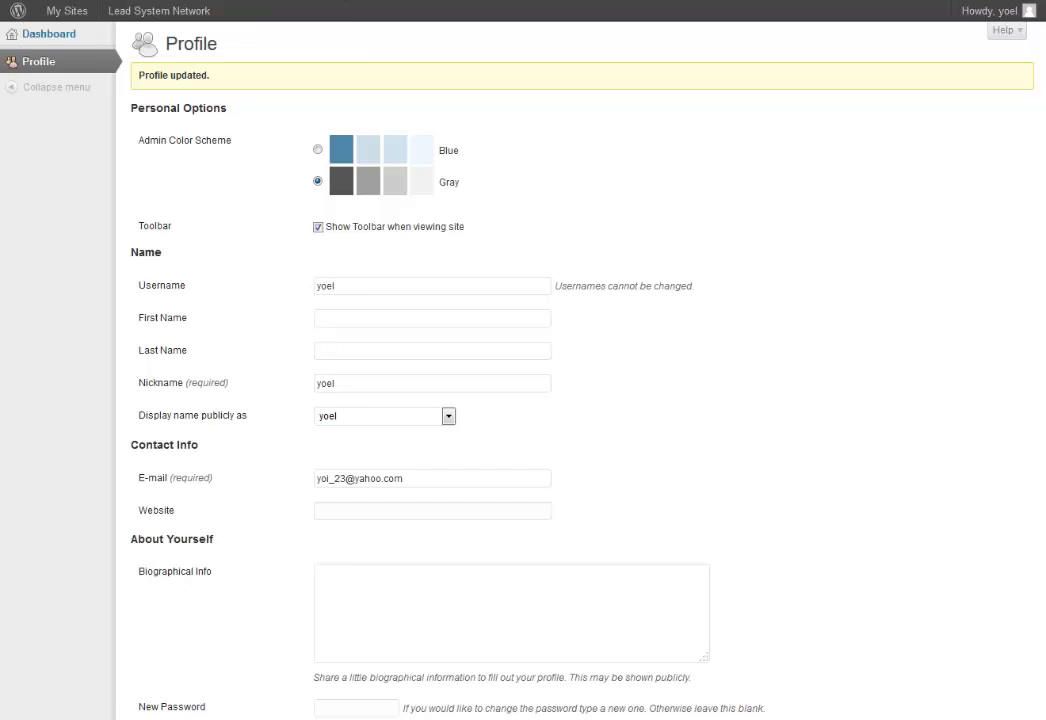
scroll(257, 515, "down", 3)
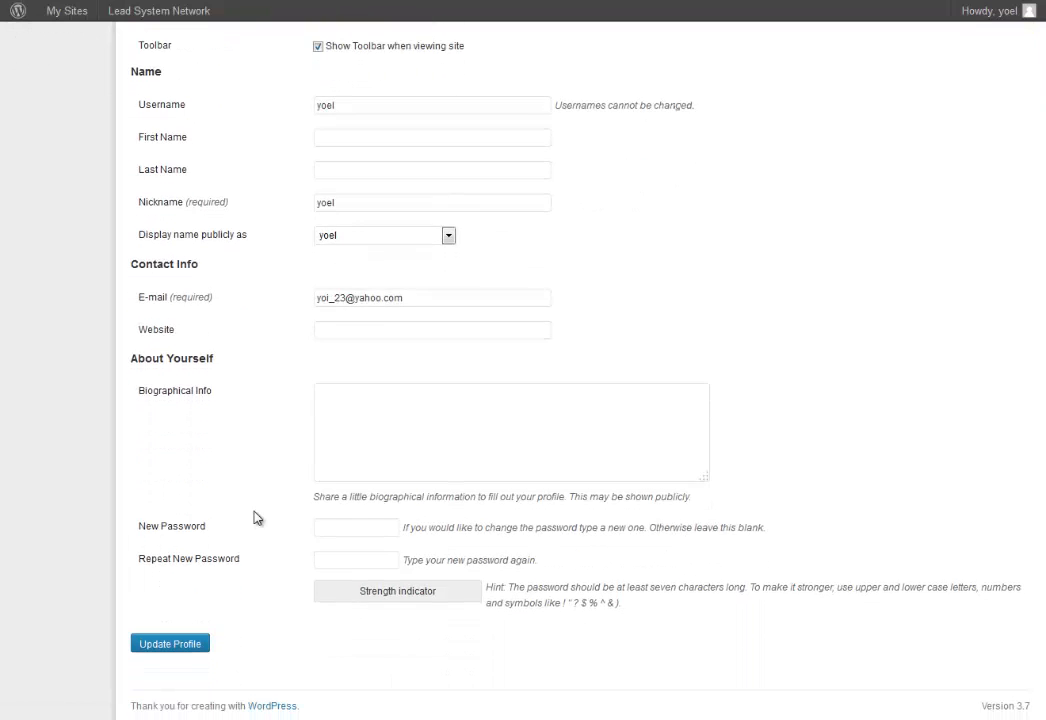
scroll(257, 515, "up", 3)
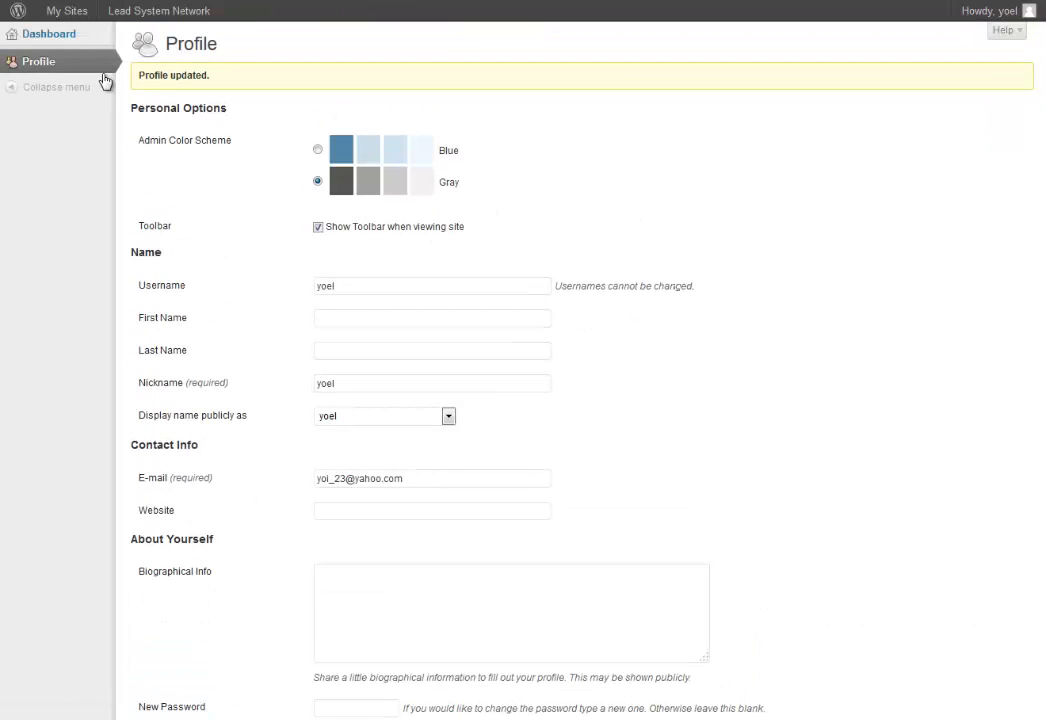
Open the personal blog's Dashboard via My Sites and look over Posts and Themetica Options.
mouse_move(61, 40)
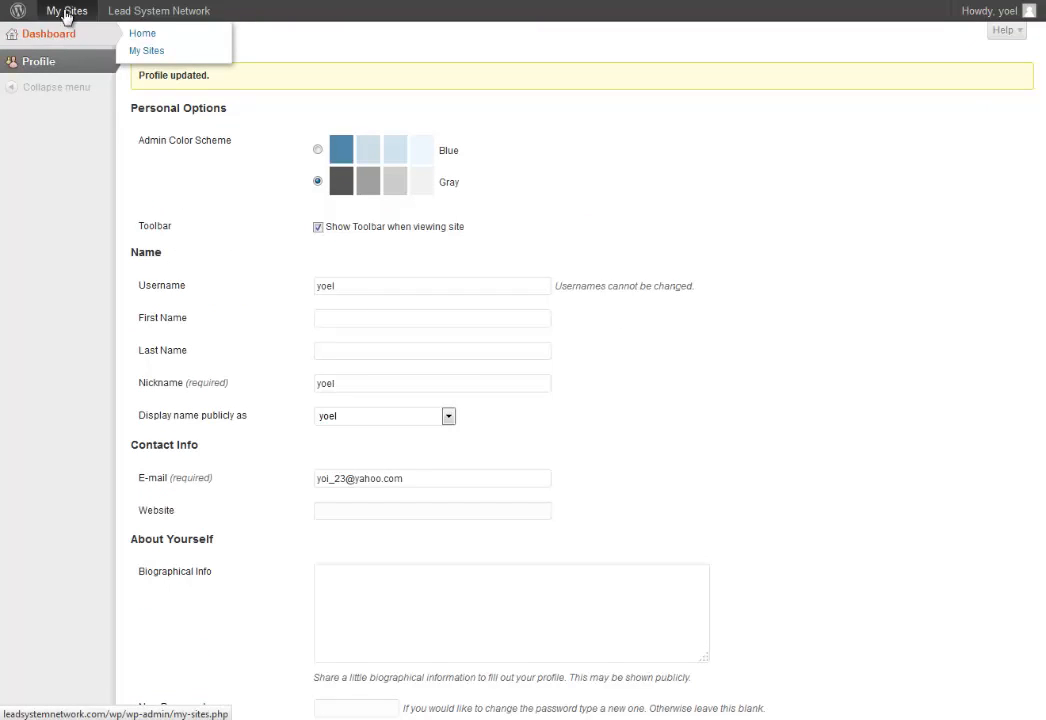
mouse_move(66, 14)
mouse_move(80, 65)
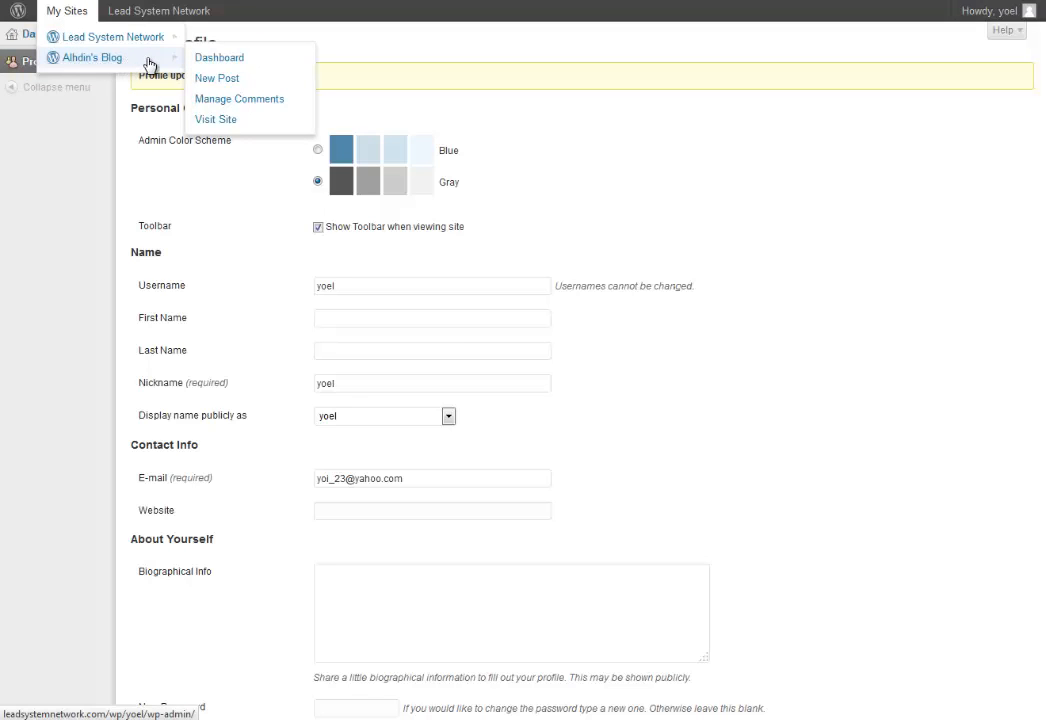
left_click(214, 61)
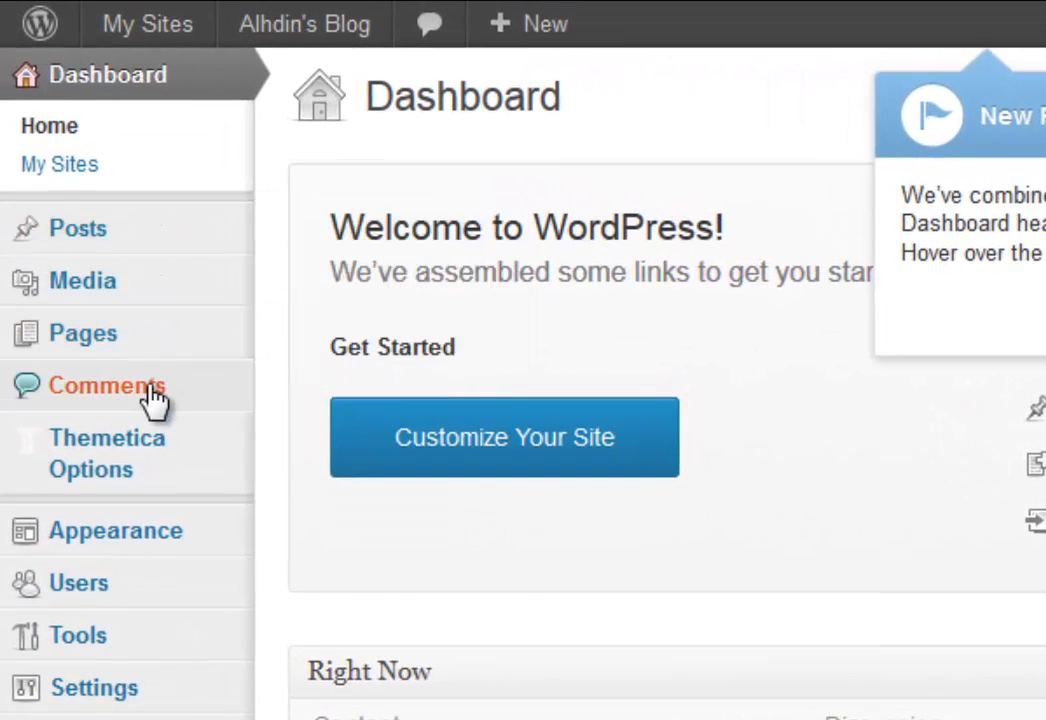
mouse_move(79, 201)
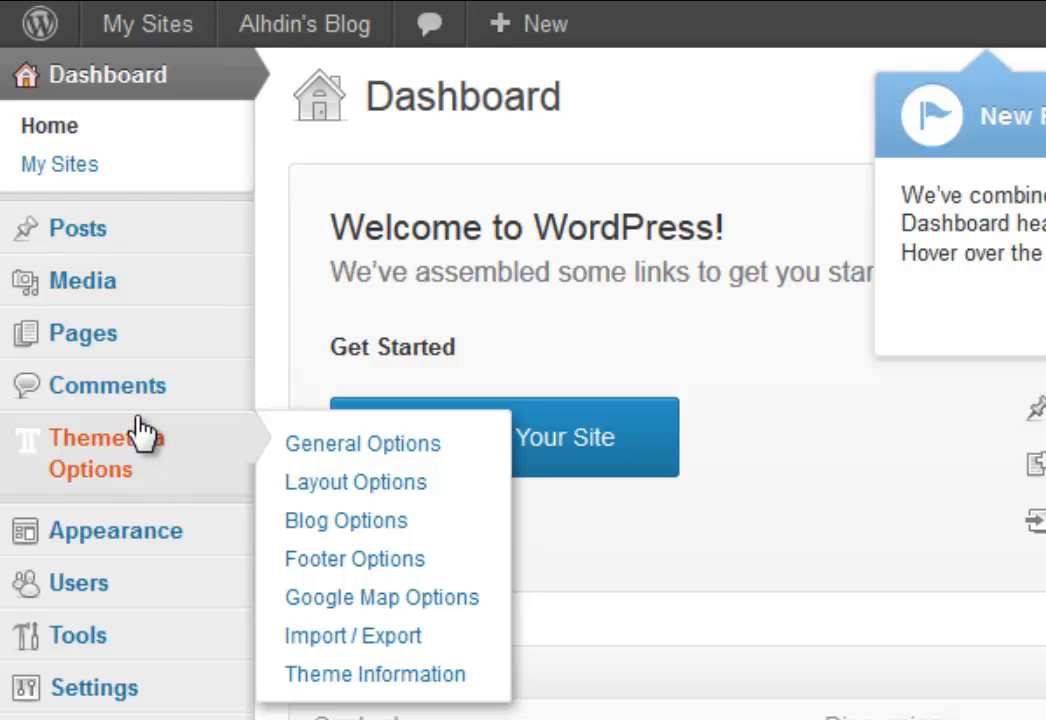
mouse_move(112, 243)
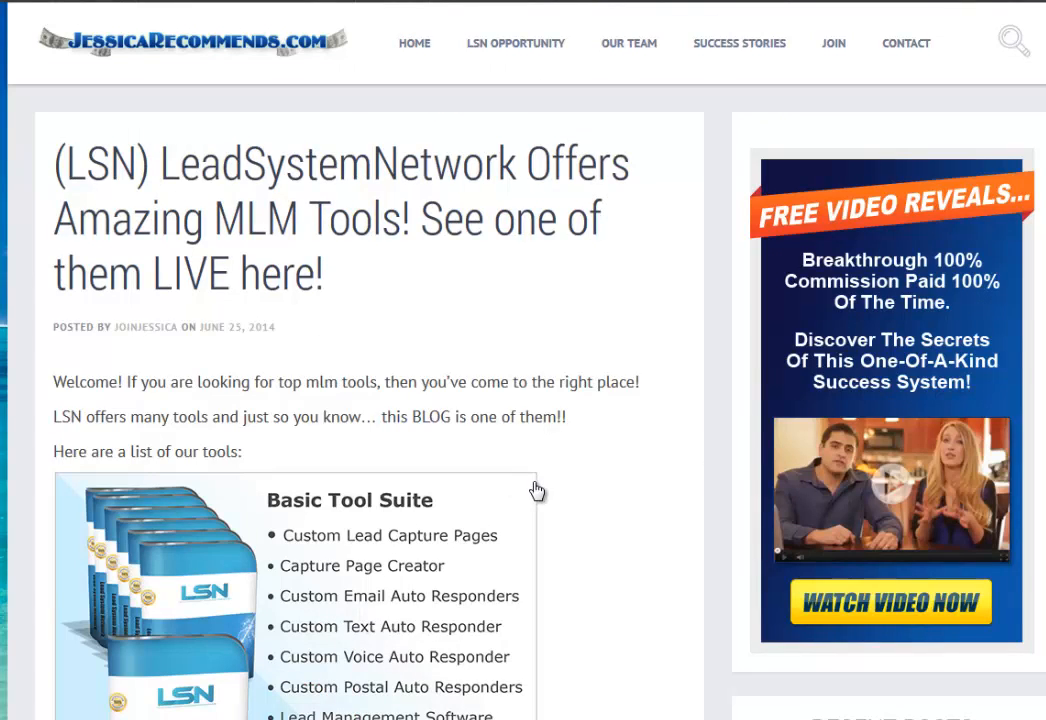
Scroll to the end of the LSN post and follow its 'Click HERE To Learn More!' link.
scroll(560, 486, "down", 2)
scroll(577, 482, "down", 3)
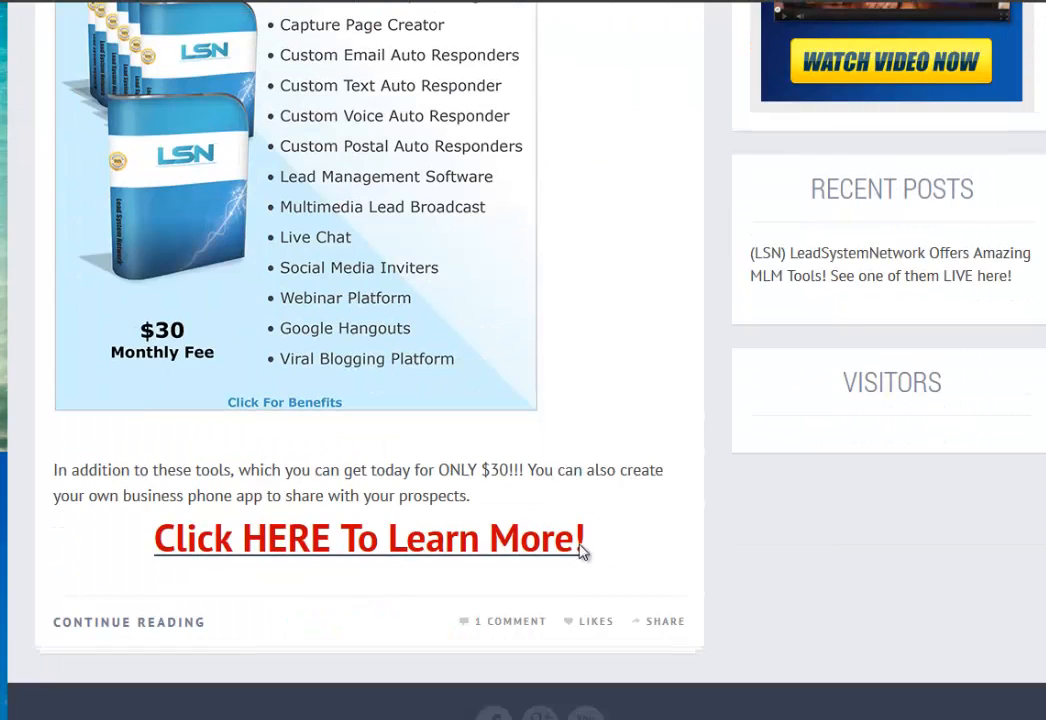
left_click(581, 551)
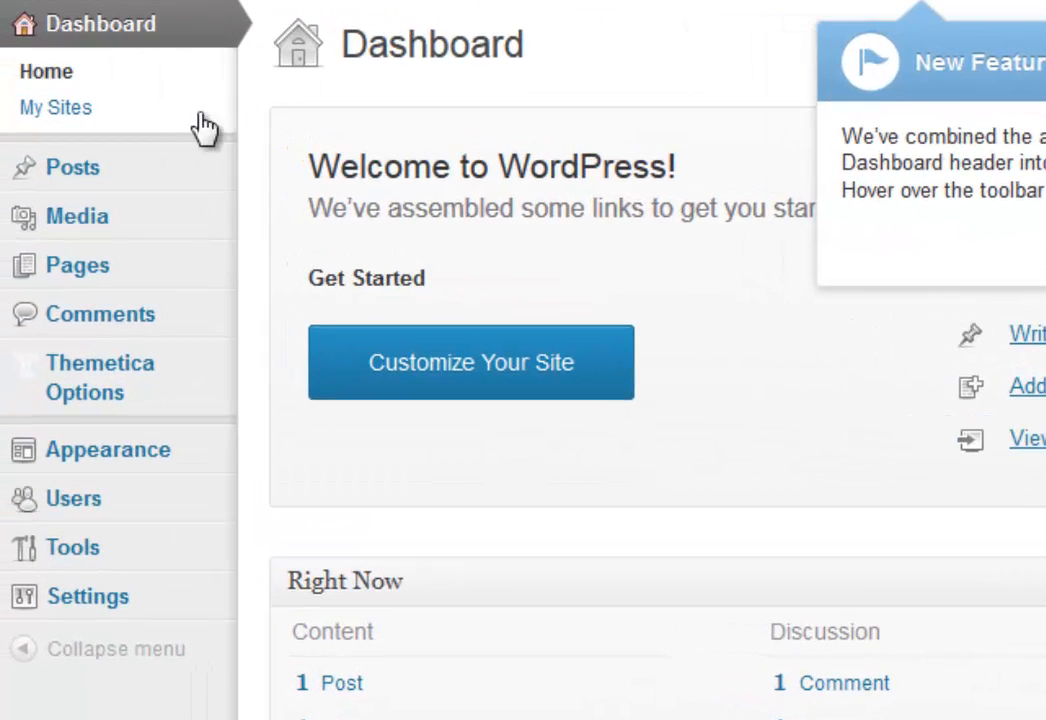
Look over Media, Pages, Comments, Themetica Options and Appearance, then open Appearance > Themes.
mouse_move(56, 184)
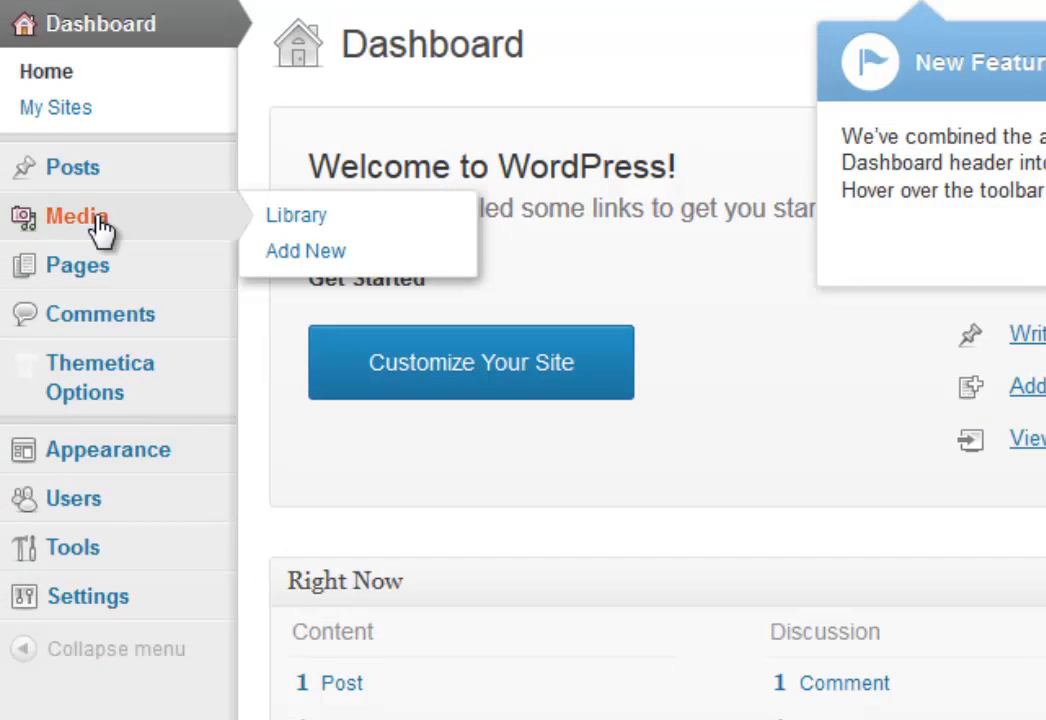
mouse_move(98, 267)
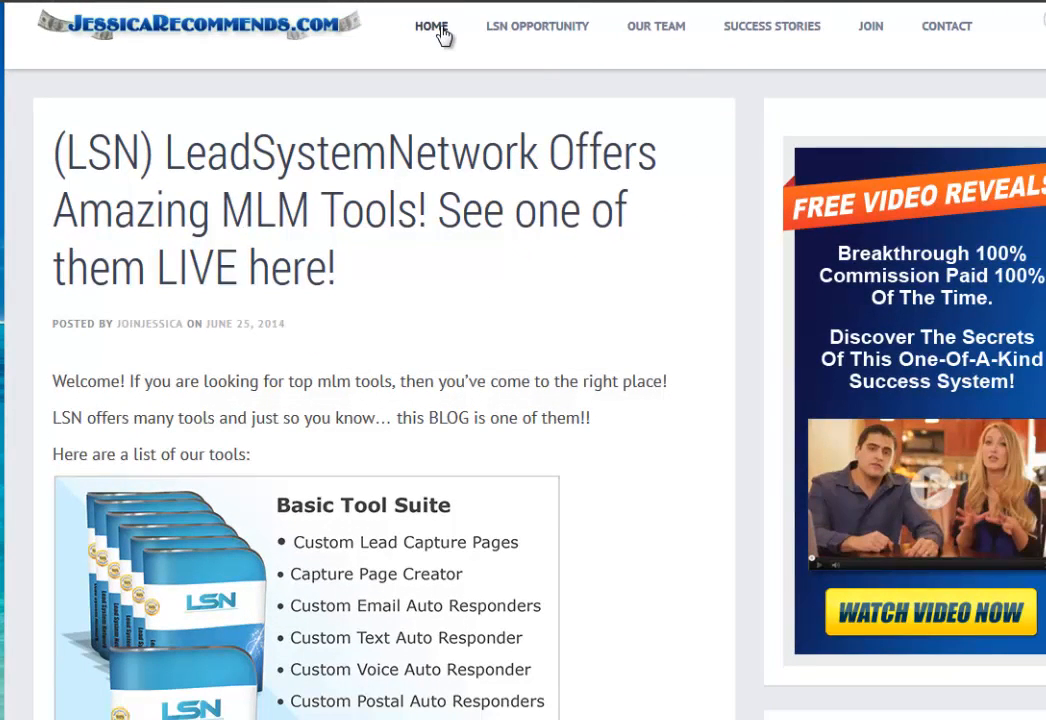
mouse_move(537, 38)
mouse_move(497, 35)
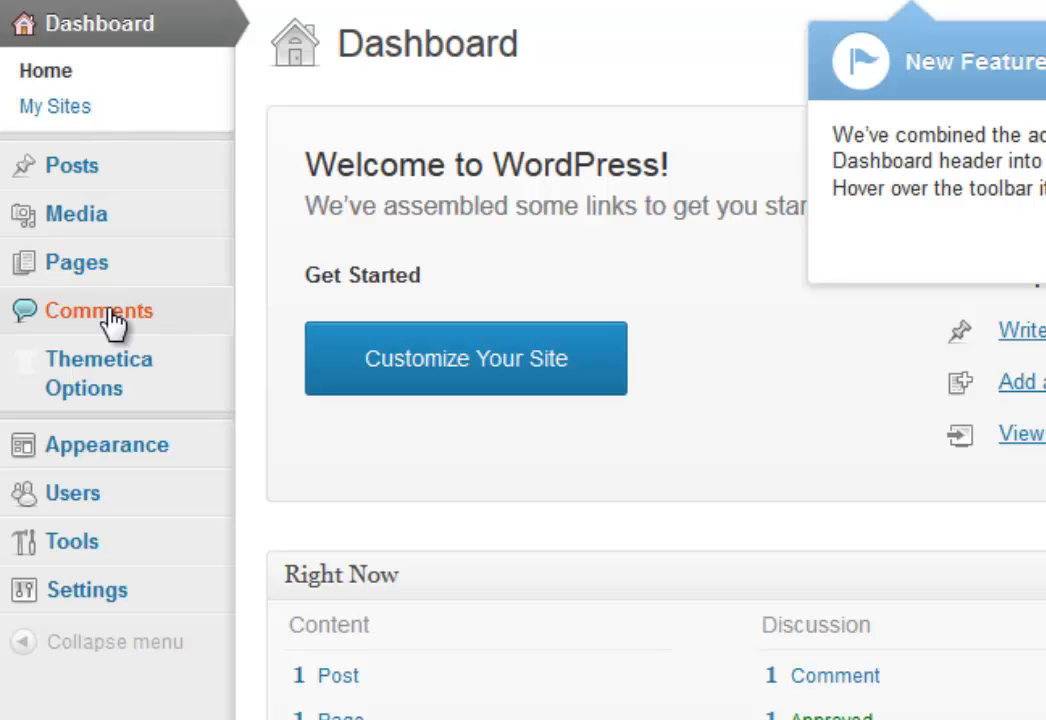
mouse_move(126, 379)
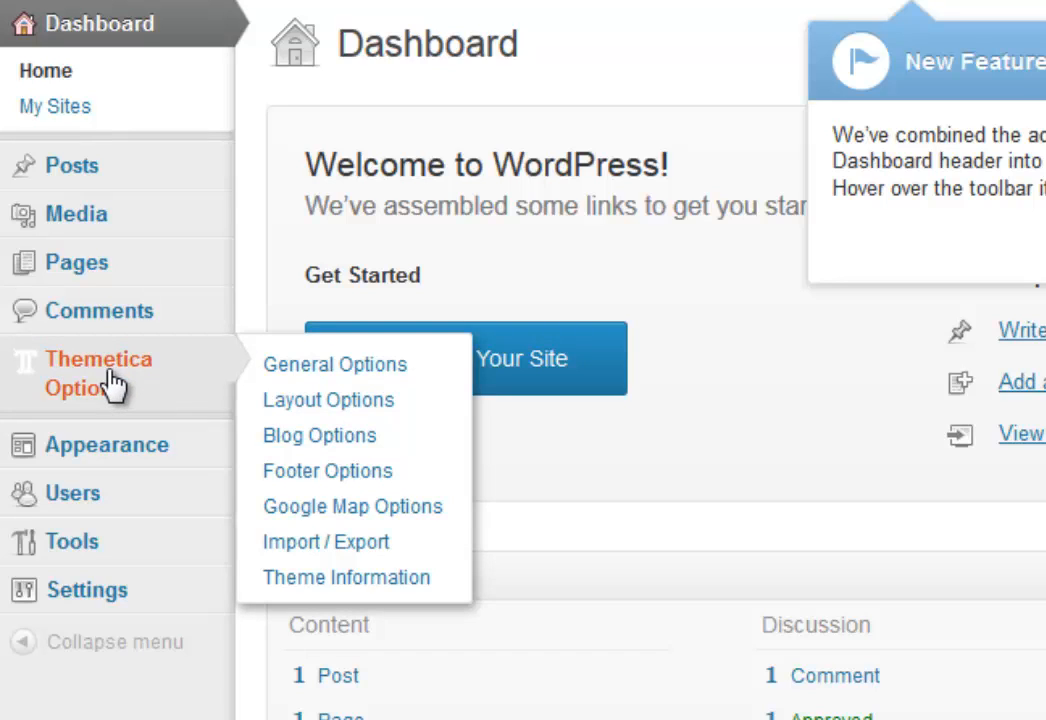
mouse_move(110, 447)
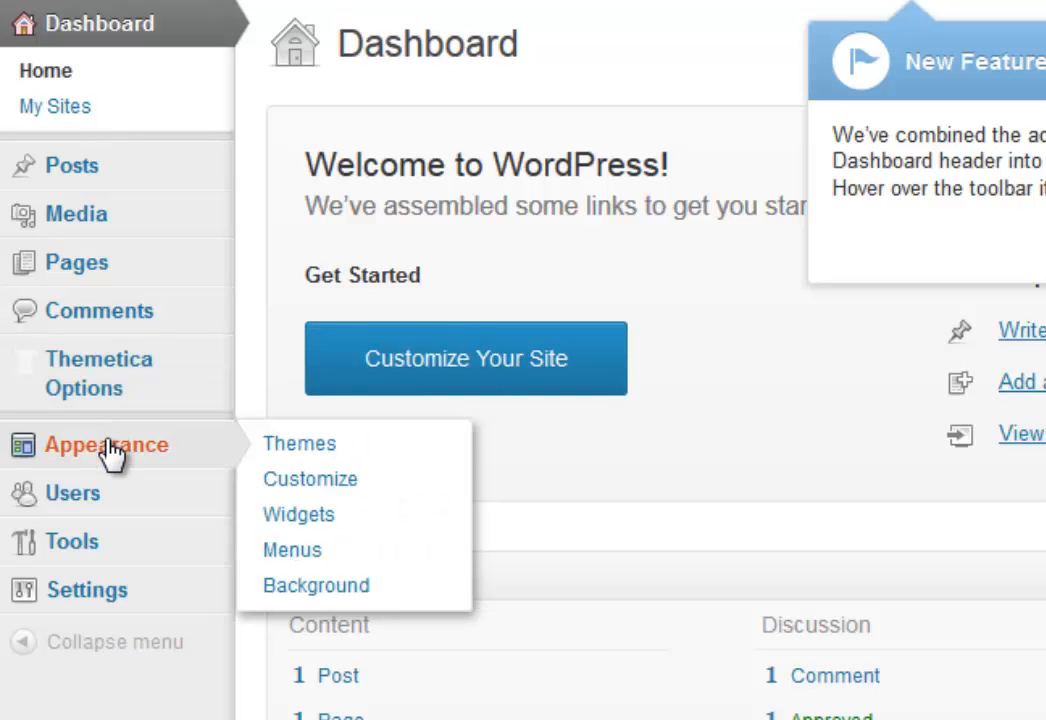
left_click(293, 443)
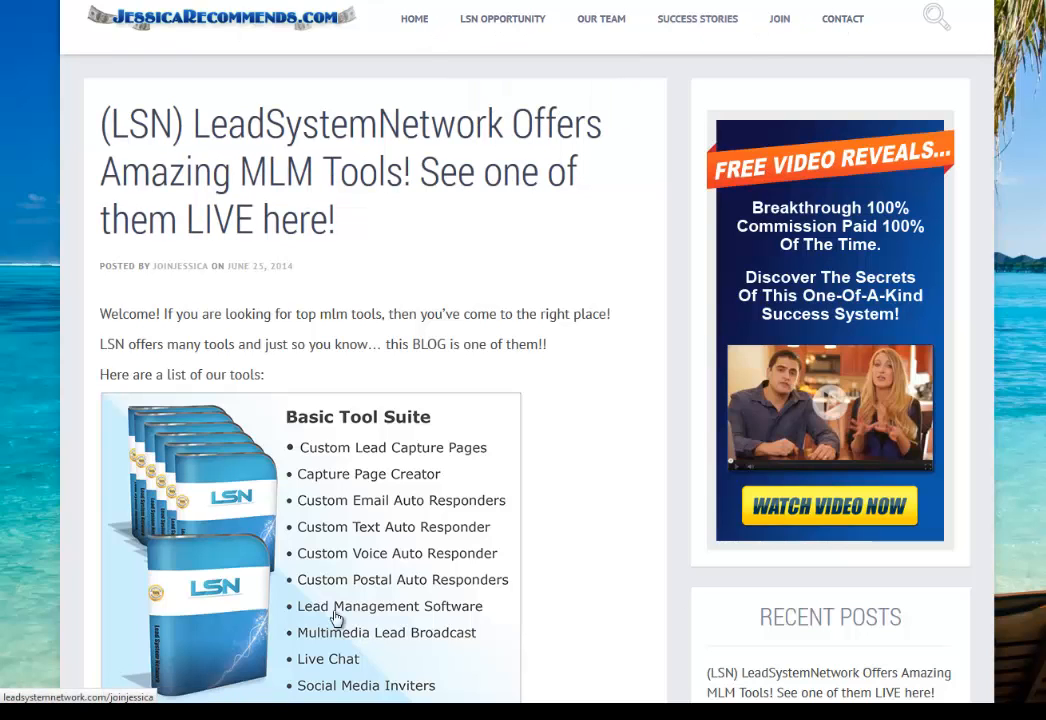
Scroll the live blog post to review its Recent Posts and Visitors sidebar sections.
scroll(523, 481, "down", 3)
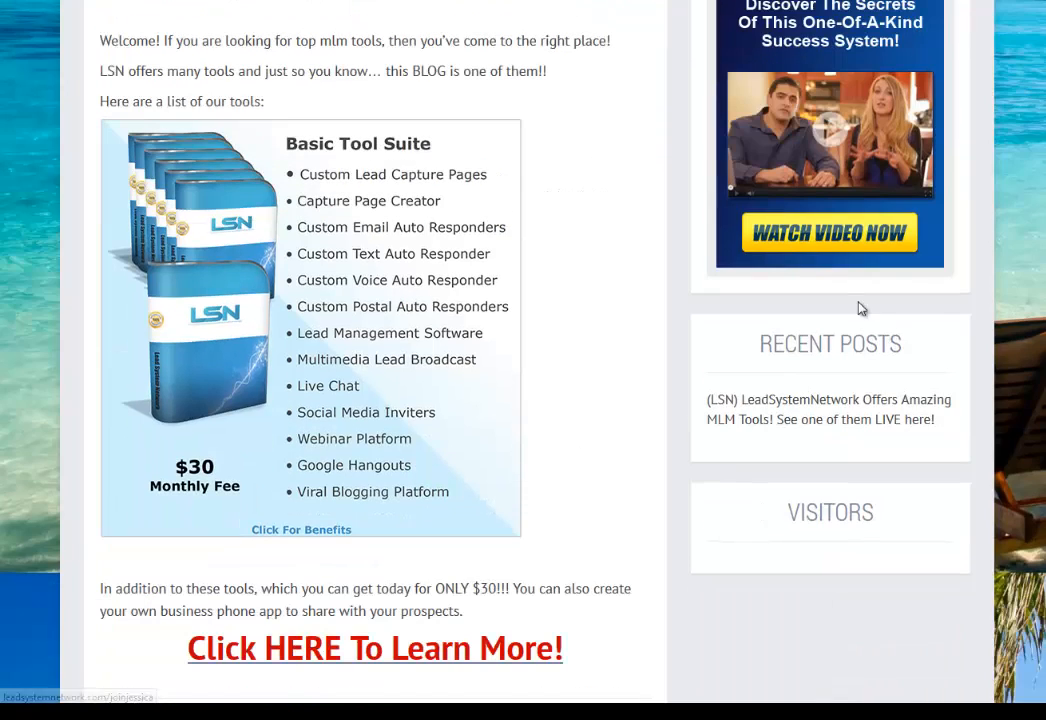
scroll(798, 503, "up", 3)
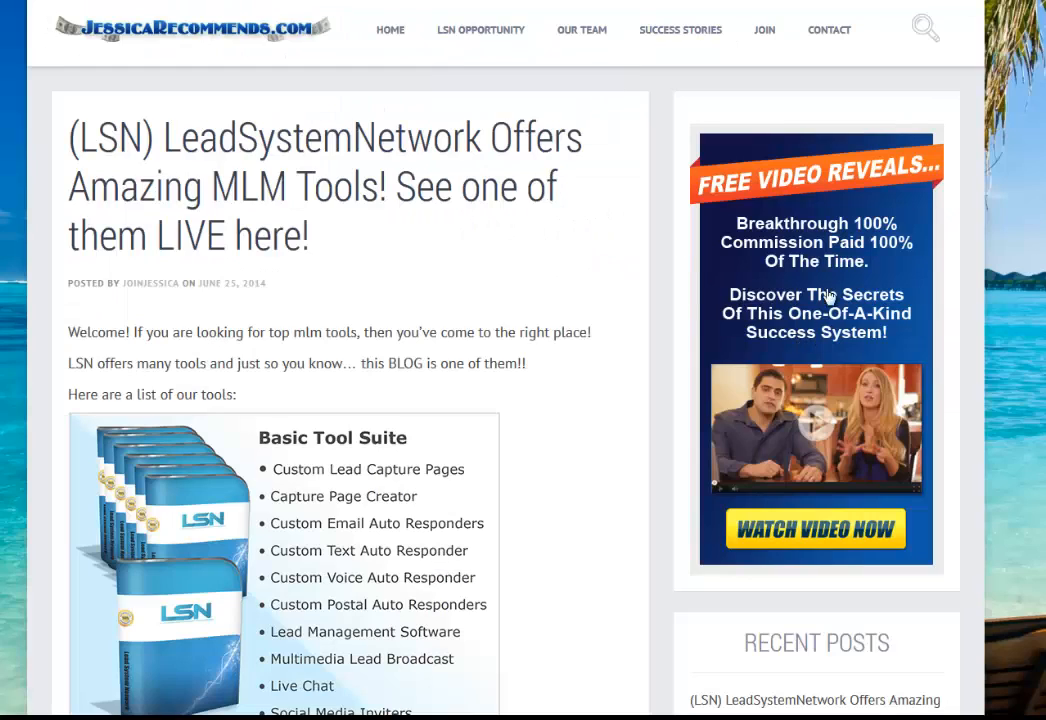
scroll(678, 212, "down", 3)
scroll(837, 345, "down", 2)
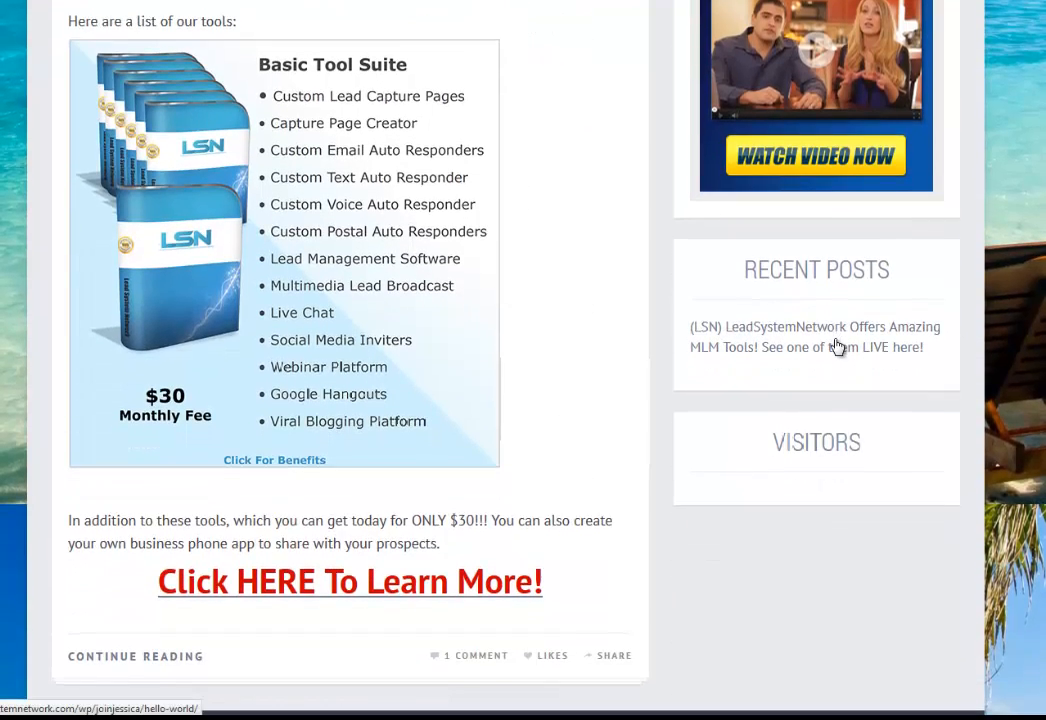
scroll(827, 476, "up", 1)
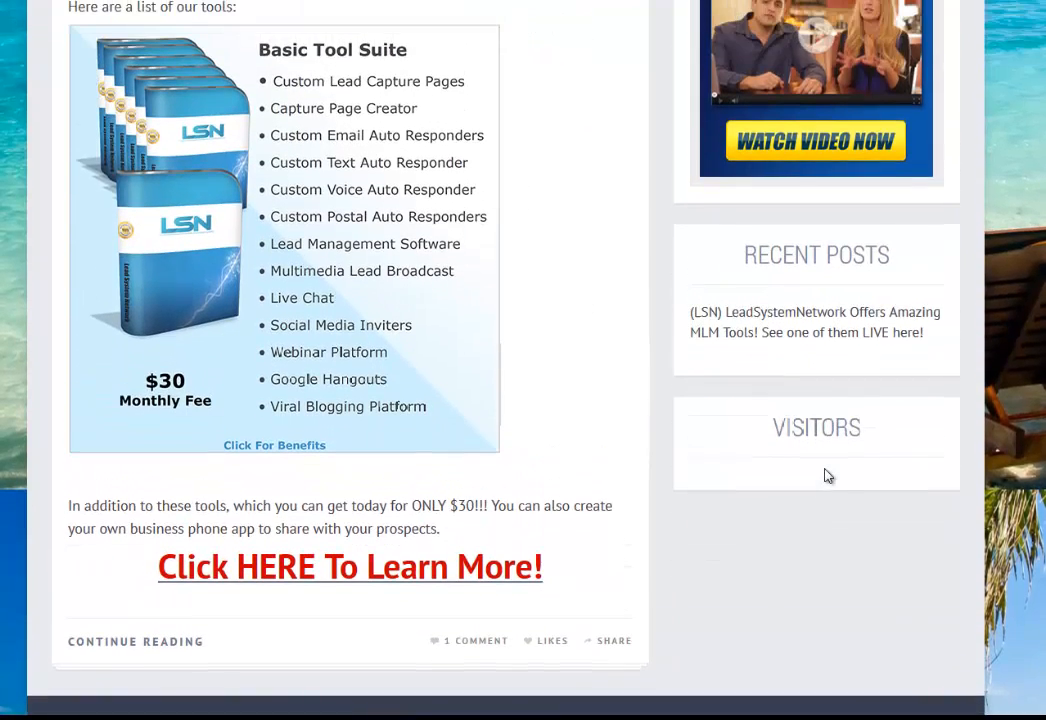
scroll(827, 476, "up", 1)
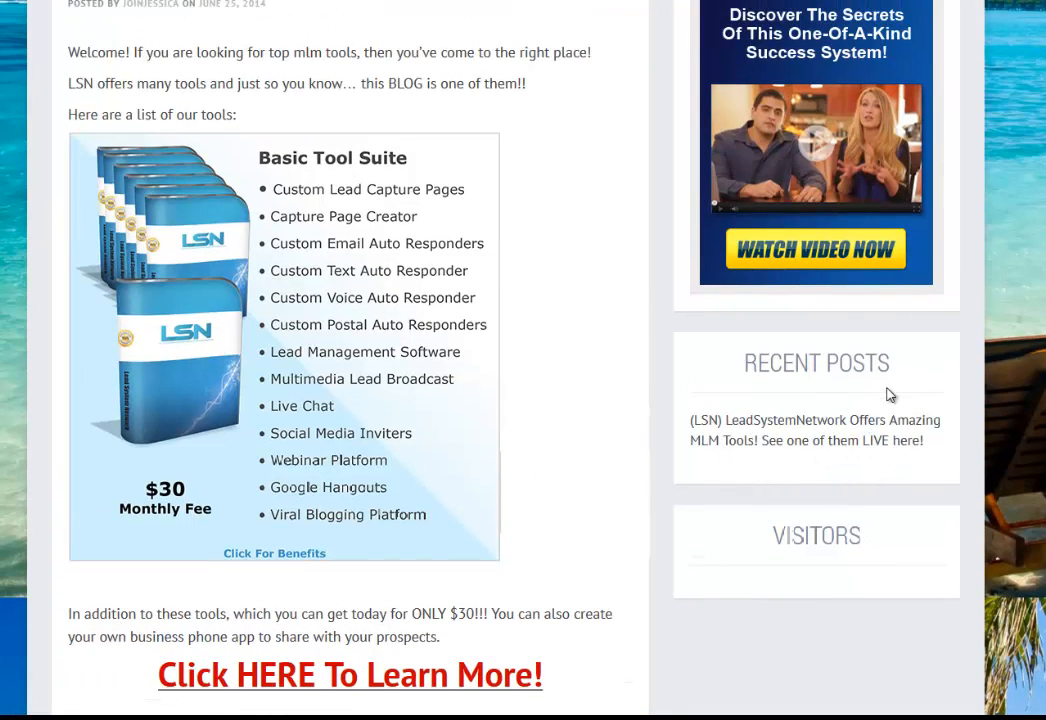
scroll(810, 458, "up", 3)
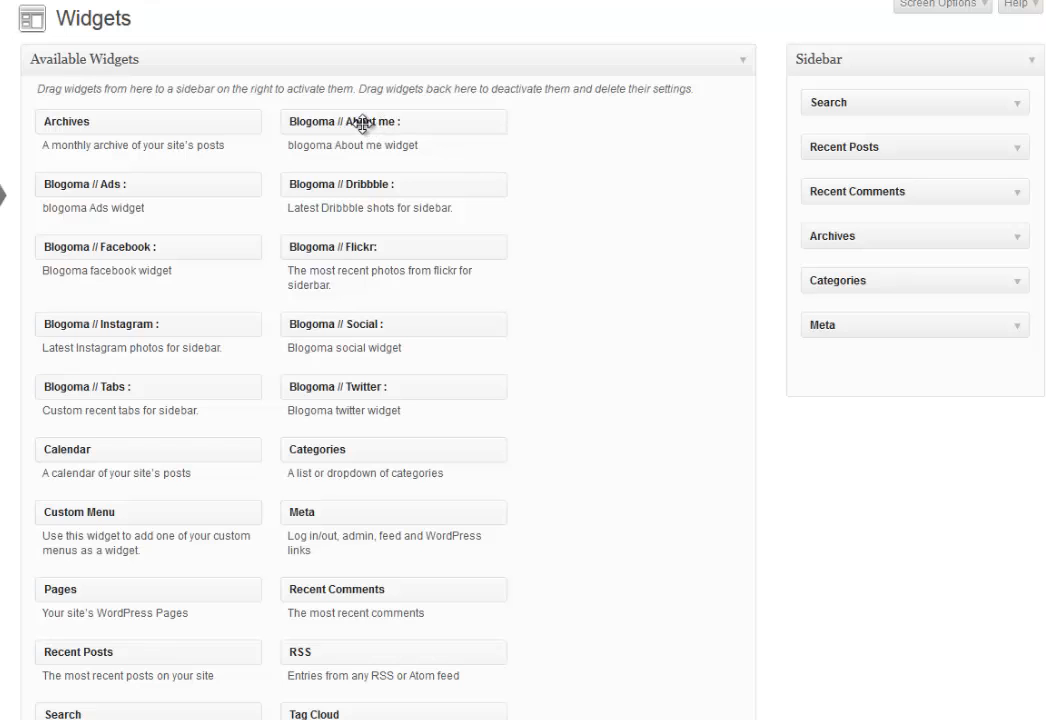
left_click_drag(363, 122, 887, 98)
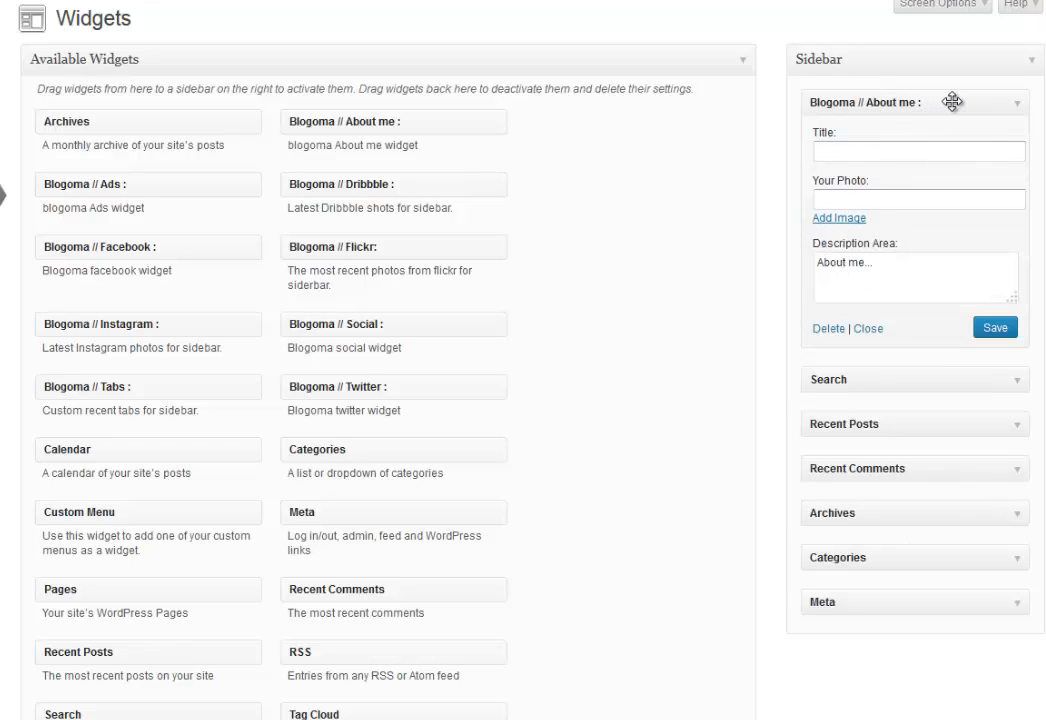
left_click_drag(952, 102, 522, 137)
scroll(243, 446, "down", 2)
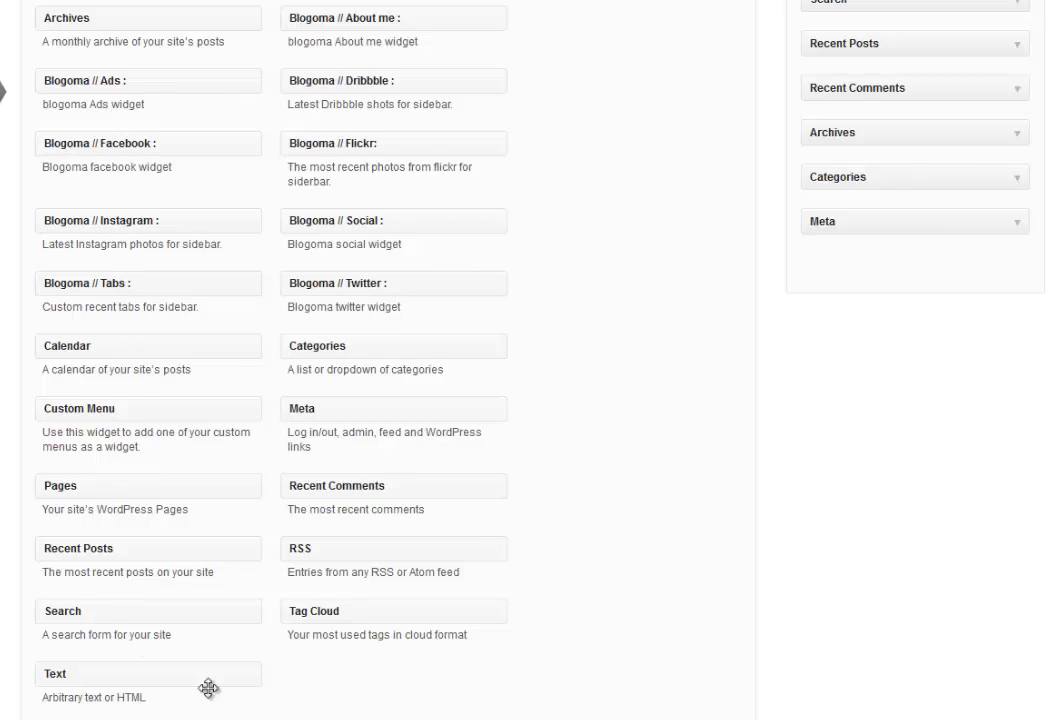
scroll(542, 483, "up", 2)
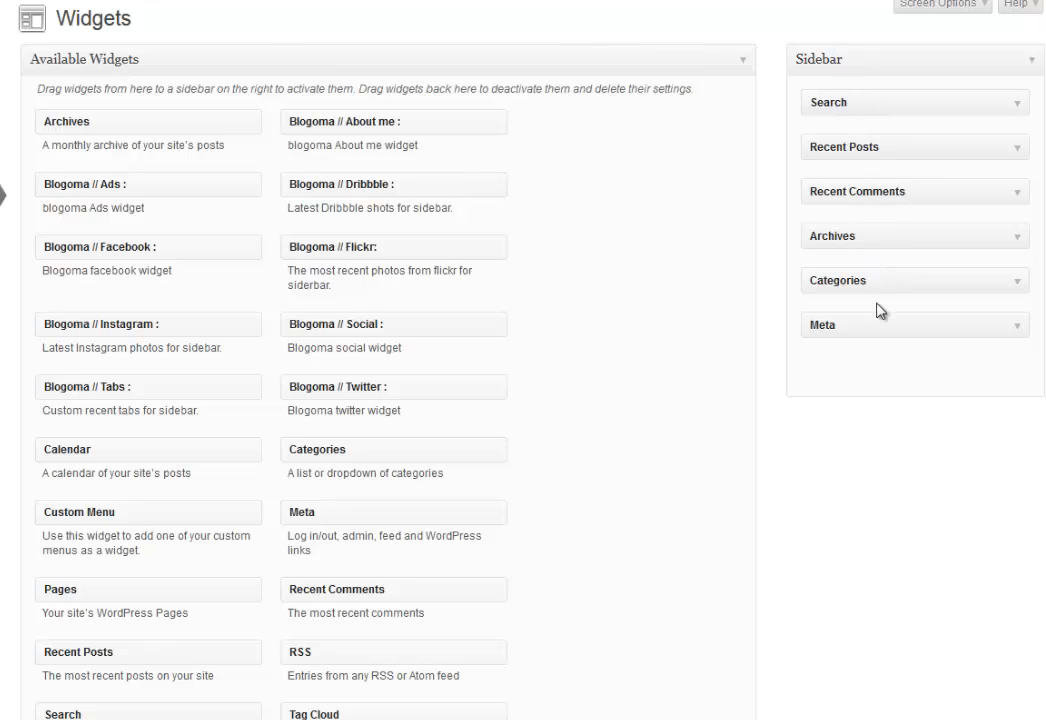
mouse_move(42, 3)
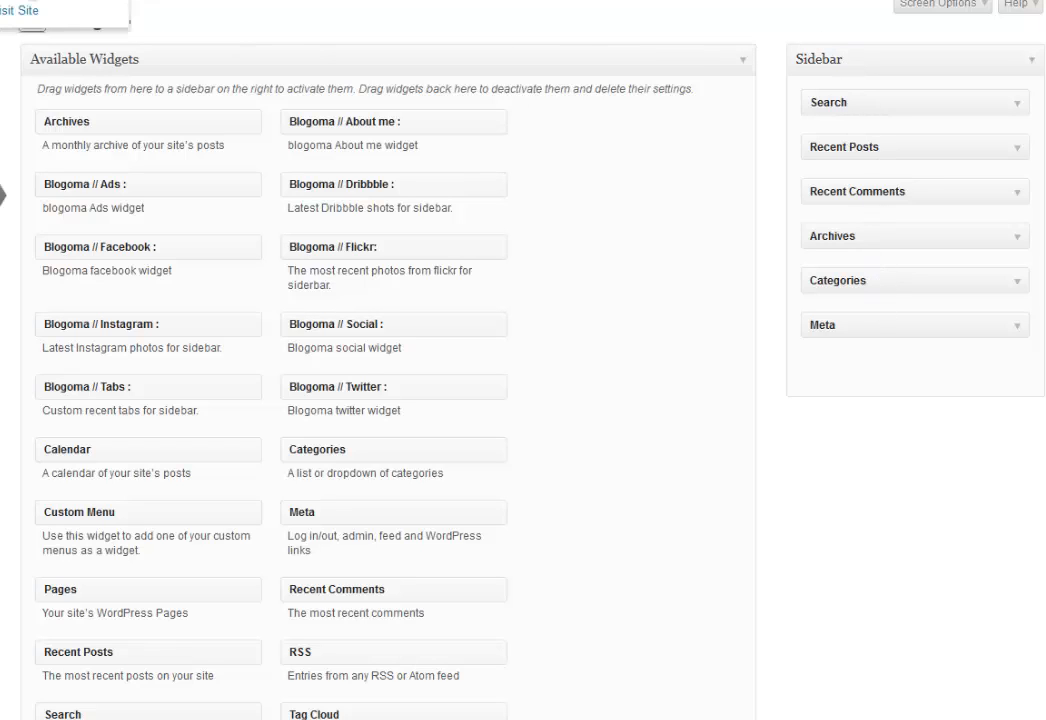
Open the live blog in a new tab and scroll through its sidebar widgets.
right_click(18, 17)
left_click(18, 27)
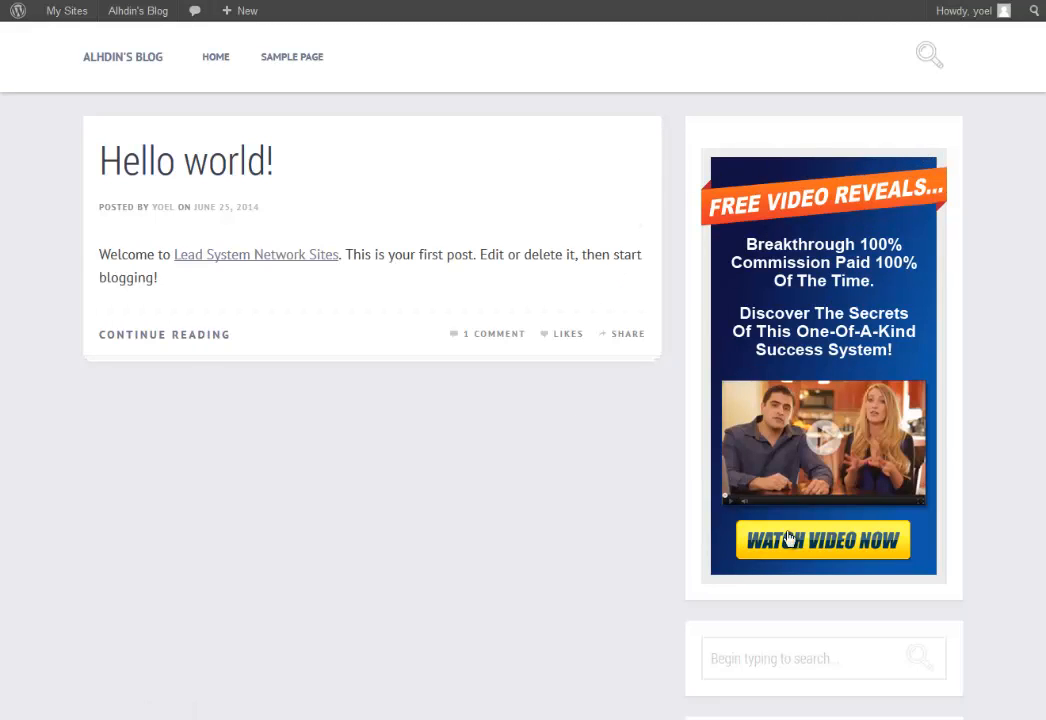
scroll(620, 506, "down", 6)
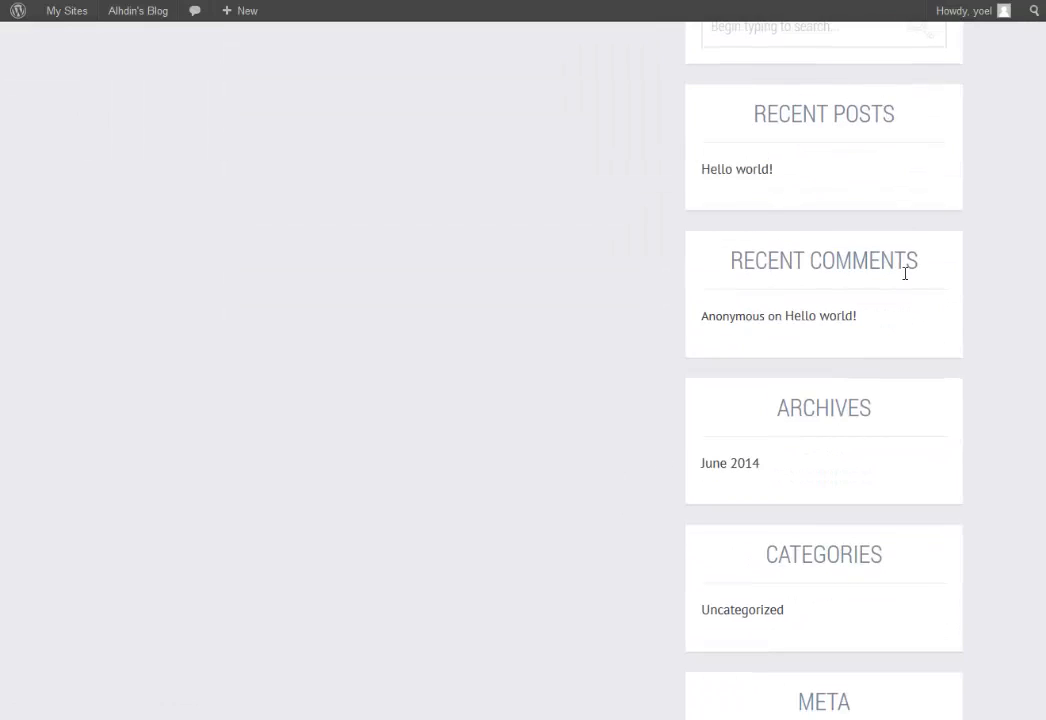
scroll(760, 420, "down", 1)
scroll(700, 460, "down", 2)
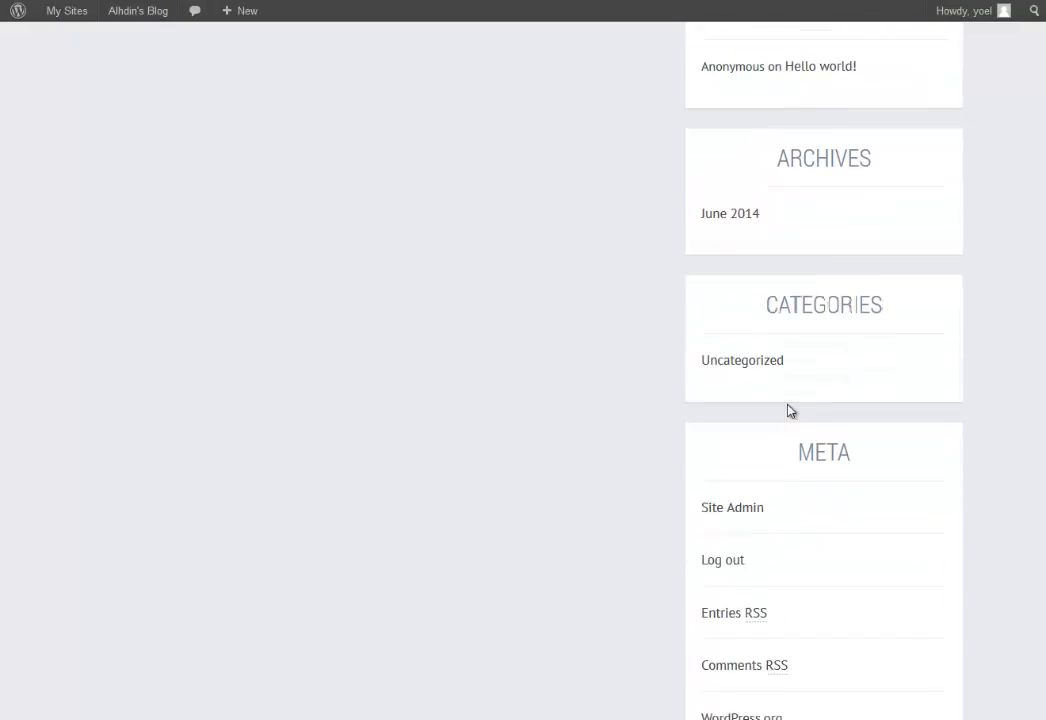
scroll(789, 410, "down", 3)
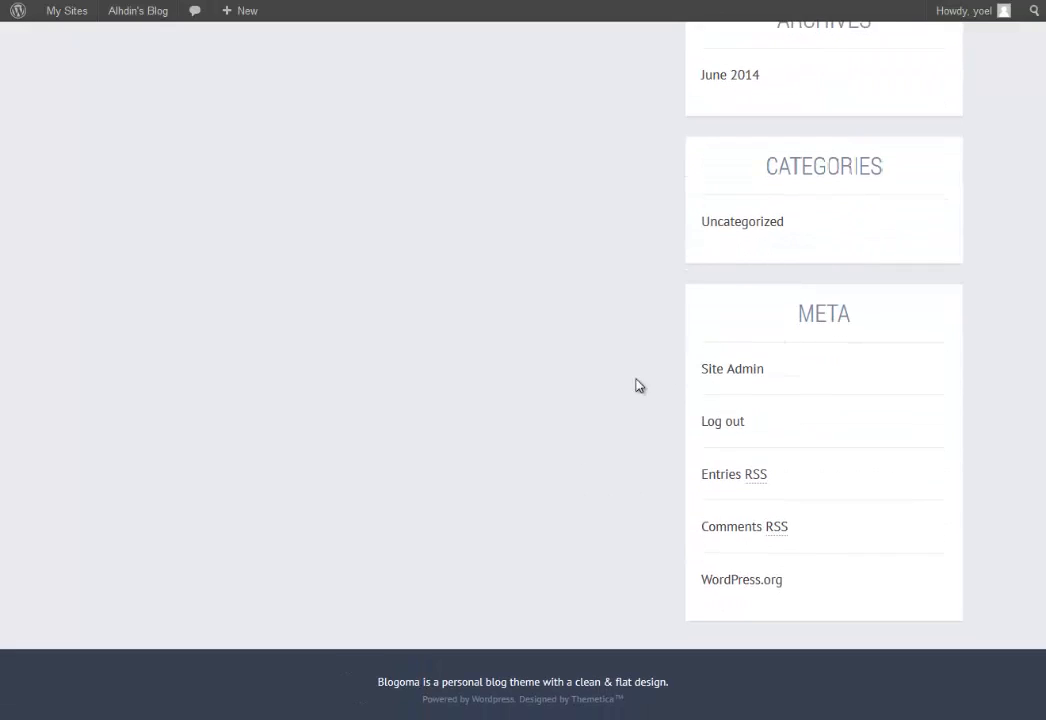
scroll(577, 458, "up", 7)
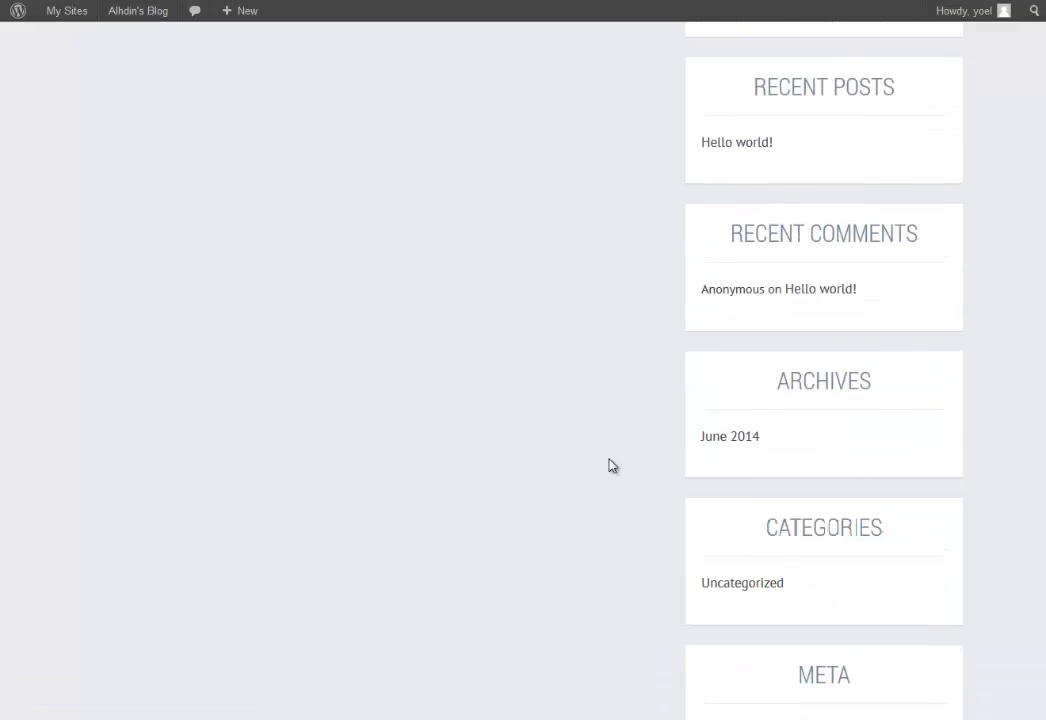
scroll(610, 465, "up", 10)
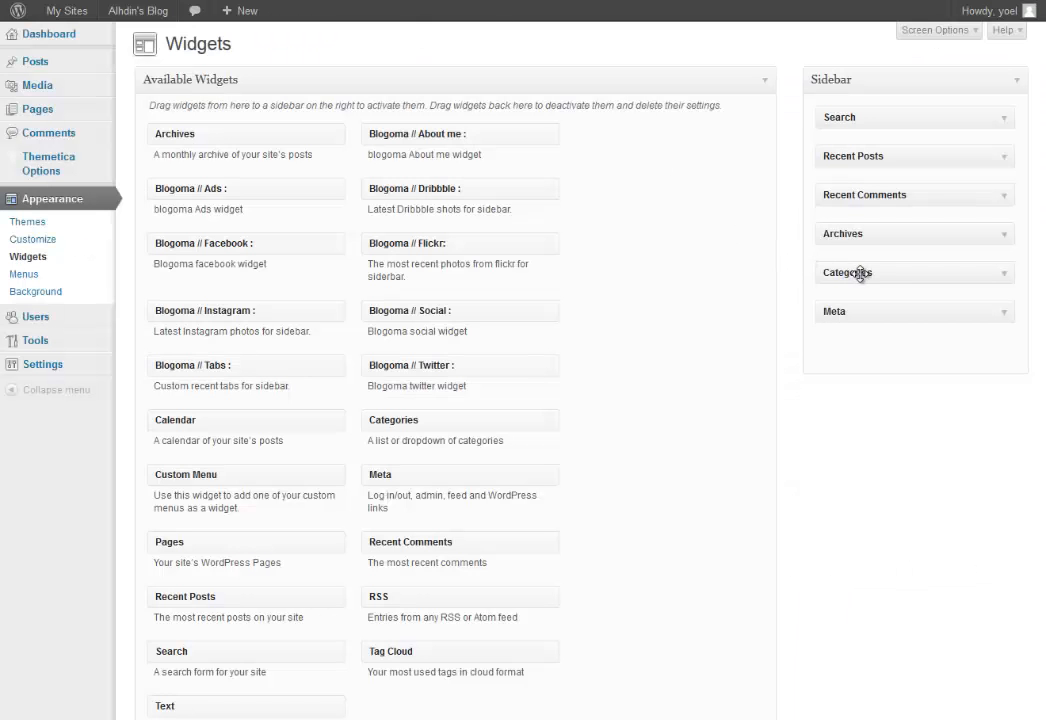
Remove the Categories, Archives and Recent Comments widgets from the Sidebar, then check Meta.
left_click_drag(863, 272, 605, 286)
left_click_drag(880, 234, 440, 288)
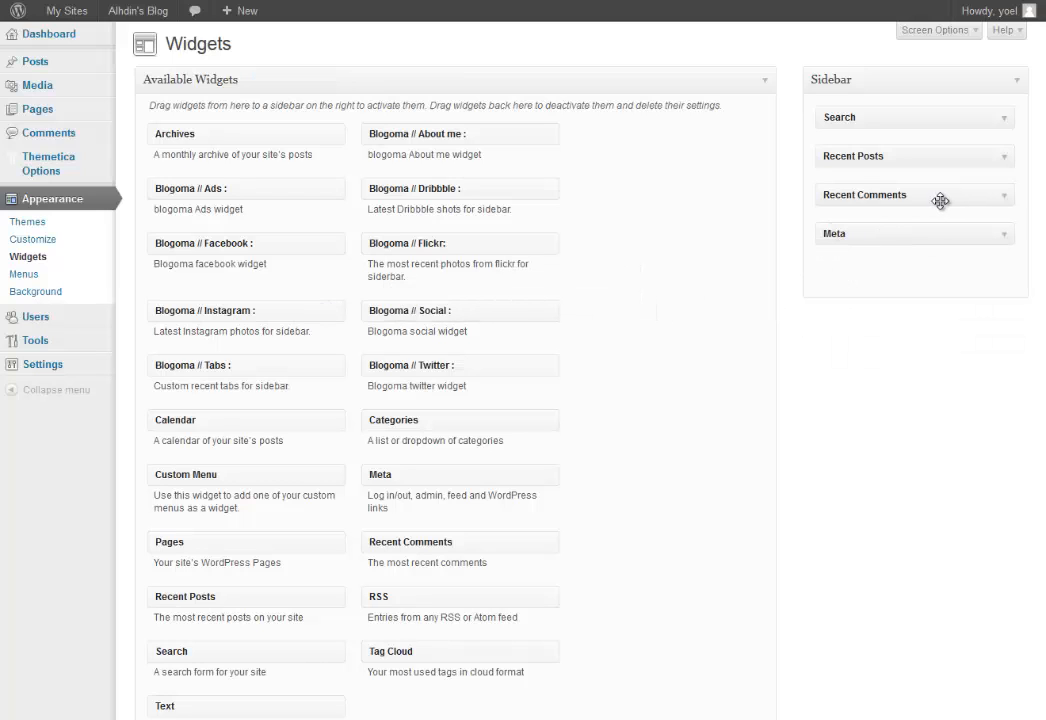
left_click(1005, 198)
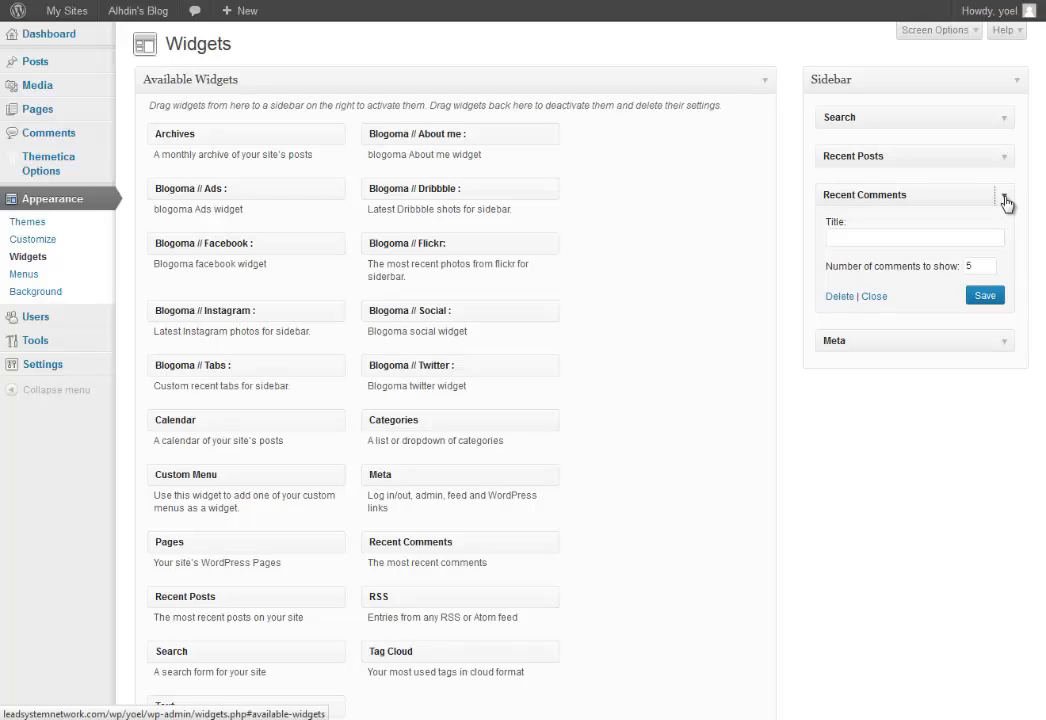
left_click(839, 297)
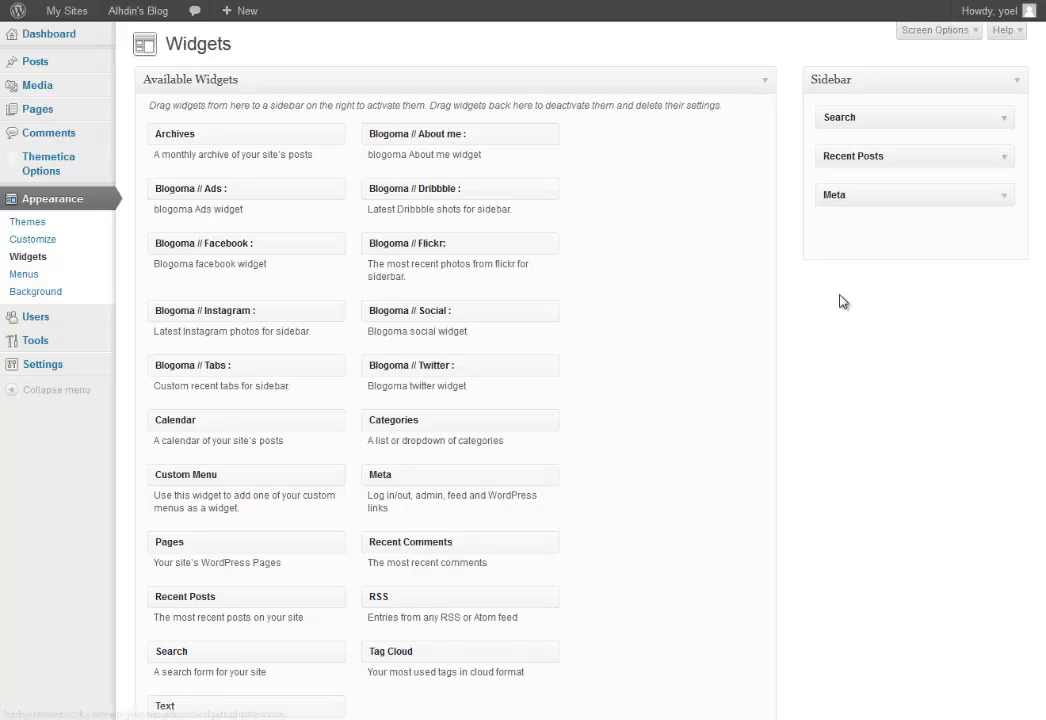
left_click(1005, 200)
left_click(1006, 201)
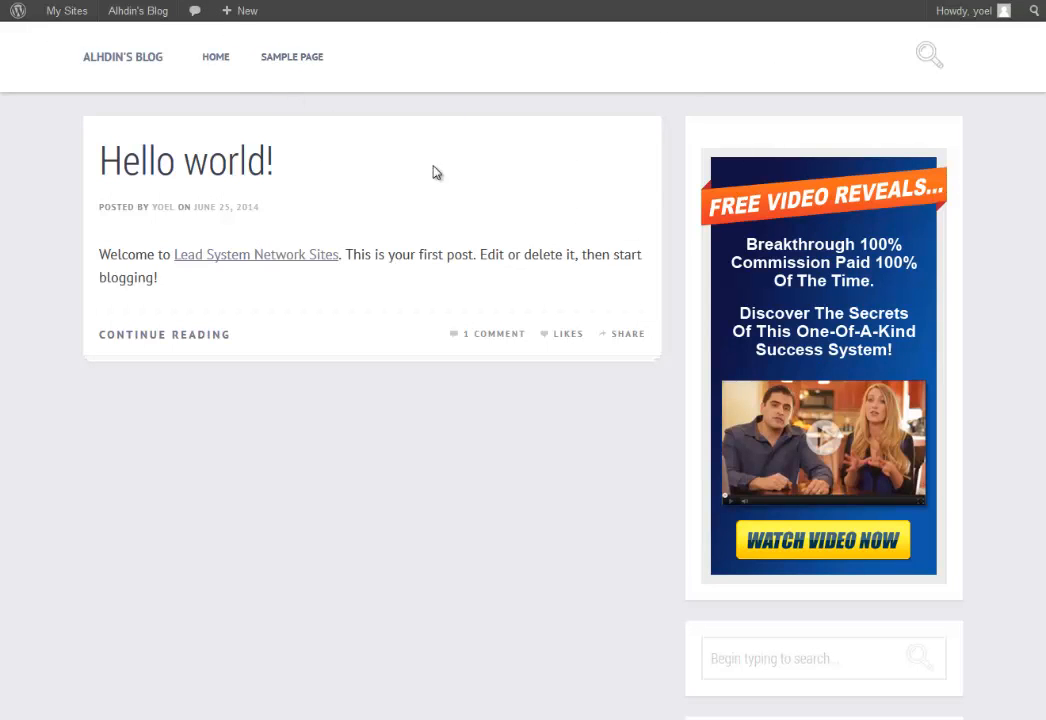
scroll(520, 460, "down", 10)
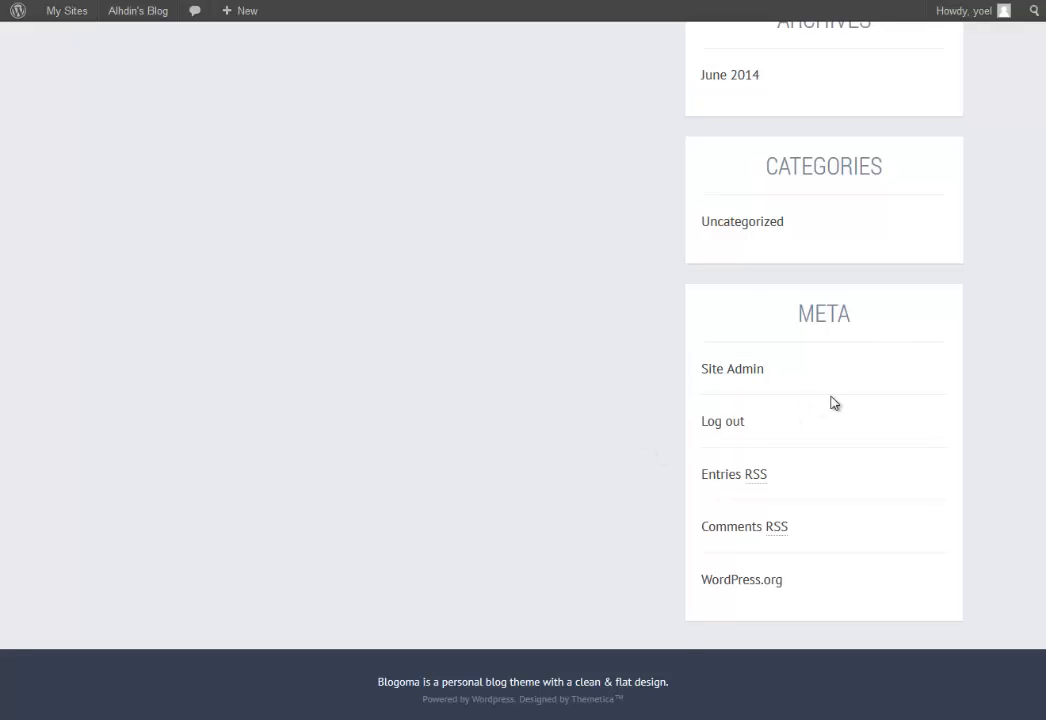
scroll(635, 397, "up", 8)
scroll(638, 397, "up", 3)
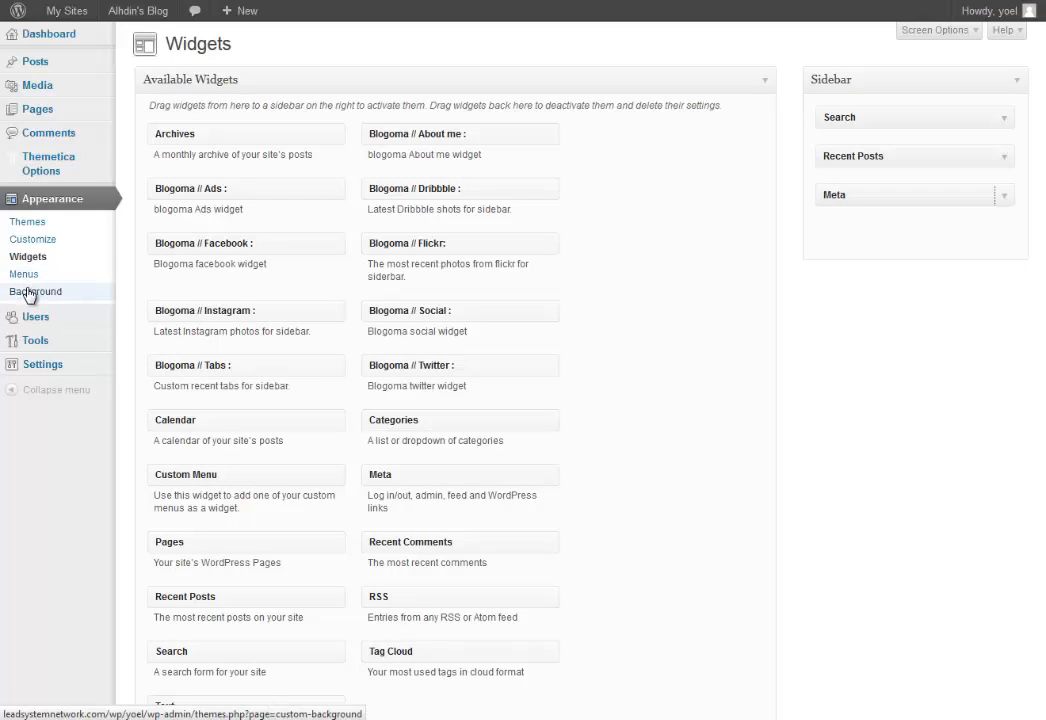
Open Settings > General and select the existing Site Title text.
mouse_move(40, 318)
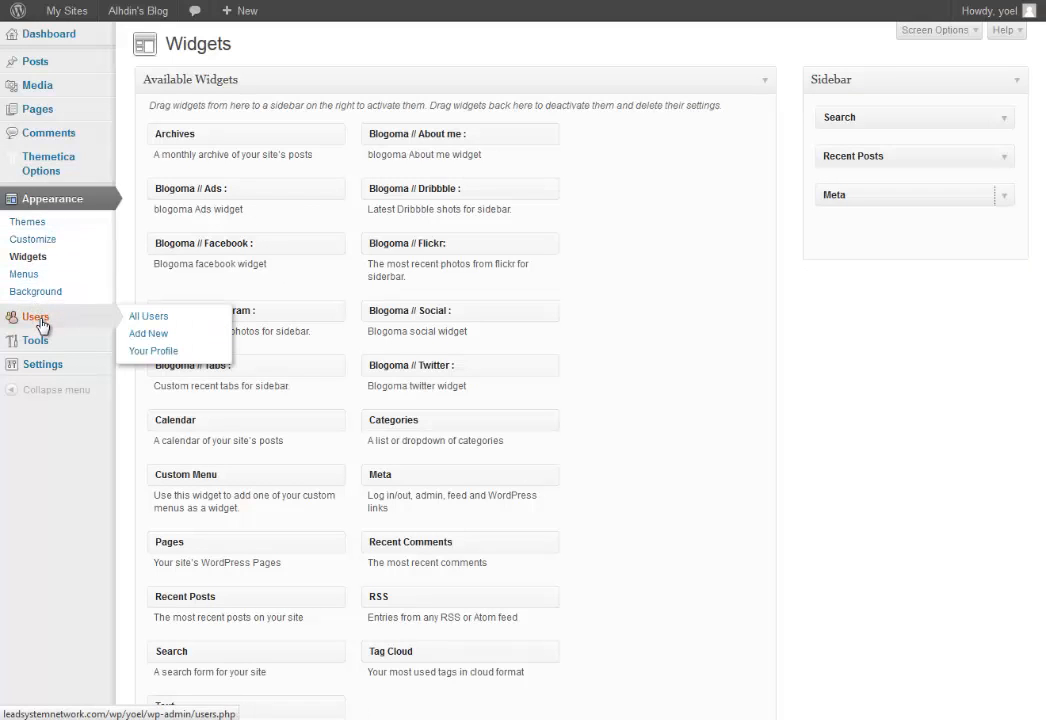
mouse_move(38, 345)
mouse_move(38, 370)
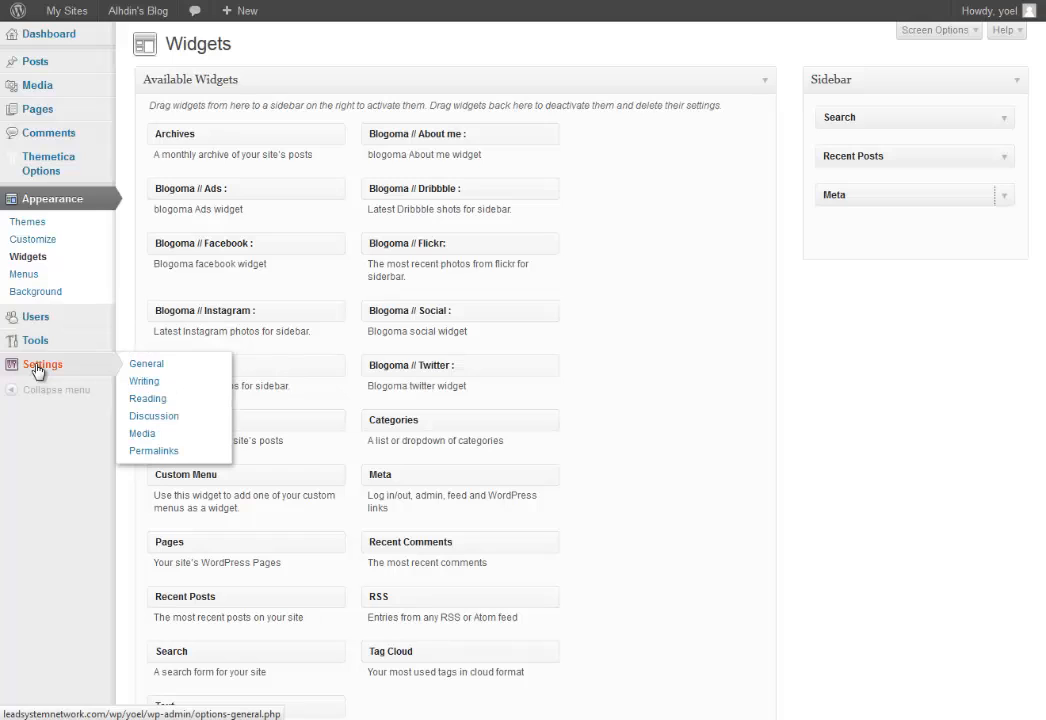
left_click(139, 367)
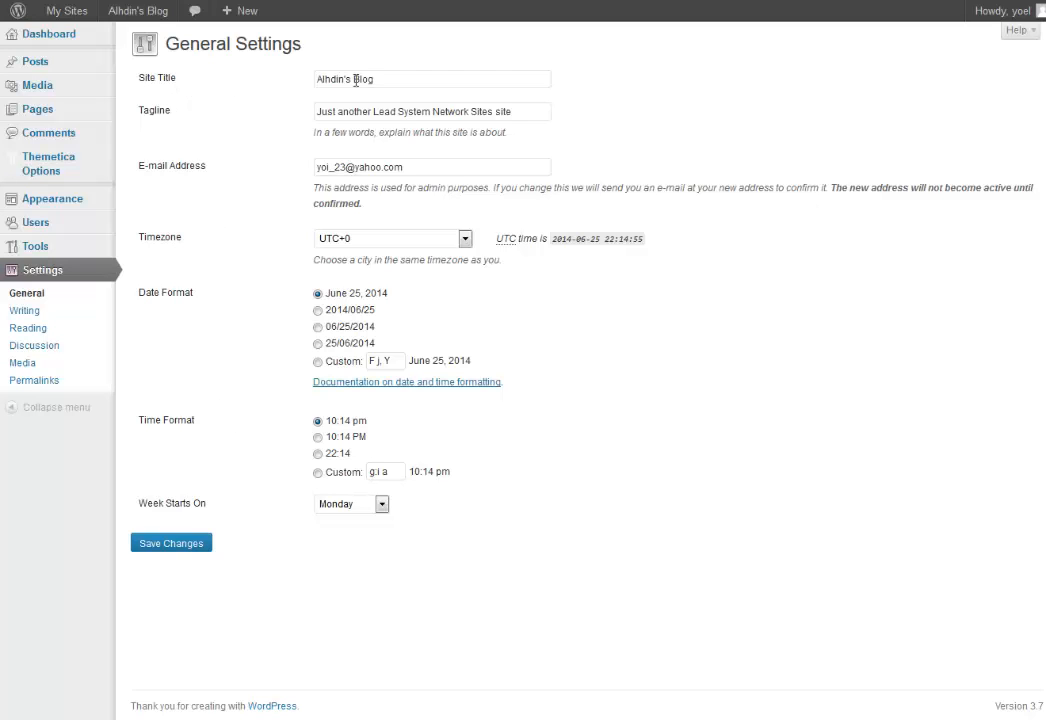
left_click_drag(390, 79, 316, 78)
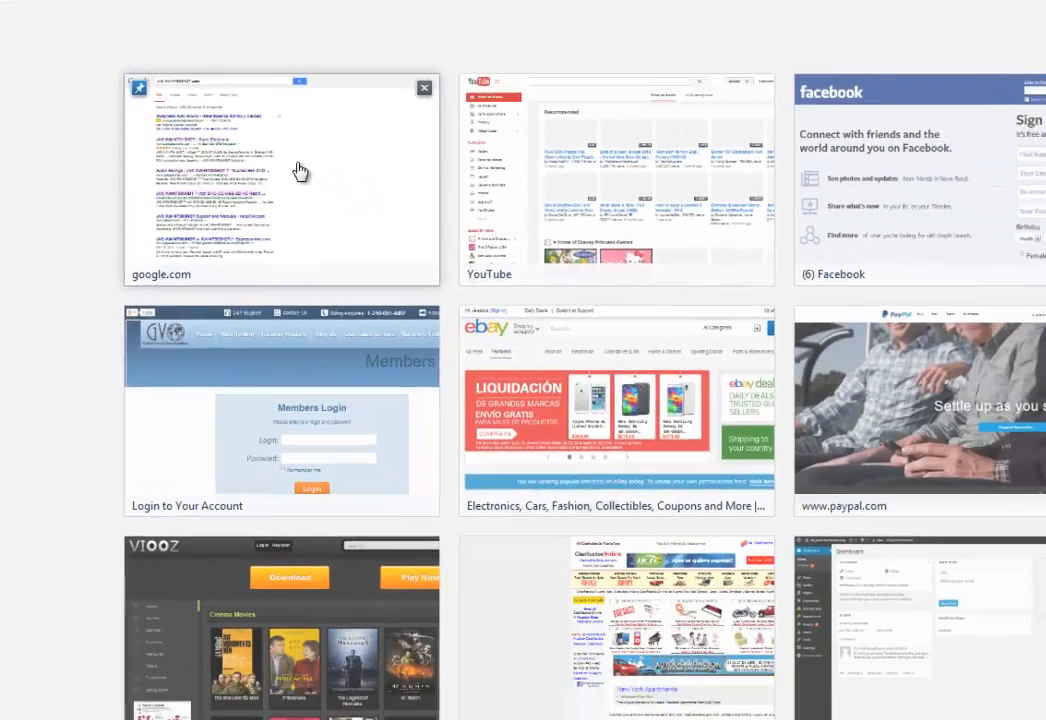
Search Google for 'lsn' from the new tab page.
left_click(299, 172)
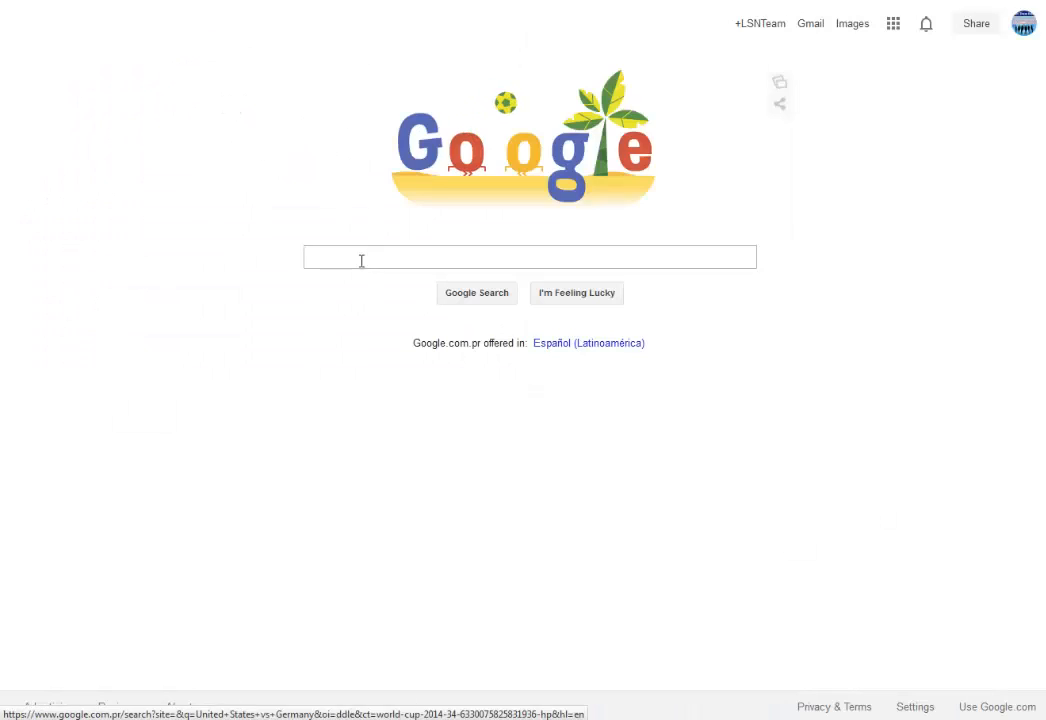
type("lsn")
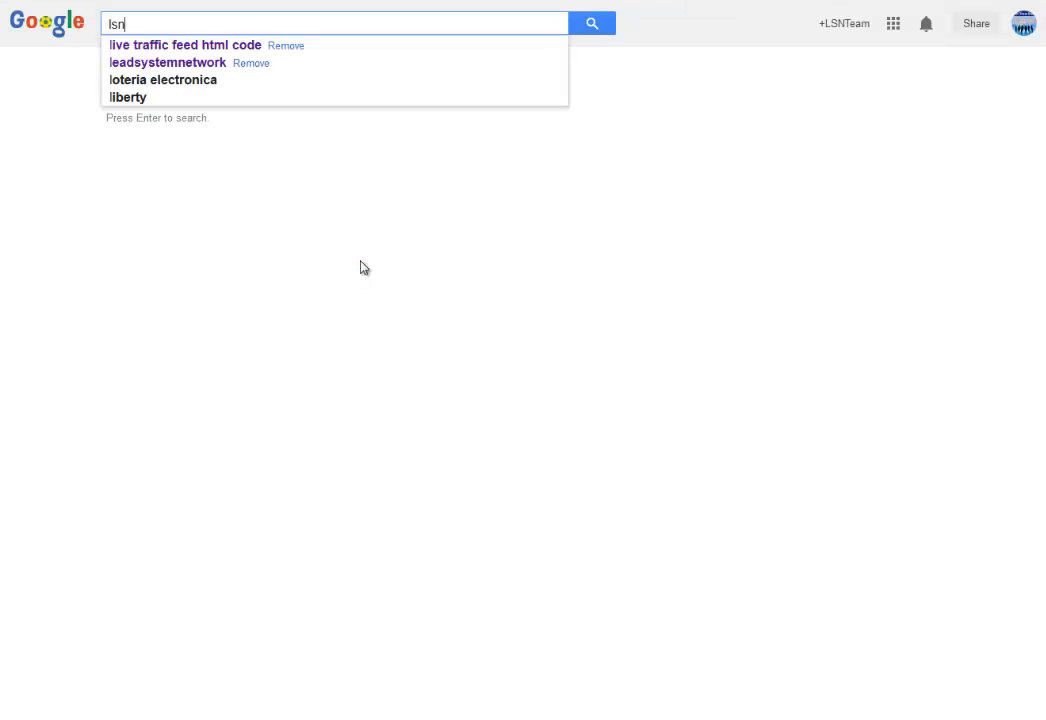
key("Return")
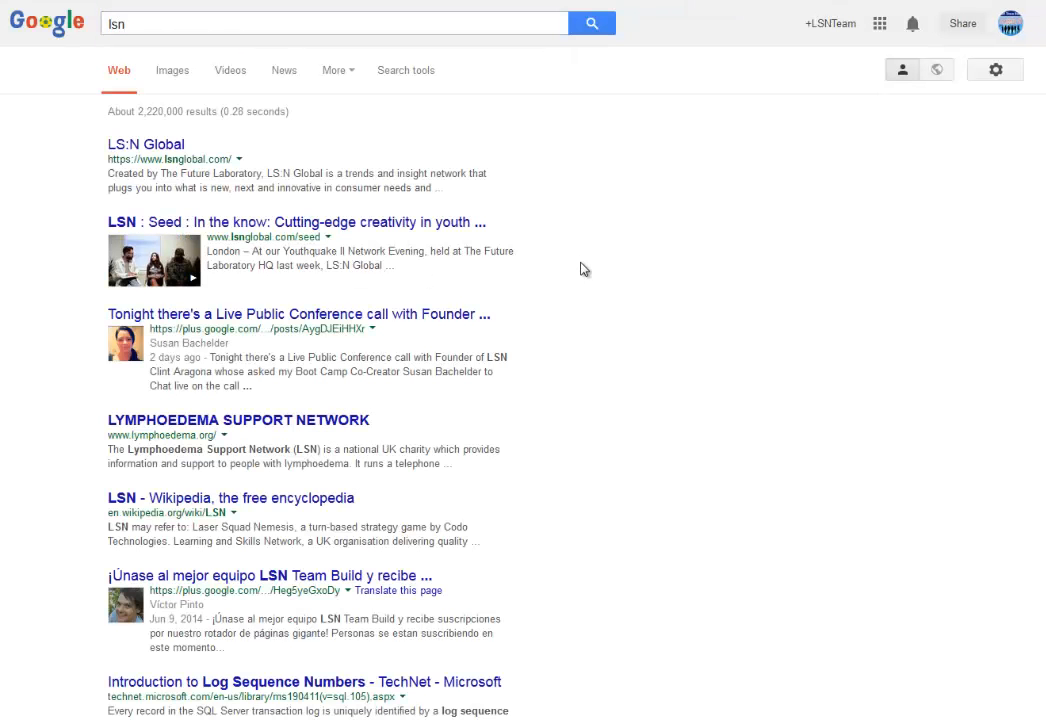
Browse the lsn results, briefly selecting the LS:N Global result title.
left_click_drag(193, 150, 110, 147)
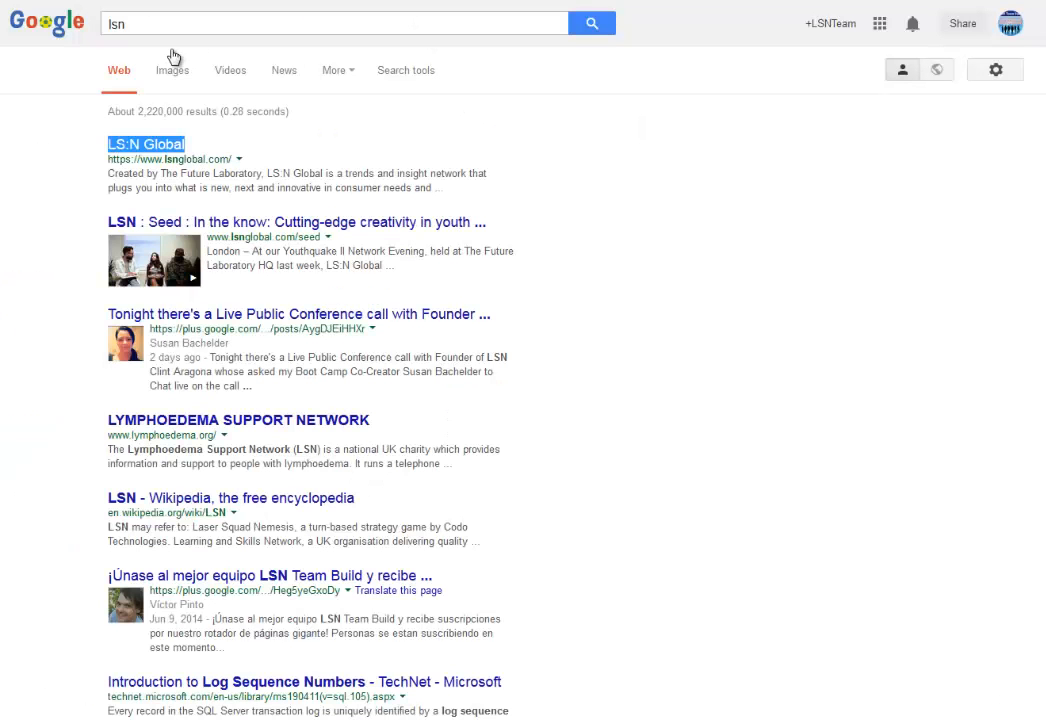
left_click(643, 299)
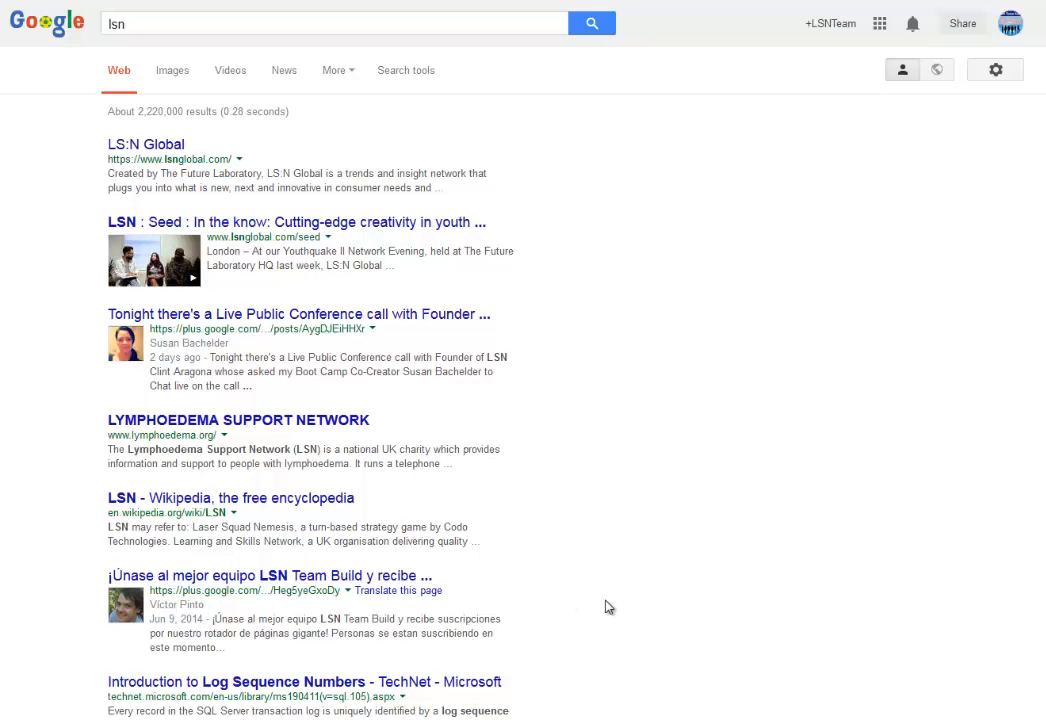
scroll(607, 605, "down", 3)
scroll(607, 607, "down", 2)
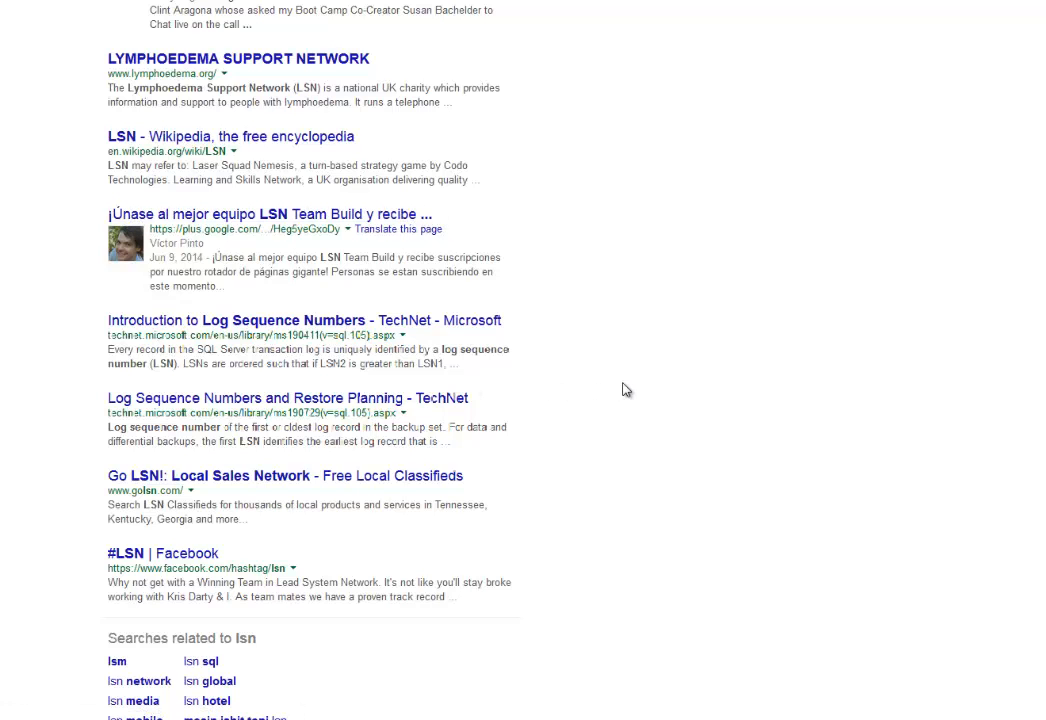
scroll(660, 392, "up", 5)
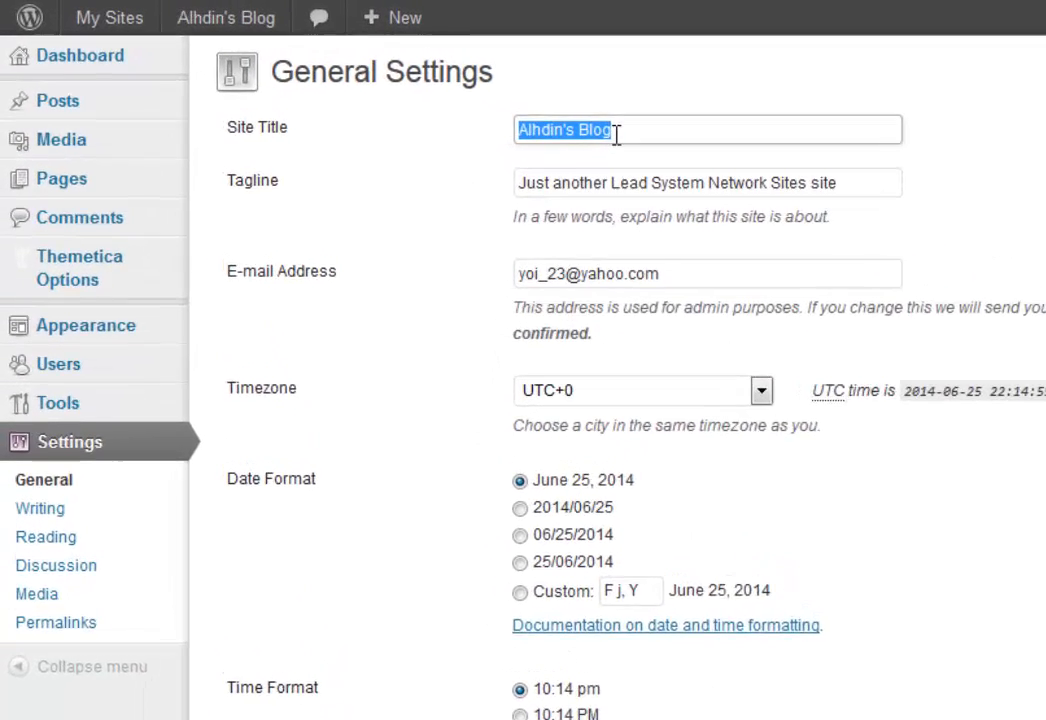
Change the site title to 'Join LSN With Alhdin!' and the tagline to 'Top MLM Tools For Your Business!', then save.
type("Join L")
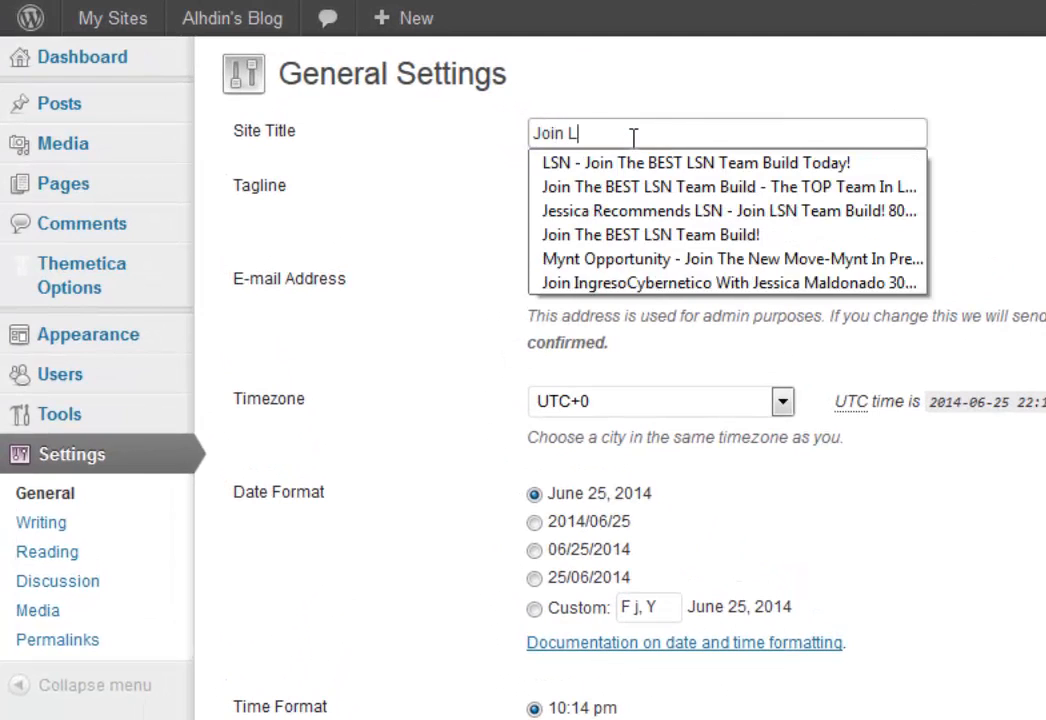
type("SN With")
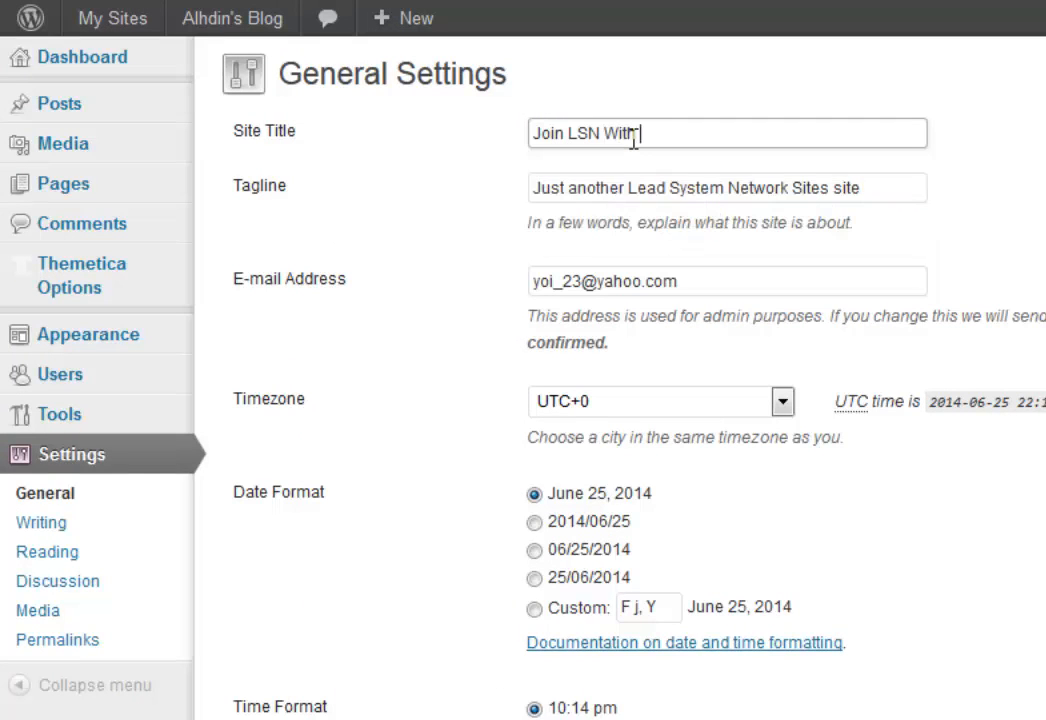
type(" Alhdin!")
left_click_drag(535, 186, 925, 184)
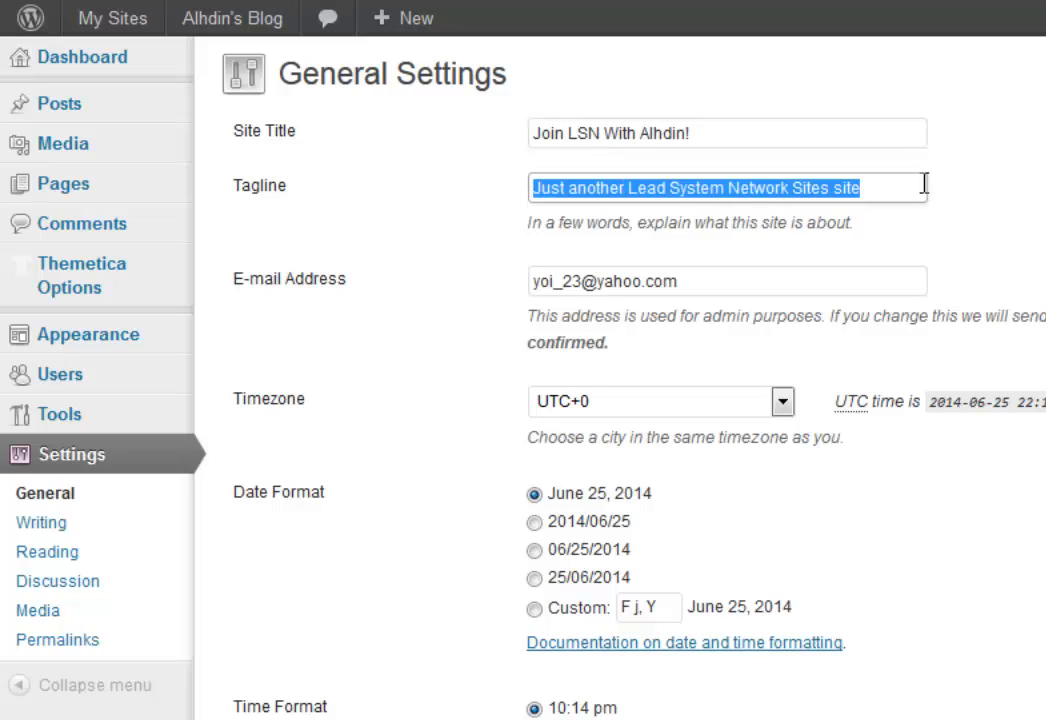
type("Top M")
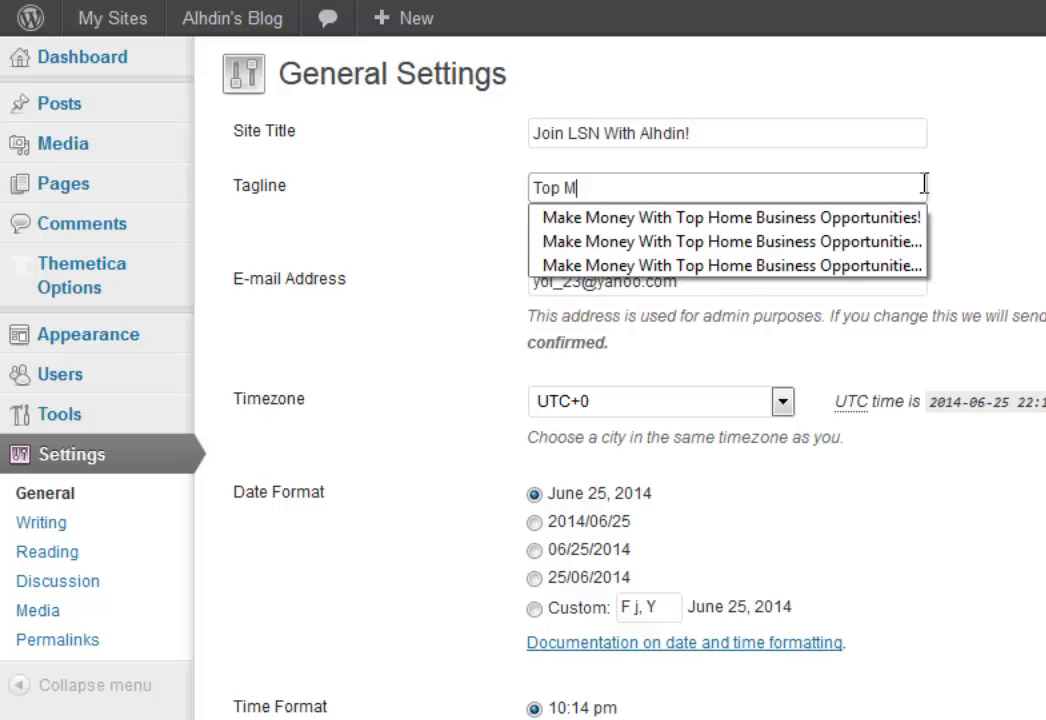
type("LM Tools")
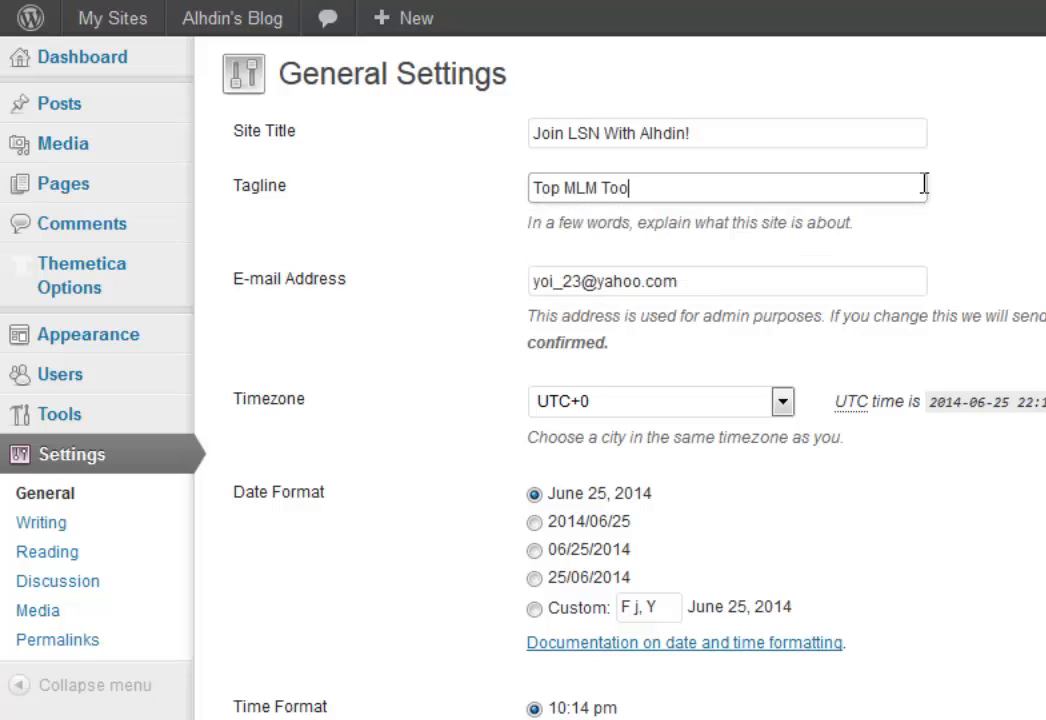
type(" For Your Business!")
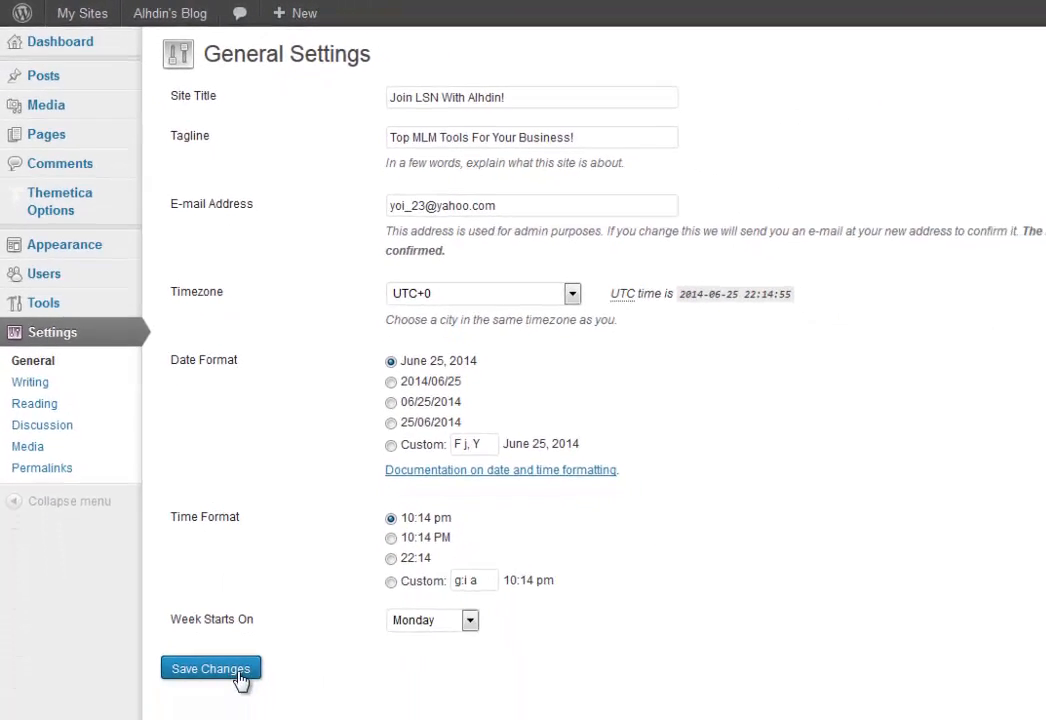
left_click(233, 658)
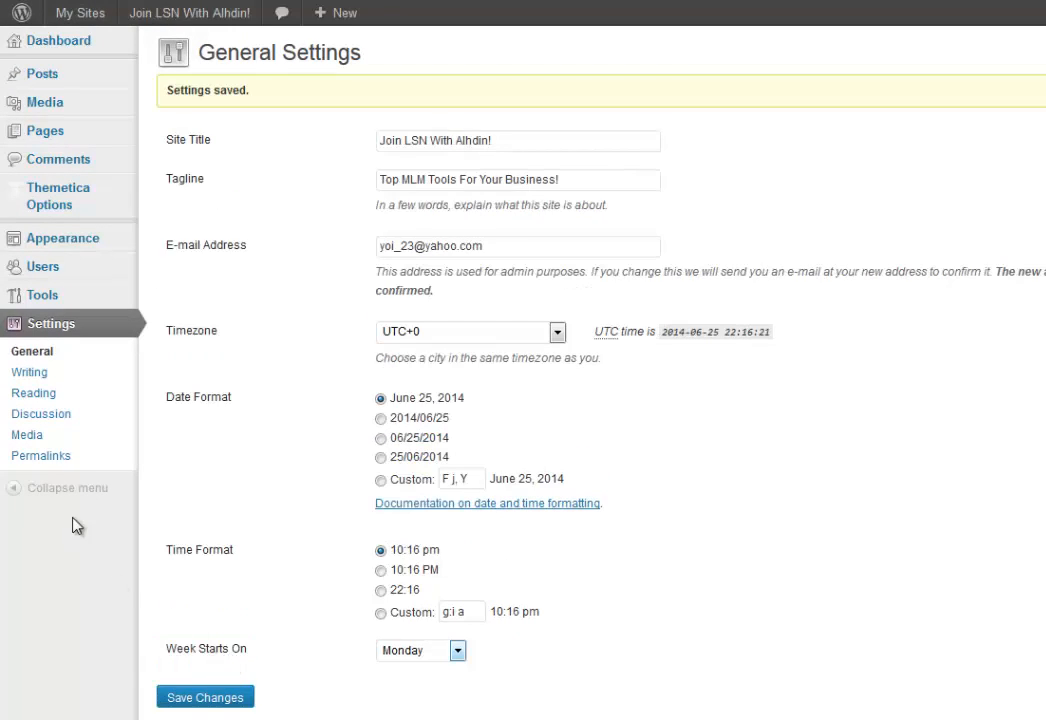
Switch permalinks to the Post name structure, save, and go to Writing settings.
left_click(44, 458)
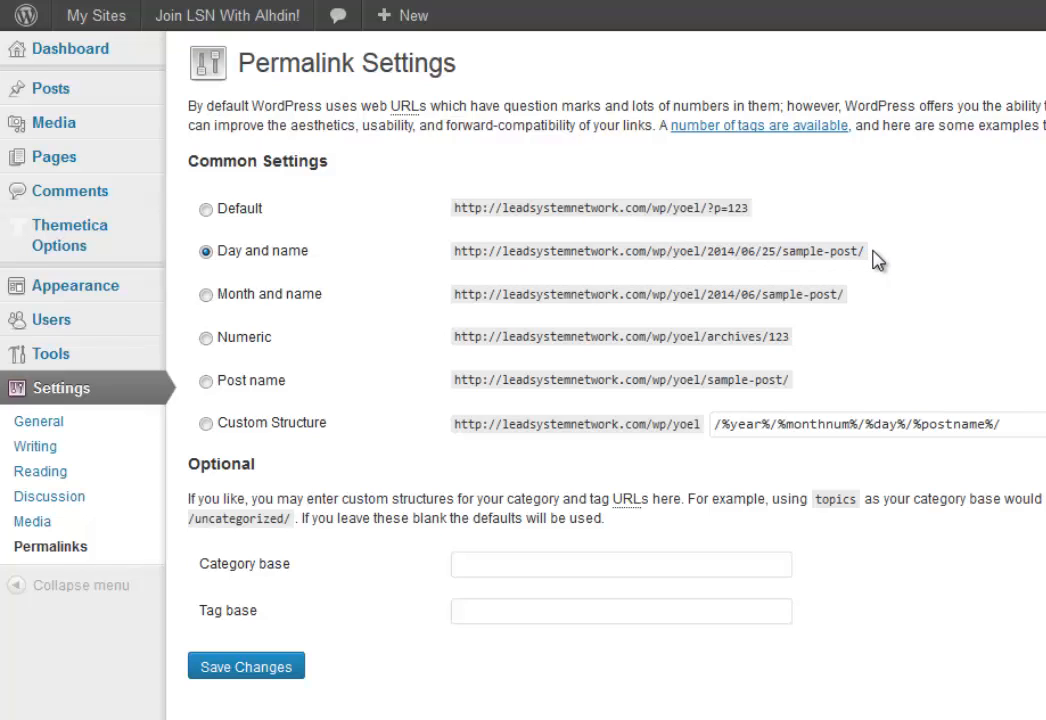
left_click(206, 382)
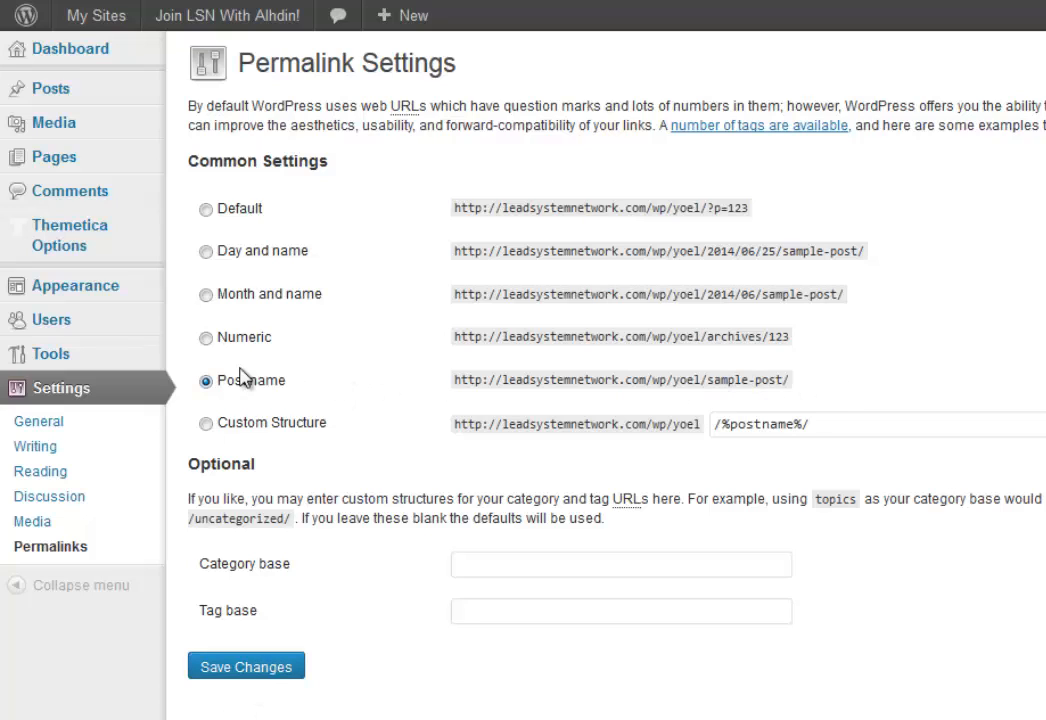
left_click(270, 668)
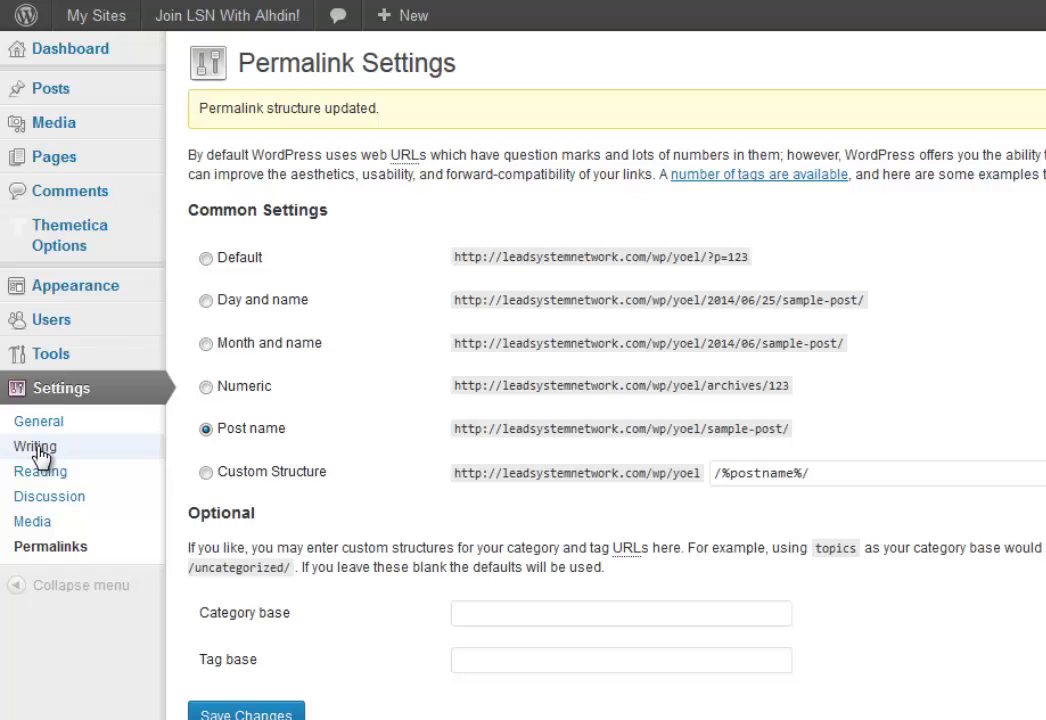
left_click(40, 454)
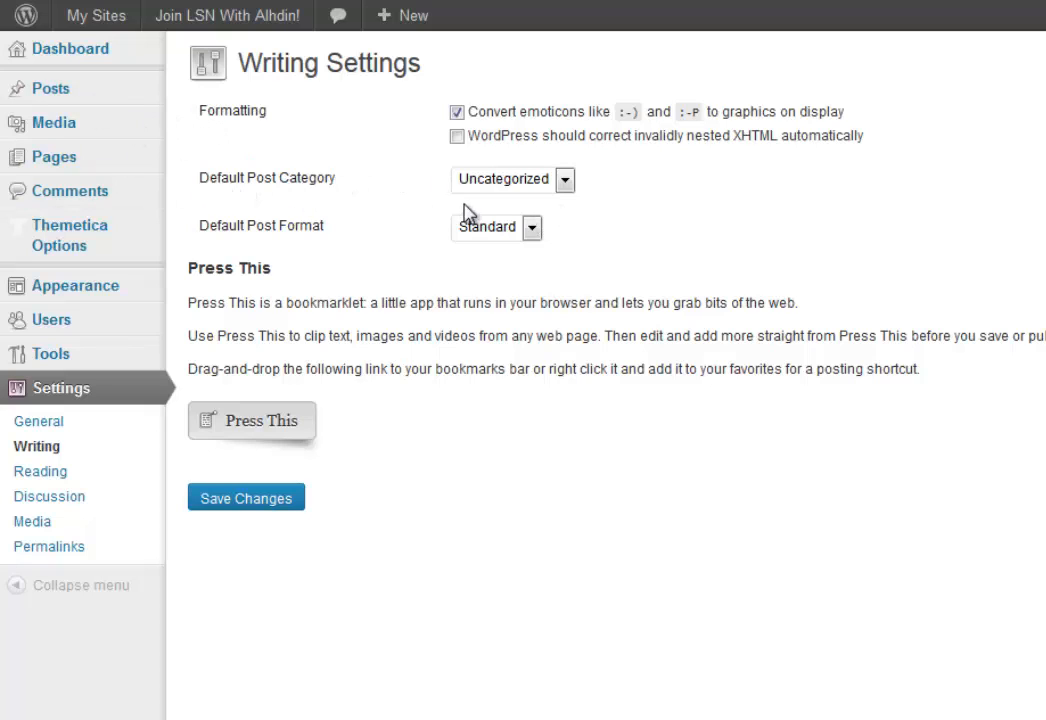
Leave the default post category as Uncategorized and move on to Reading settings.
left_click(516, 188)
left_click(563, 181)
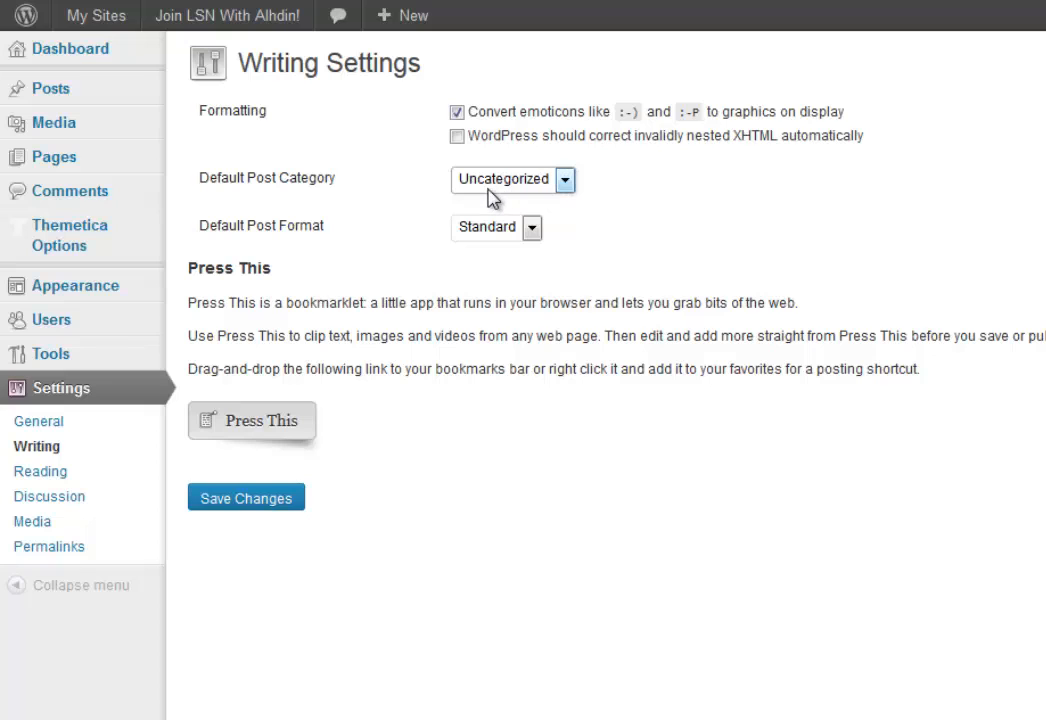
left_click(40, 479)
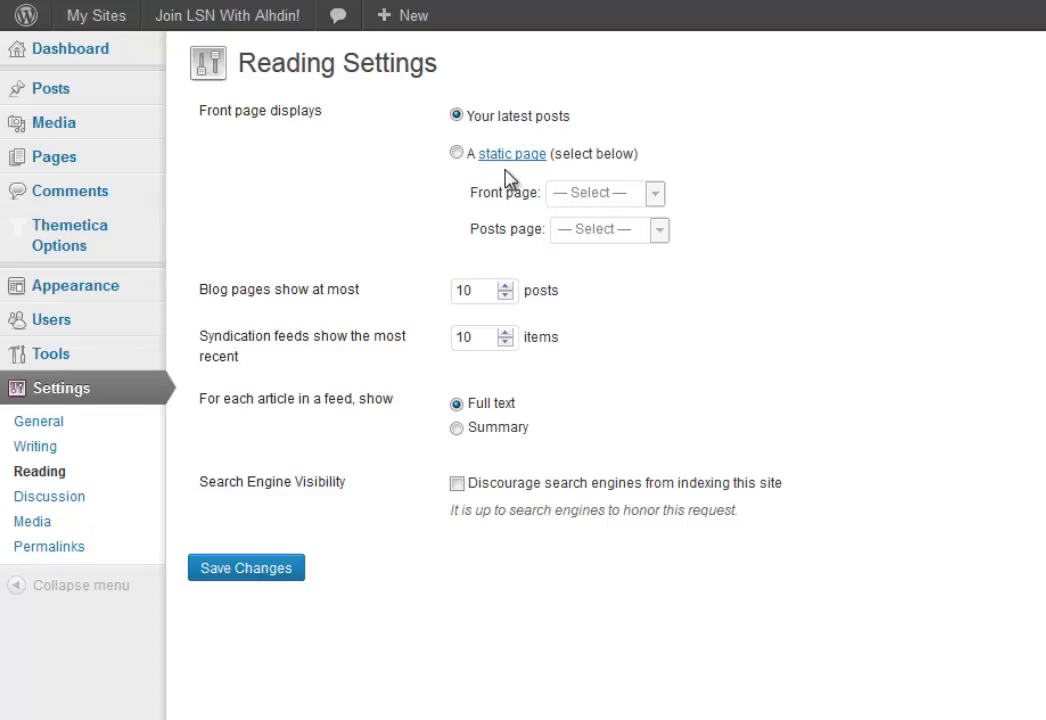
left_click(866, 2)
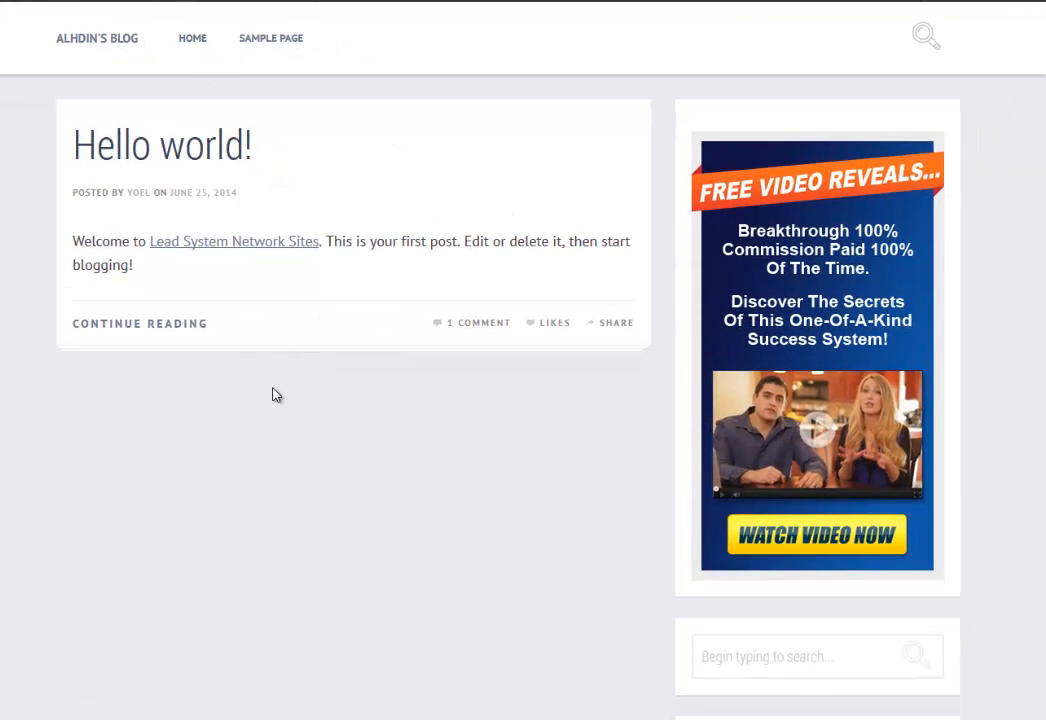
left_click(273, 42)
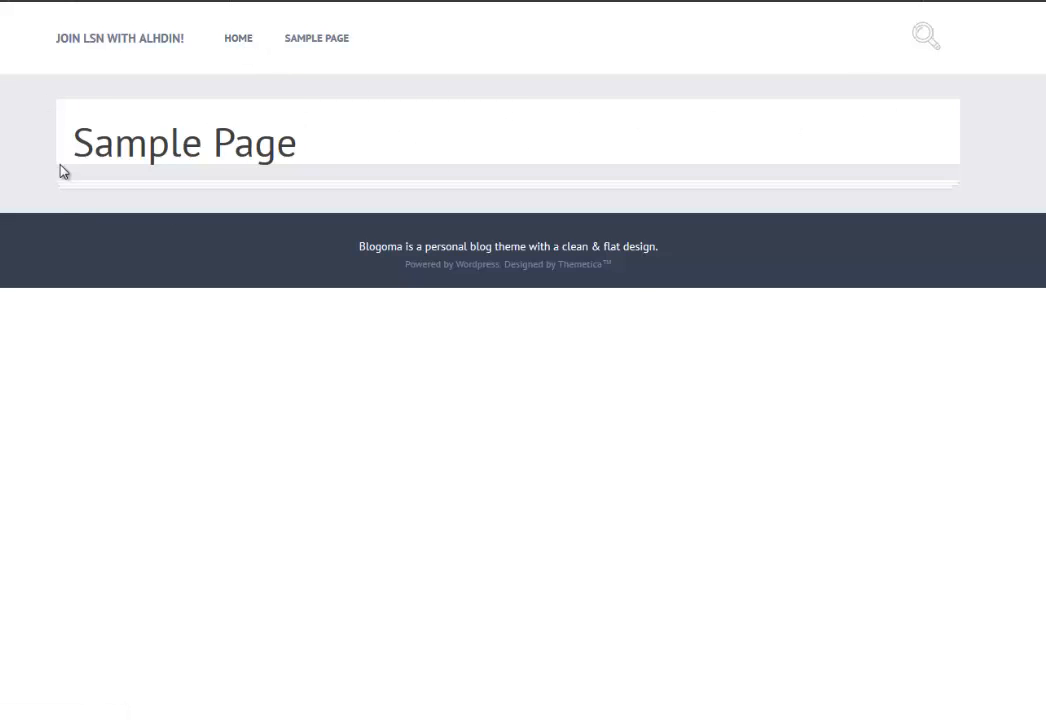
left_click(240, 41)
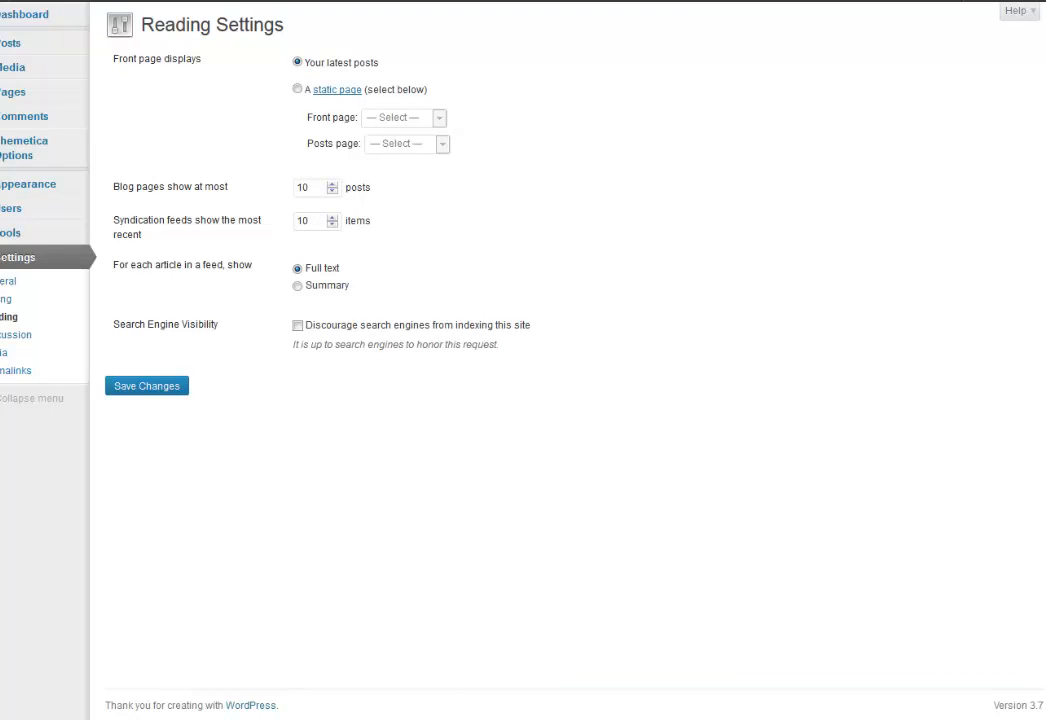
left_click(297, 89)
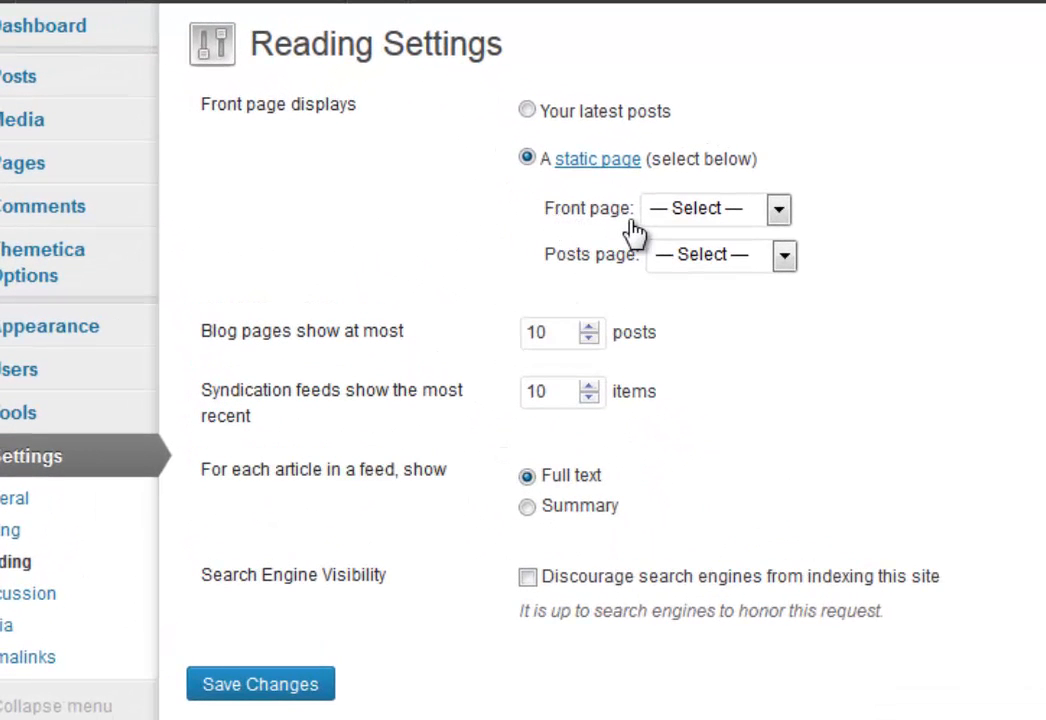
left_click(778, 210)
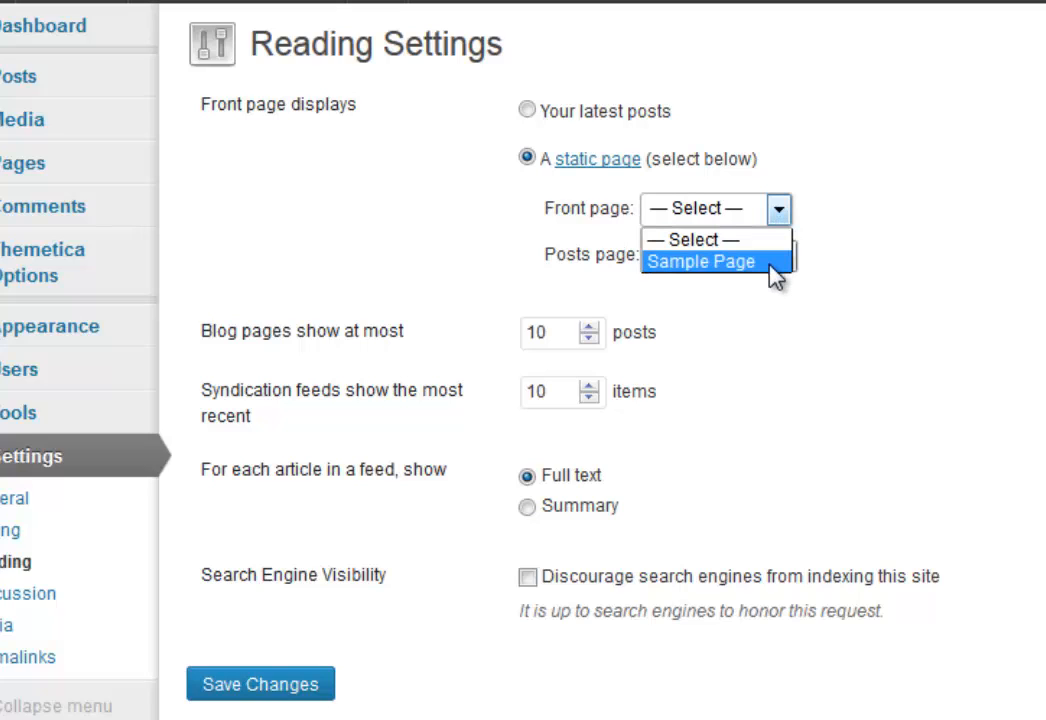
left_click(778, 210)
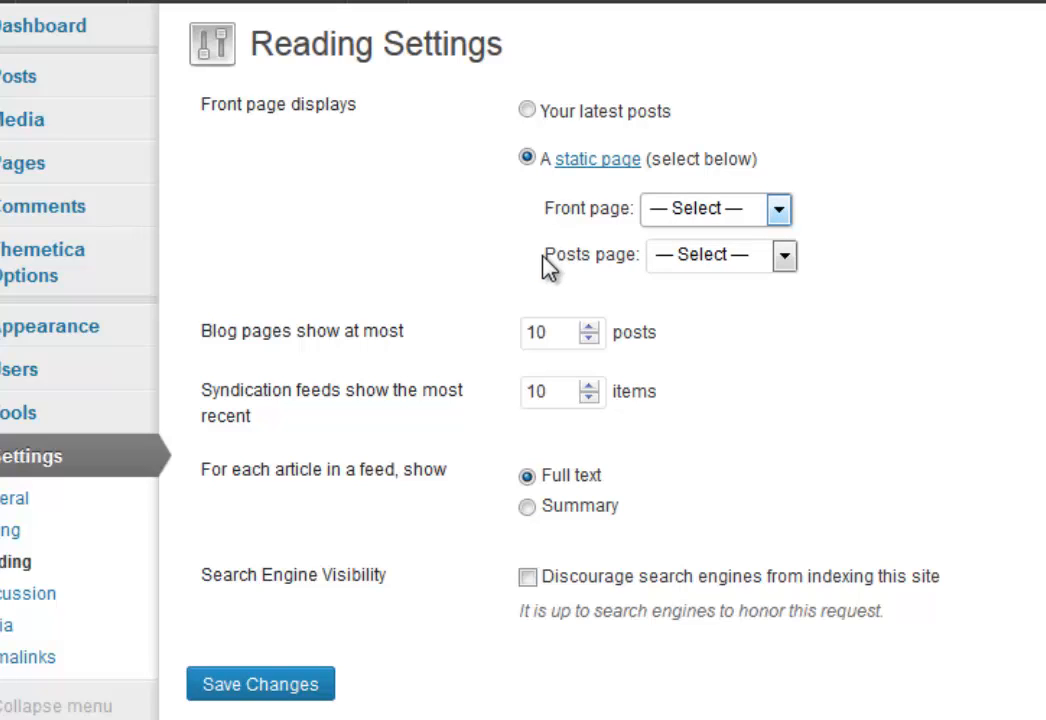
left_click(785, 258)
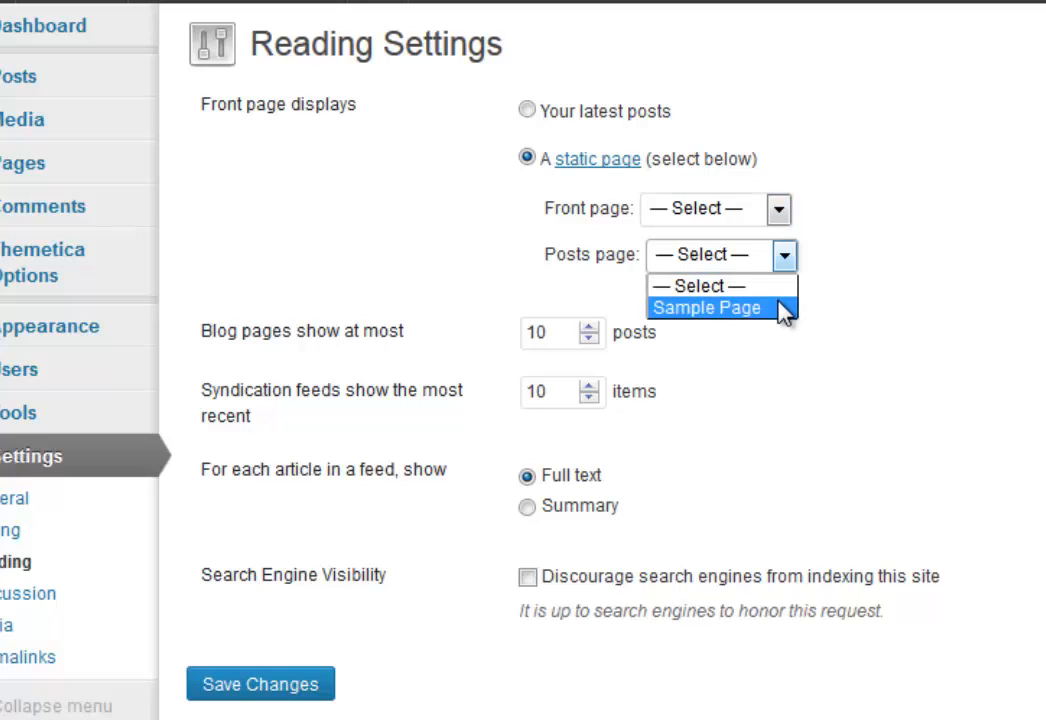
left_click(784, 259)
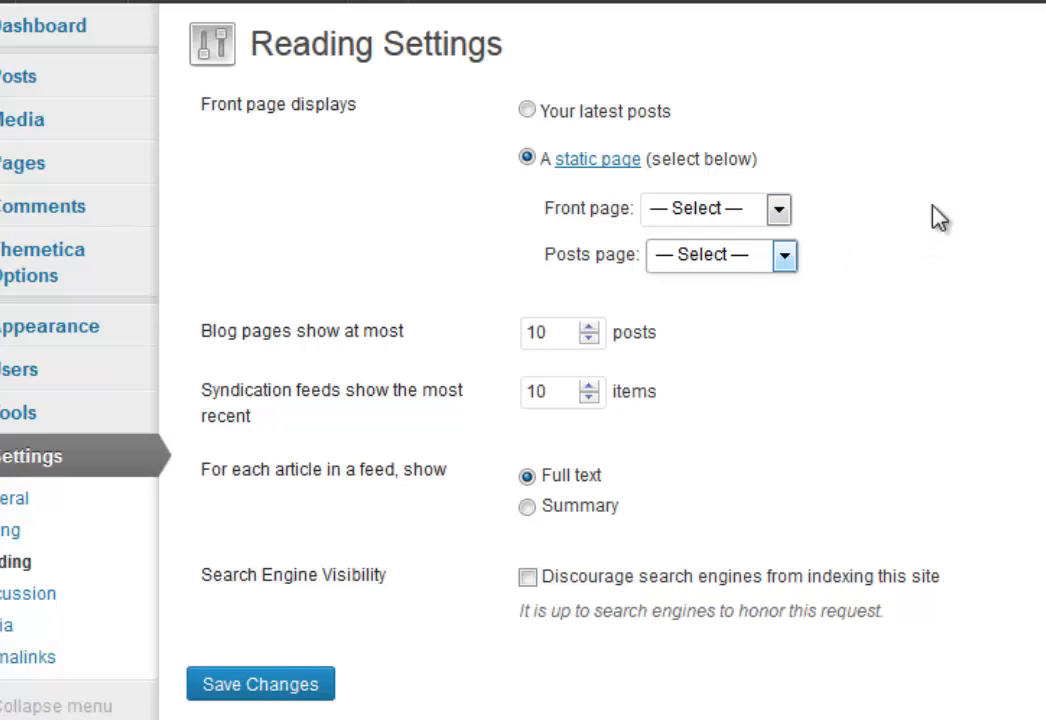
left_click(525, 111)
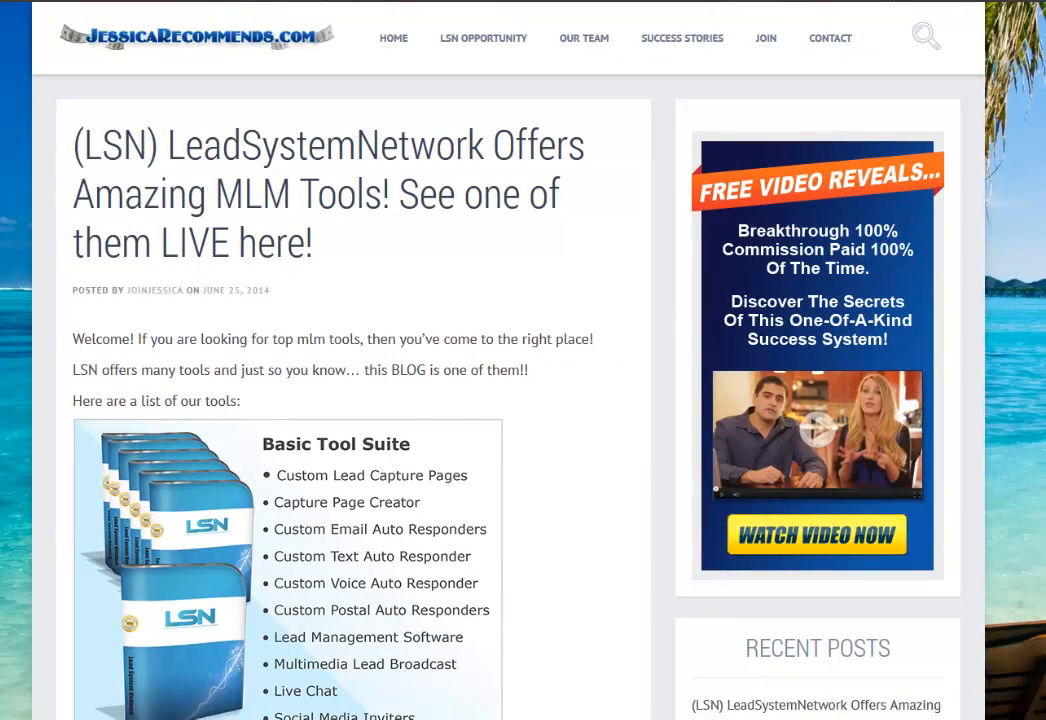
Set 'For each article in a feed, show' to Summary on Reading Settings.
scroll(510, 368, "down", 3)
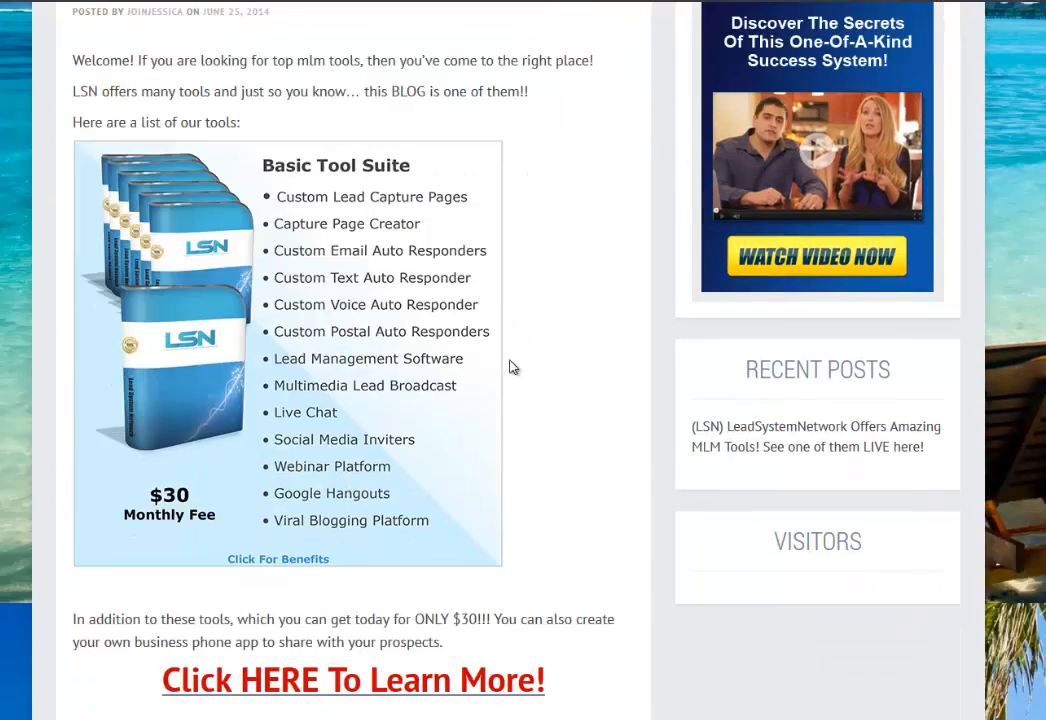
scroll(510, 368, "down", 1)
scroll(530, 500, "down", 1)
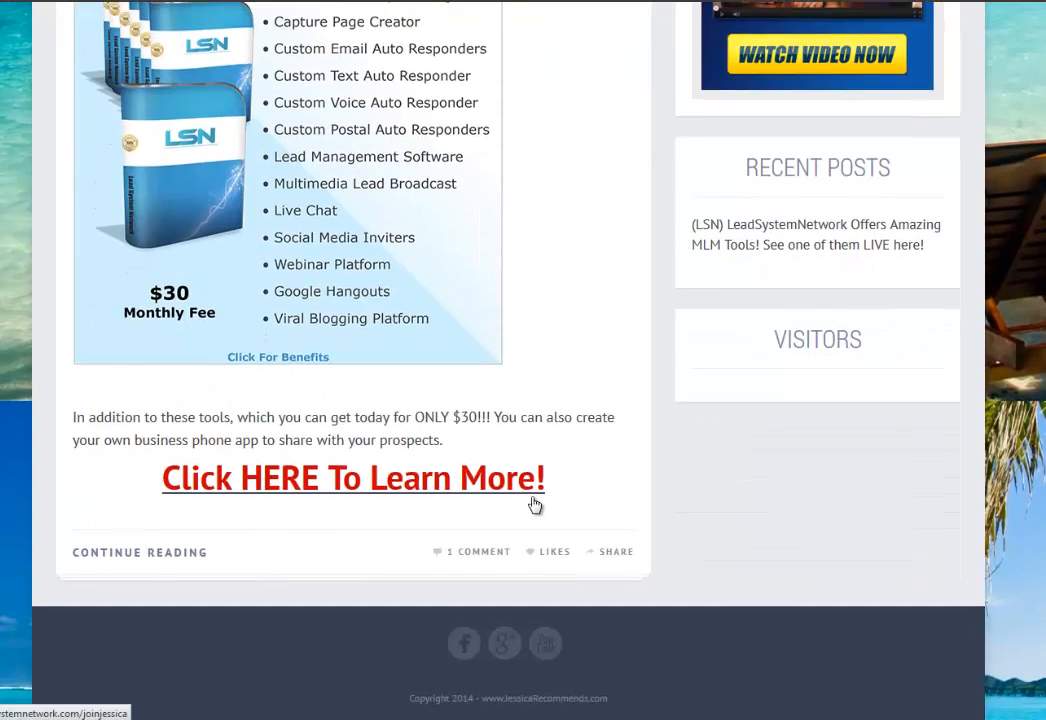
scroll(535, 505, "up", 4)
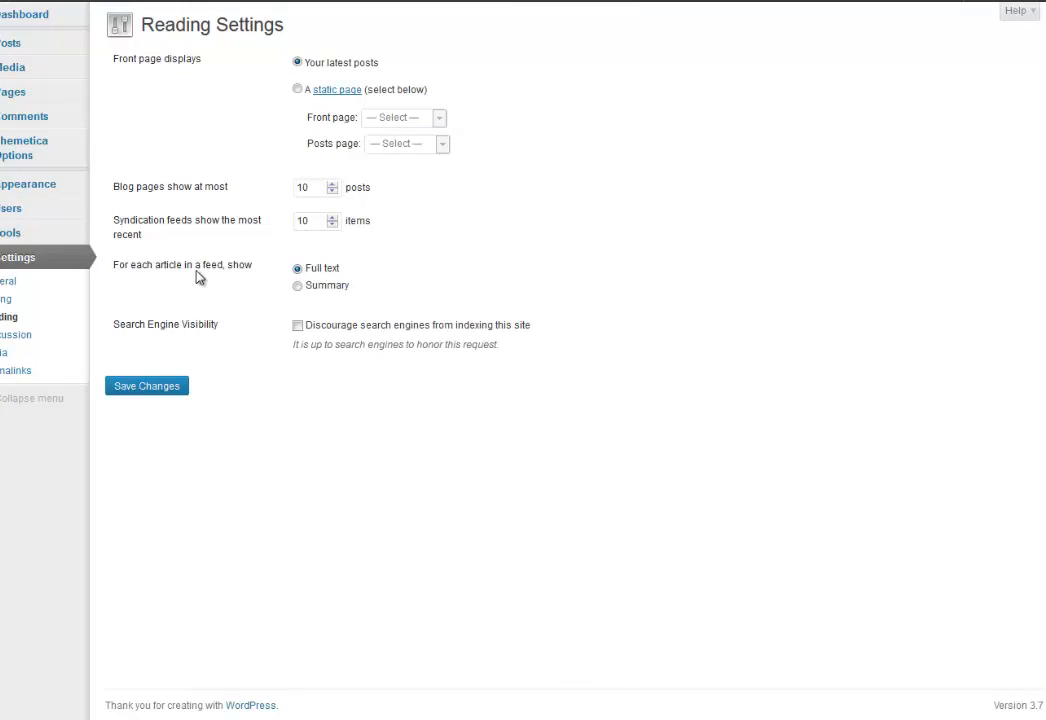
left_click(298, 287)
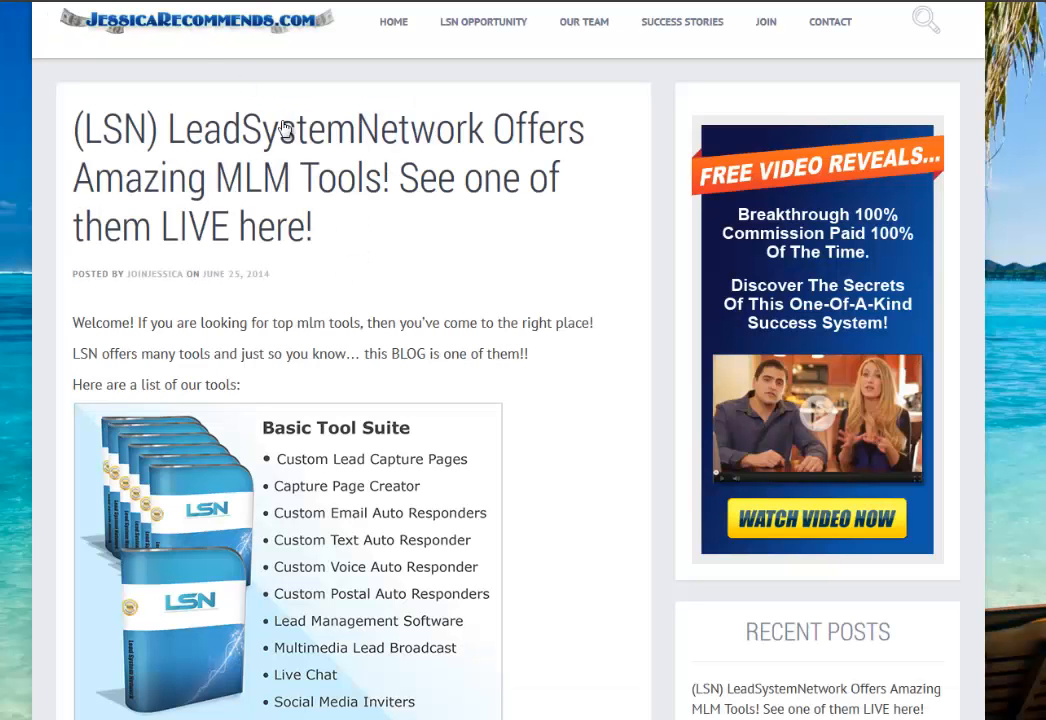
scroll(490, 385, "down", 5)
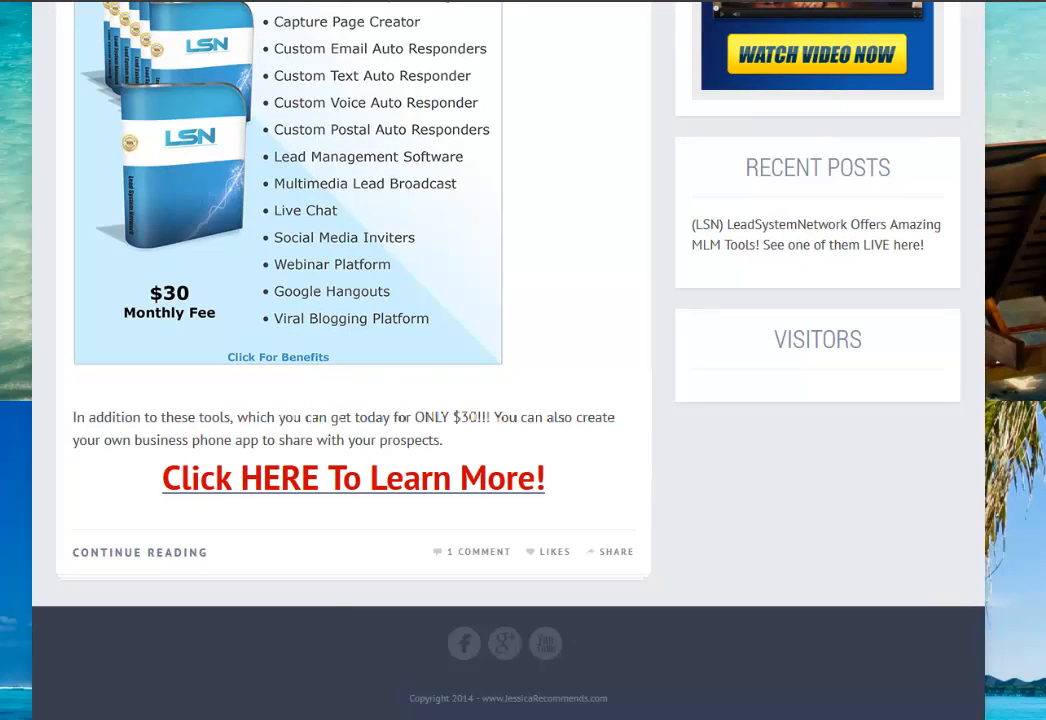
scroll(483, 611, "up", 5)
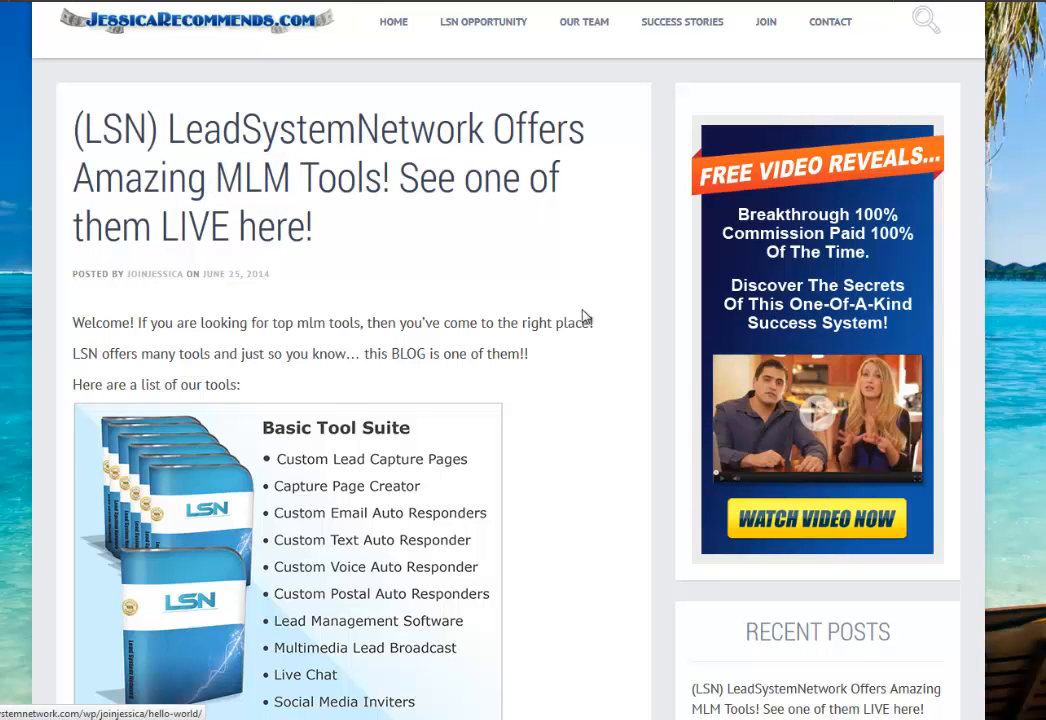
scroll(625, 441, "up", 1)
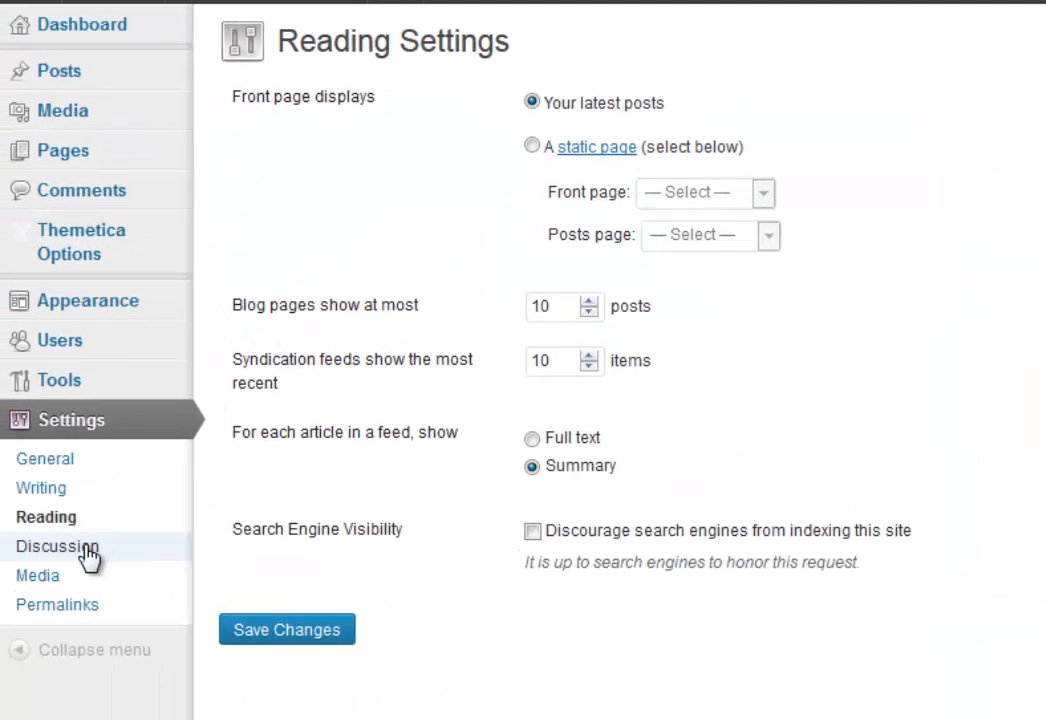
Save the Discussion settings unchanged, then go to Thematica Options > General Options.
left_click(86, 550)
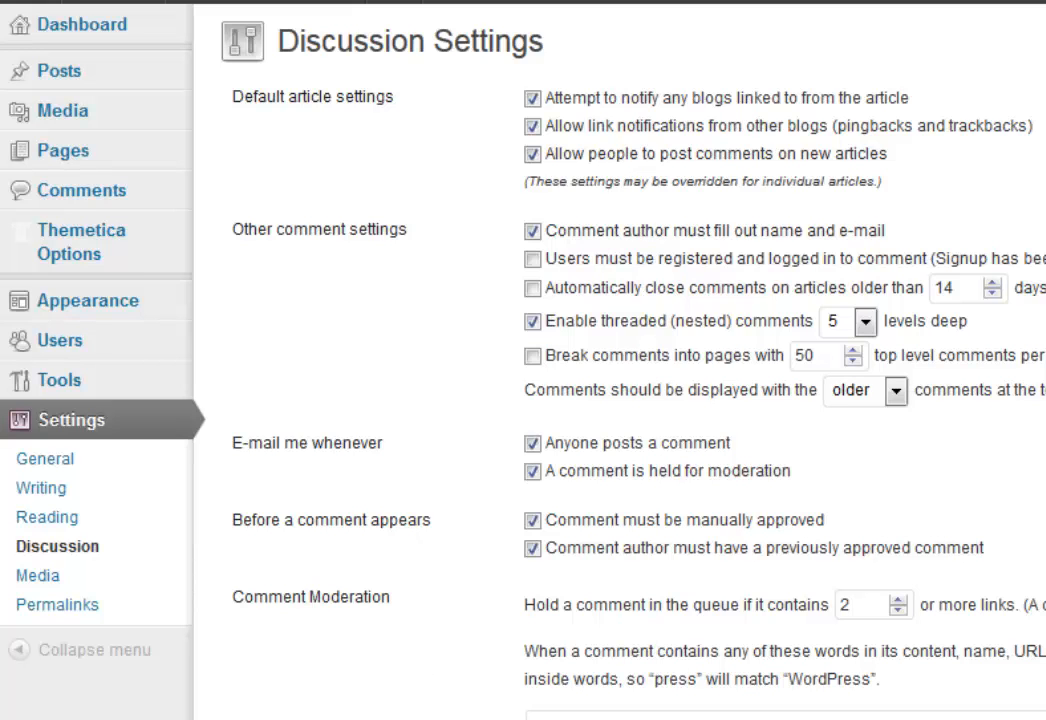
scroll(620, 400, "down", 9)
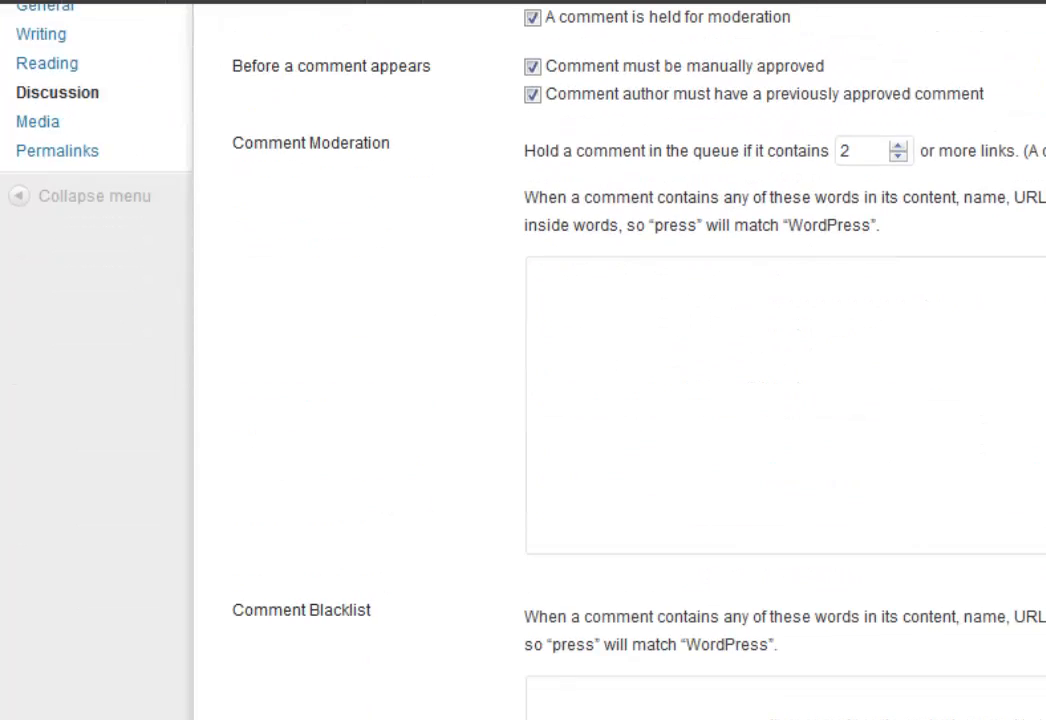
scroll(620, 400, "down", 3)
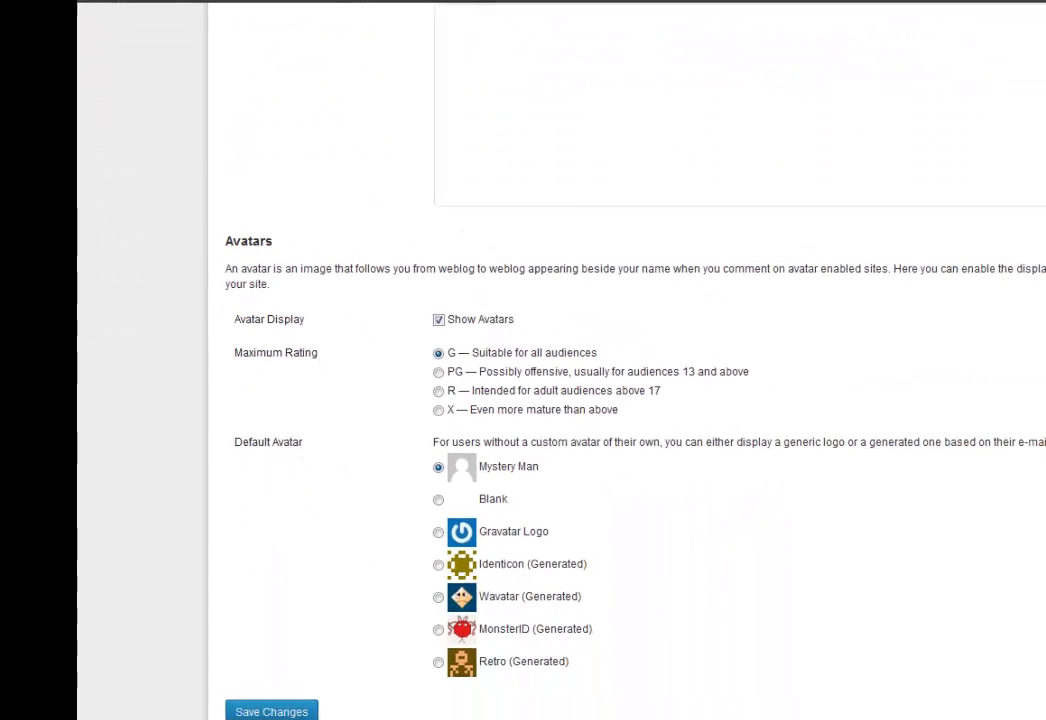
left_click(270, 675)
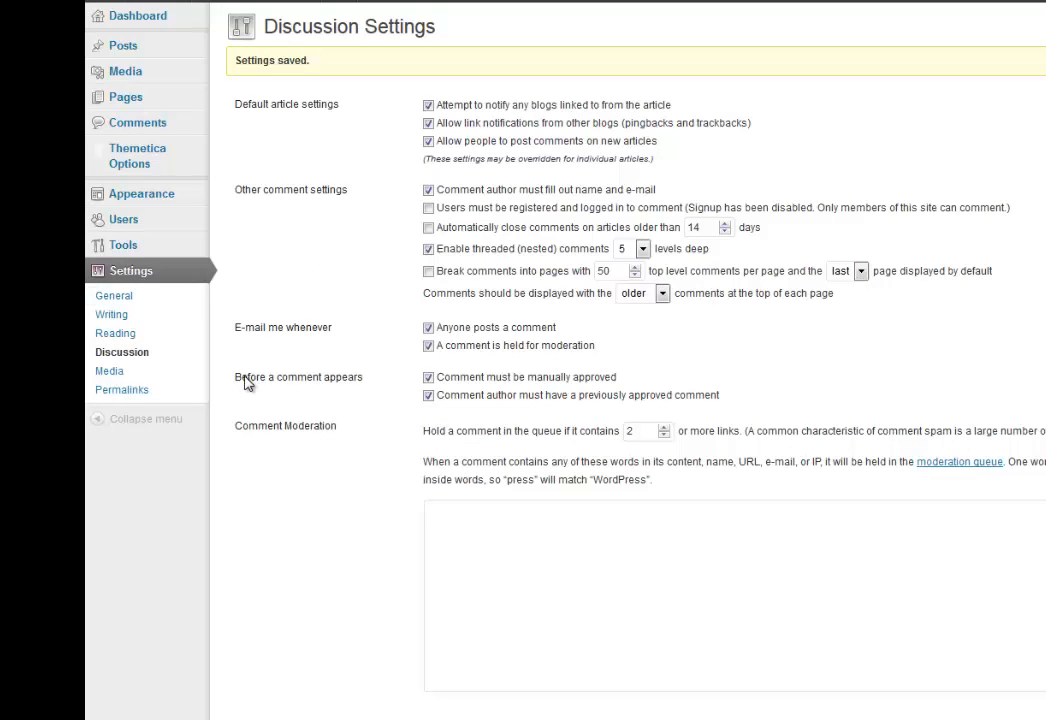
mouse_move(145, 163)
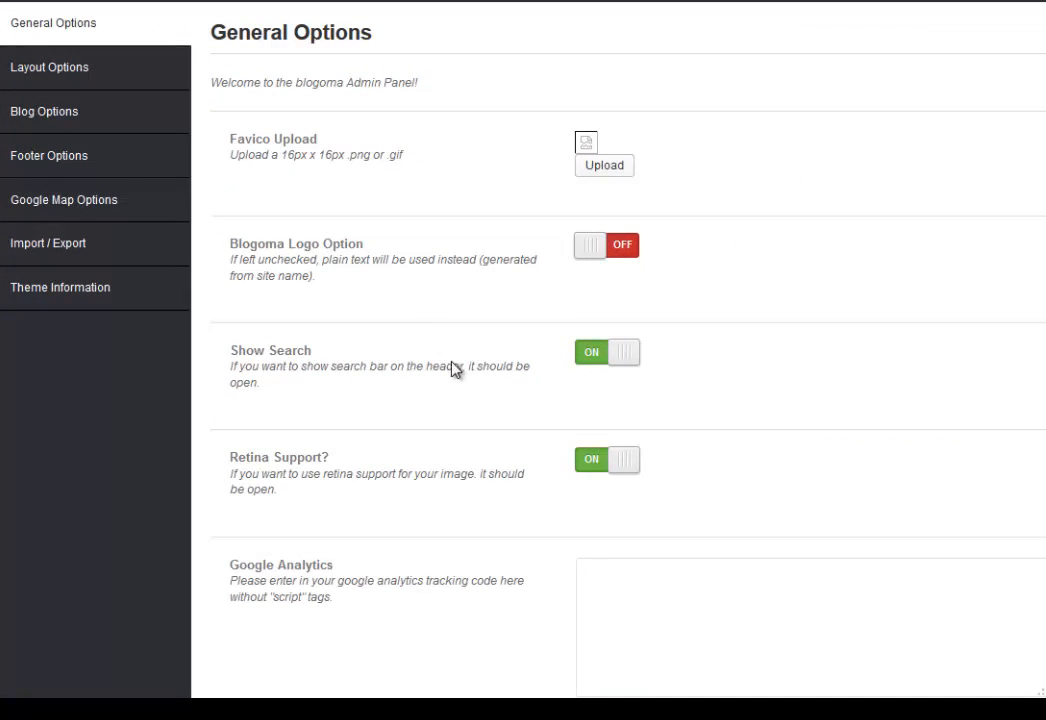
Remove the default Blogoma logo image and switch the Blogoma Logo Option off.
left_click(596, 260)
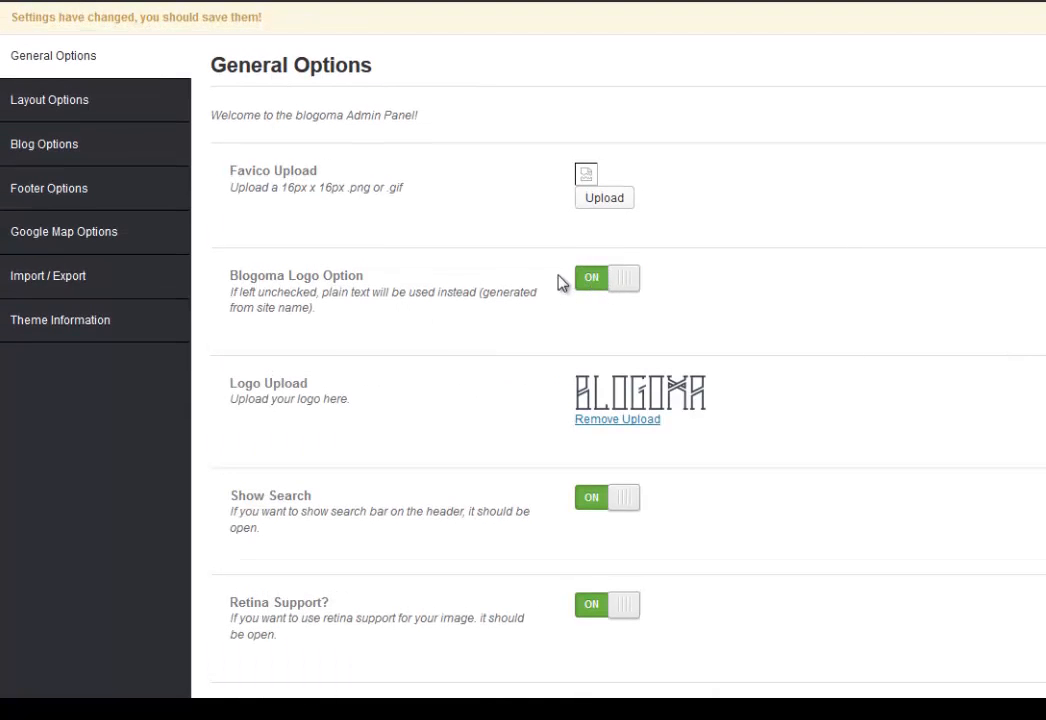
left_click(612, 419)
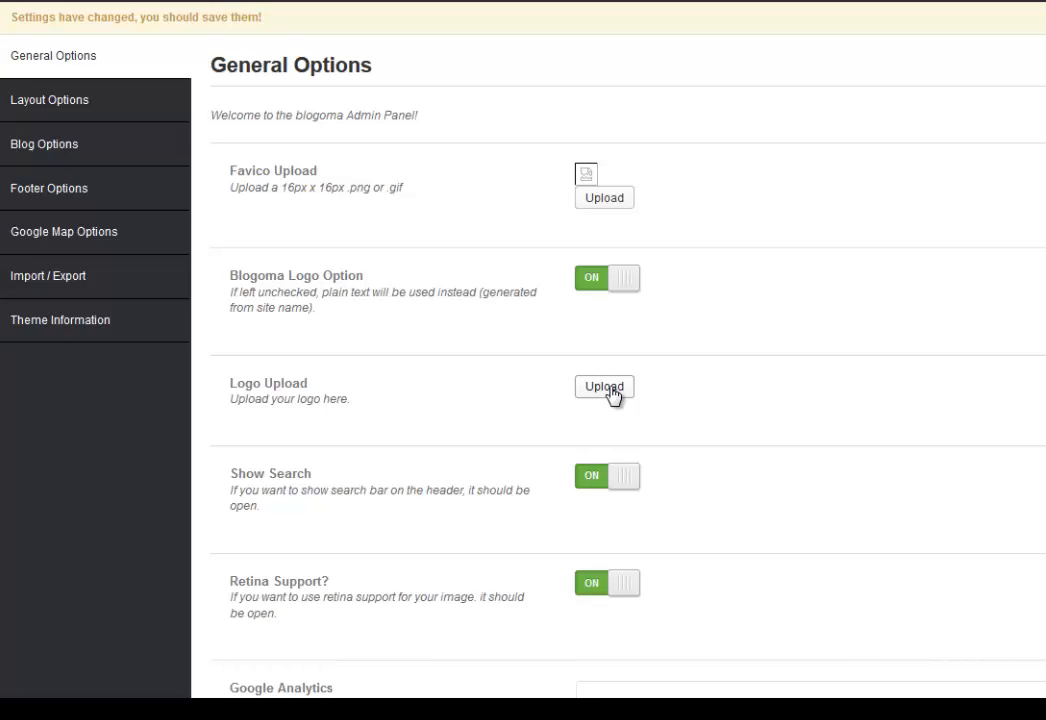
scroll(696, 397, "down", 2)
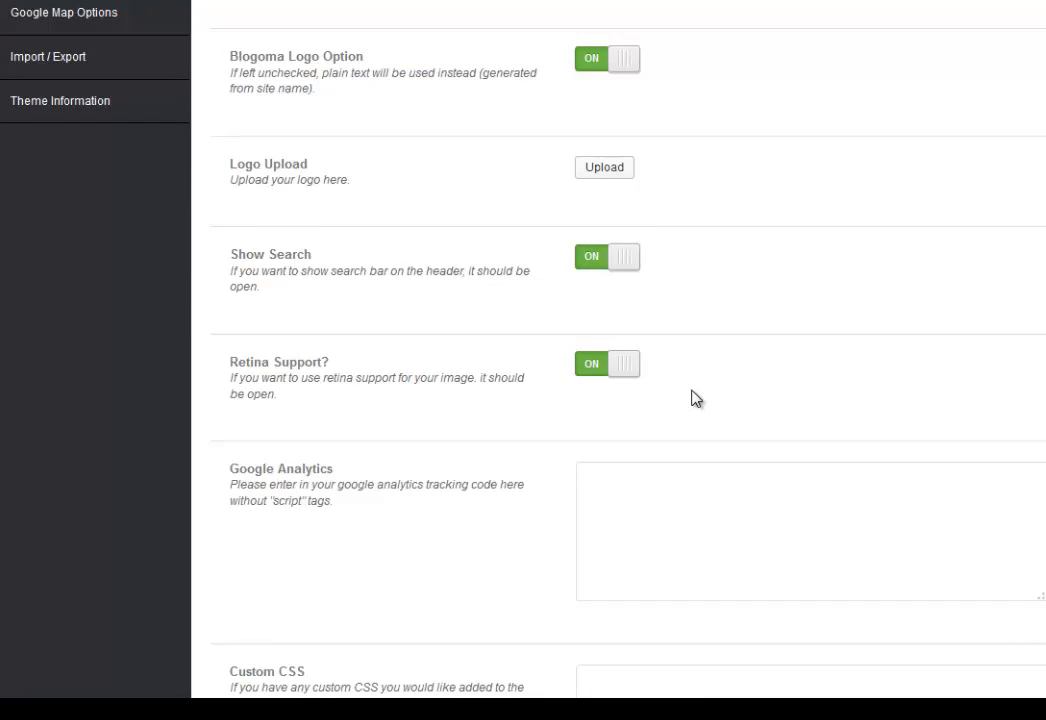
scroll(696, 397, "down", 1)
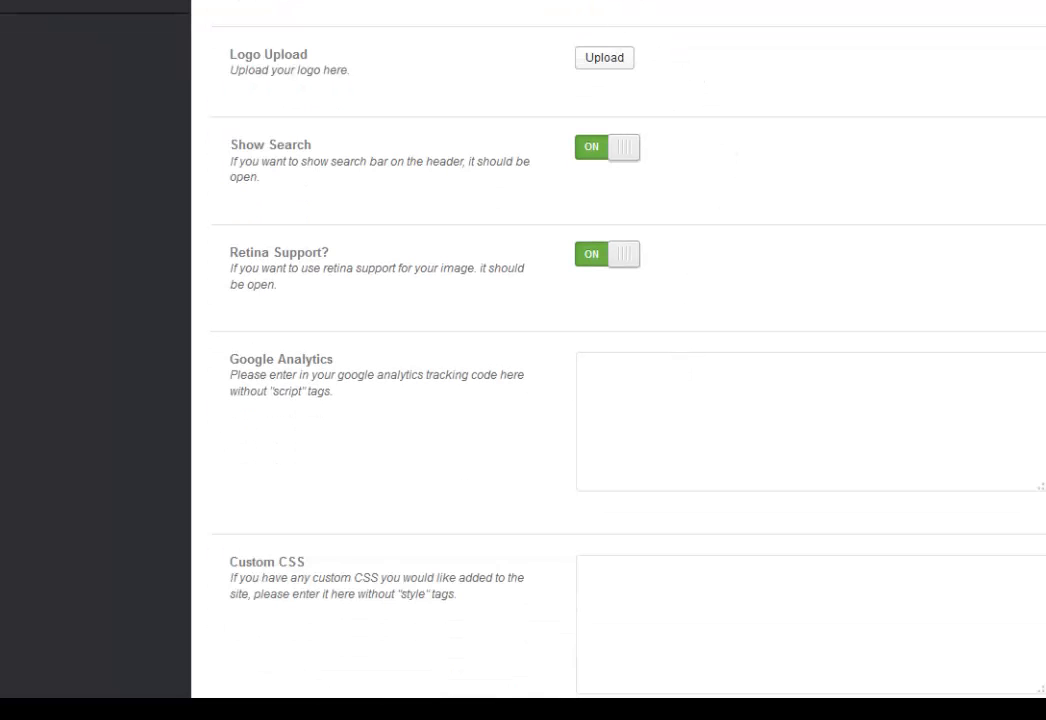
scroll(600, 60, "up", 1)
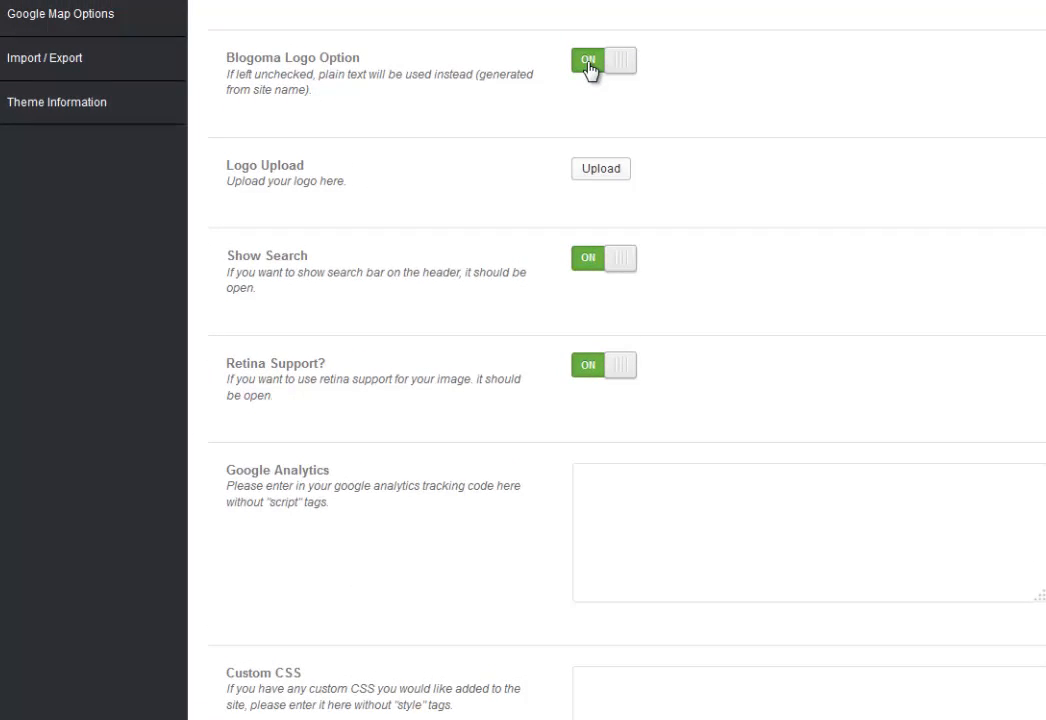
left_click(589, 62)
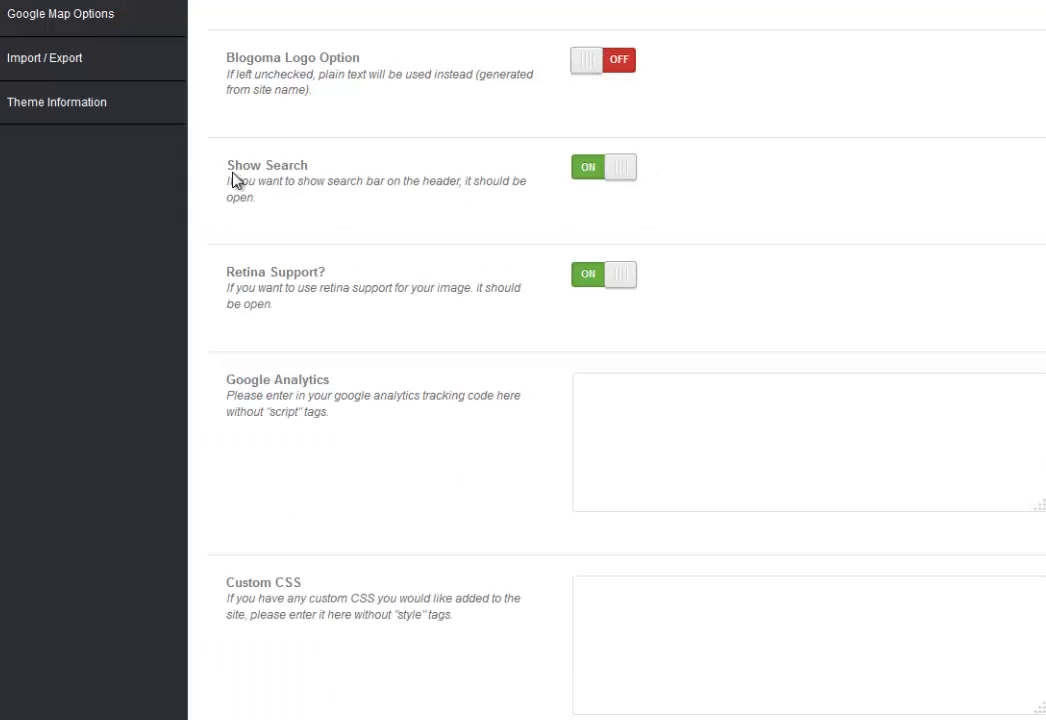
Turn off Show Search in the header and save the general options.
left_click(590, 170)
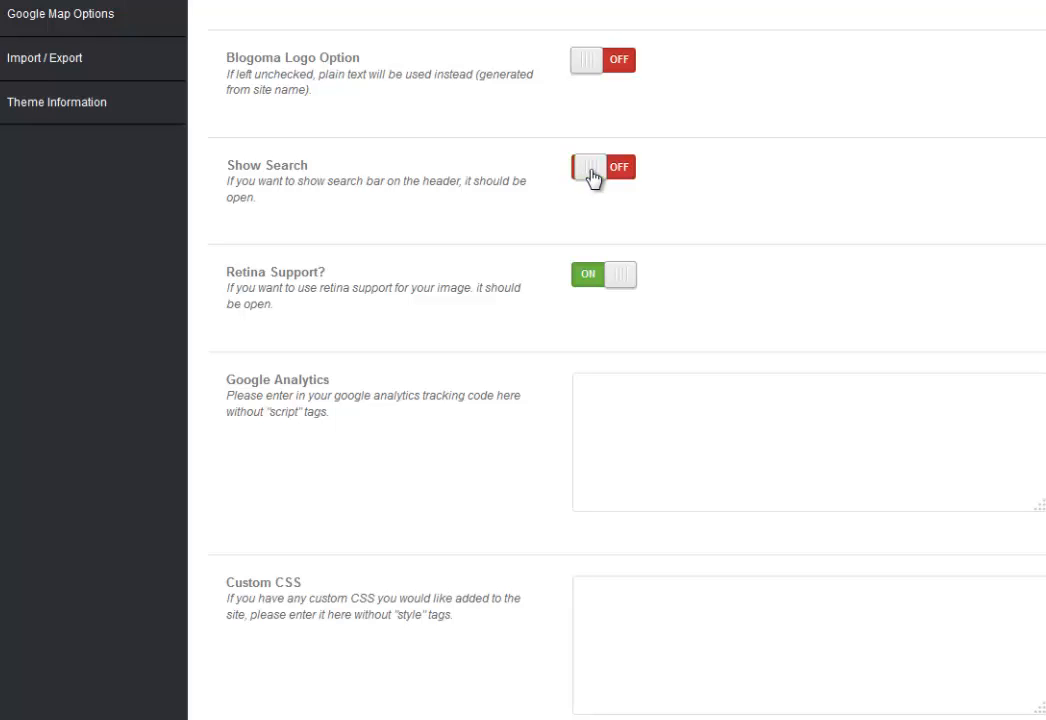
scroll(475, 256, "down", 1)
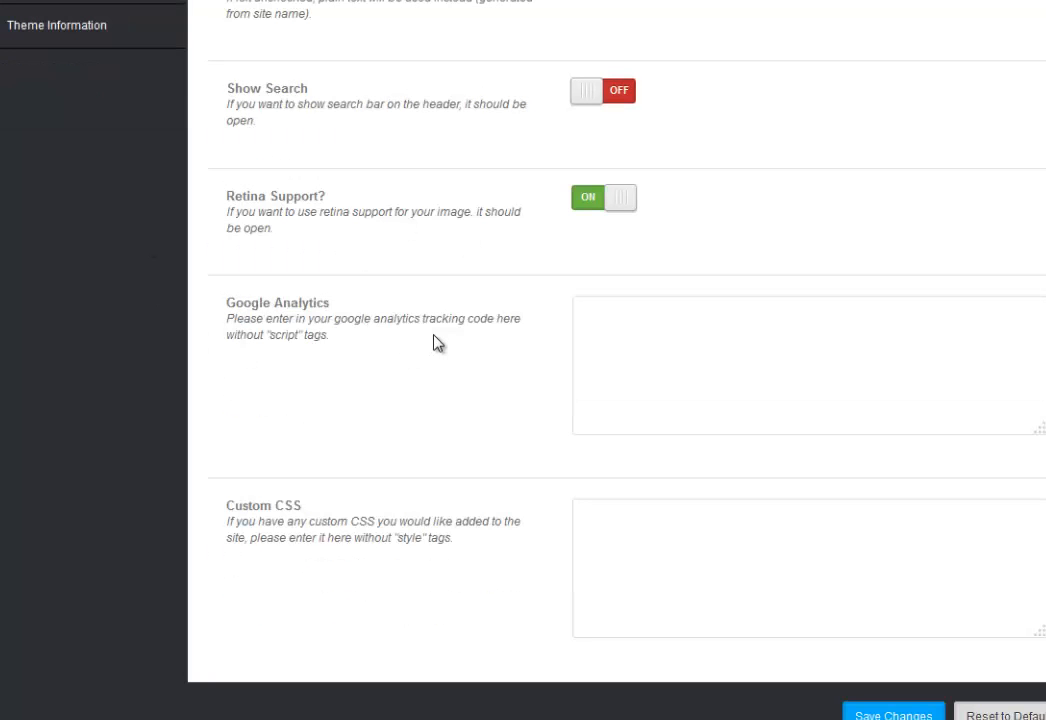
left_click_drag(227, 303, 333, 308)
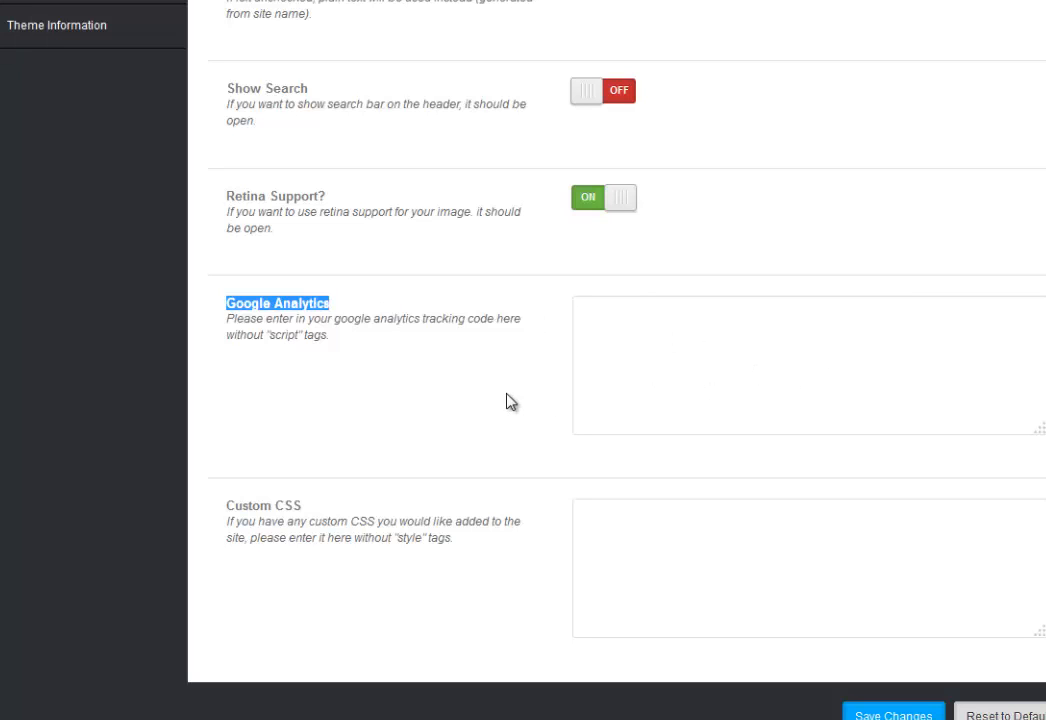
left_click(893, 715)
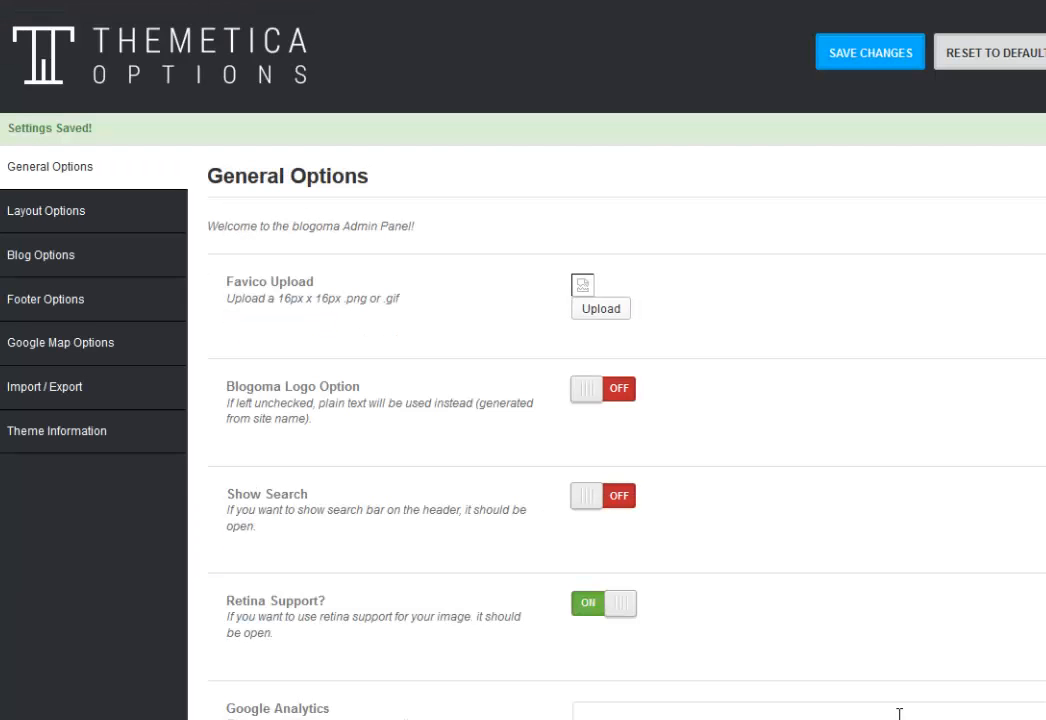
Enable Boxed Layout and the pattern image background, and remove the existing background upload.
left_click(36, 216)
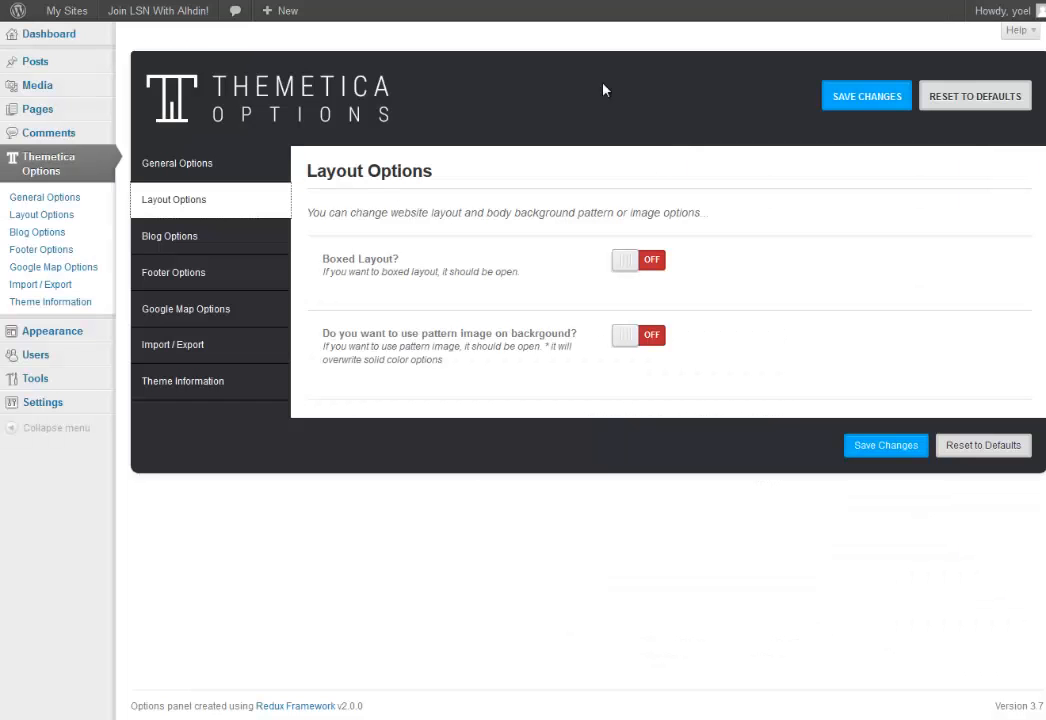
left_click(625, 261)
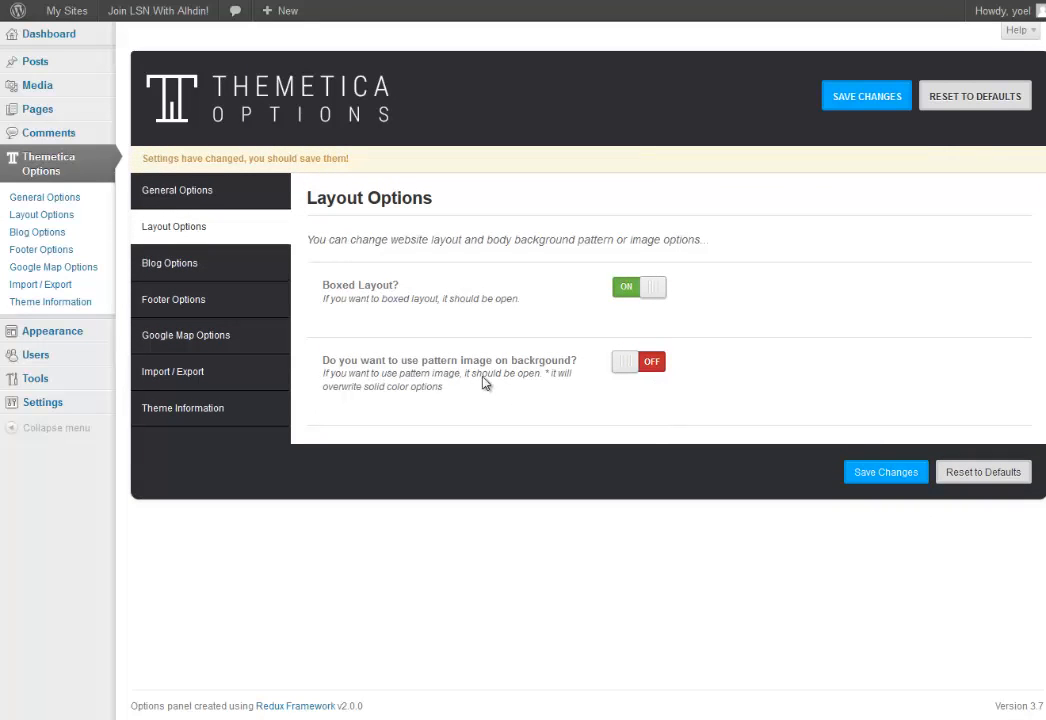
left_click(631, 369)
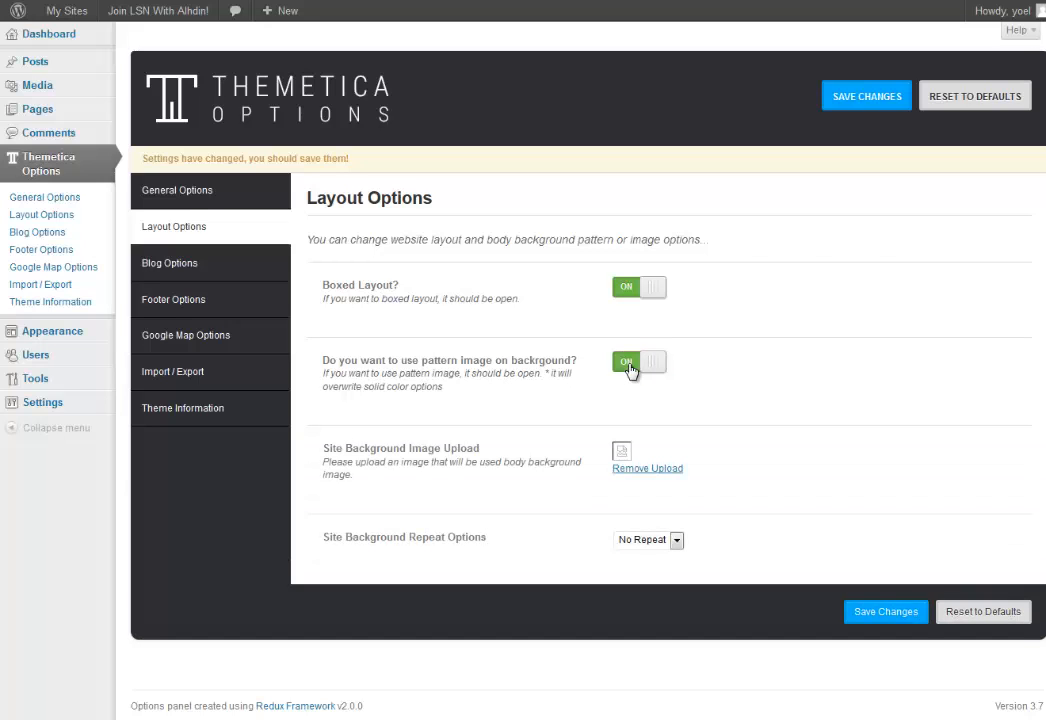
left_click(647, 469)
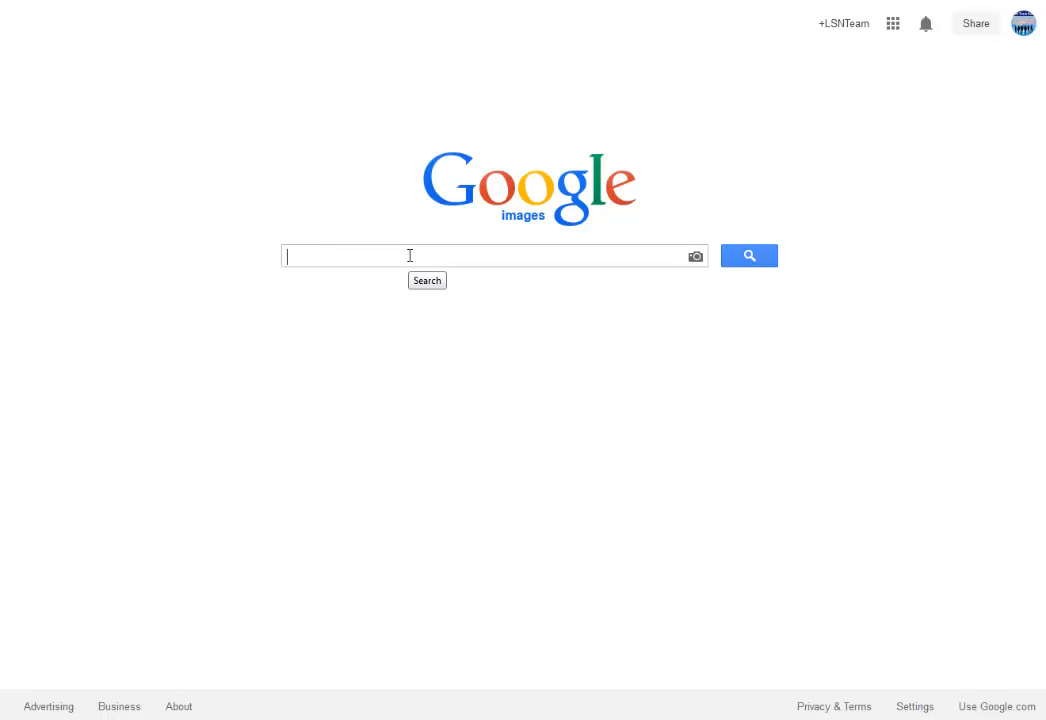
Search Google Images for 'background orange' limited to exactly 1920×1080 pixels.
type("backgrou")
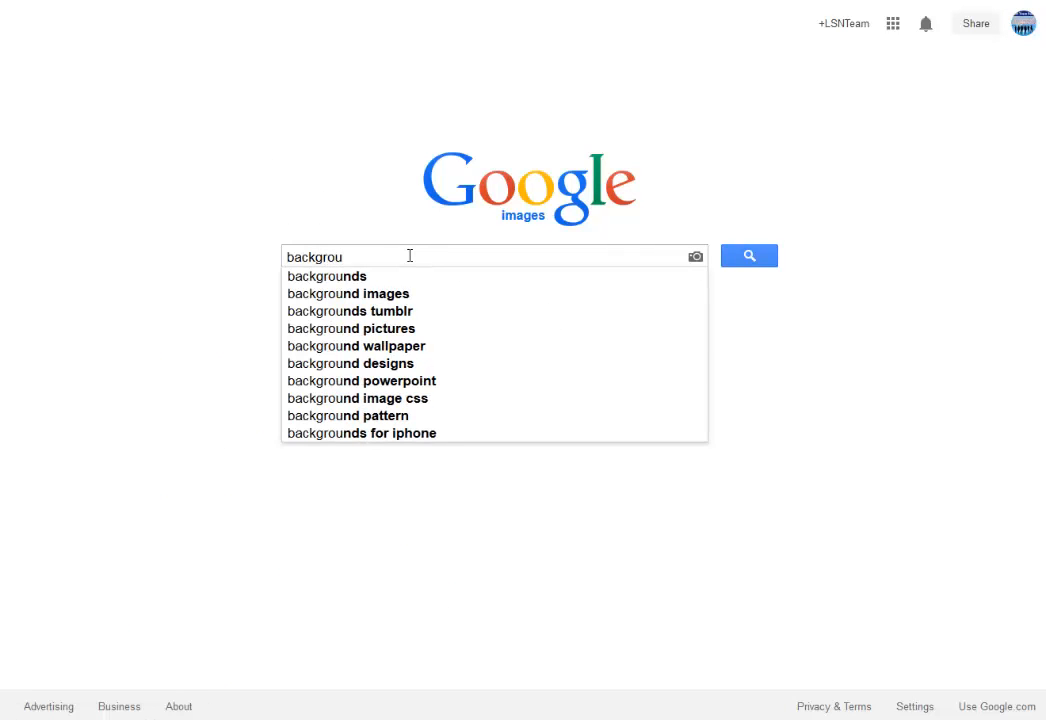
type("nd")
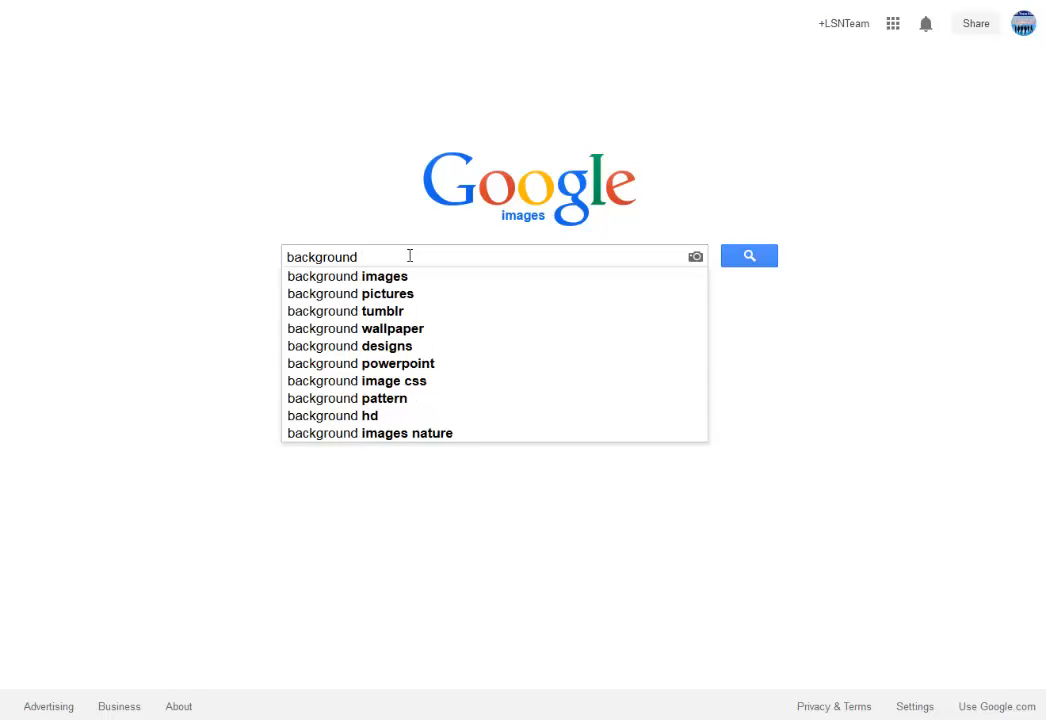
type(" orange")
key("Return")
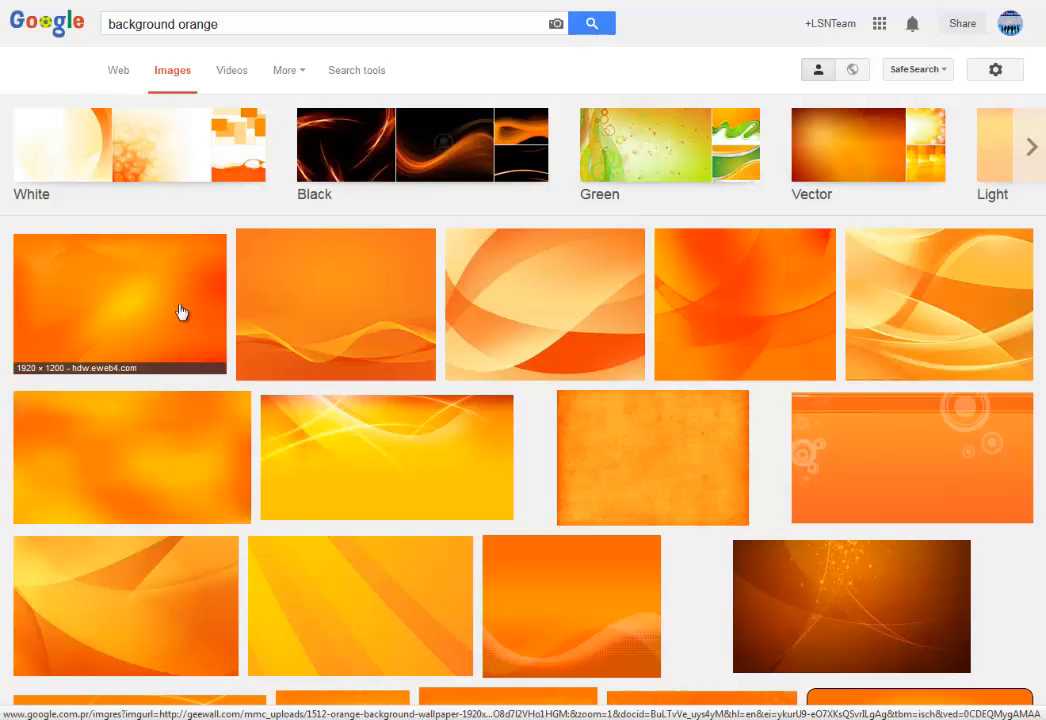
left_click(358, 72)
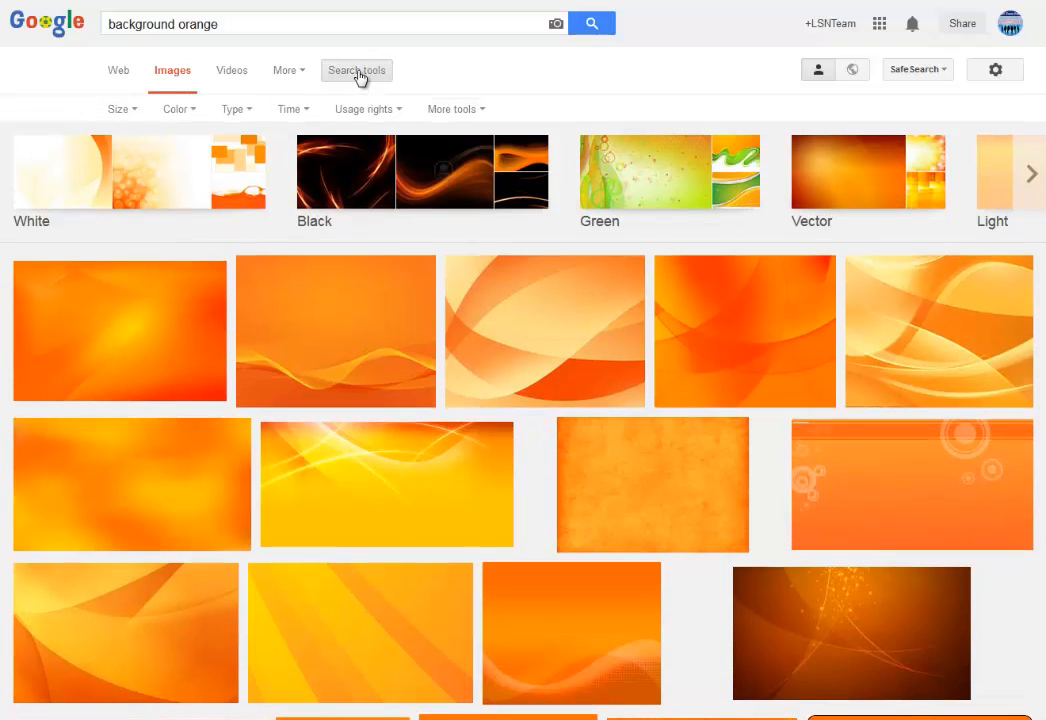
left_click(122, 110)
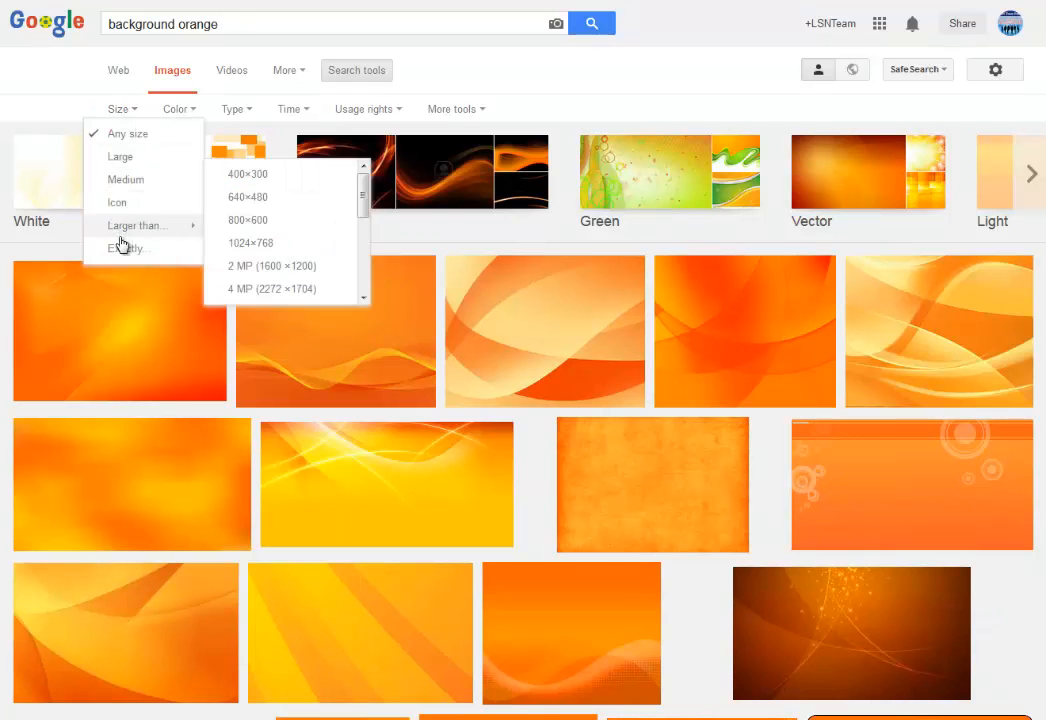
mouse_move(128, 232)
left_click(128, 250)
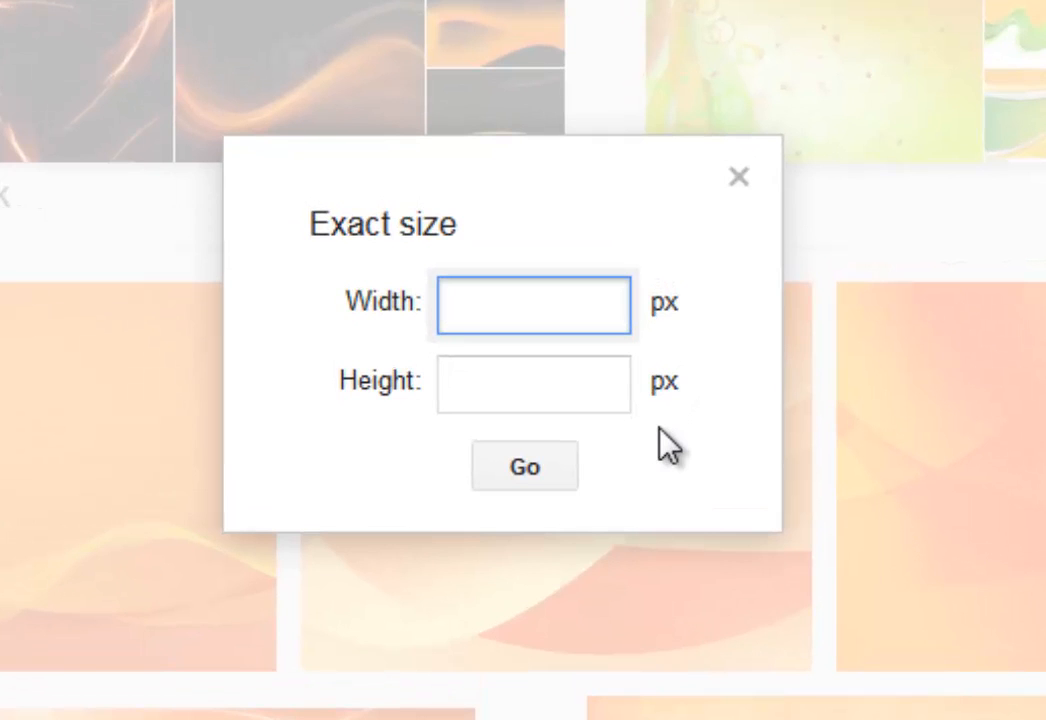
type("1920")
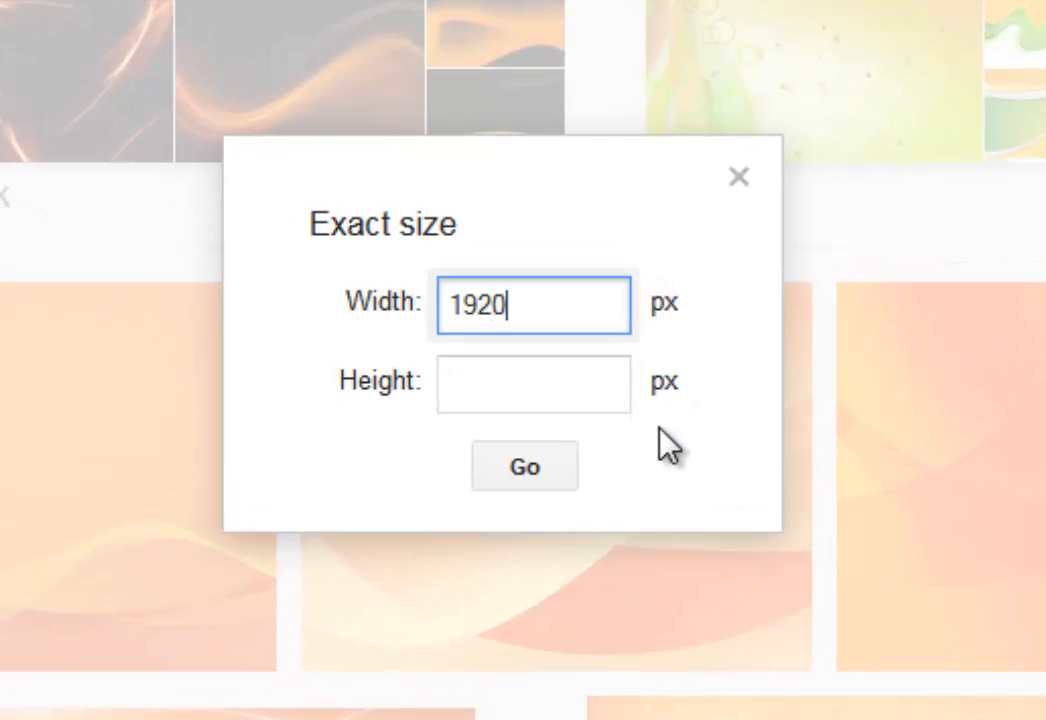
left_click(596, 393)
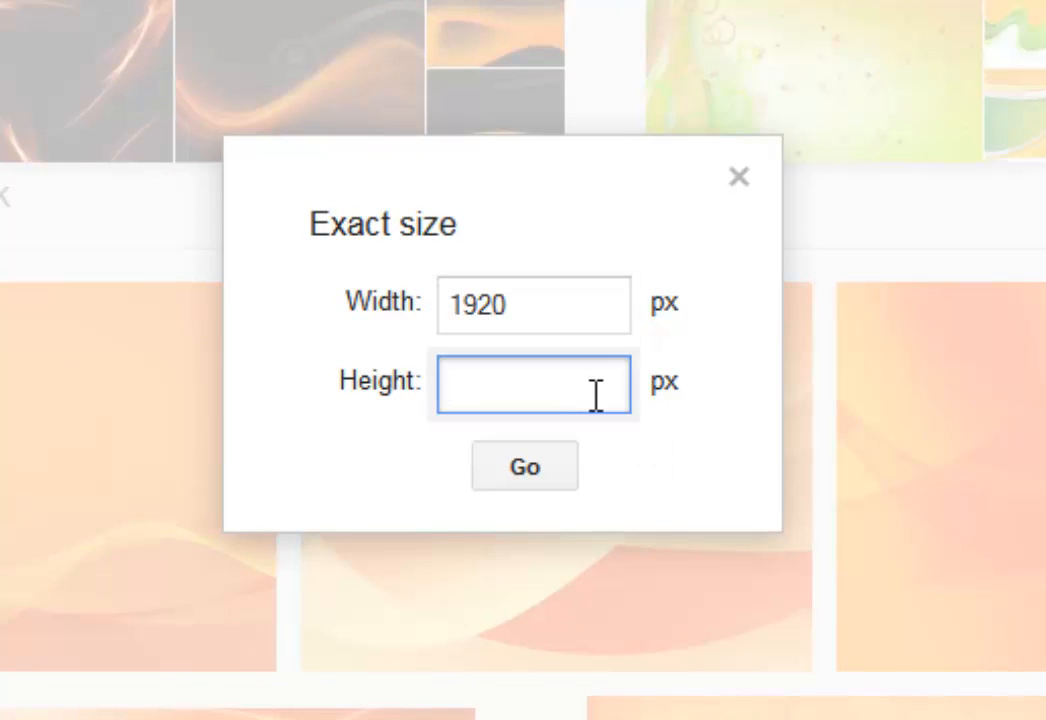
type("1080")
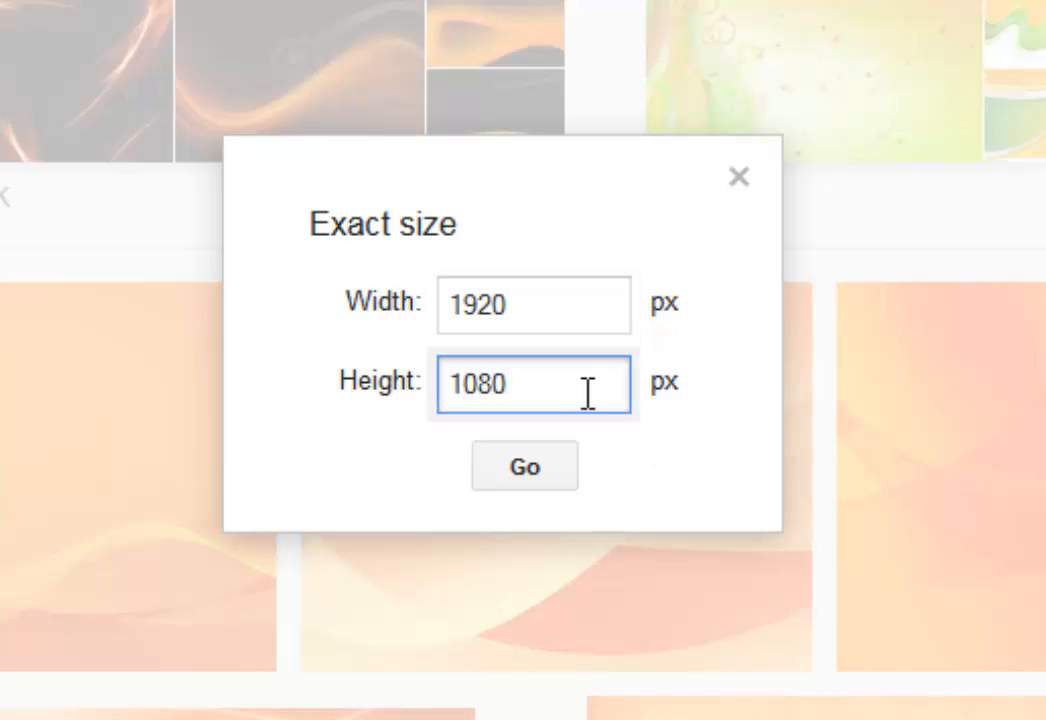
left_click(532, 472)
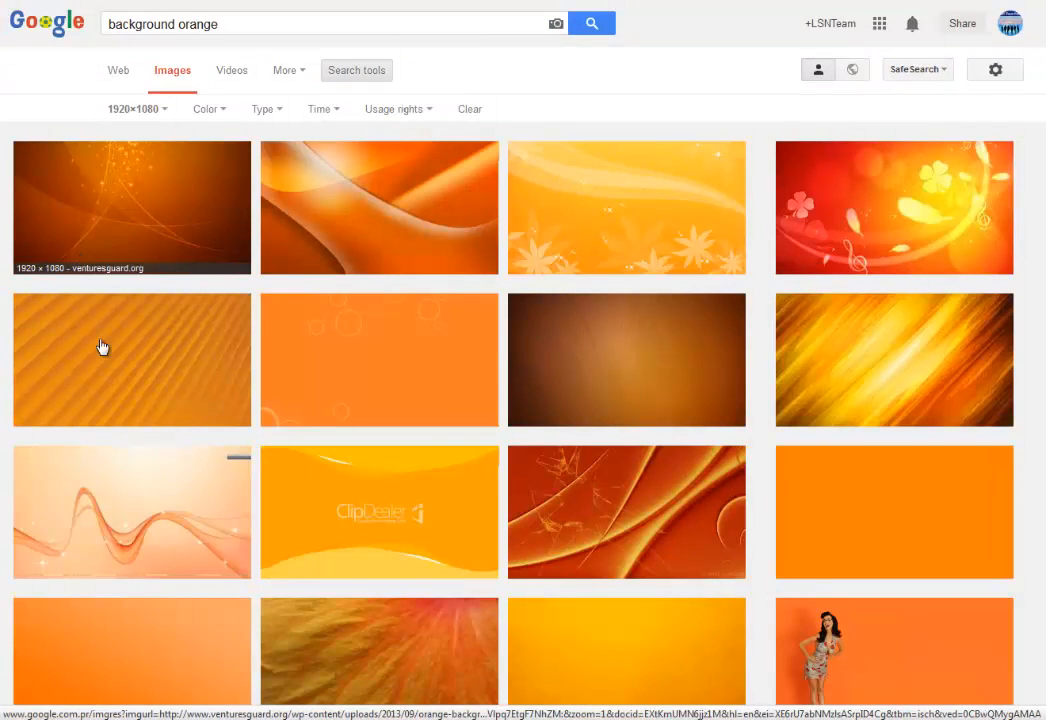
Browse the orange results and preview the plain orange gradient wallpaper.
scroll(745, 516, "down", 4)
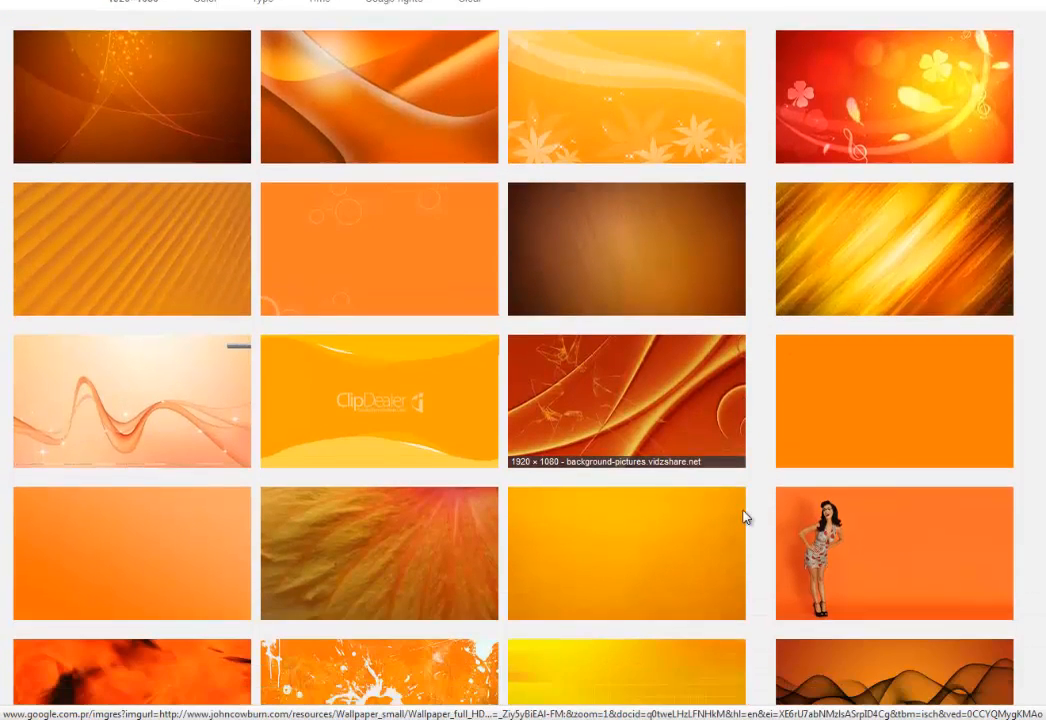
scroll(745, 516, "down", 4)
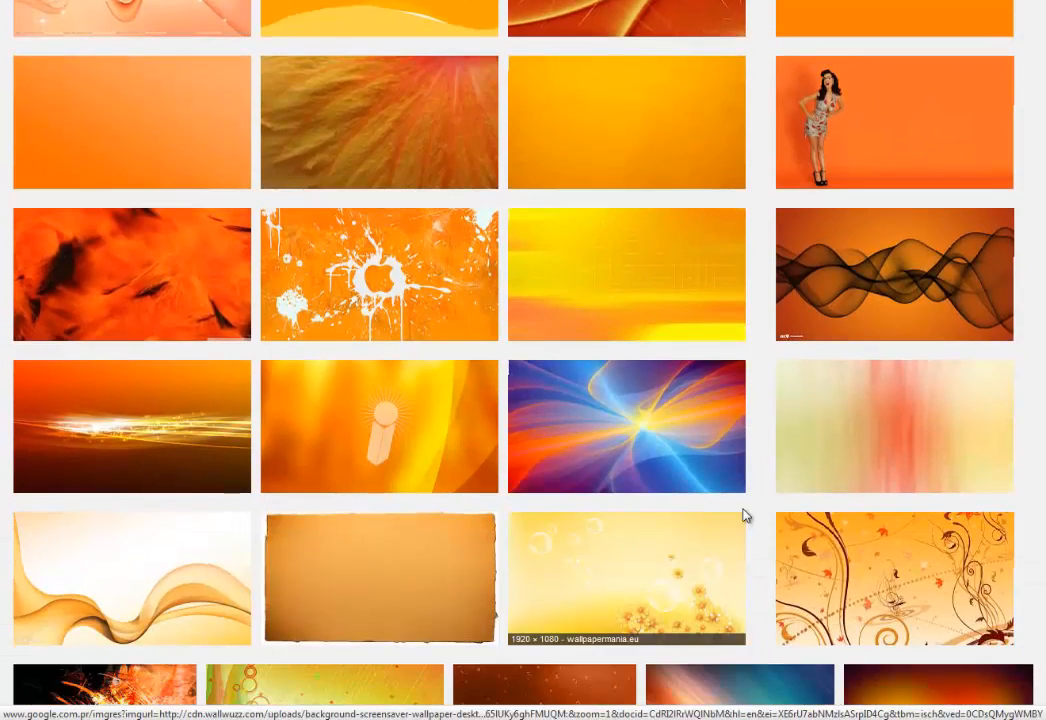
scroll(745, 516, "down", 4)
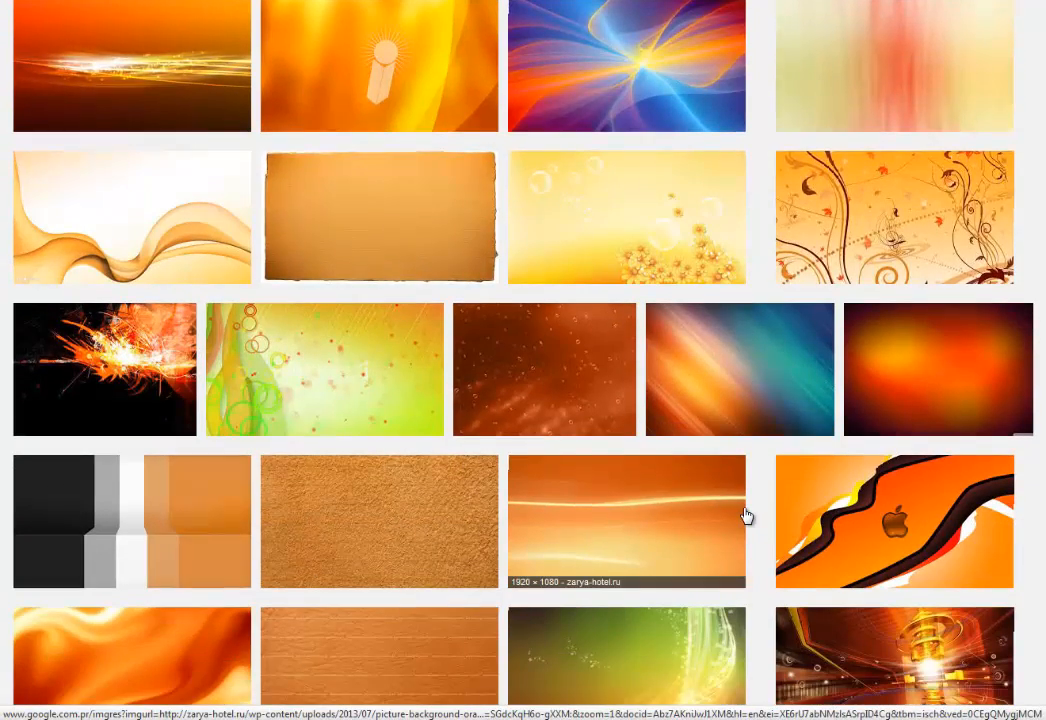
scroll(745, 516, "down", 5)
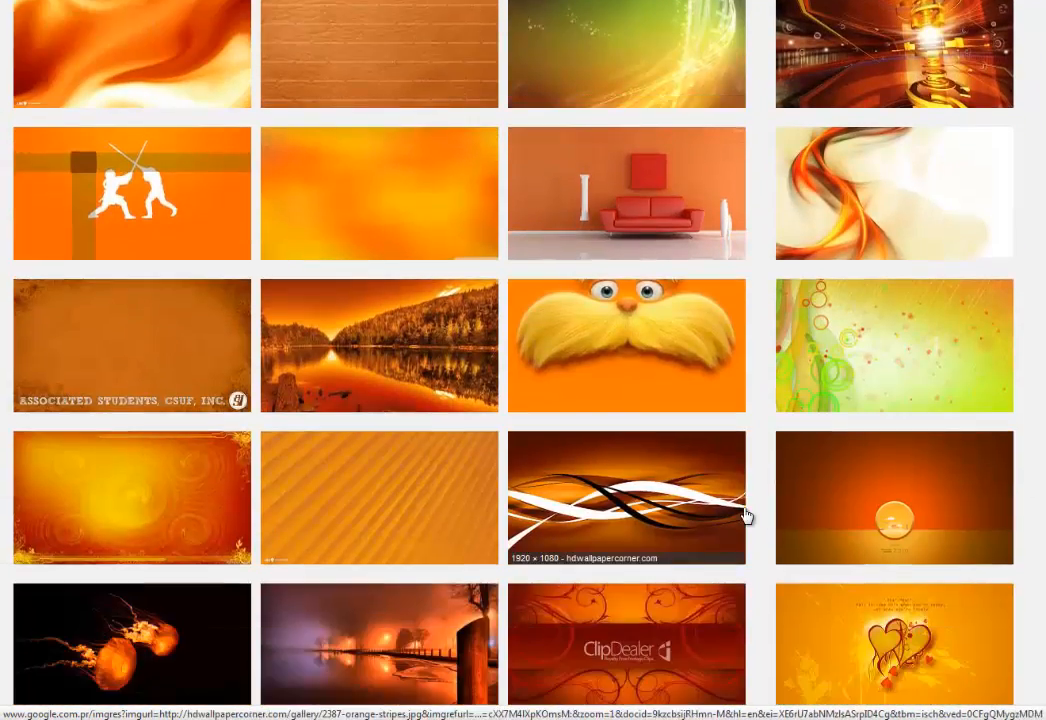
scroll(745, 516, "down", 7)
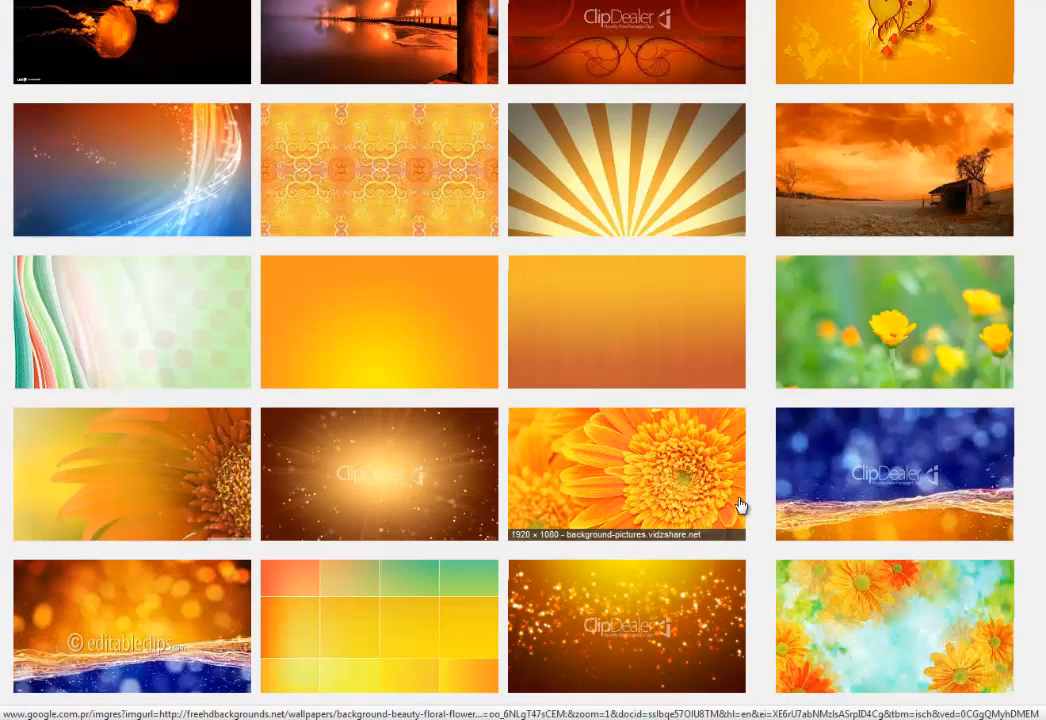
left_click(362, 322)
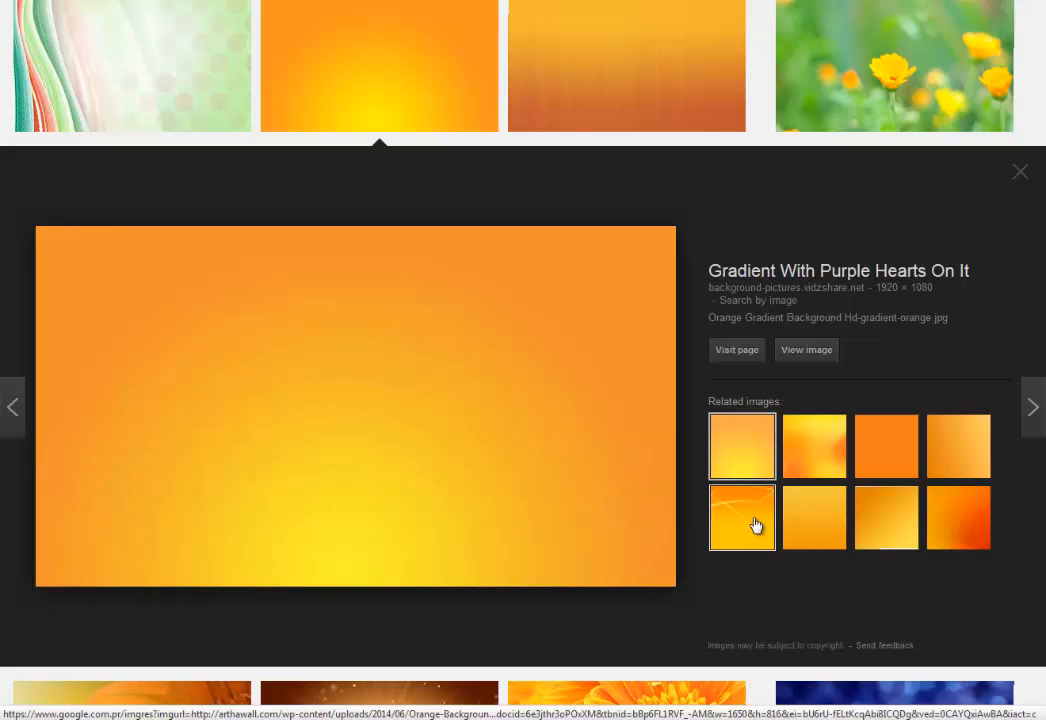
left_click(755, 526)
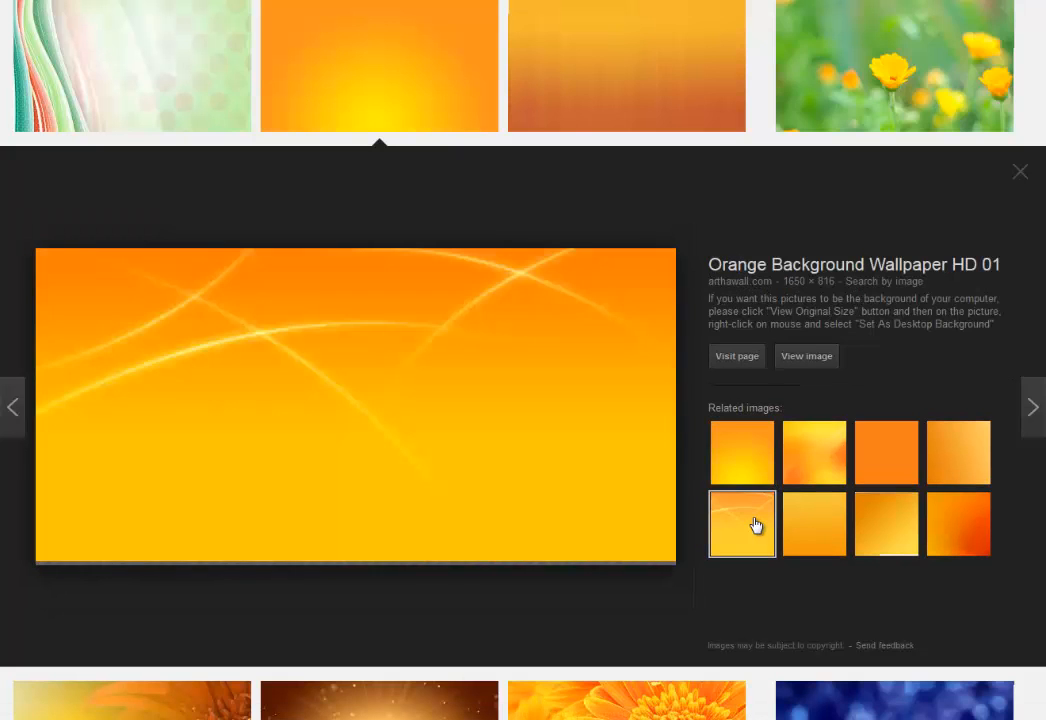
left_click(748, 462)
Save the orange gradient wallpaper image to the computer.
right_click(299, 366)
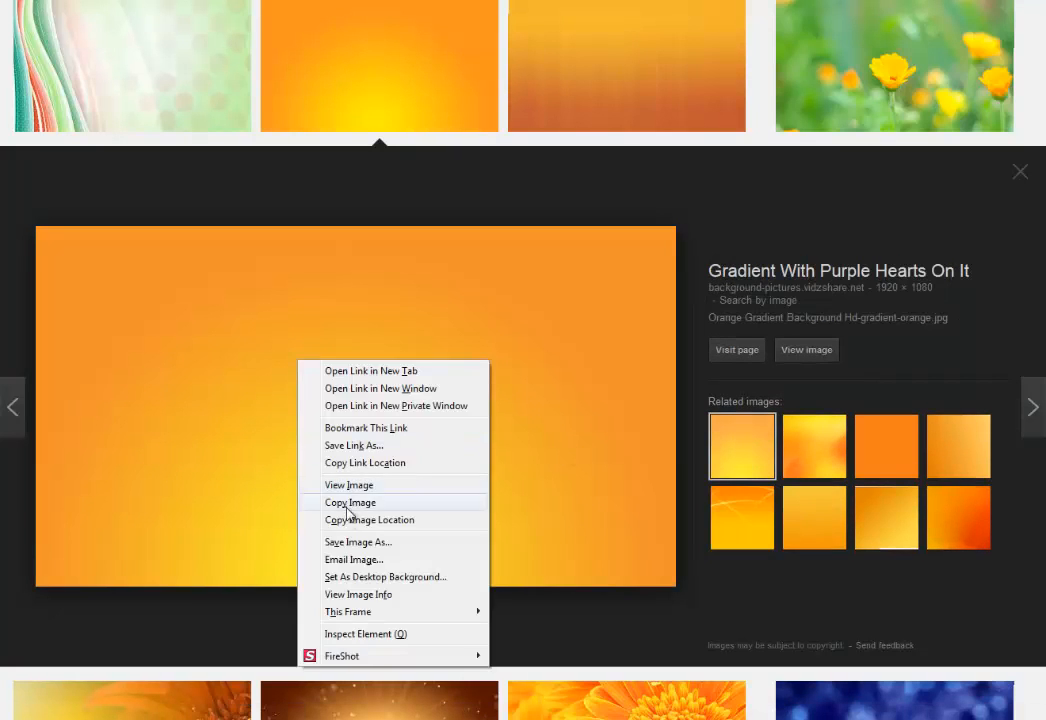
left_click(352, 544)
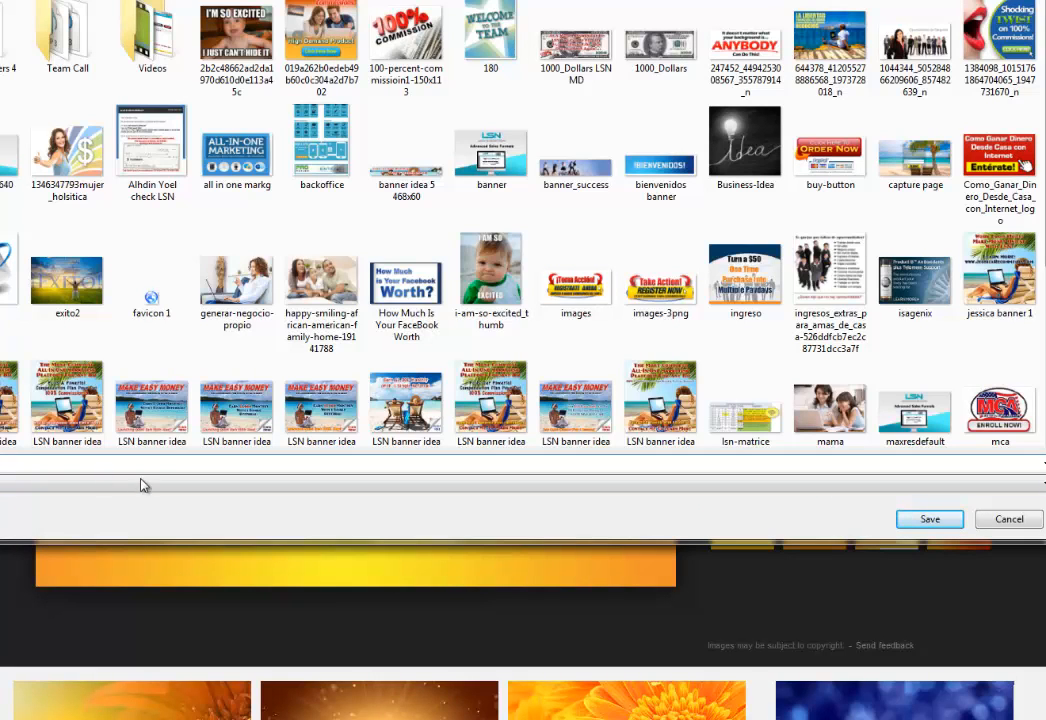
left_click(930, 520)
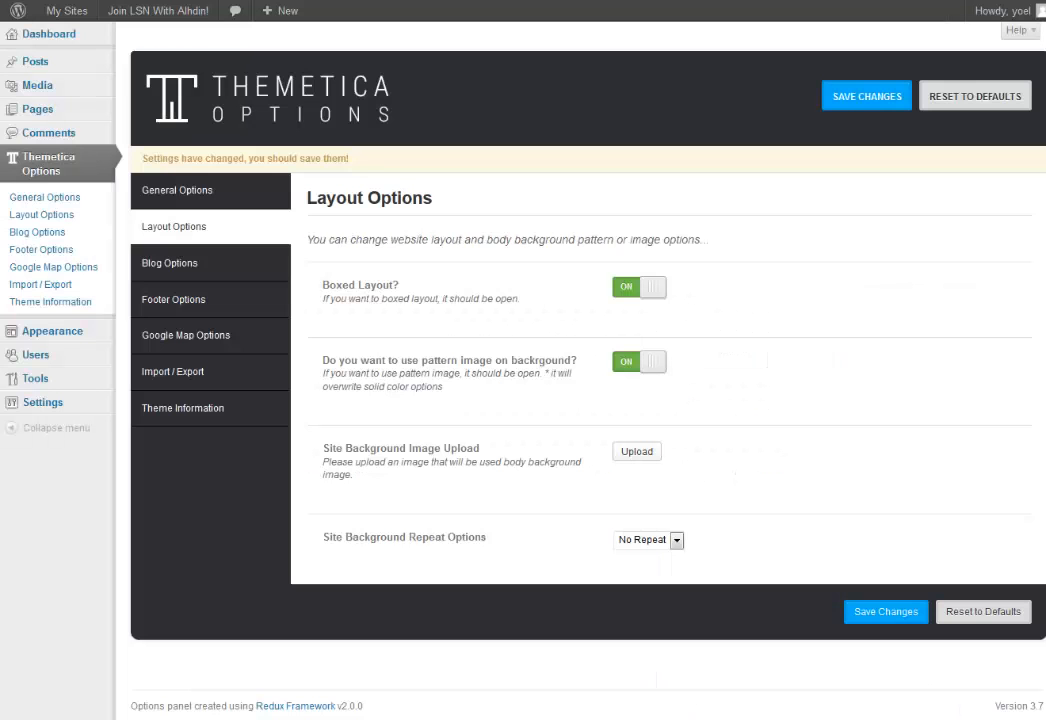
Upload hd-gradient-orange.jpg and set it as the Site Background Image.
left_click(637, 454)
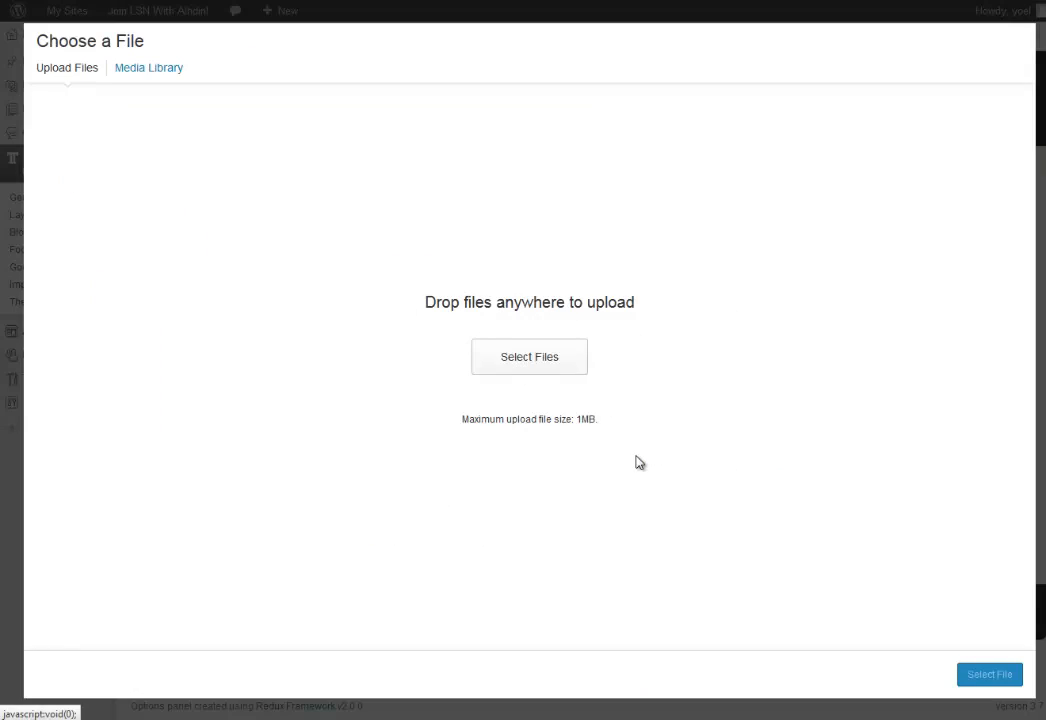
left_click(529, 360)
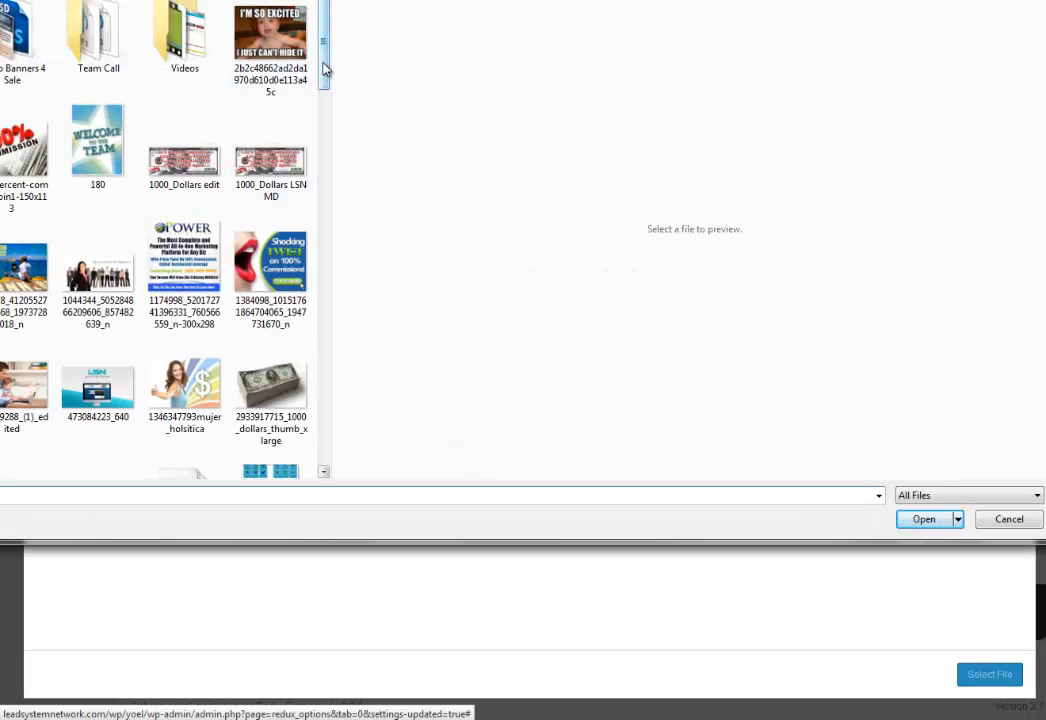
left_click_drag(325, 68, 325, 229)
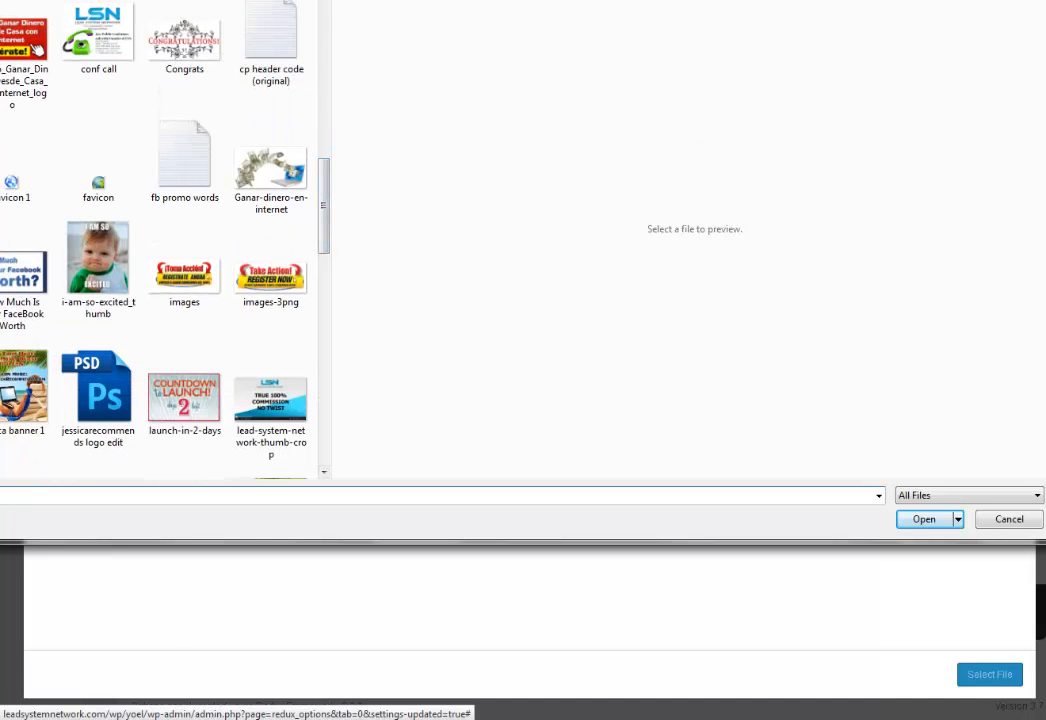
left_click_drag(0, 240, 12, 240)
left_click(243, 277)
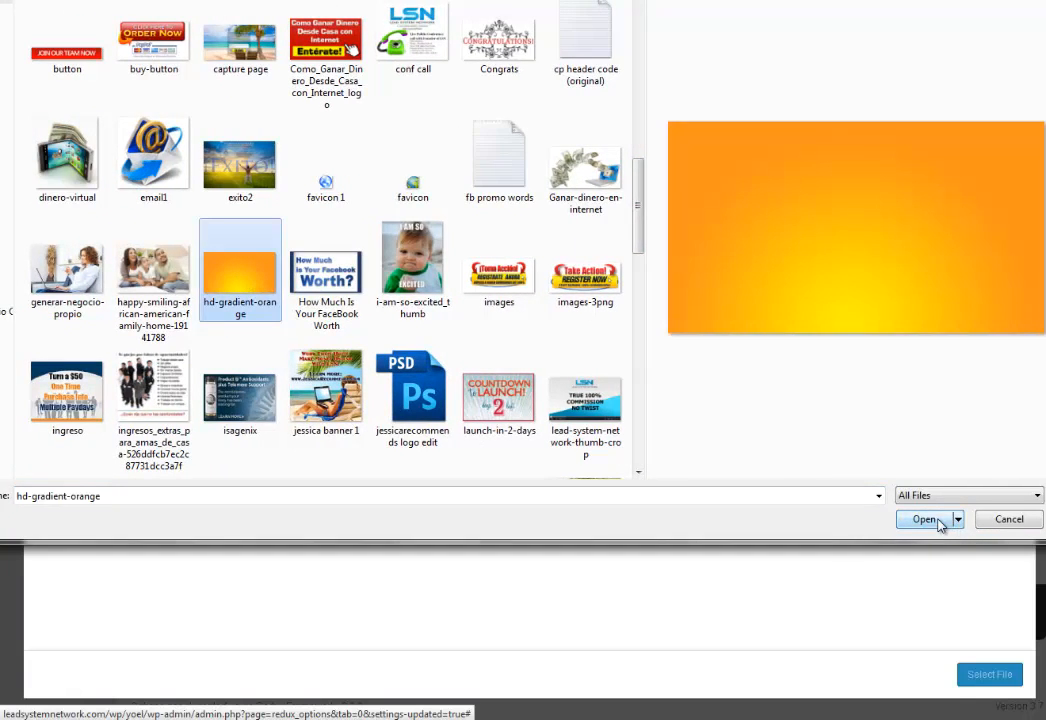
left_click(937, 521)
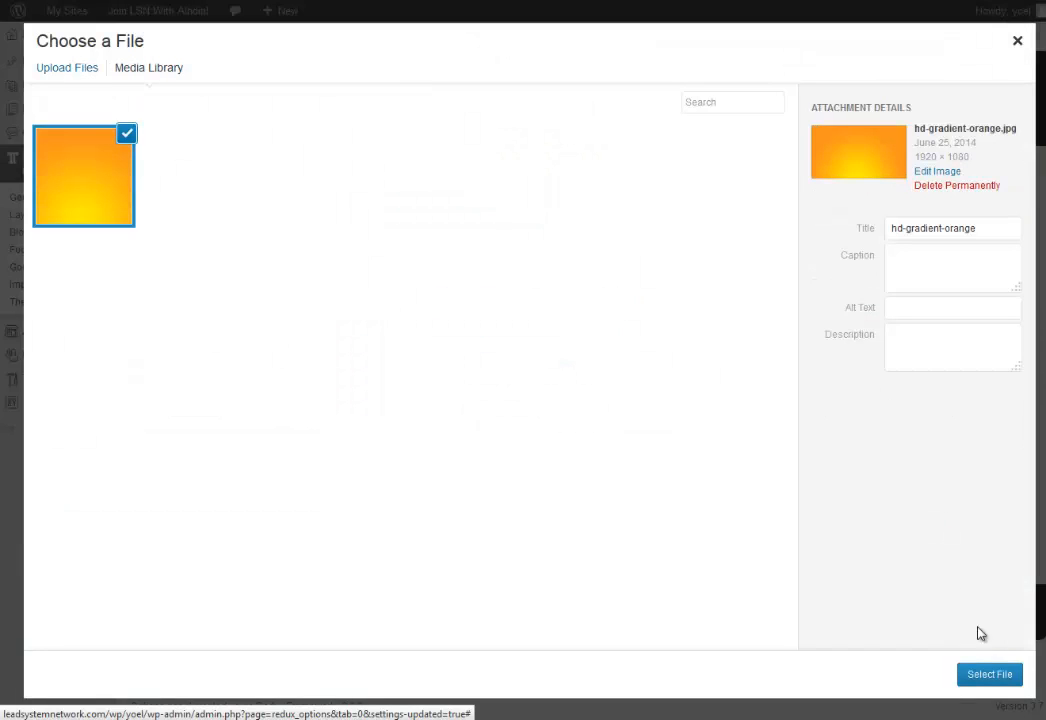
left_click(989, 675)
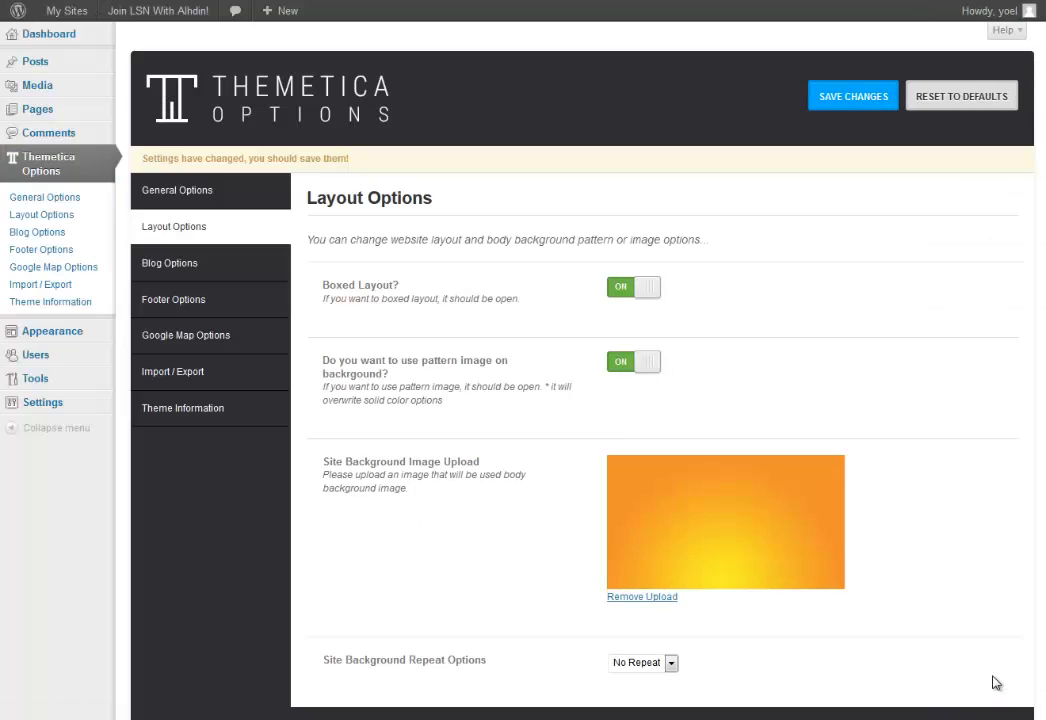
Set Site Background Repeat to All and save the Layout Options.
scroll(880, 548, "down", 2)
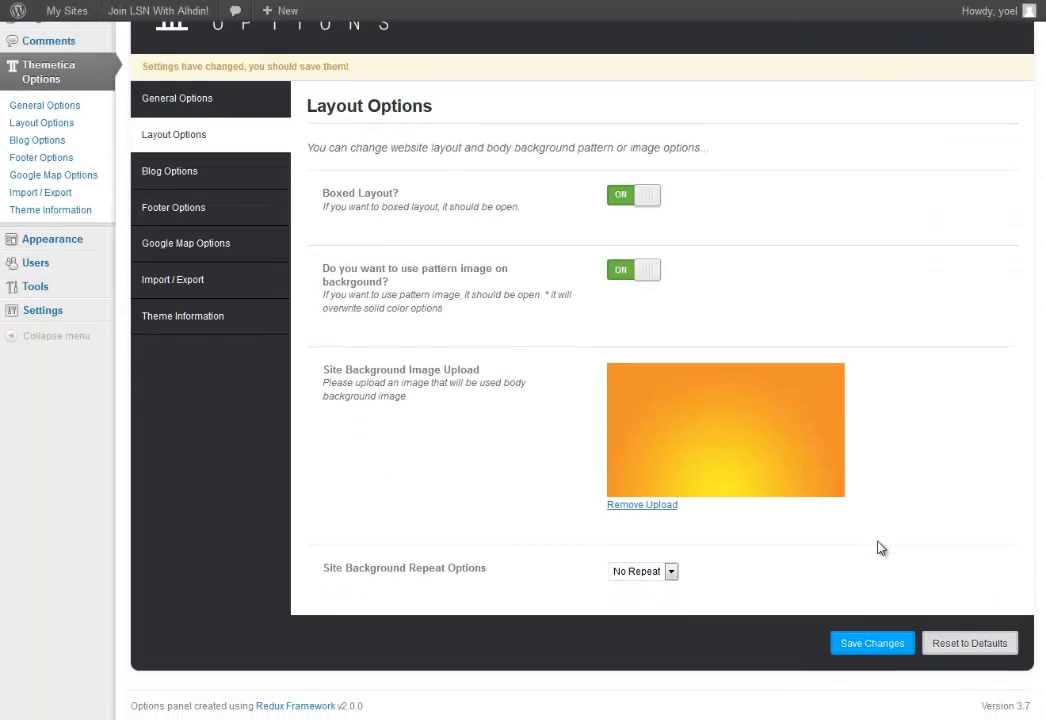
left_click(671, 573)
left_click(660, 600)
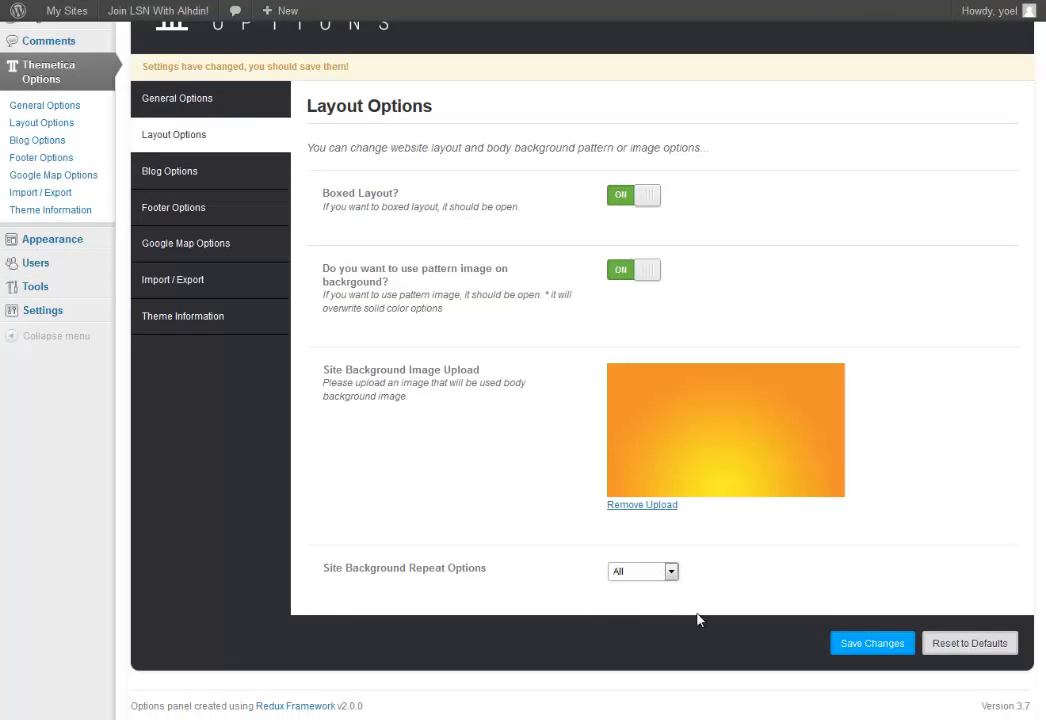
left_click(884, 648)
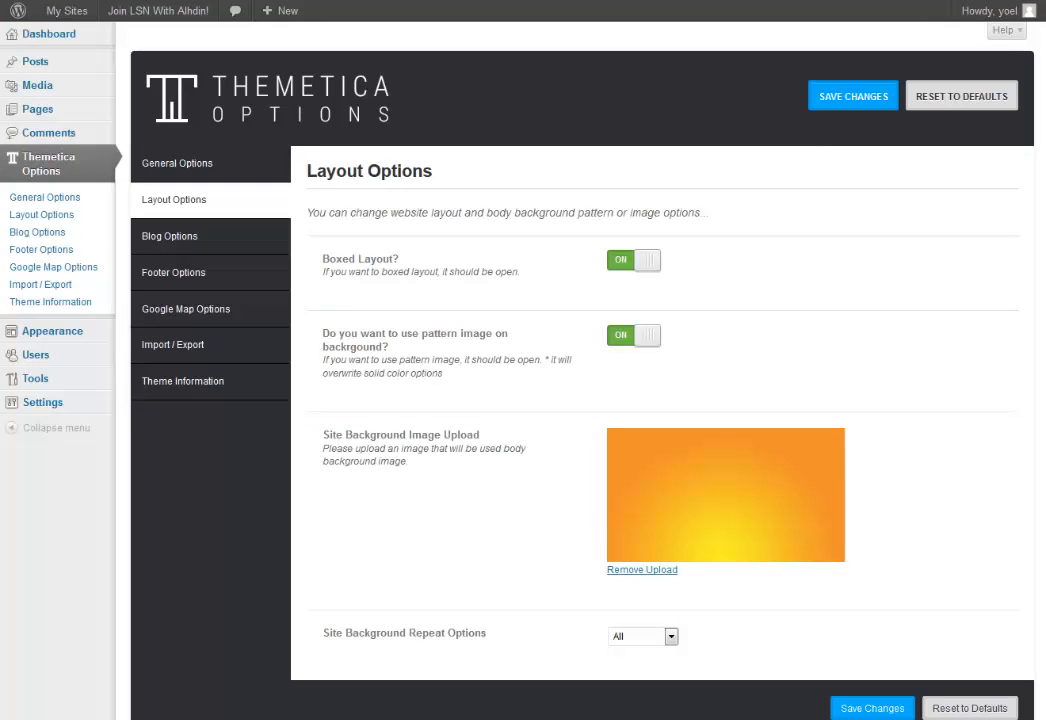
Open Blog Options and review the Classic View layout, Right Sidebar and post toggles.
left_click(211, 241)
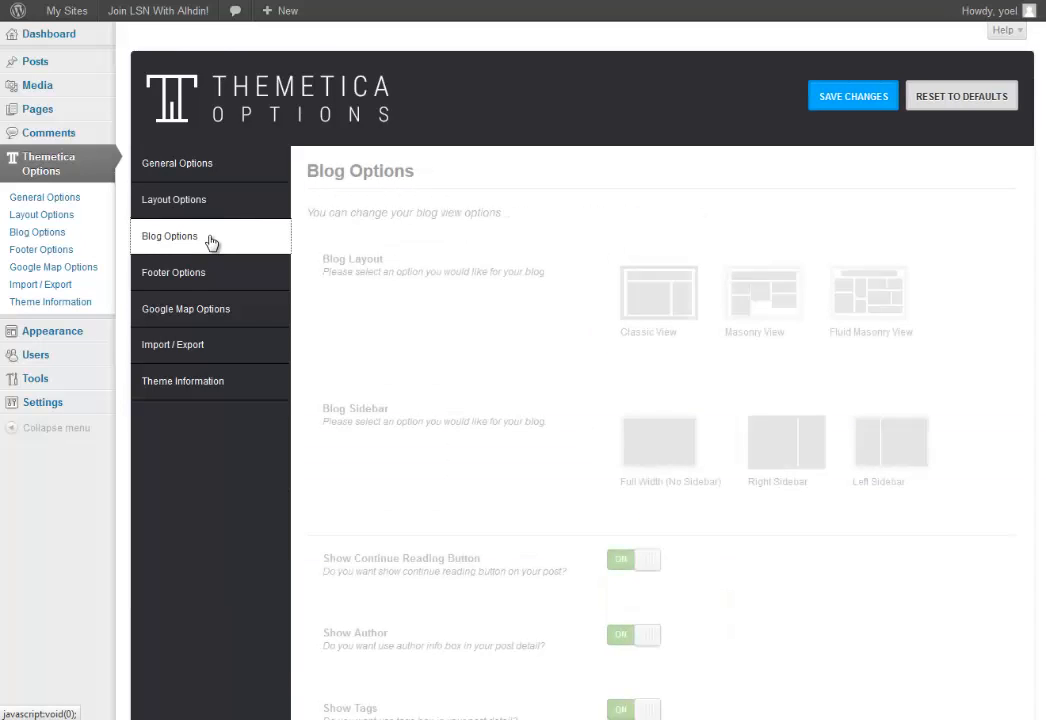
scroll(409, 418, "down", 3)
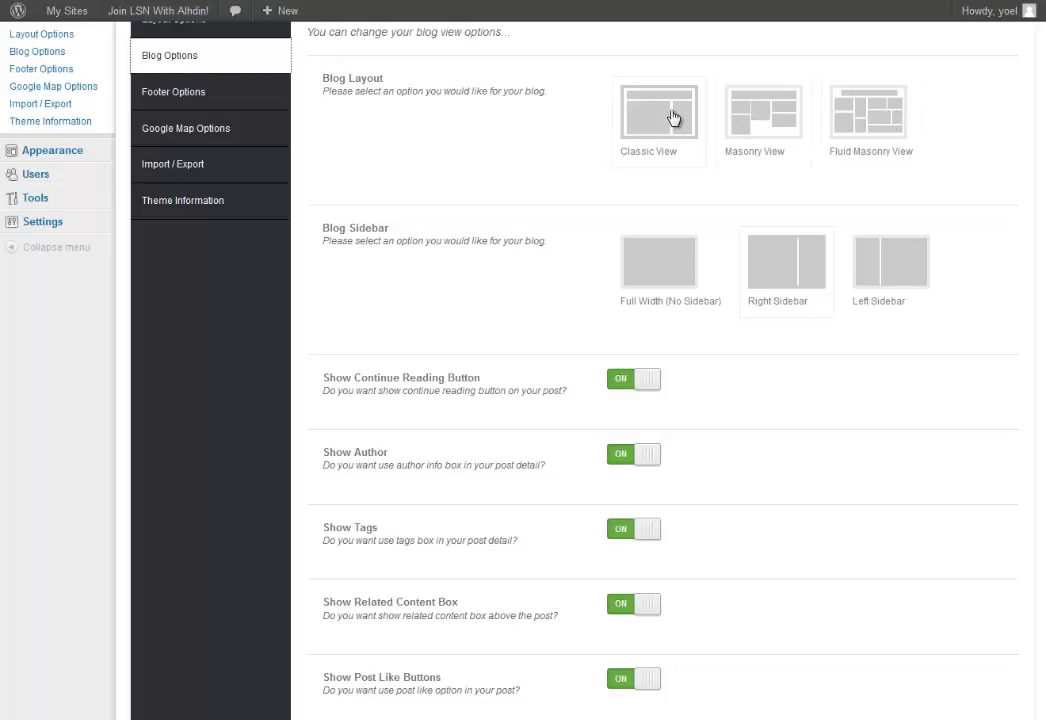
scroll(574, 146, "down", 3)
scroll(890, 448, "down", 3)
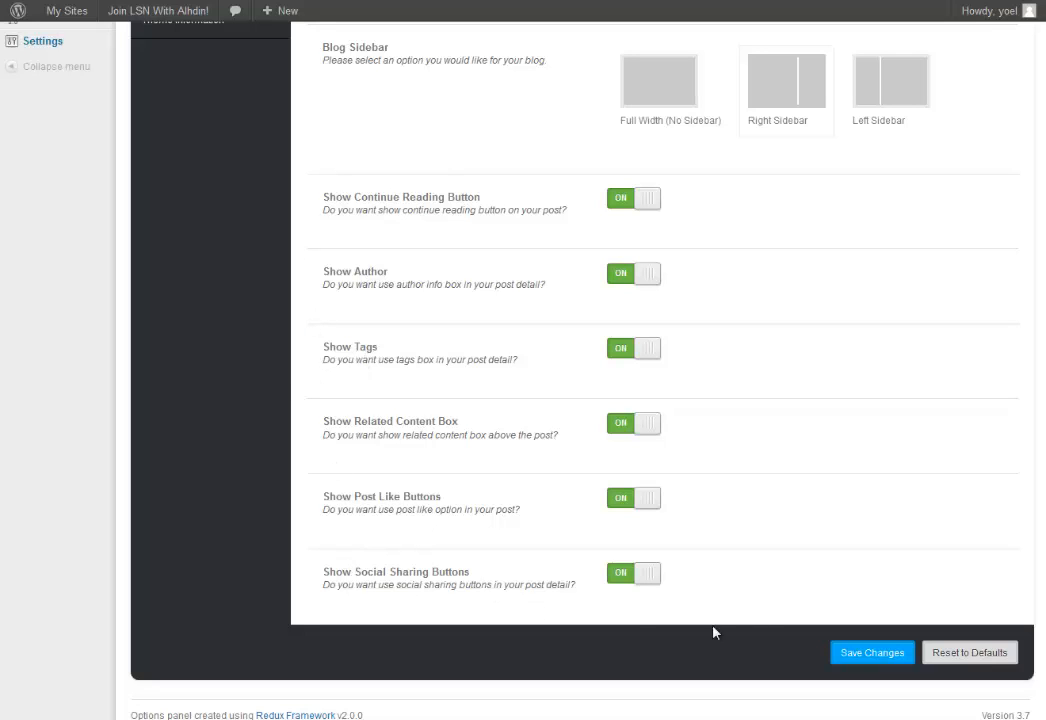
scroll(470, 550, "up", 5)
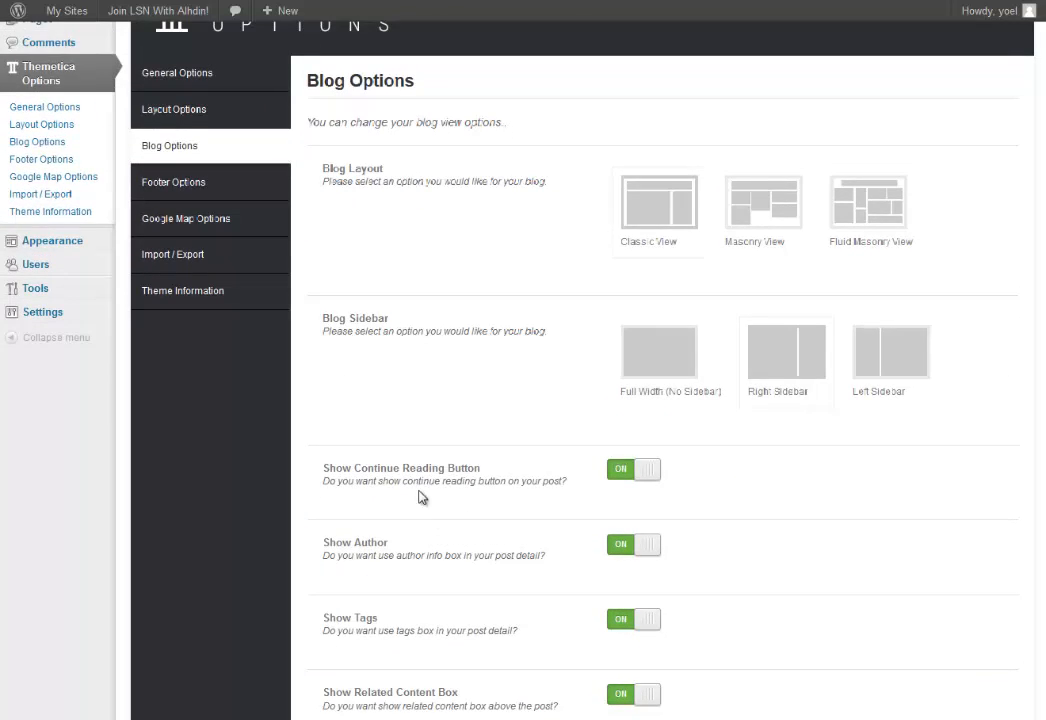
Open Footer Options and scroll down to the Copyright Text box.
left_click(182, 189)
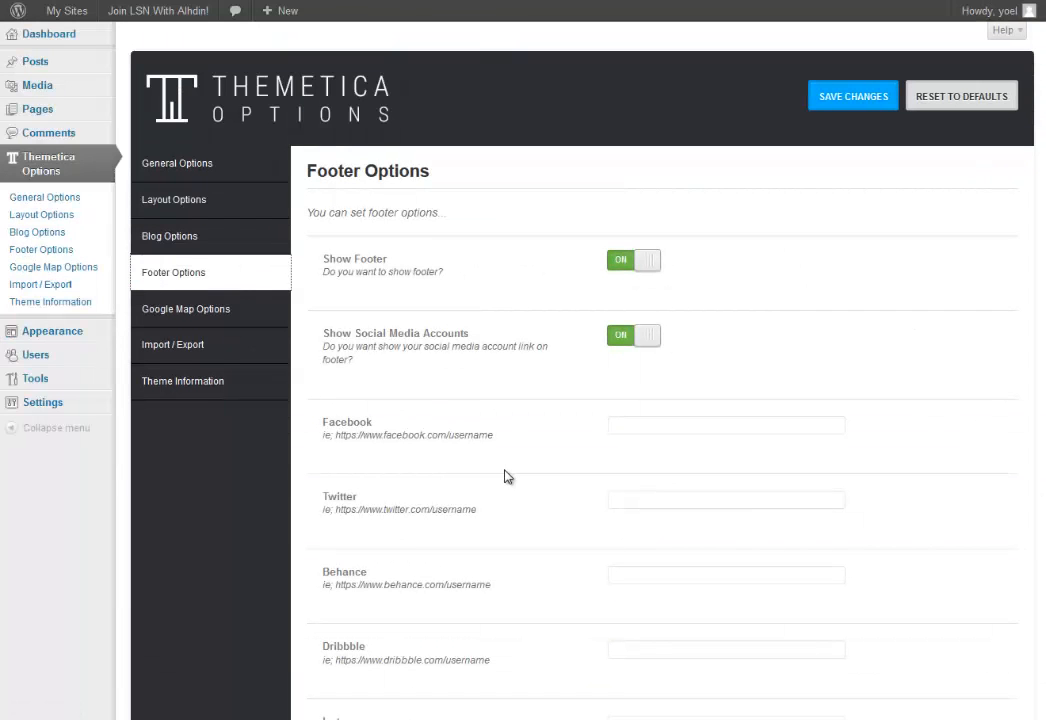
scroll(505, 476, "down", 1)
scroll(505, 476, "down", 1)
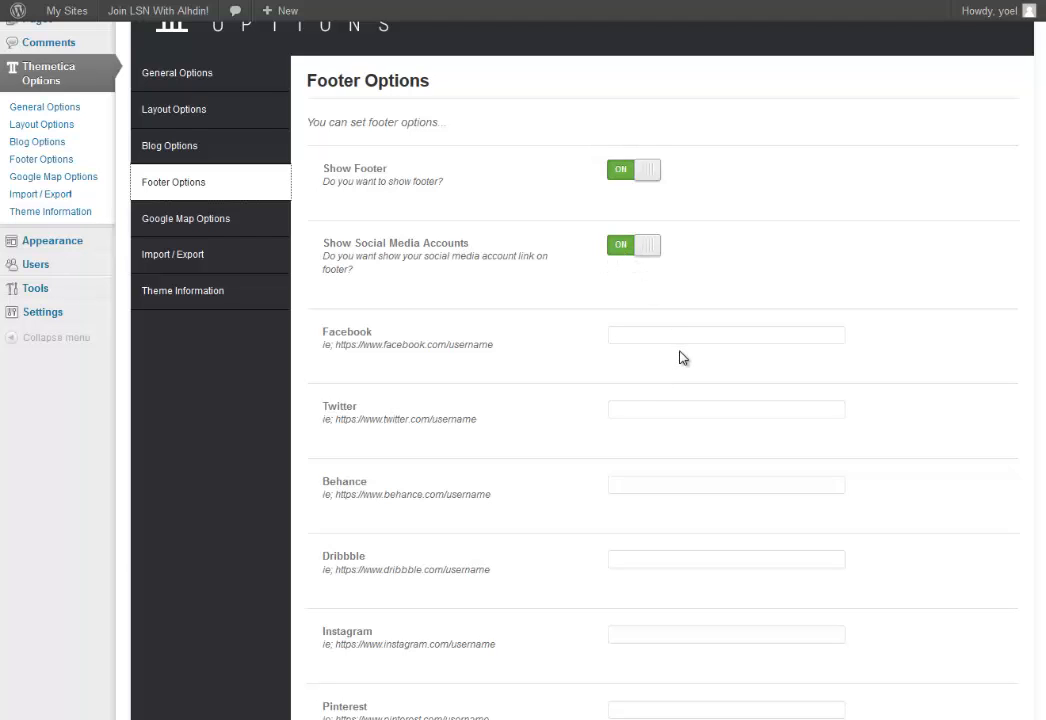
scroll(720, 400, "down", 4)
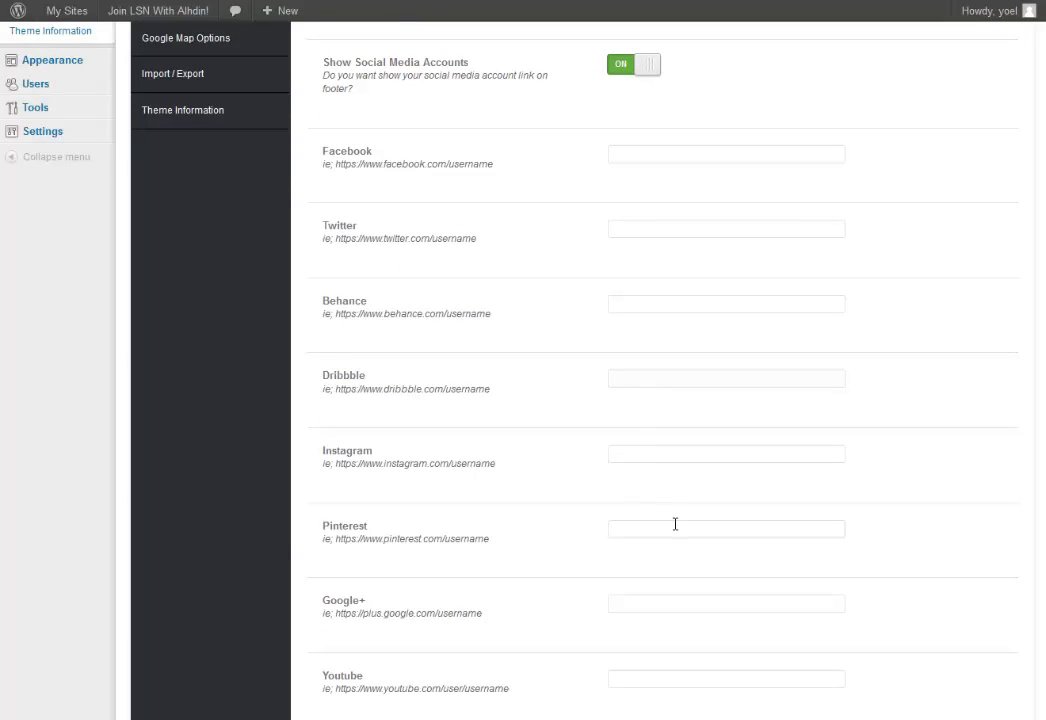
scroll(665, 520, "down", 2)
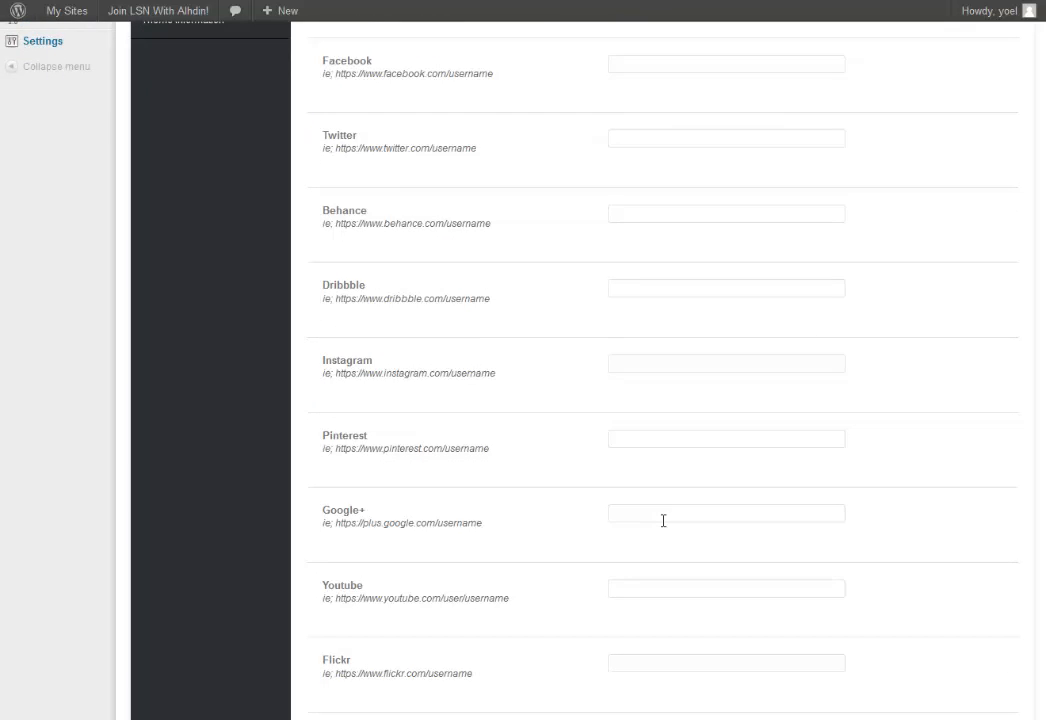
scroll(663, 520, "down", 6)
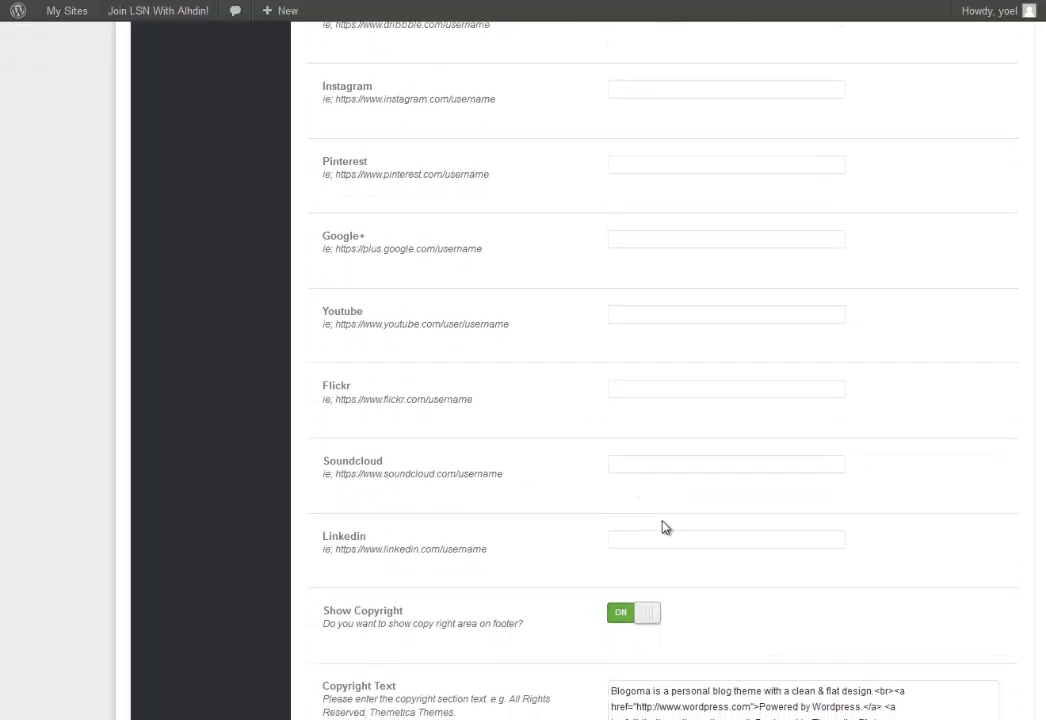
scroll(663, 527, "down", 2)
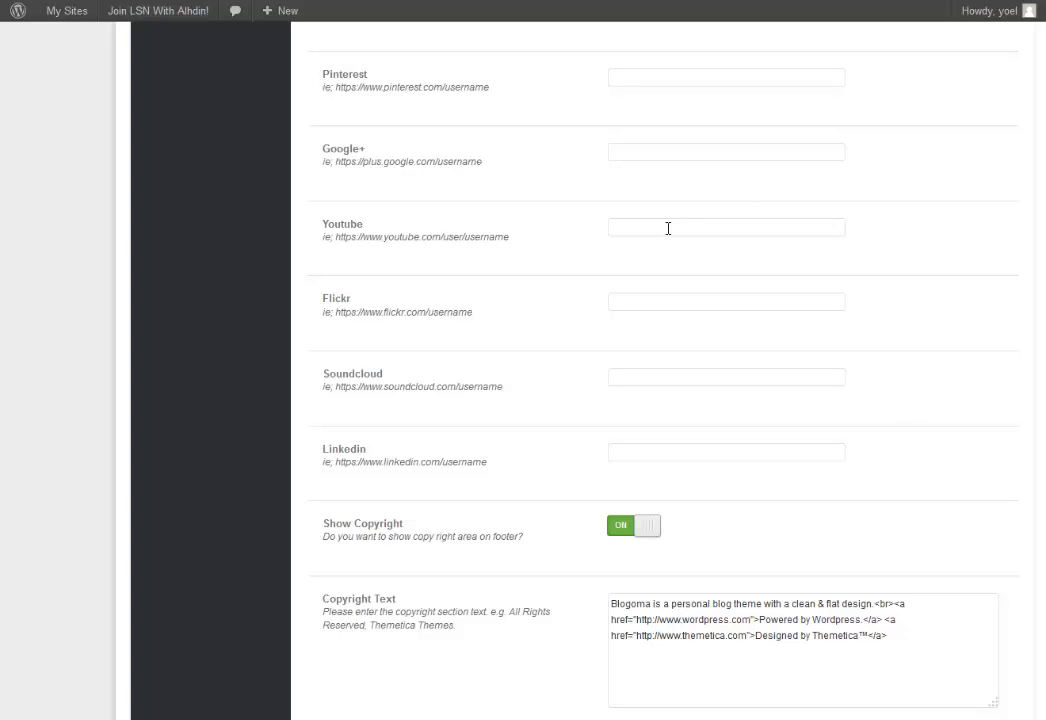
scroll(885, 518, "down", 2)
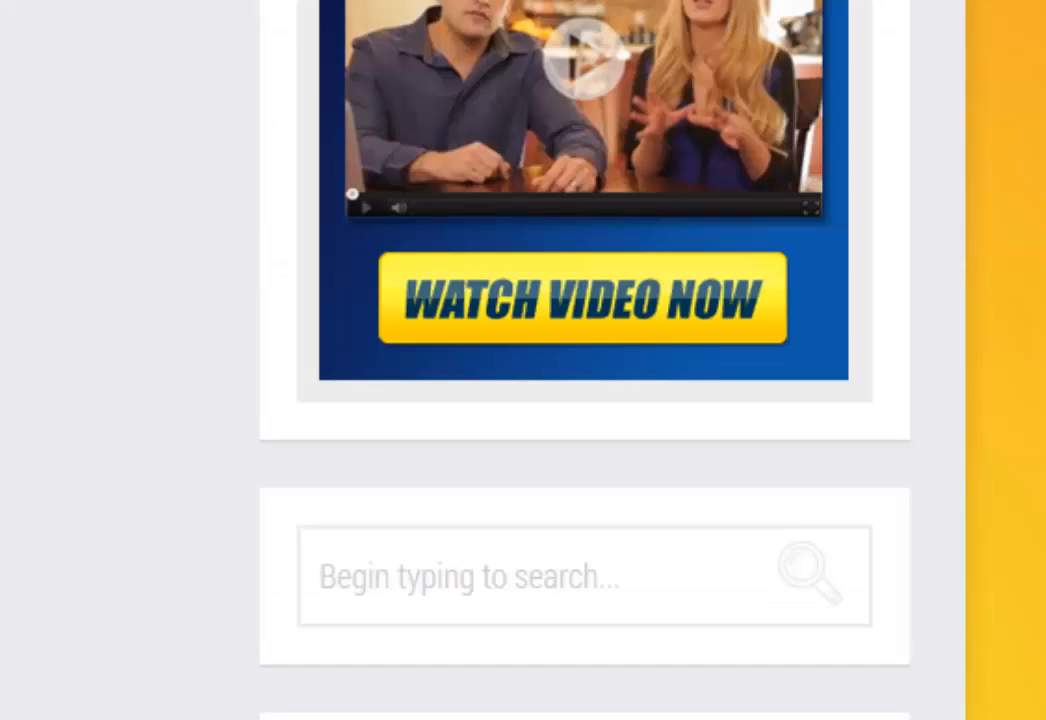
scroll(201, 276, "down", 8)
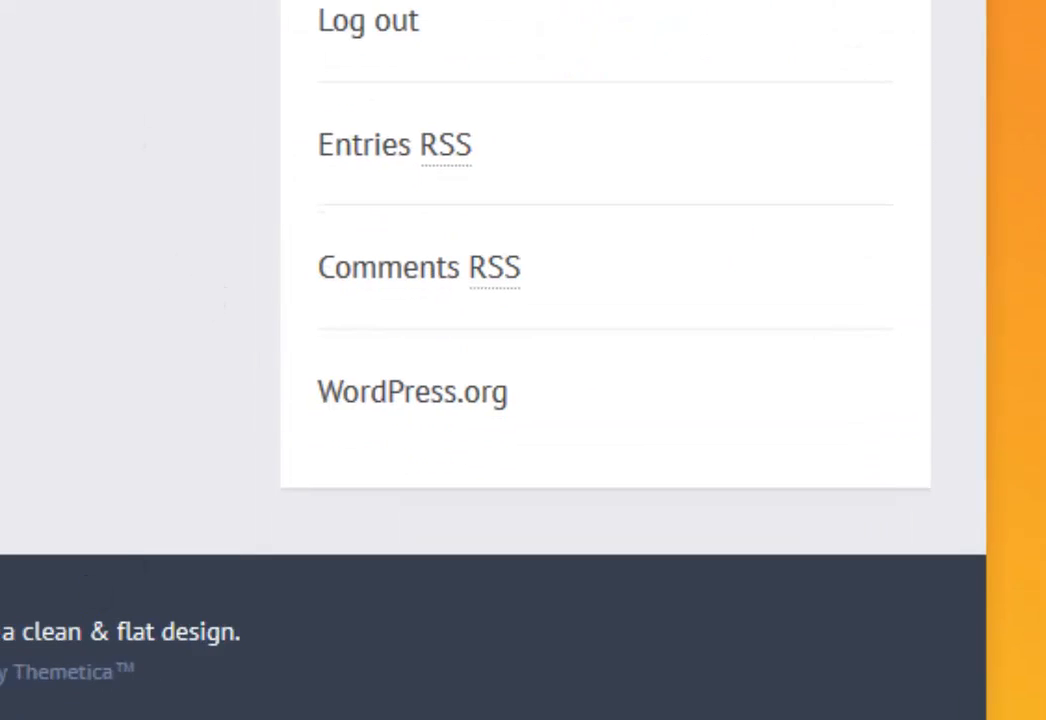
left_click_drag(163, 635, 753, 656)
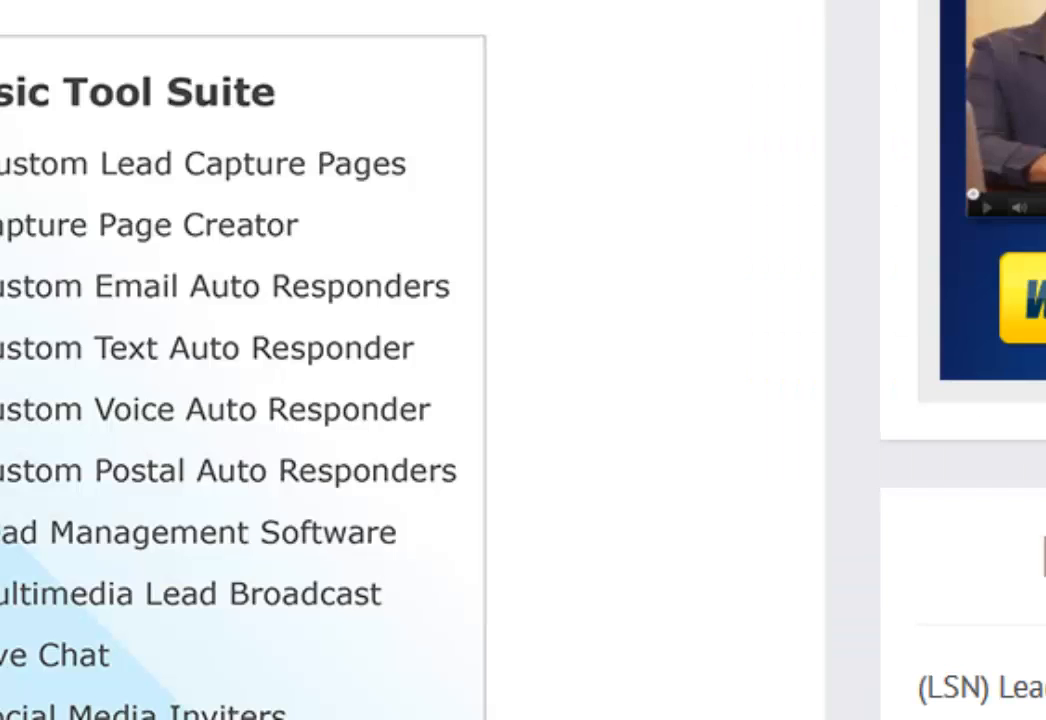
scroll(658, 103, "down", 10)
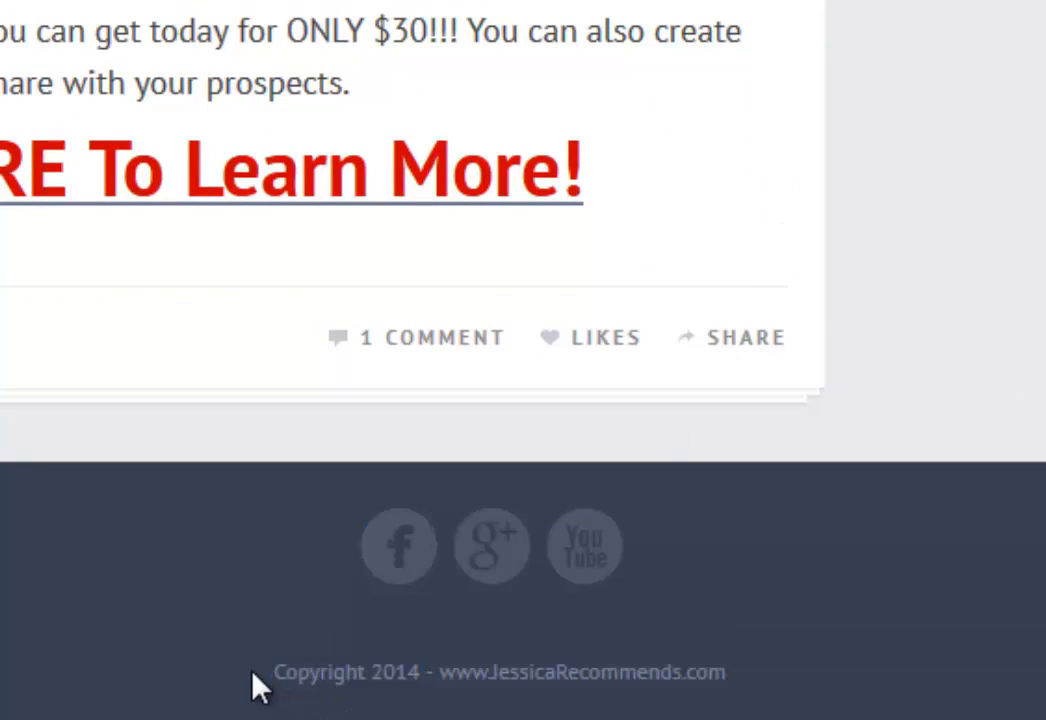
left_click_drag(257, 684, 763, 700)
left_click(764, 698)
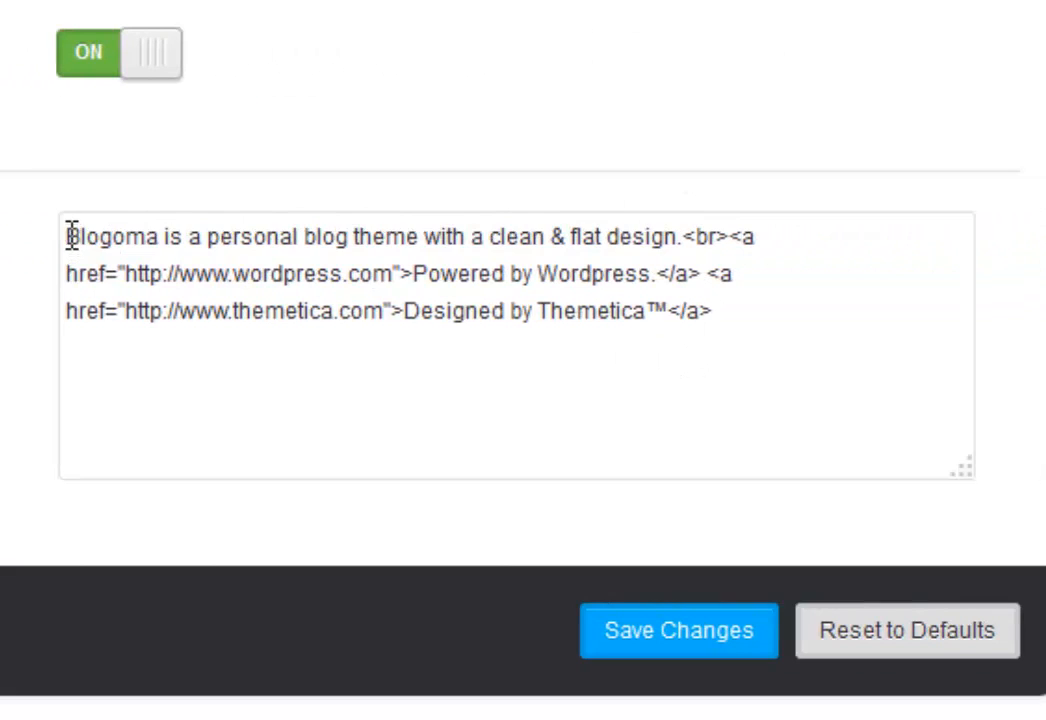
Replace the opening sentence with 'Copyright 2014' and point the link to the leadsystemnetwork.com member URL.
left_click_drag(72, 236, 684, 232)
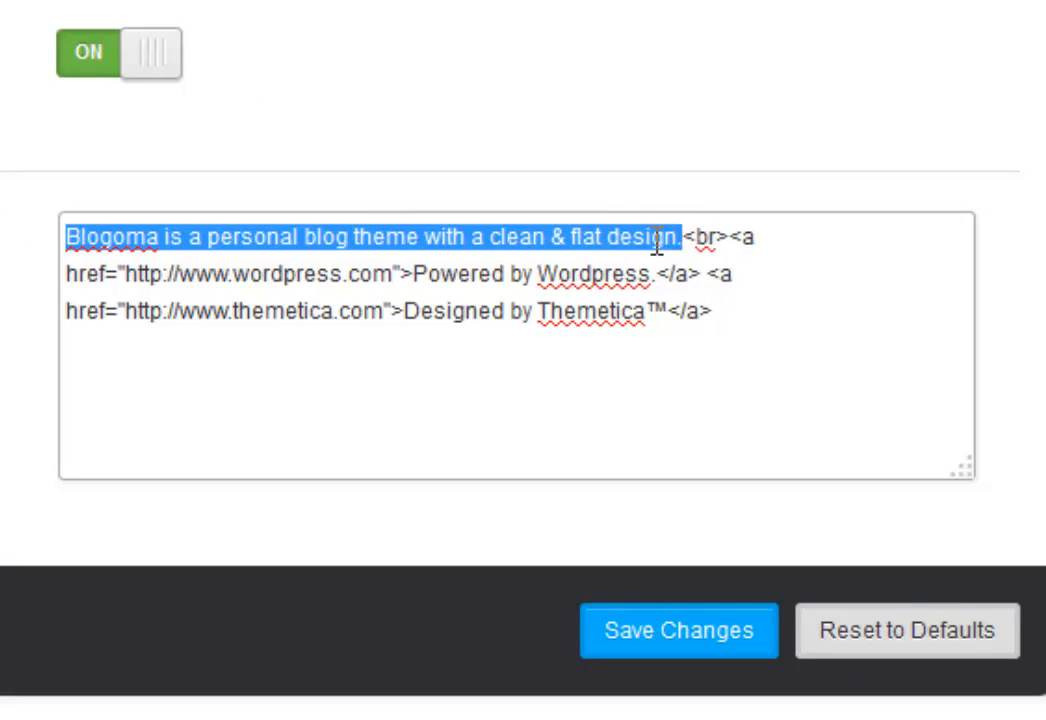
type("Copyright")
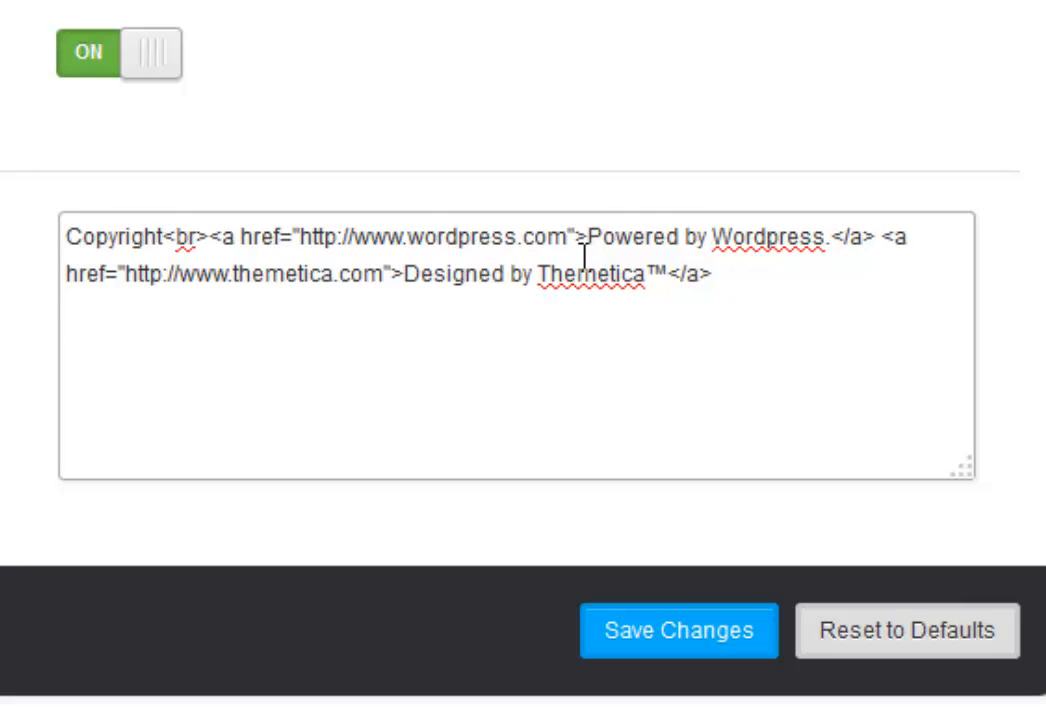
type(" 2014")
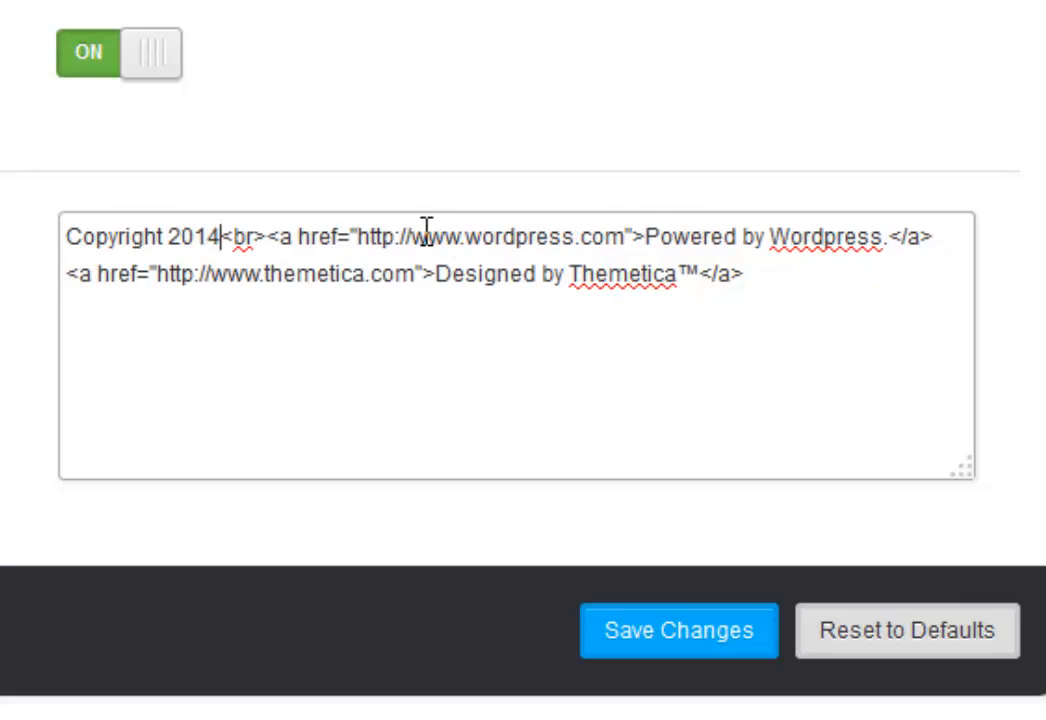
left_click_drag(414, 229, 581, 240)
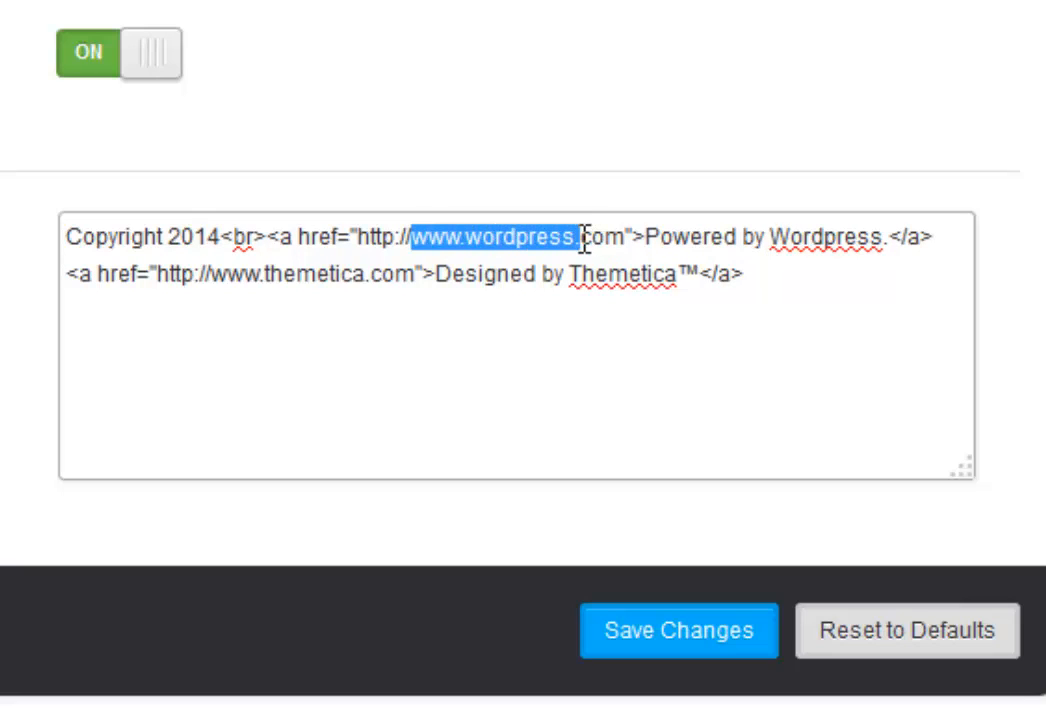
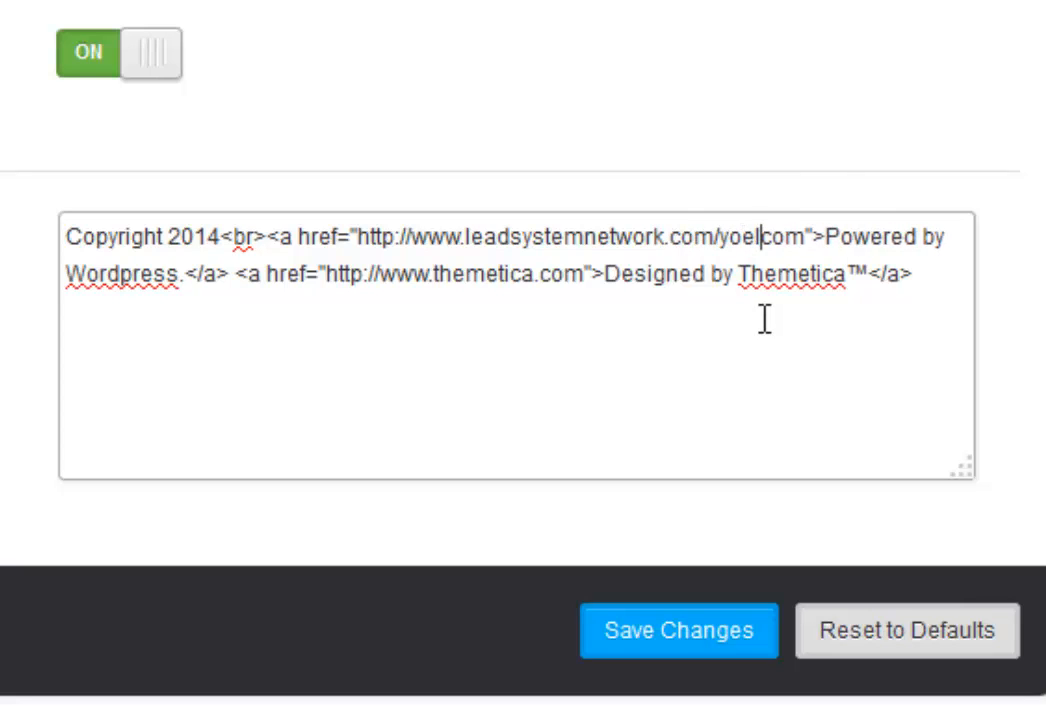
key("Delete")
key("Delete")
key("Delete")
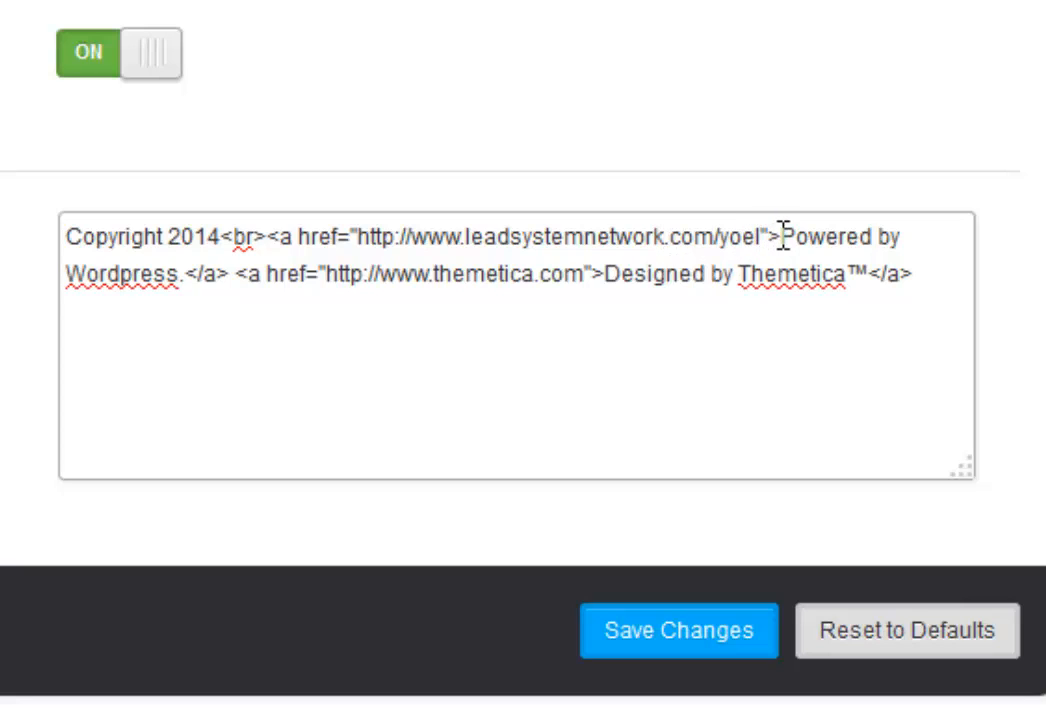
Delete the 'Powered by Wordpress' link text and select the Designed by Thematica credit.
left_click_drag(781, 237, 183, 270)
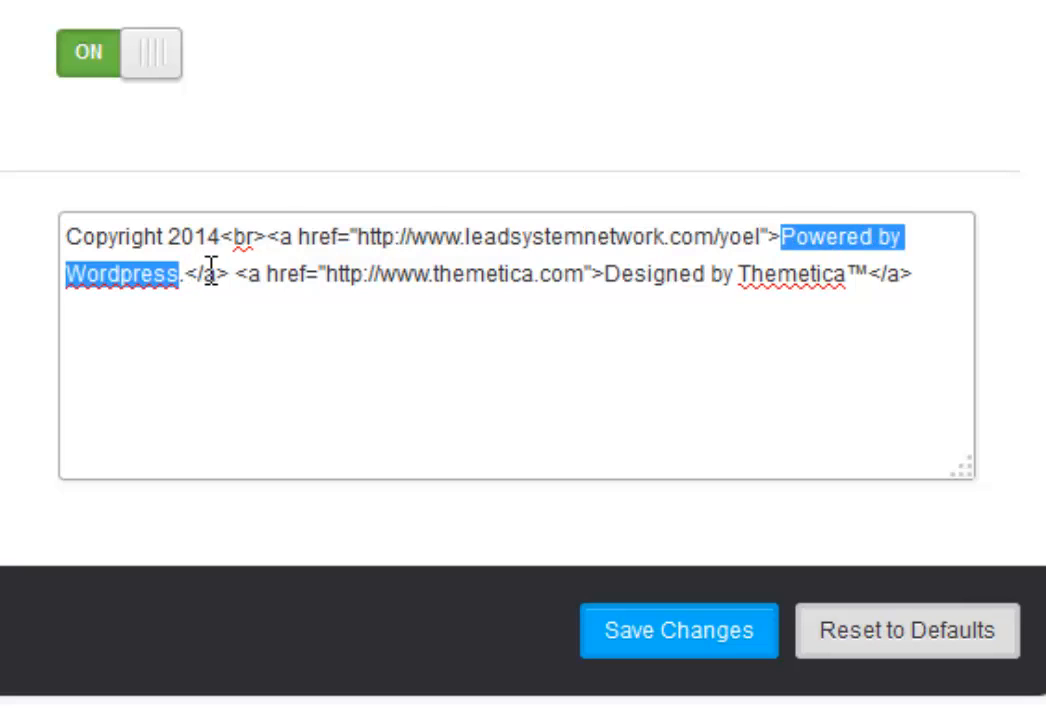
type(".")
key("BackSpace")
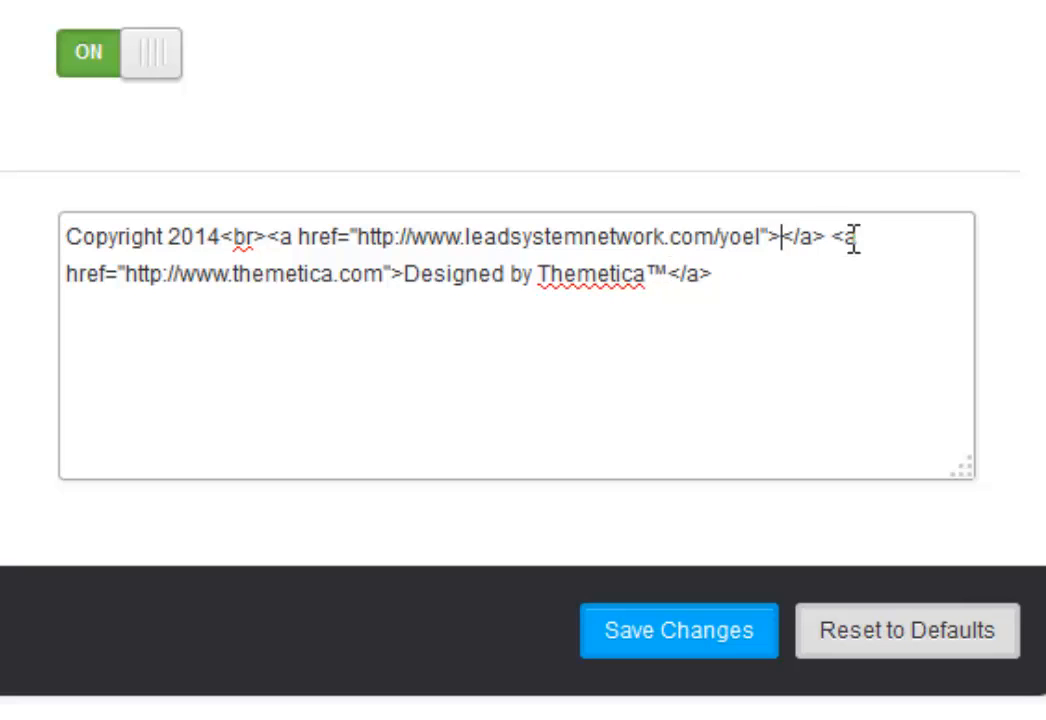
left_click_drag(831, 236, 851, 293)
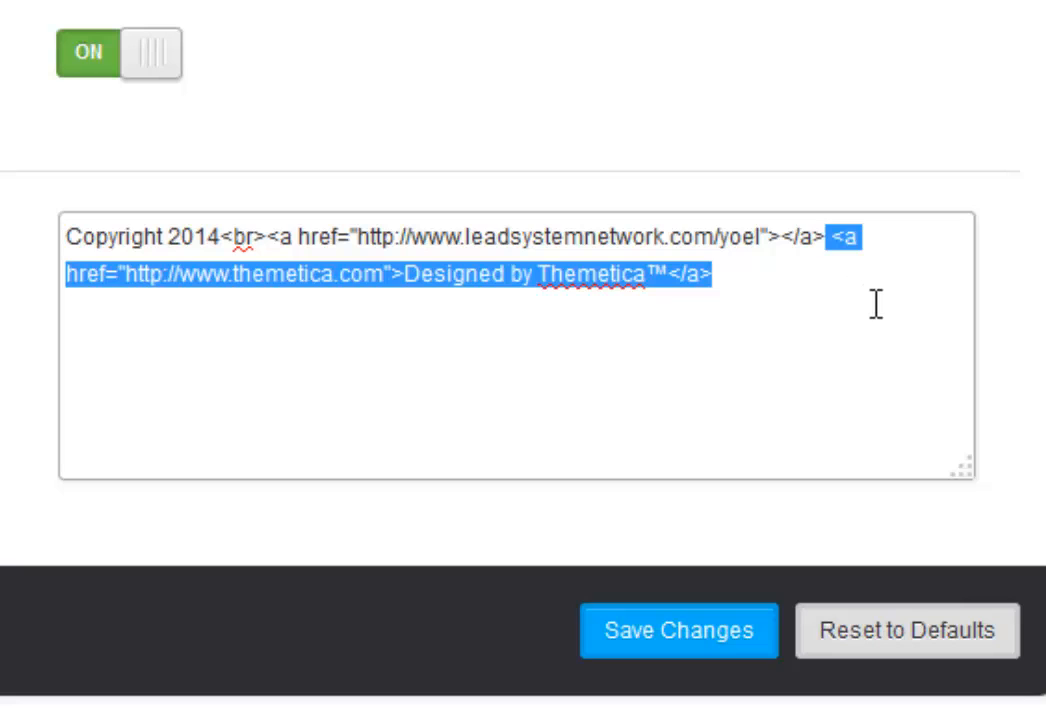
Delete the Thematica credit, make the link text the leadsystemnetwork.com member URL, and save.
key("Delete")
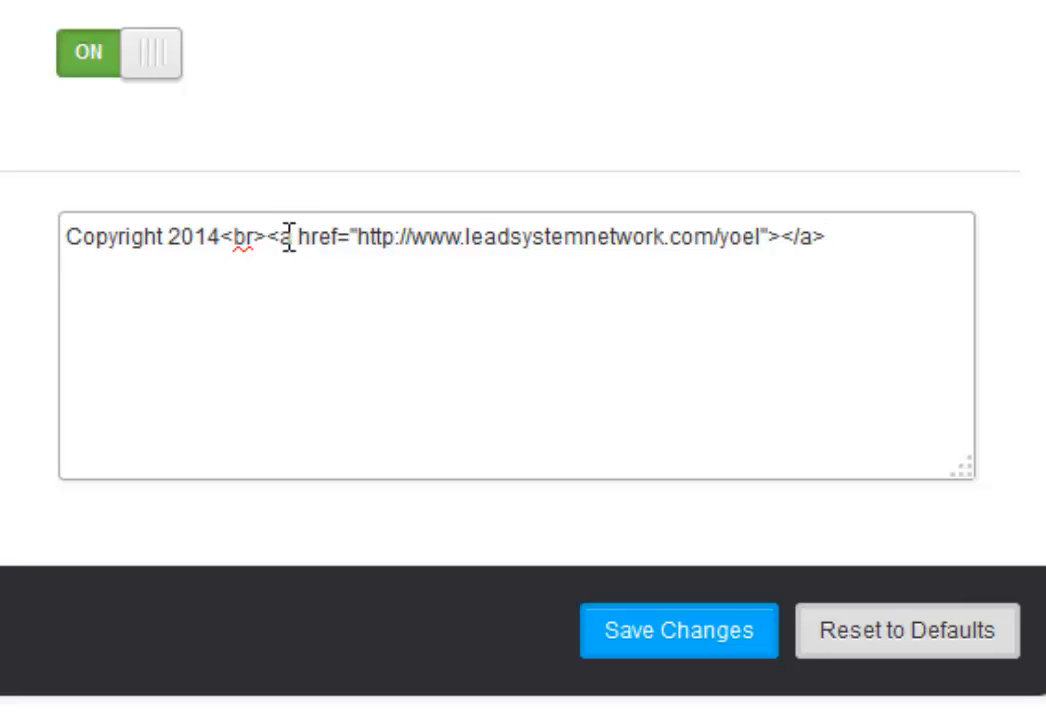
left_click(785, 238)
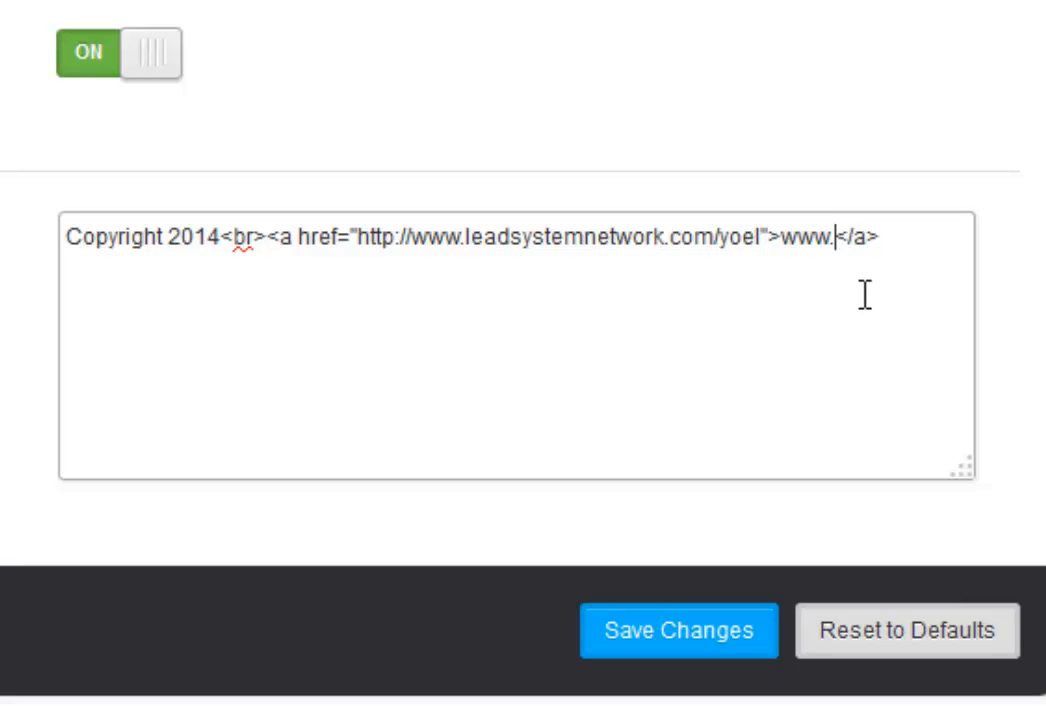
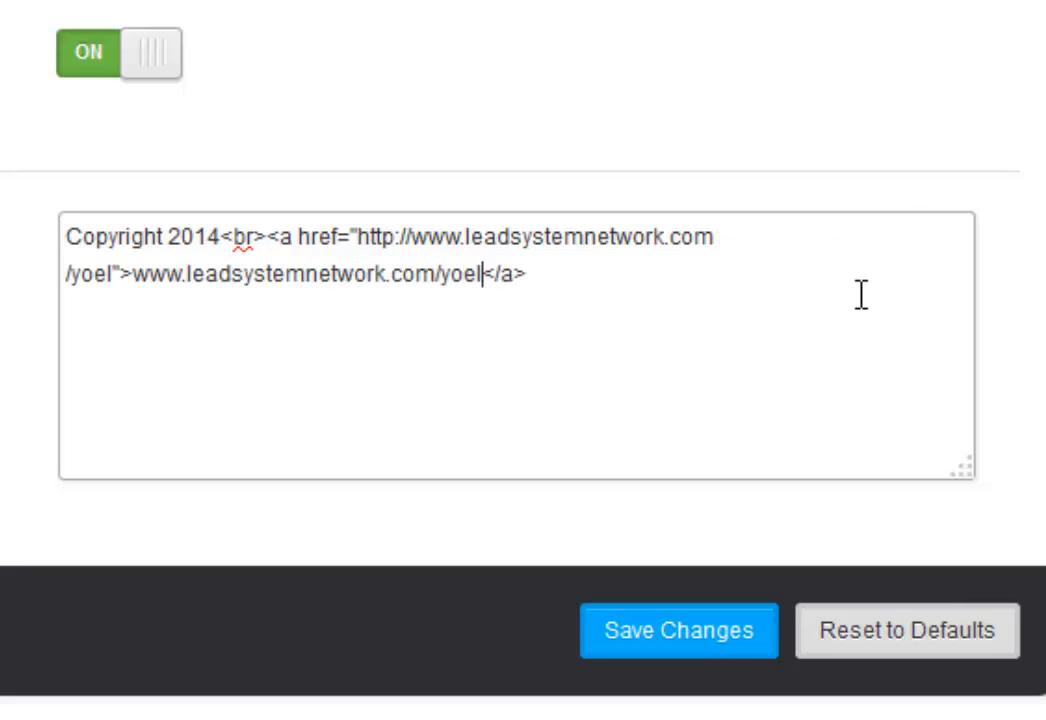
left_click(724, 635)
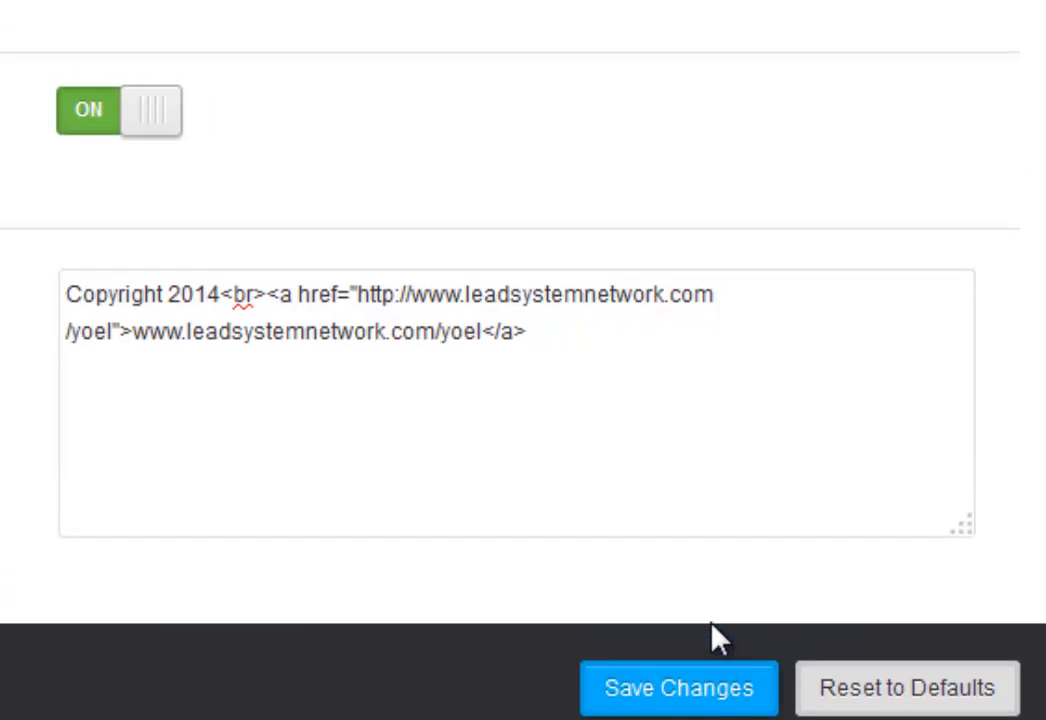
Remove the <br> line break from the copyright text and save.
scroll(458, 355, "up", 10)
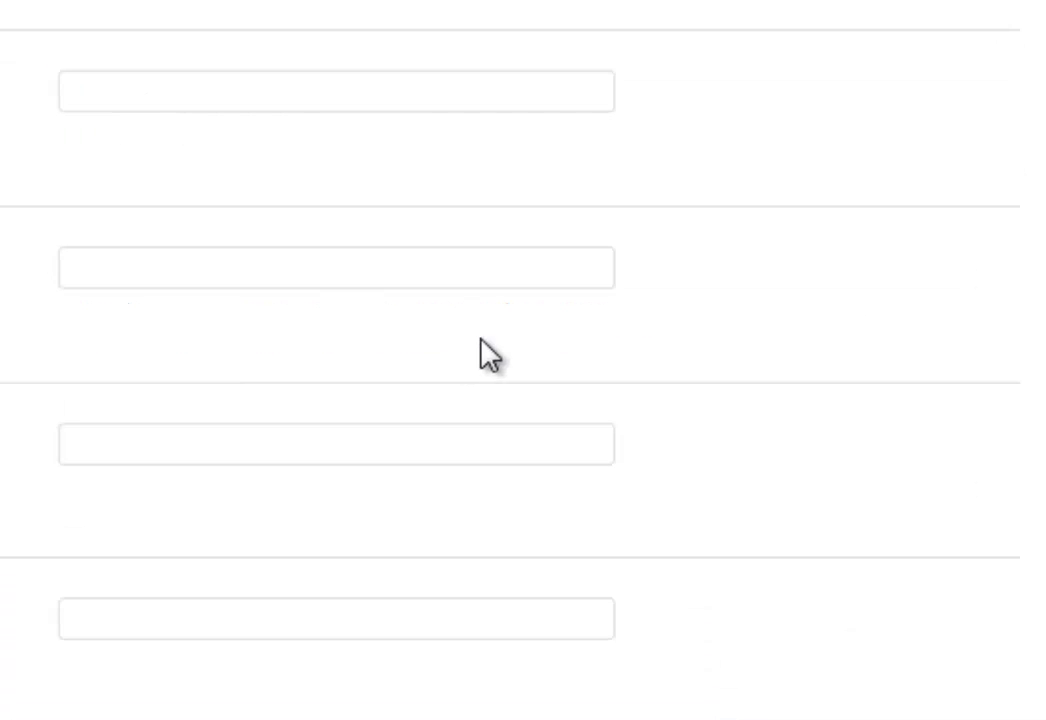
scroll(562, 456, "down", 10)
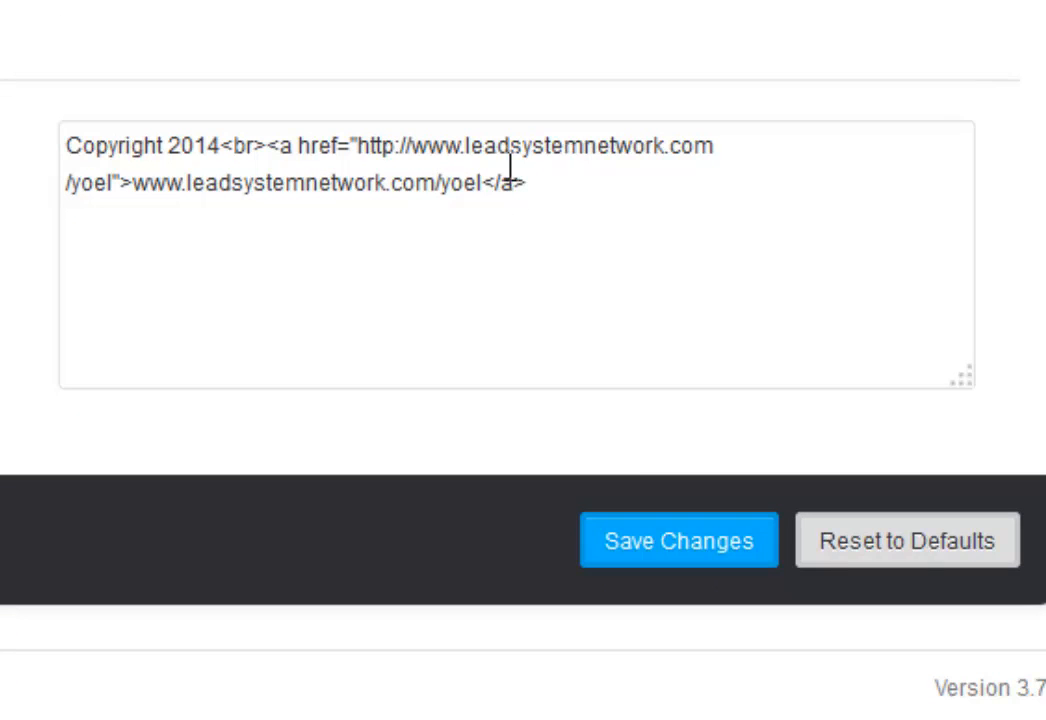
left_click_drag(541, 177, 483, 176)
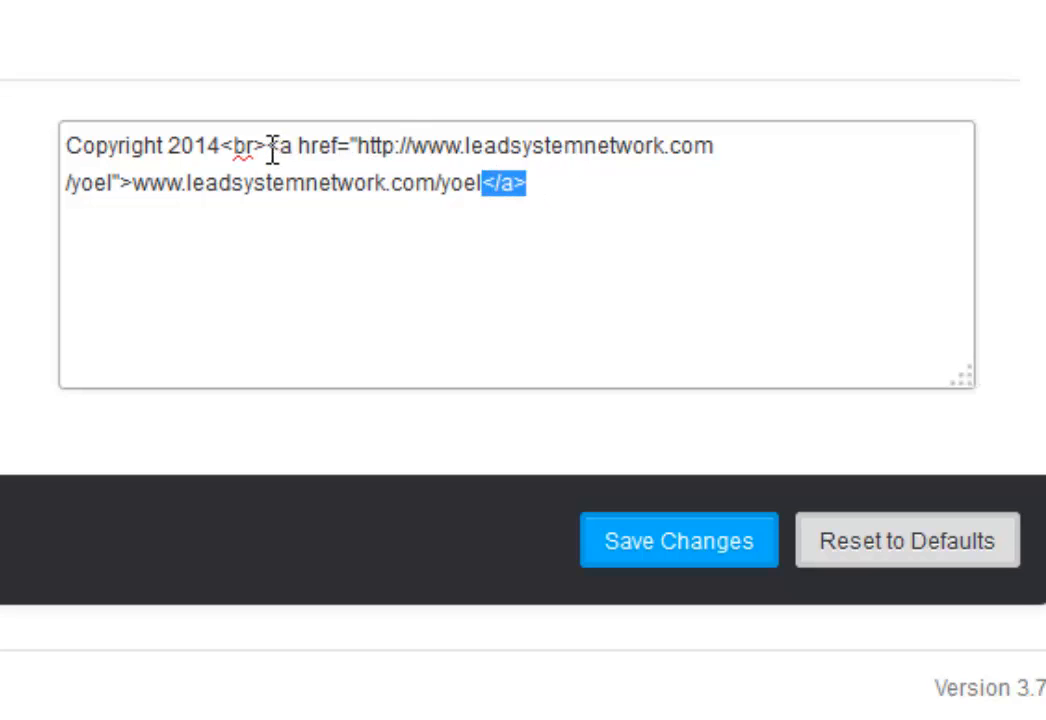
left_click_drag(268, 150, 133, 183)
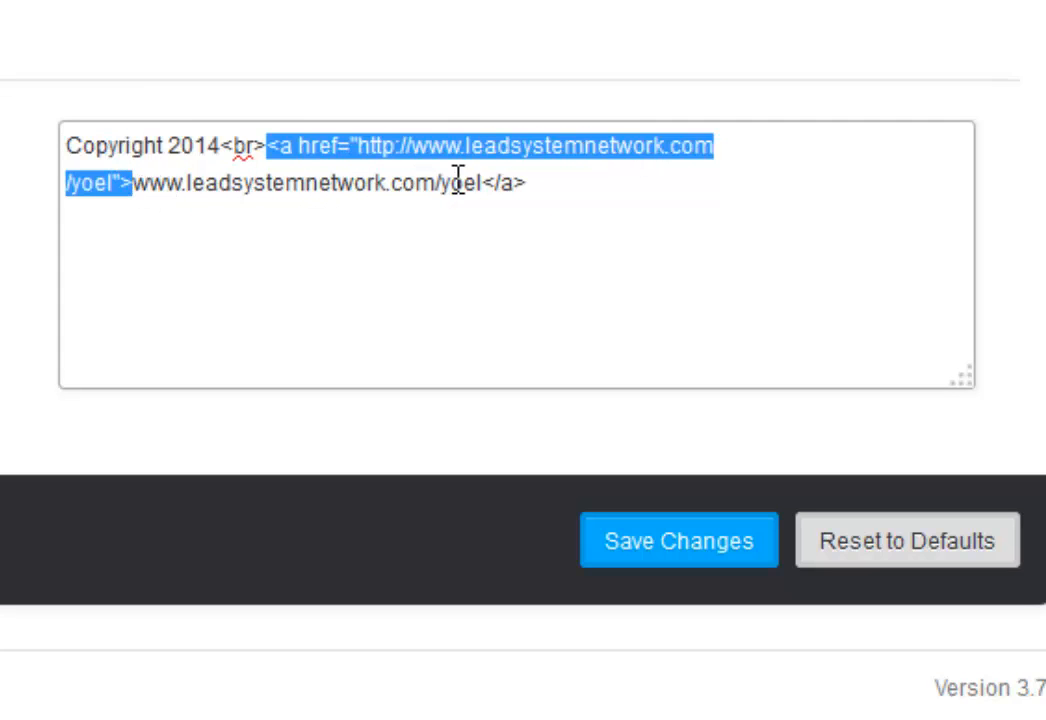
left_click(602, 318)
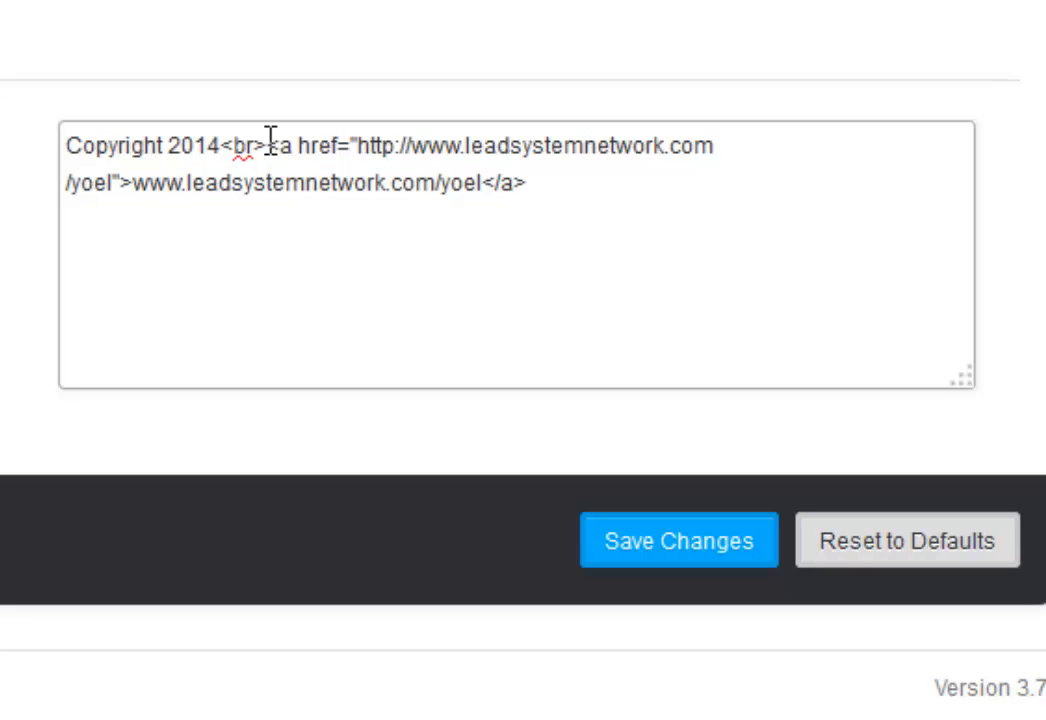
left_click_drag(270, 143, 228, 139)
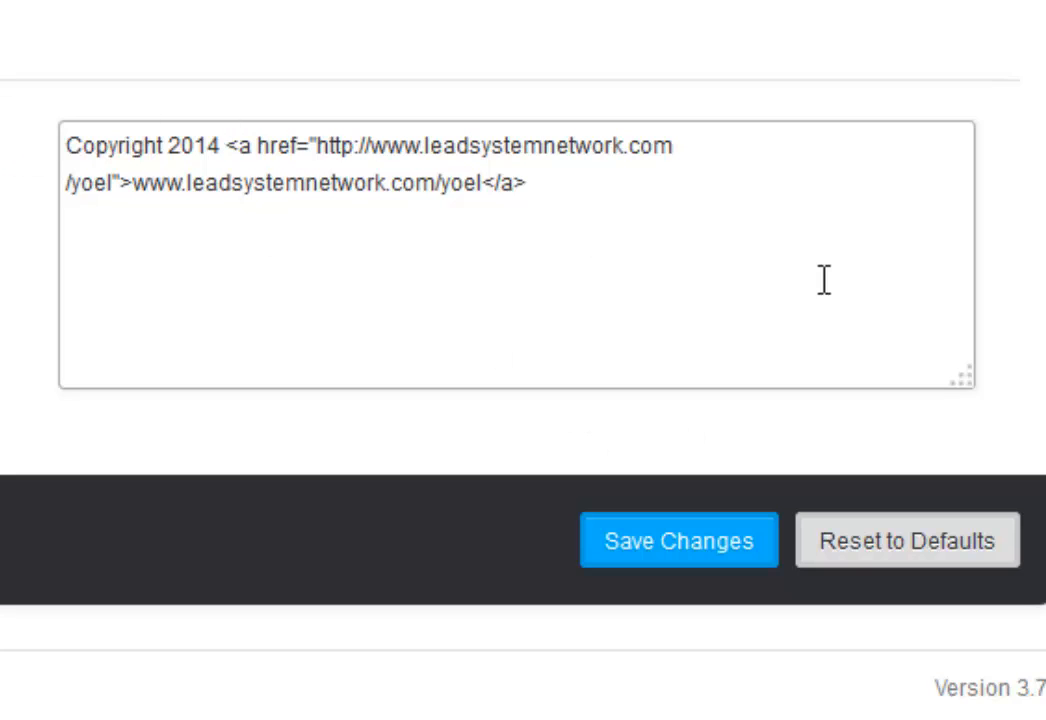
left_click(706, 537)
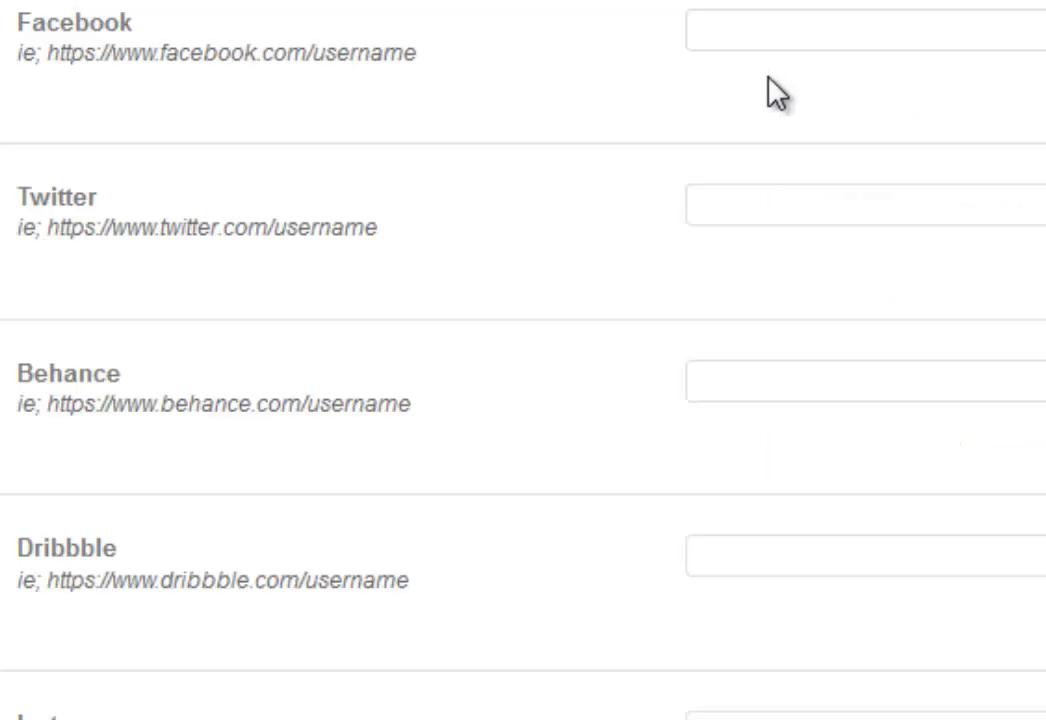
Move 'Copyright 2014' inside the link ahead of the web address and save.
scroll(770, 95, "down", 10)
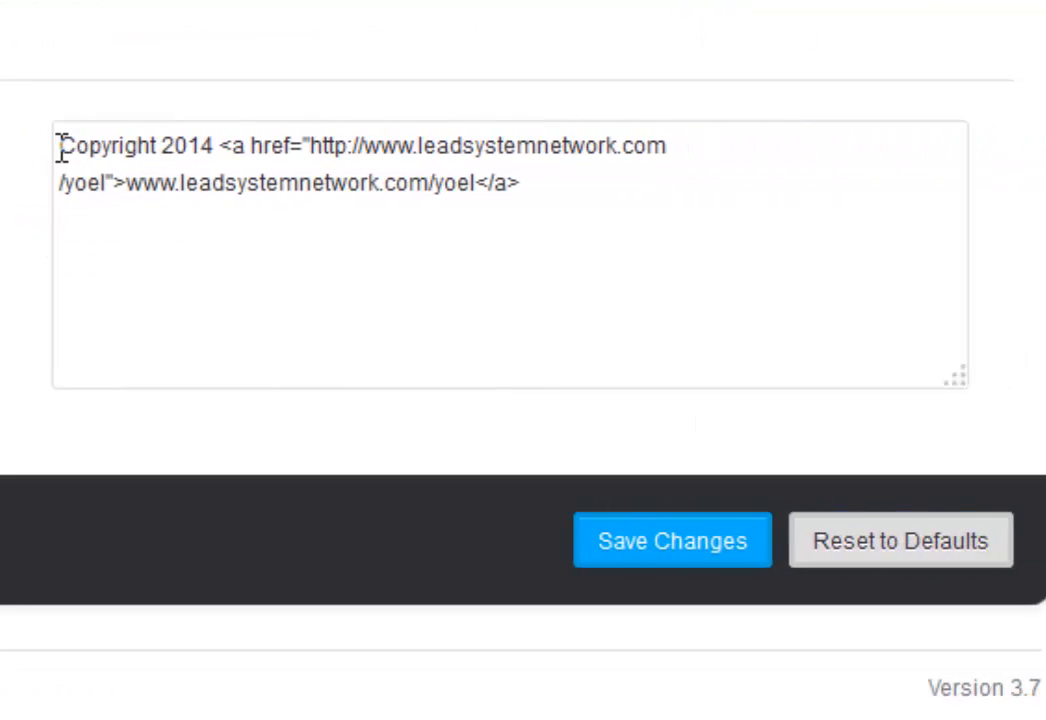
left_click_drag(378, 147, 528, 147)
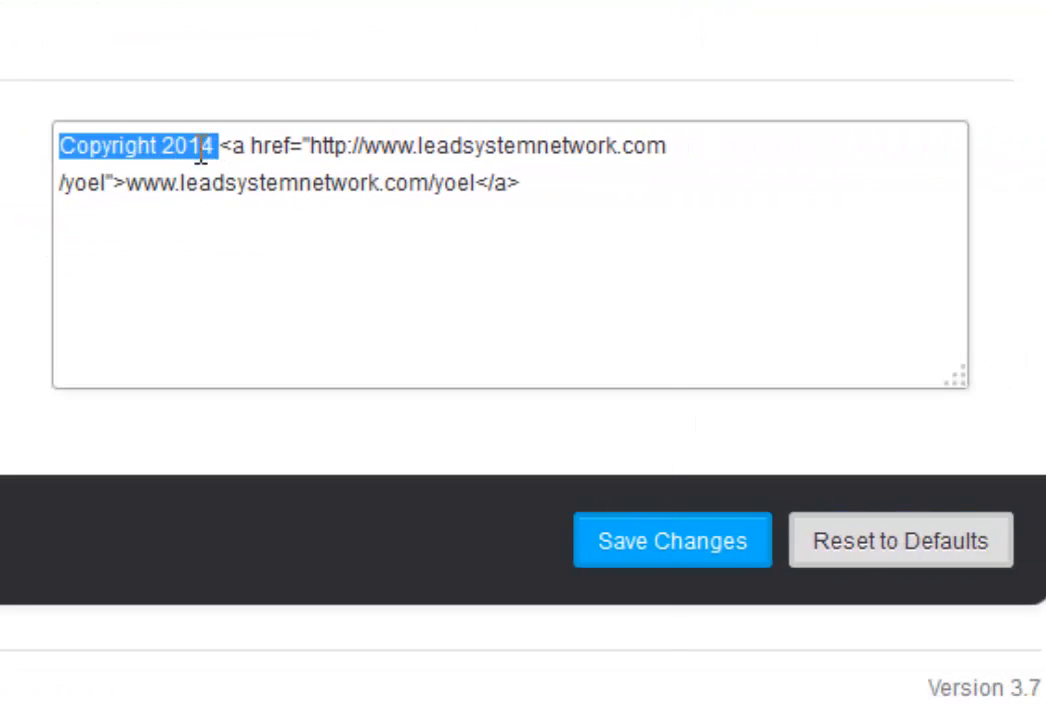
right_click(202, 157)
left_click(300, 234)
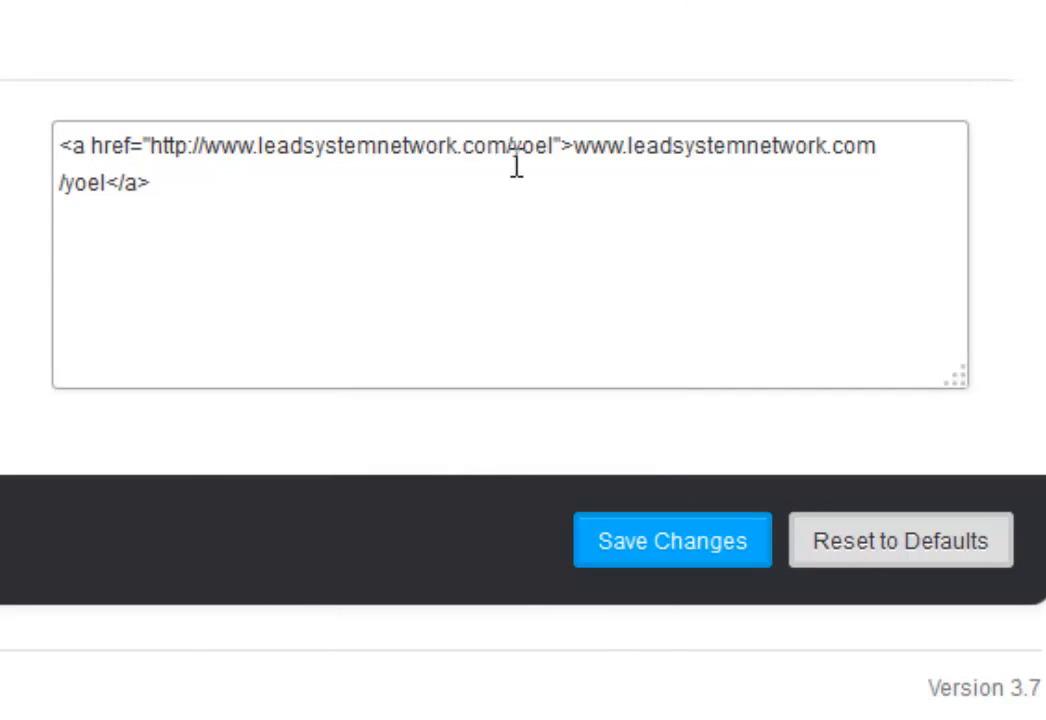
left_click(573, 146)
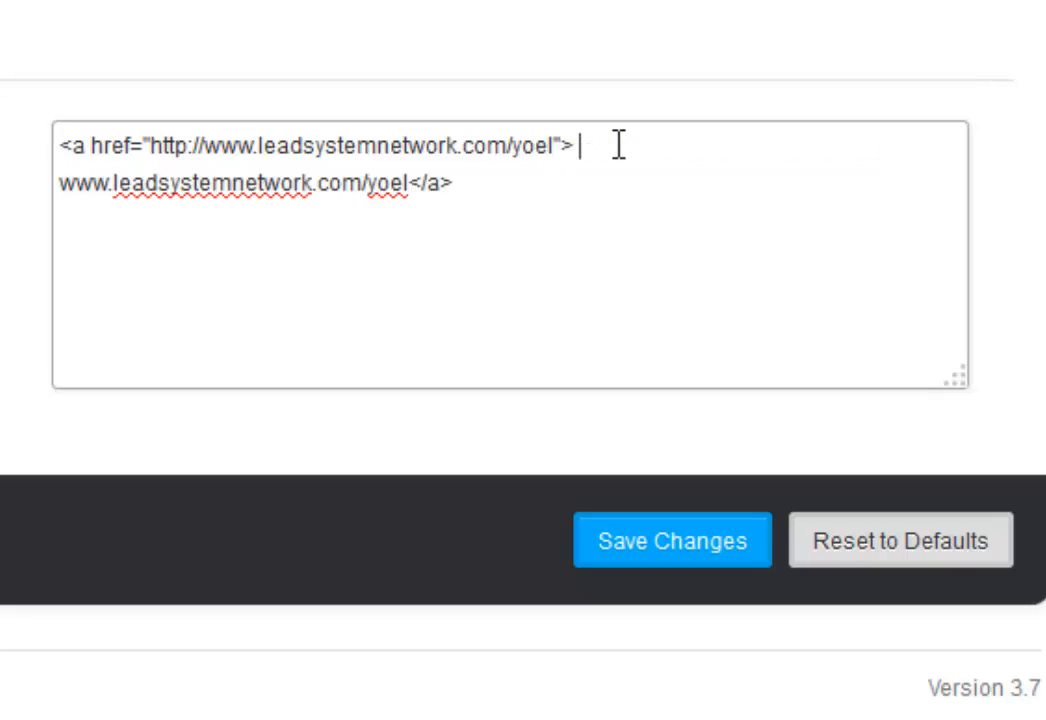
key("ctrl+v")
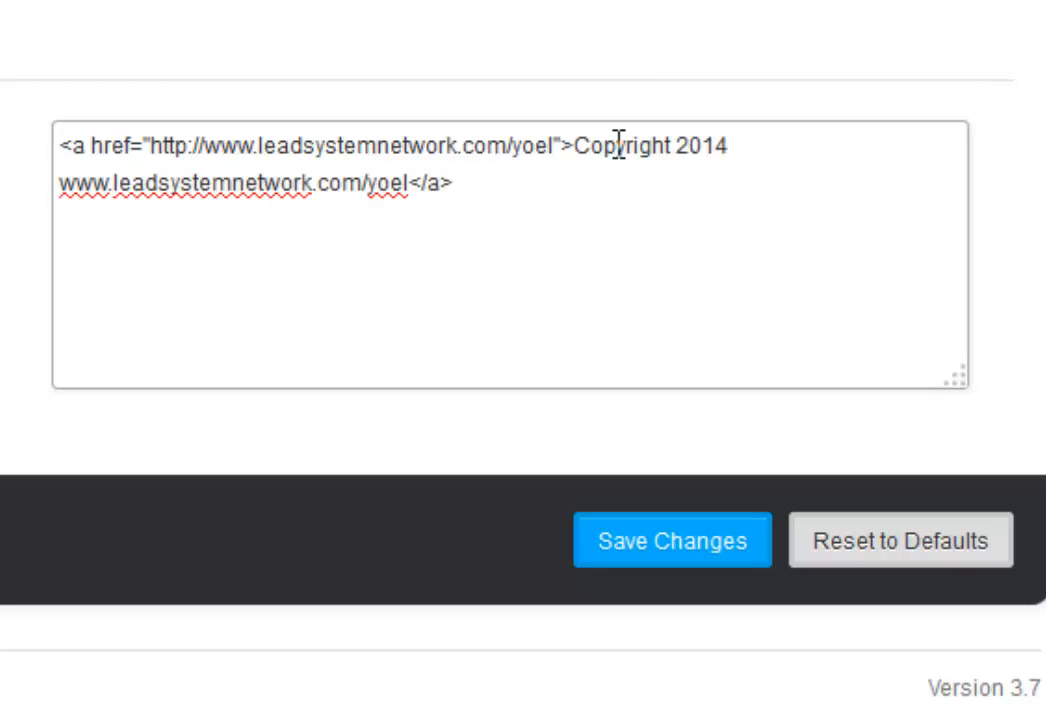
left_click(690, 565)
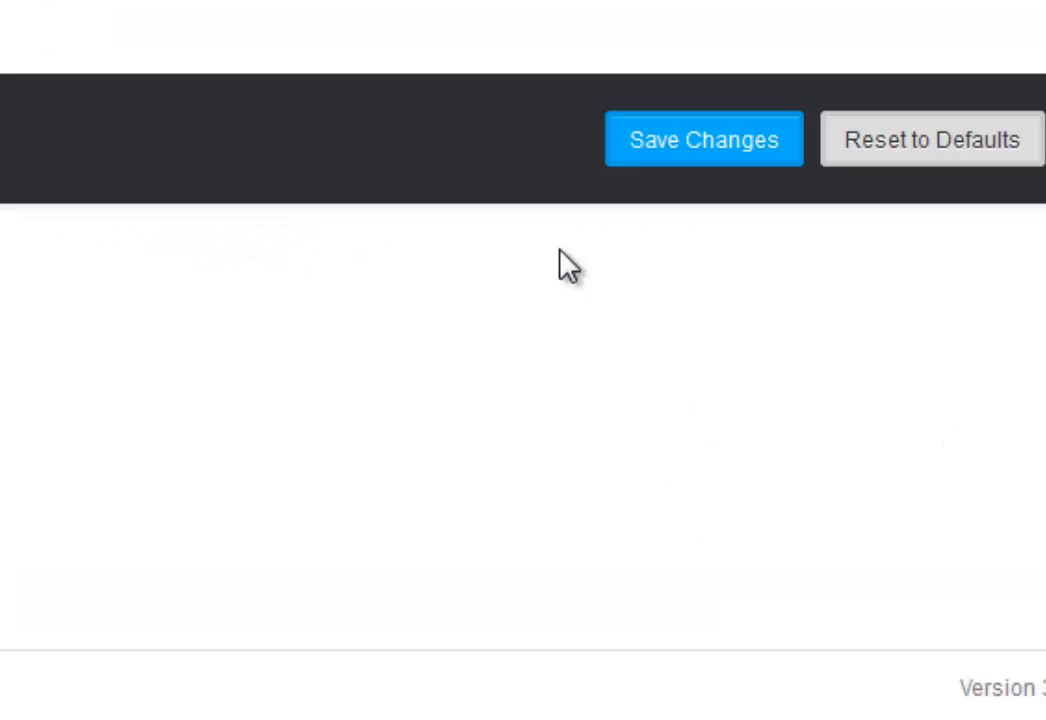
scroll(560, 250, "up", 10)
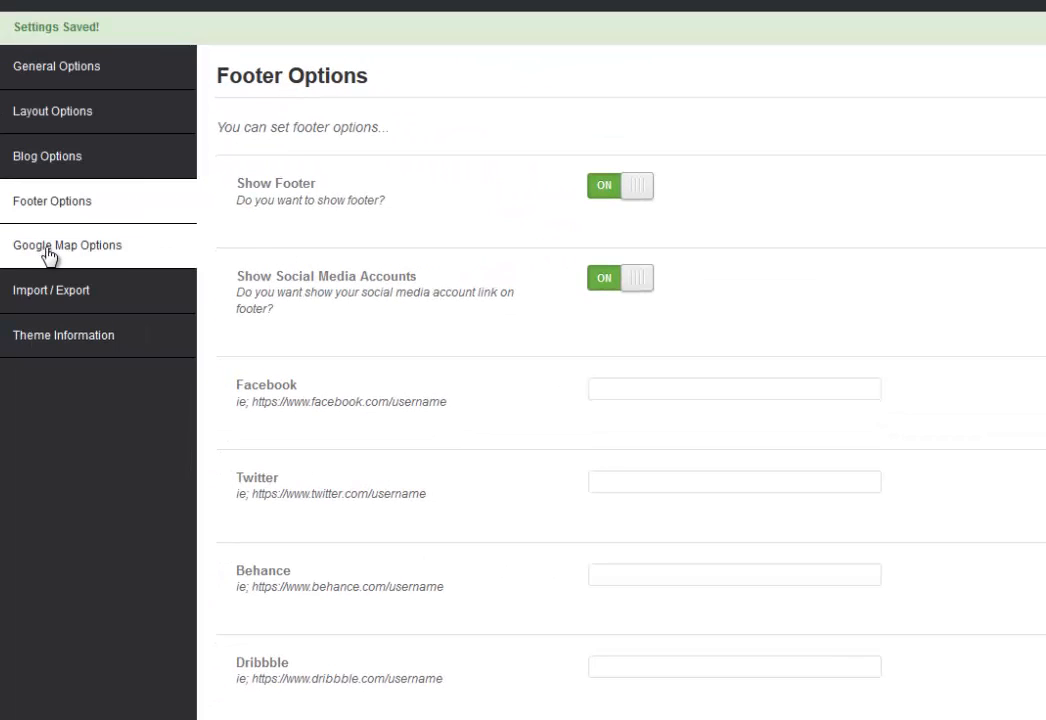
Switch Google Maps to OFF in Google Map Options, save, then view Theme Information.
left_click(55, 257)
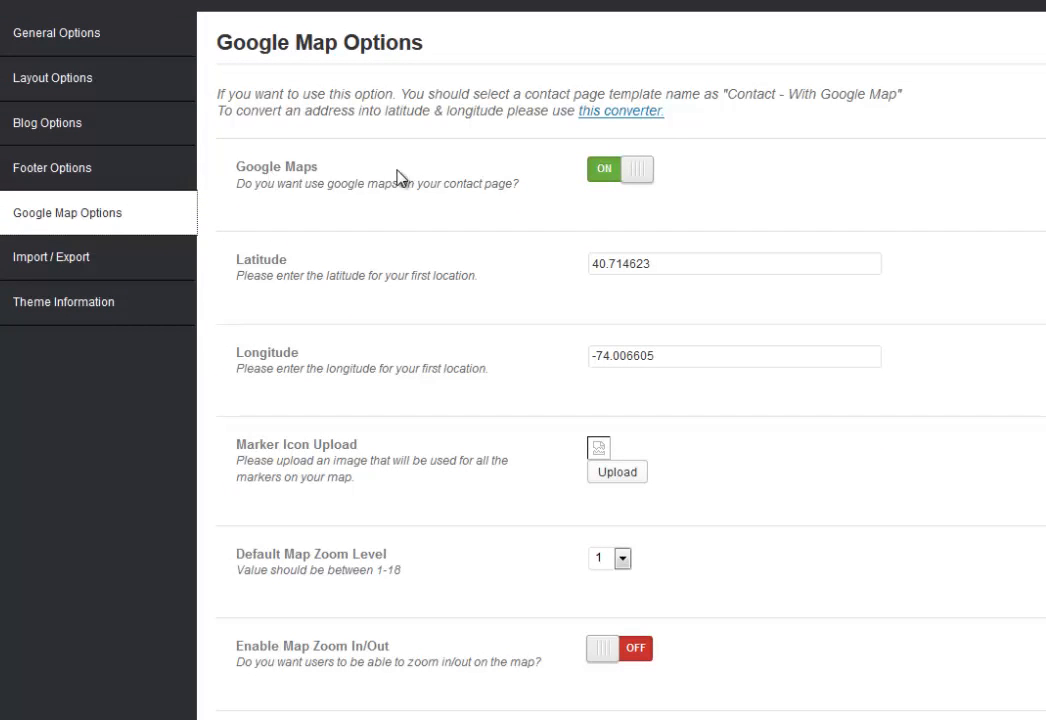
left_click(610, 175)
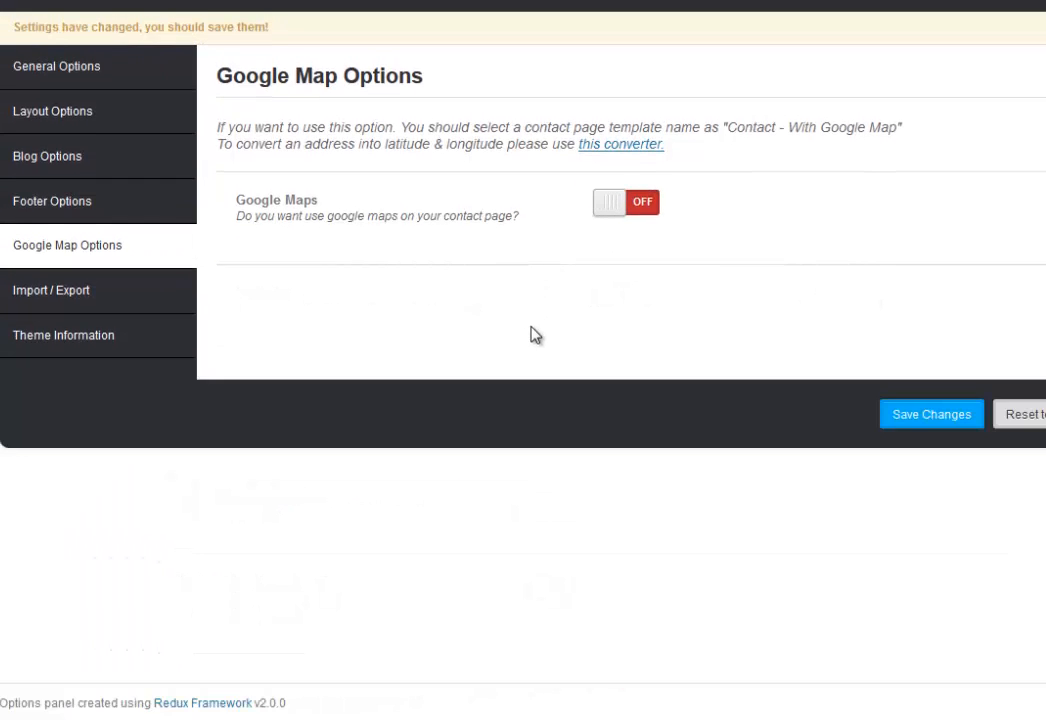
left_click(931, 421)
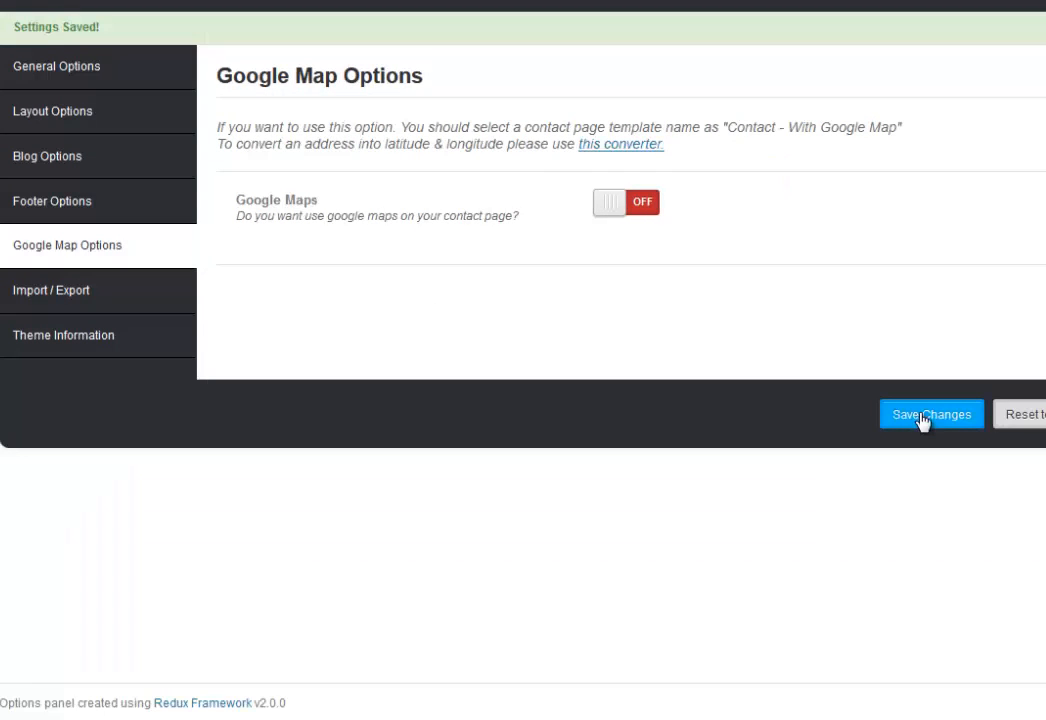
left_click(74, 341)
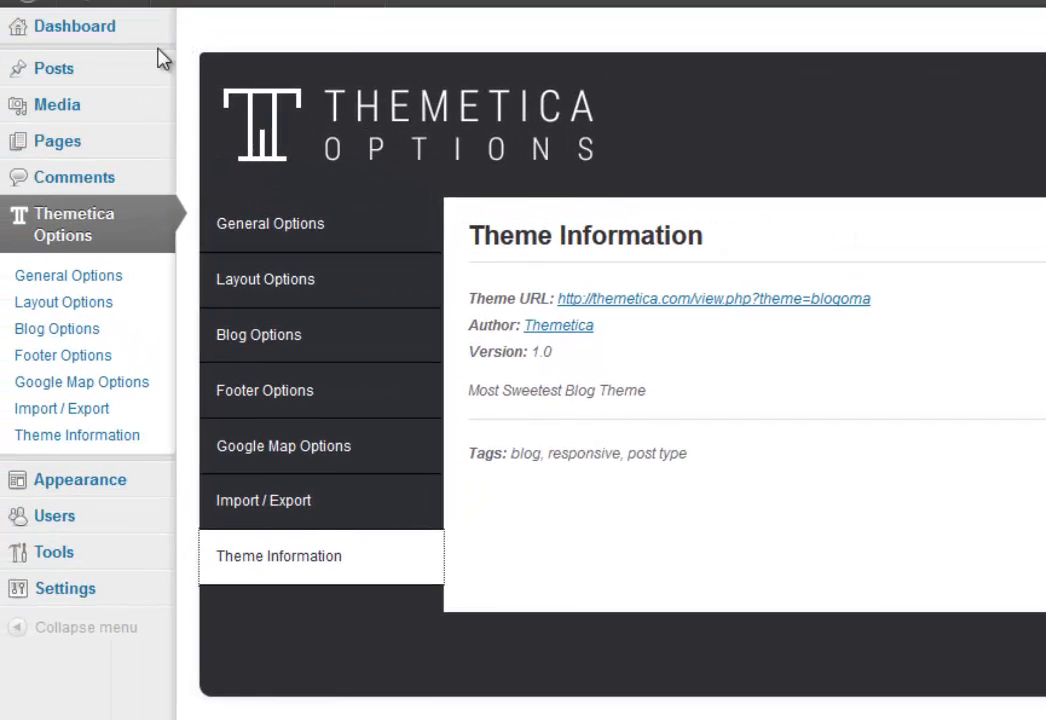
Move the Sample Page to the Trash from the All Pages list.
mouse_move(105, 80)
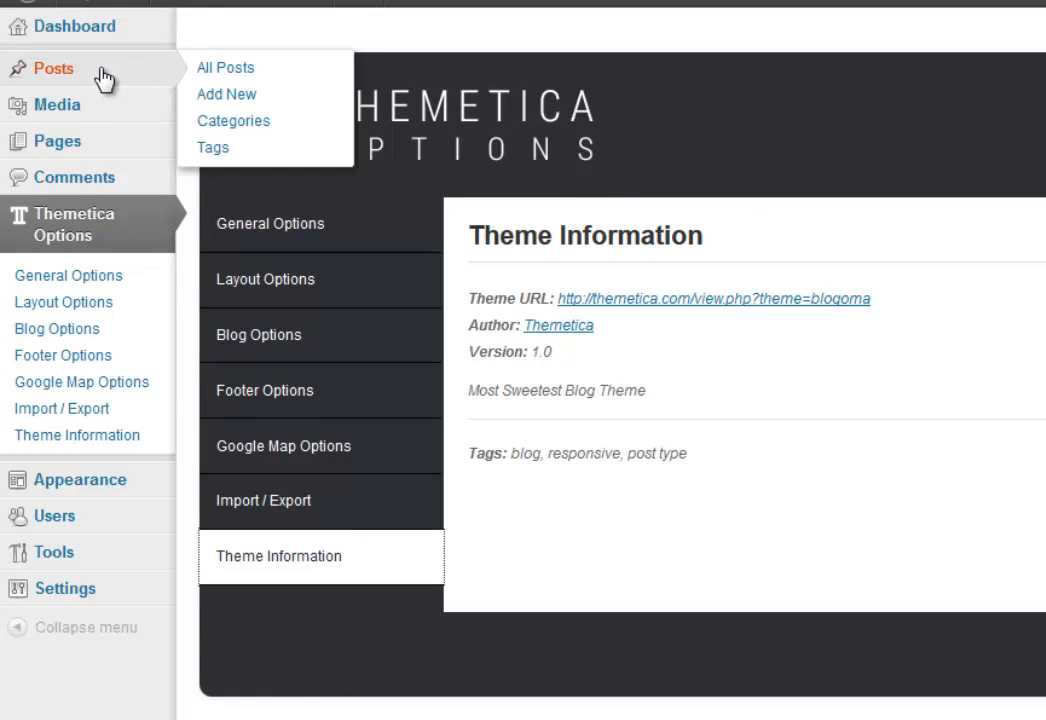
mouse_move(63, 150)
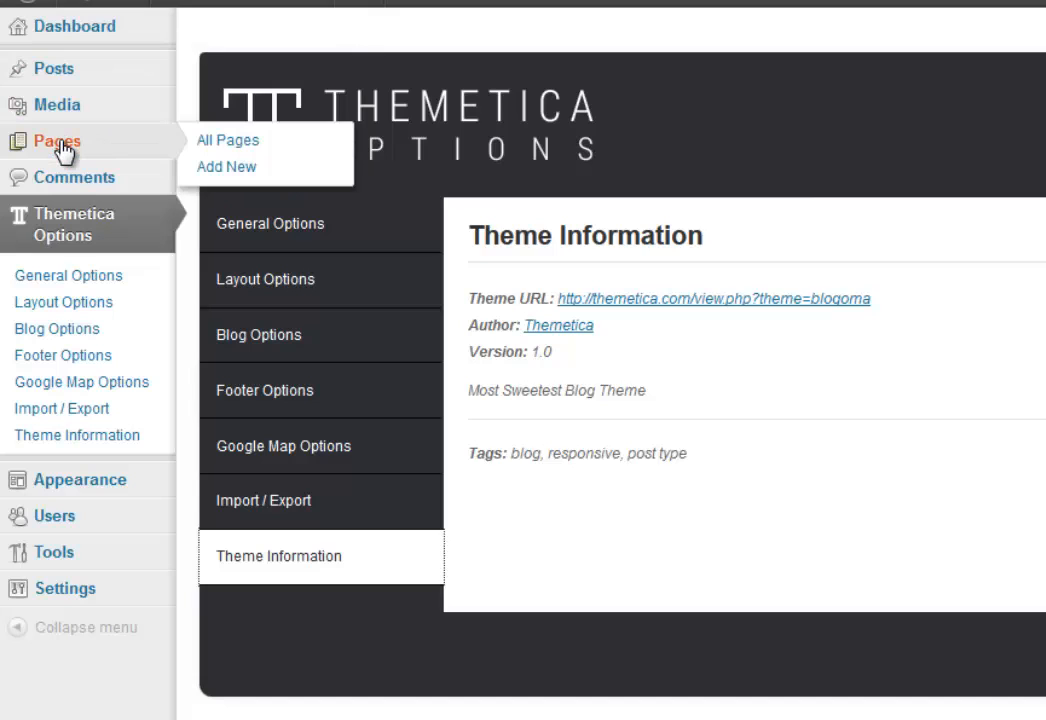
left_click(64, 150)
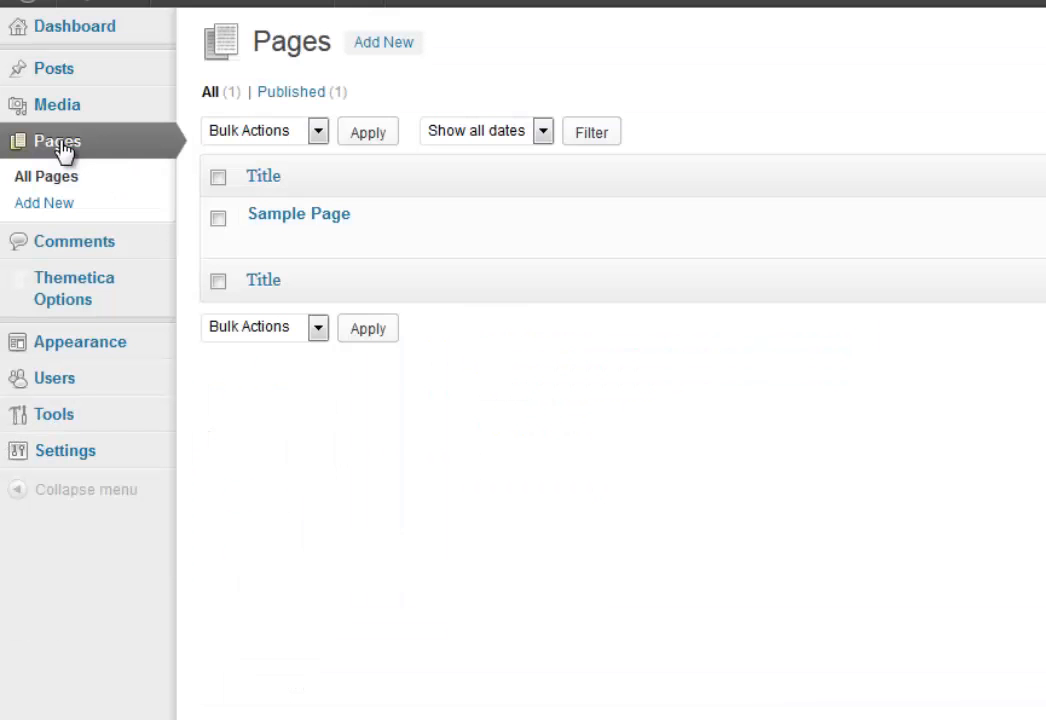
mouse_move(287, 212)
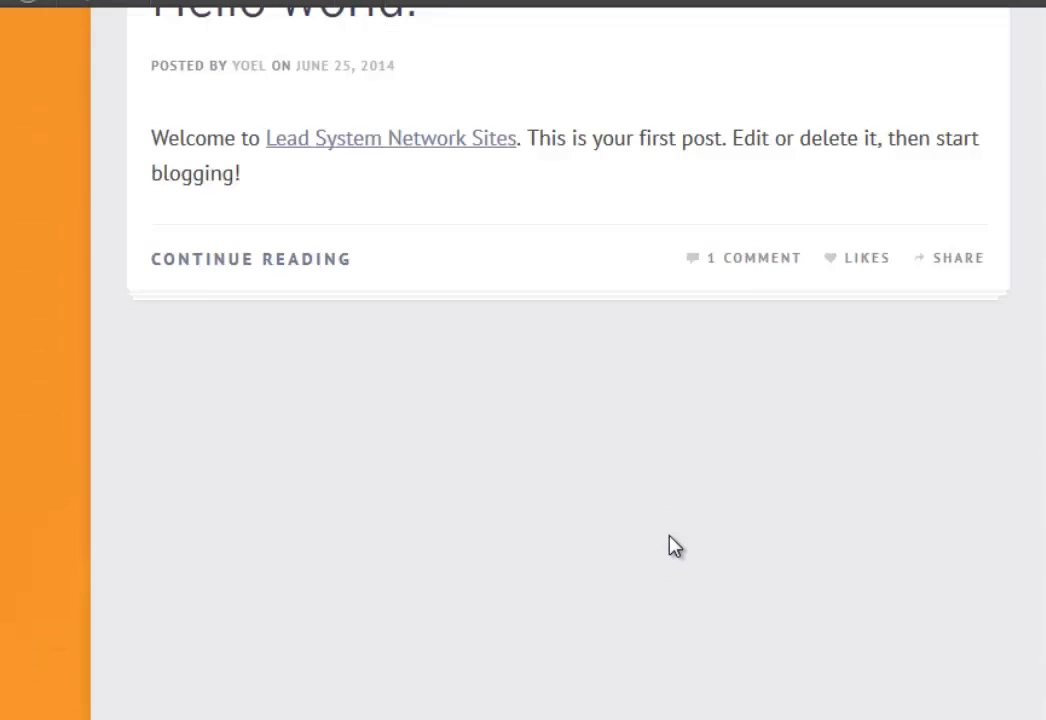
scroll(670, 546, "up", 2)
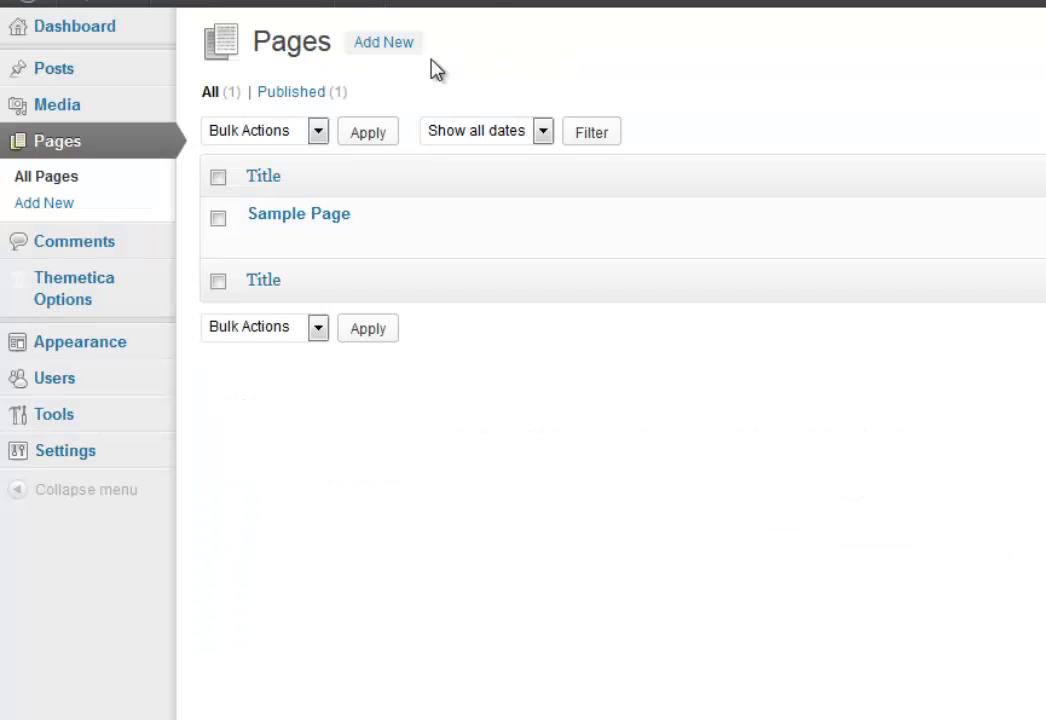
mouse_move(306, 222)
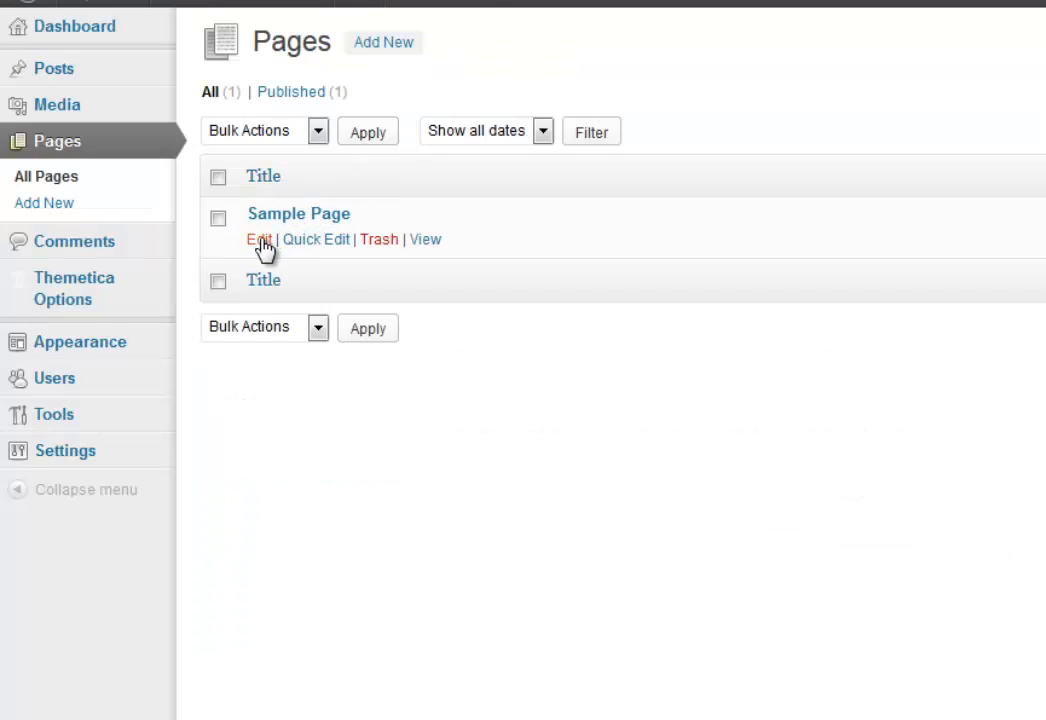
left_click(382, 241)
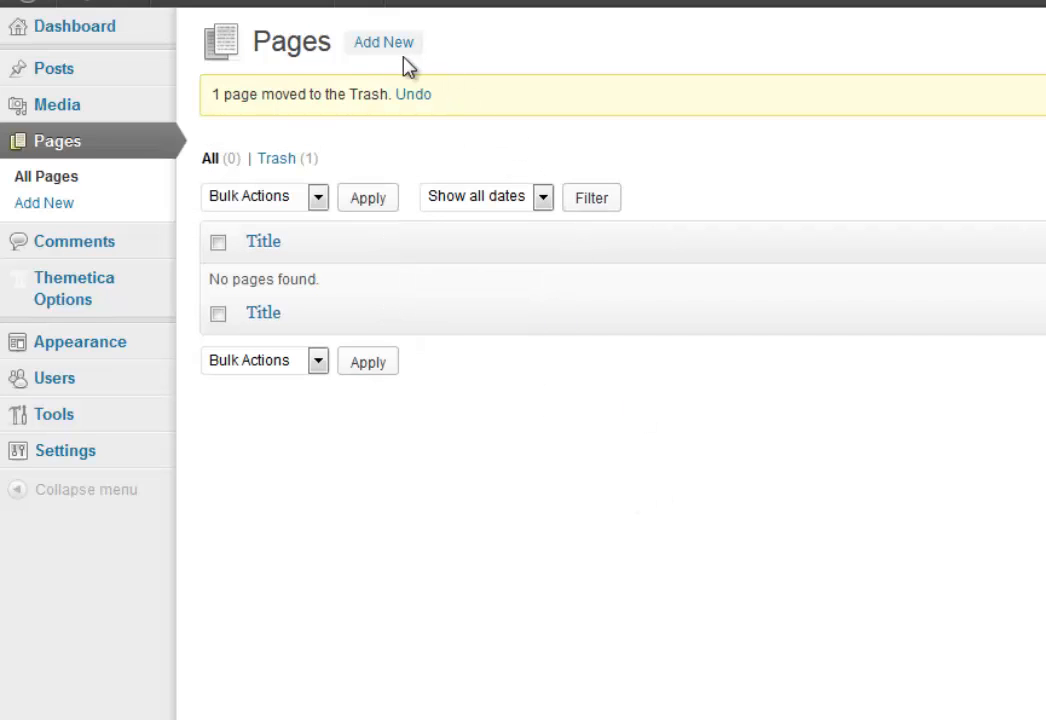
Start a new blank page with Add New on the Pages screen.
left_click(385, 45)
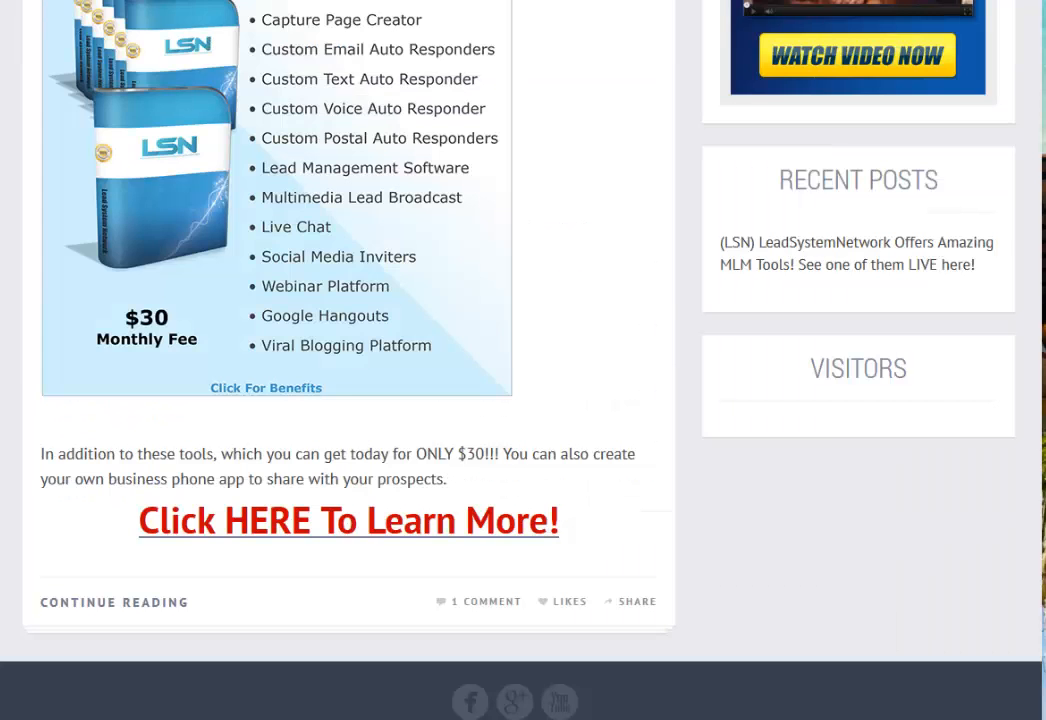
scroll(611, 350, "up", 5)
mouse_move(508, 57)
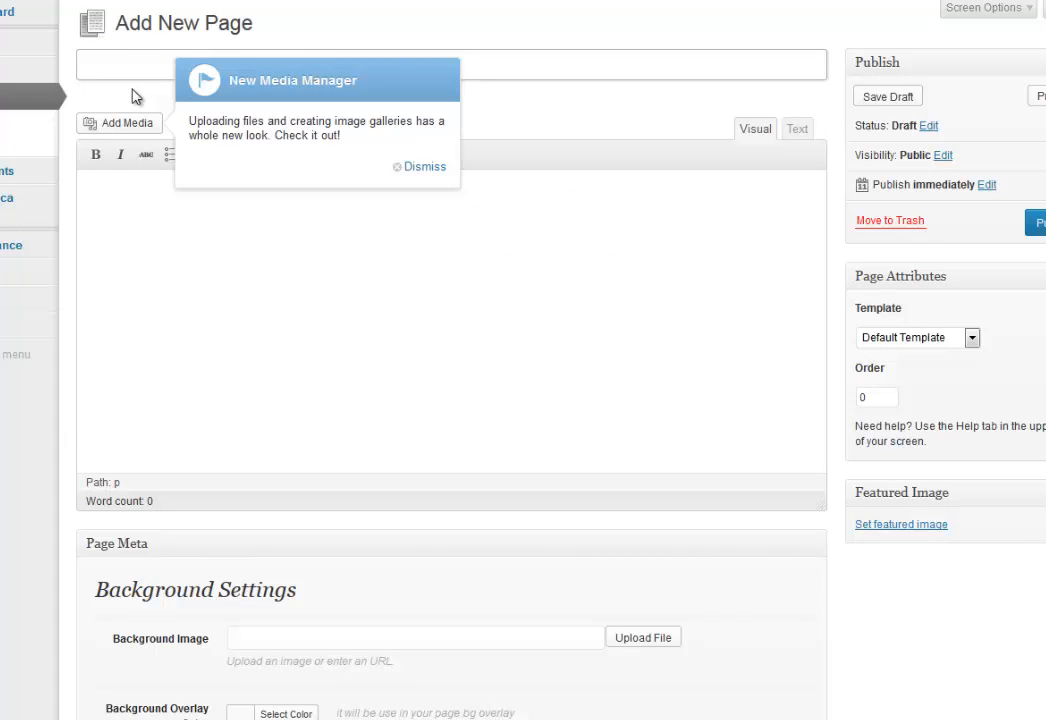
Title the new page 'LSN Opportunity' and dismiss the New Media Manager notice.
type("LSN Opportu")
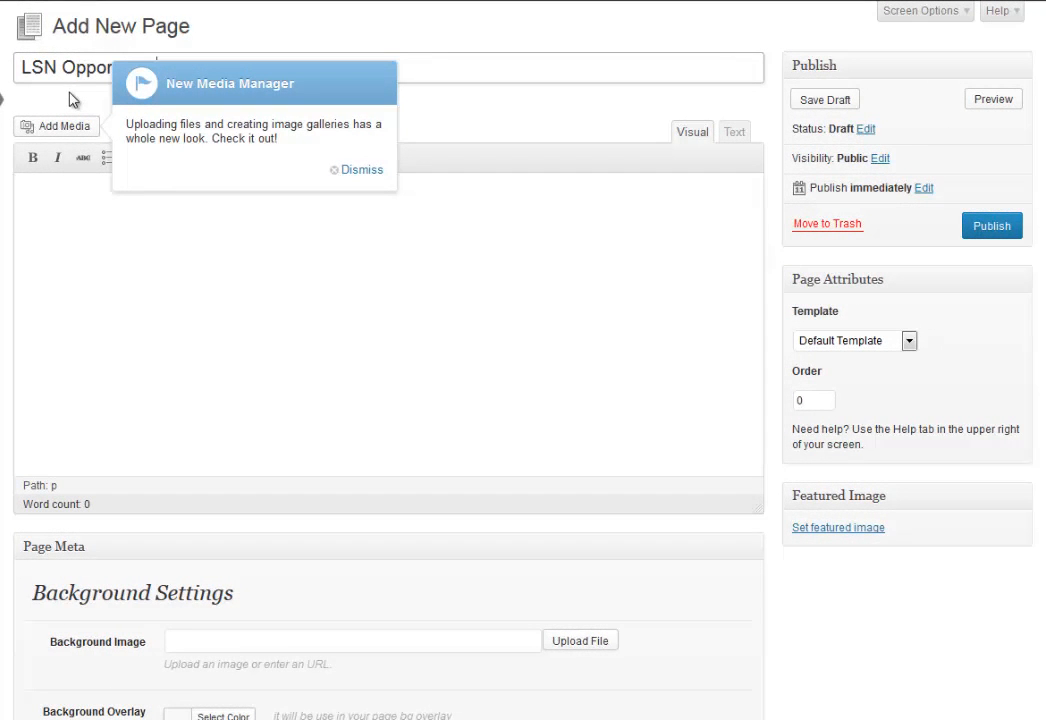
type("nity")
left_click(364, 172)
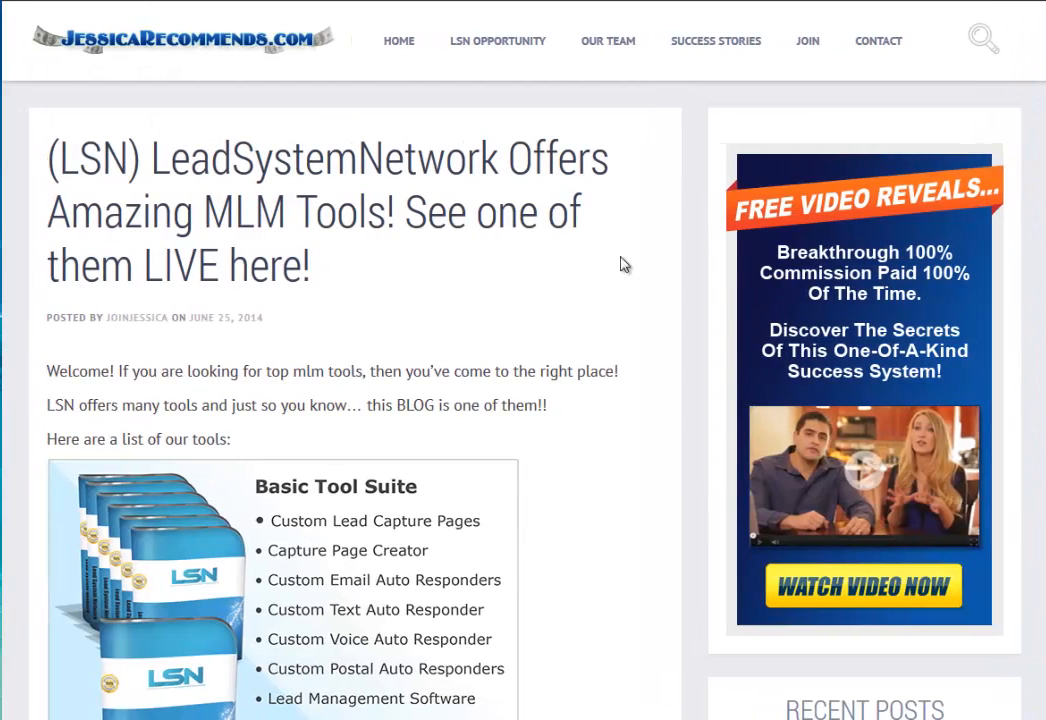
mouse_move(522, 44)
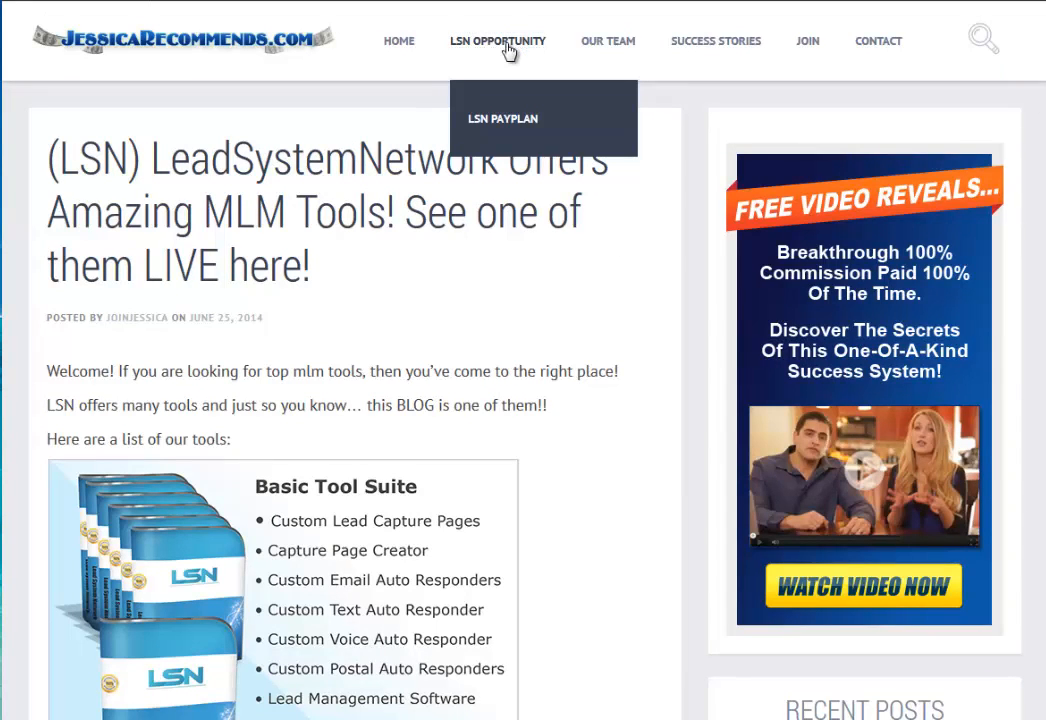
Give the LSN Opportunity page the Page - With Sidebar template, publish it, and start another page.
left_click(508, 45)
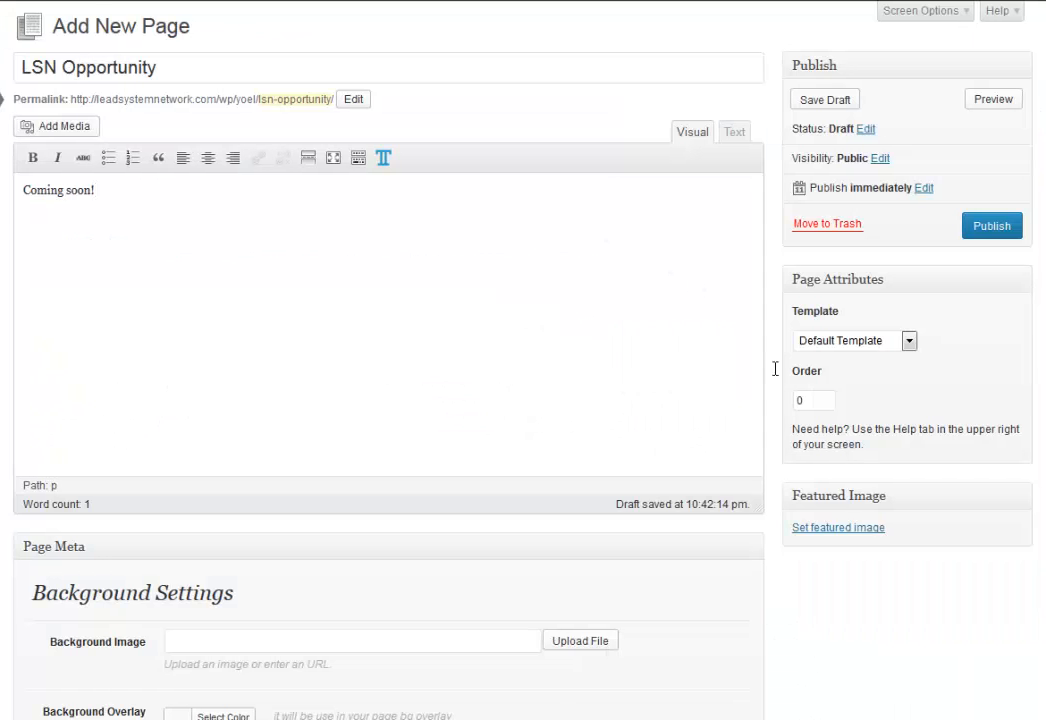
left_click(812, 341)
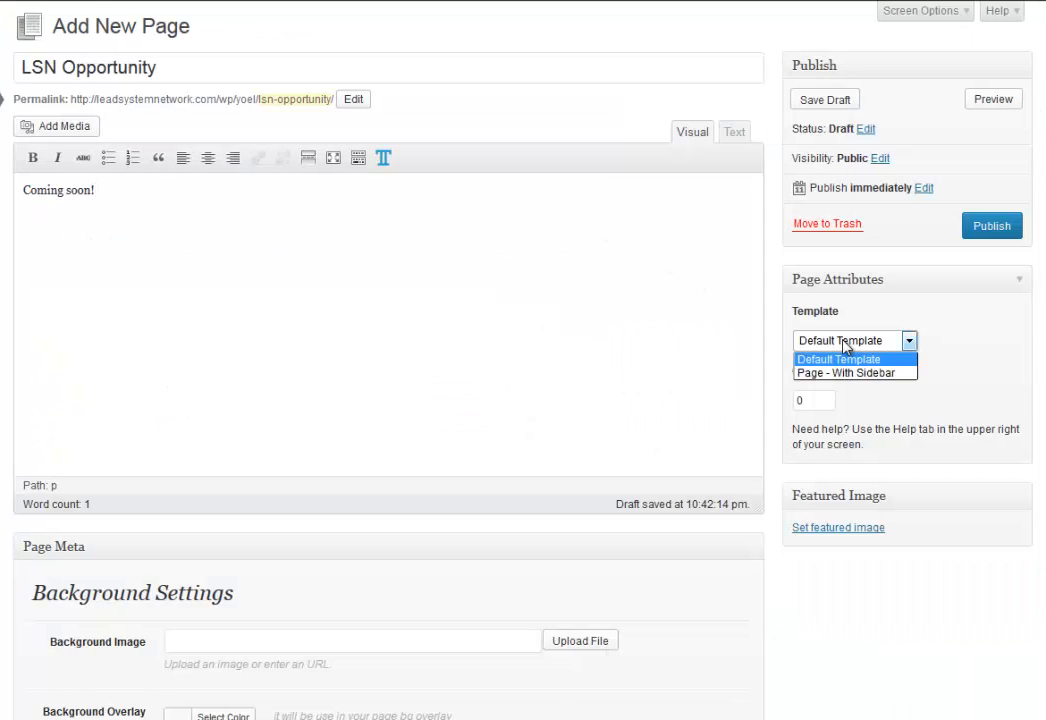
left_click(879, 374)
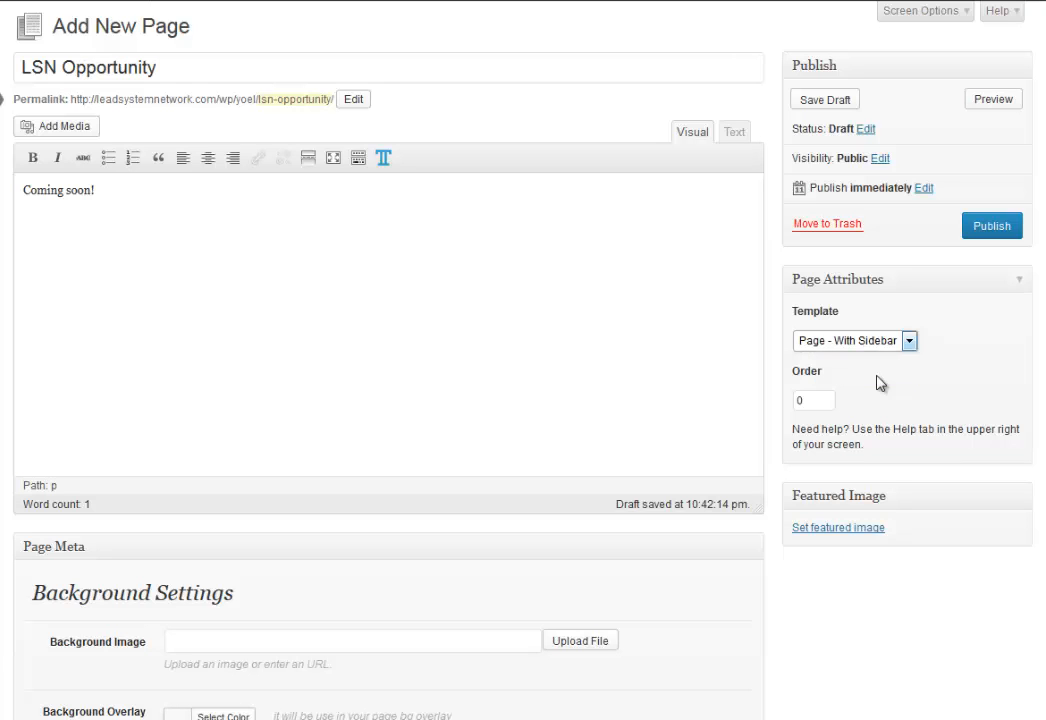
scroll(845, 644, "down", 3)
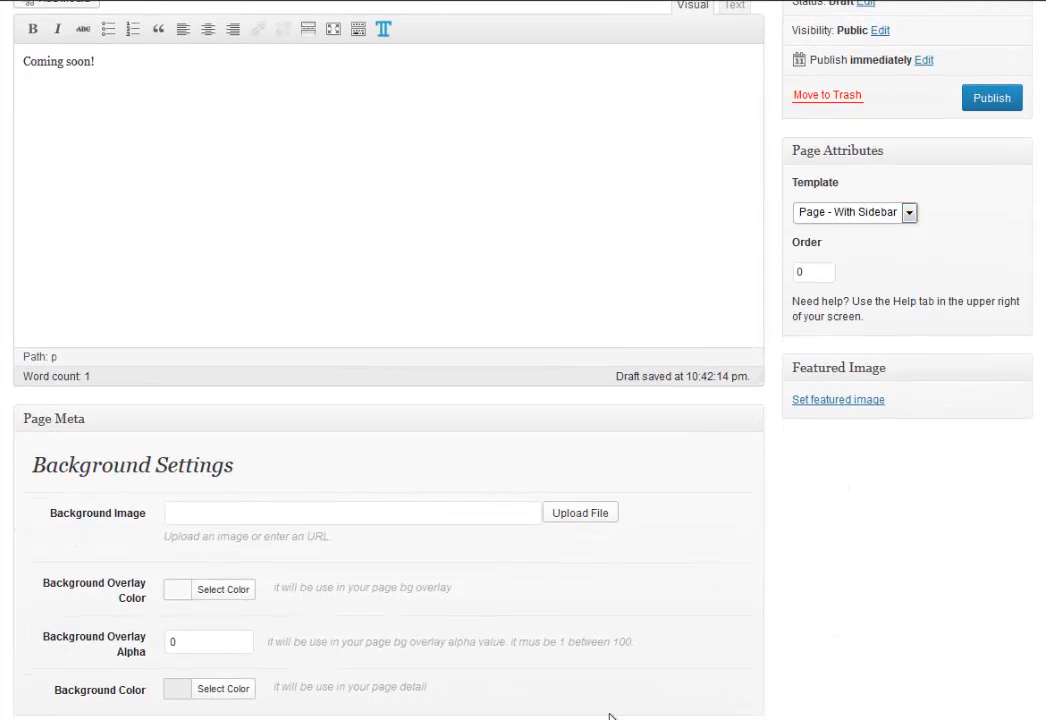
scroll(887, 603, "up", 3)
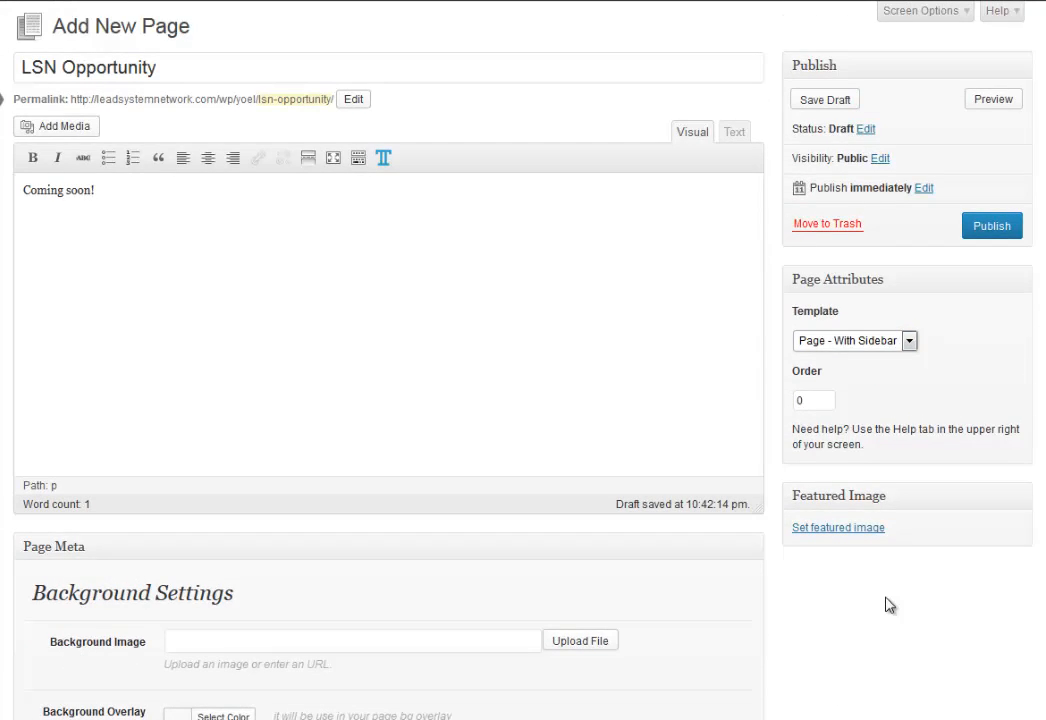
left_click(1000, 229)
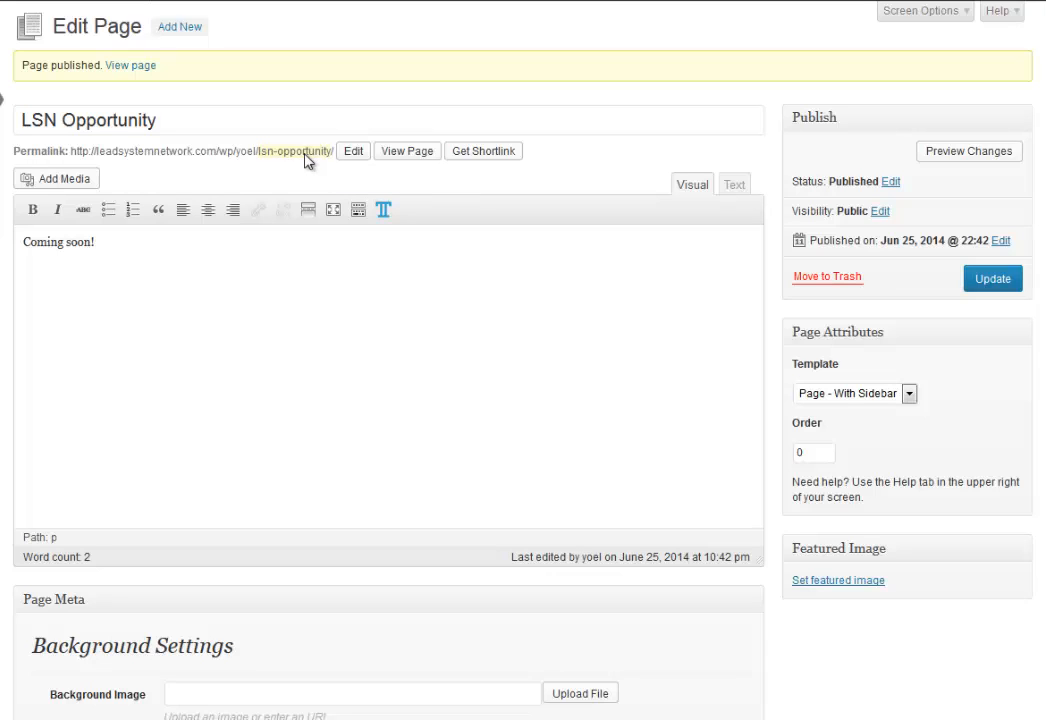
left_click(178, 30)
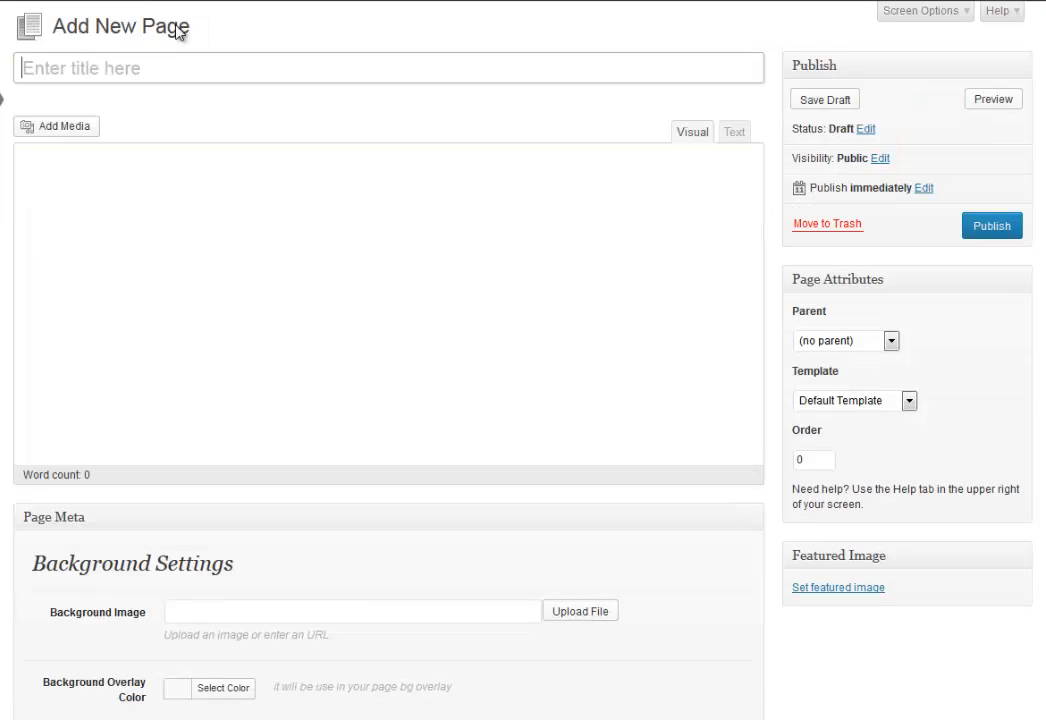
Title the new page 'Our Team' and enter 'Coming soon!' as its body text.
type("Our Team")
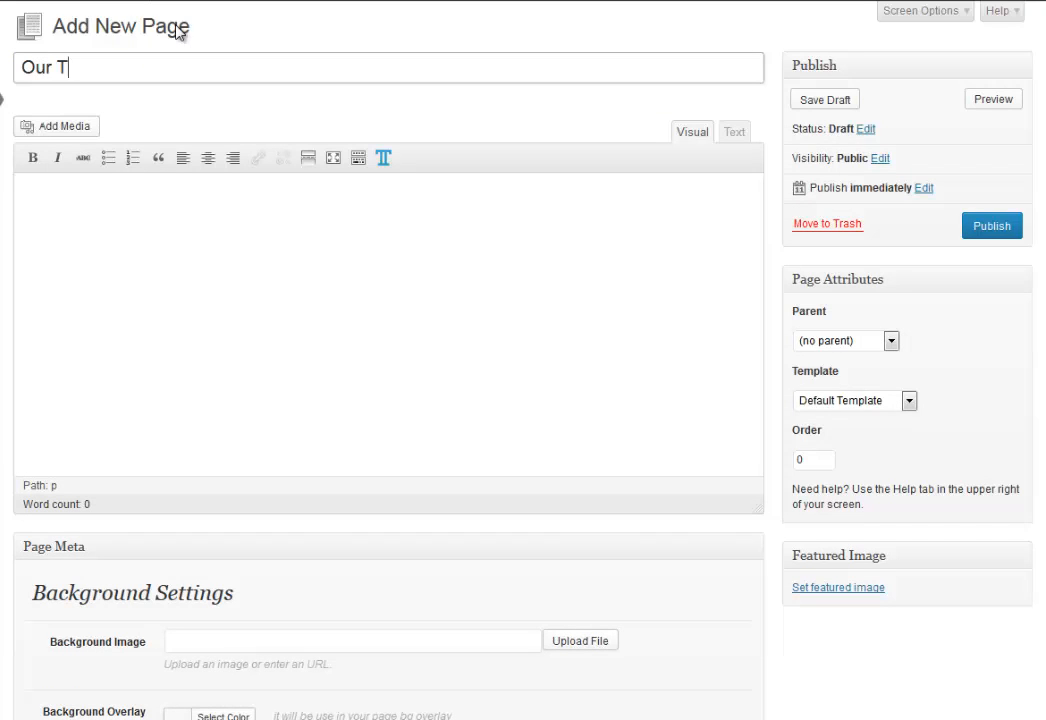
left_click(123, 209)
type("Coming soon!")
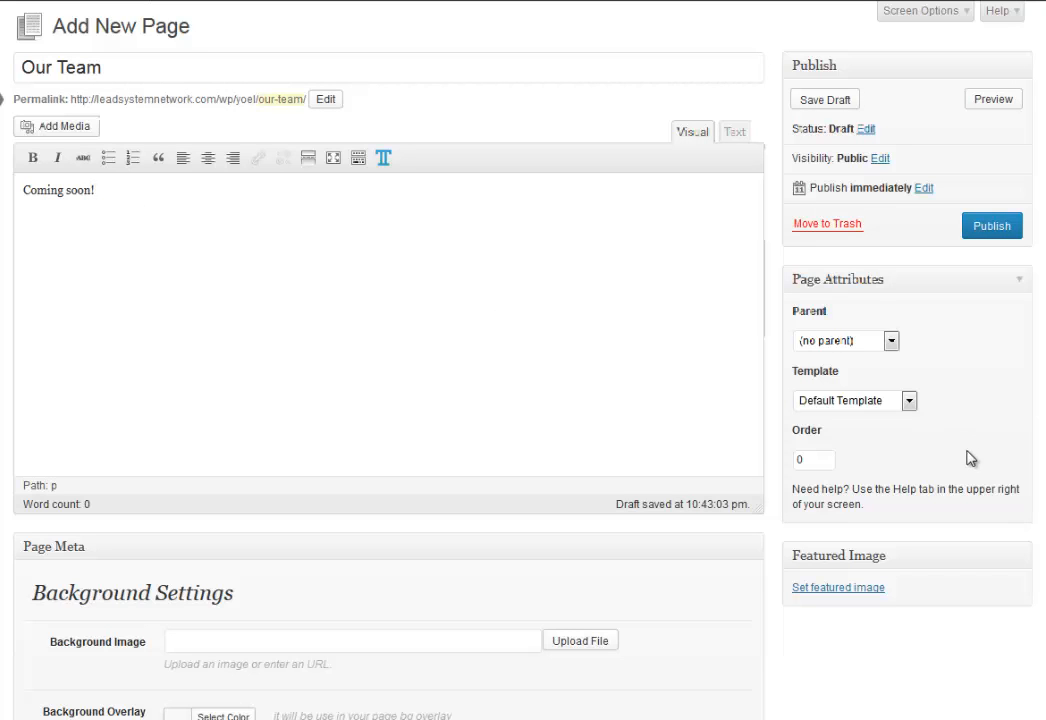
Keep Parent at (no parent), apply the Page - With Sidebar template, publish, and start another page.
left_click(860, 341)
left_click(866, 374)
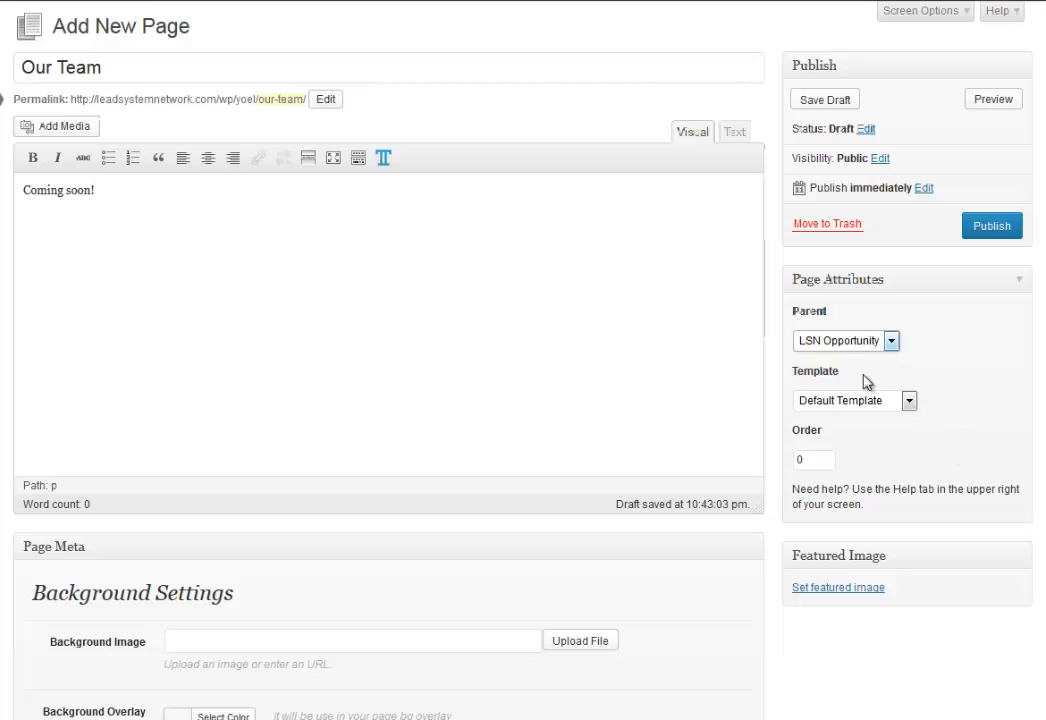
left_click(864, 346)
left_click(866, 360)
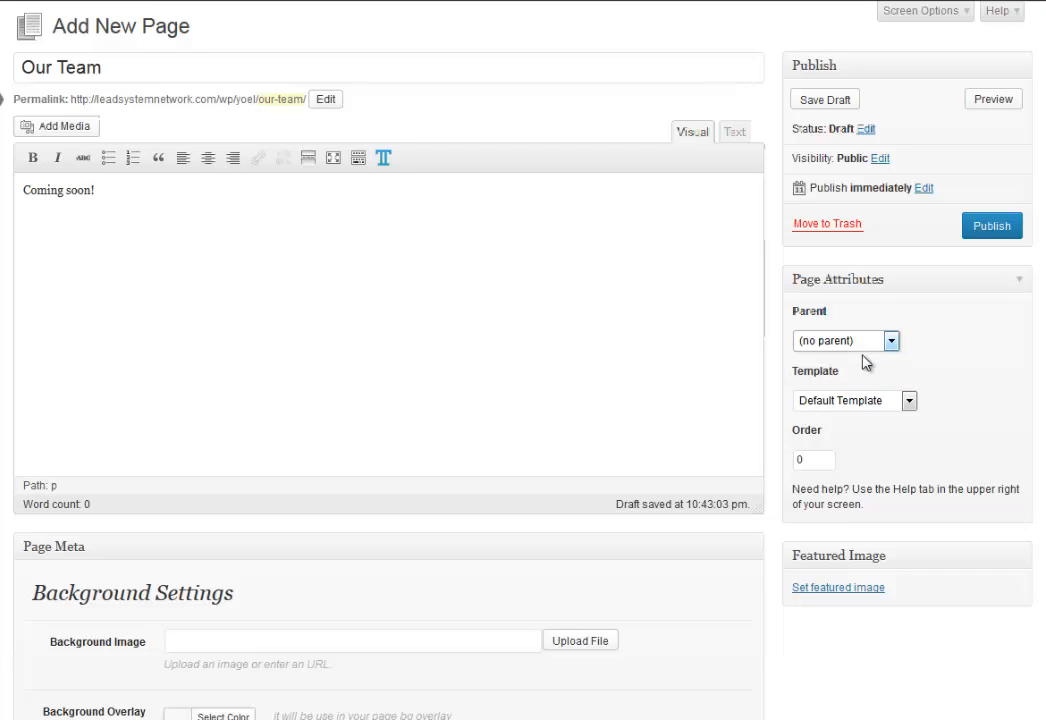
left_click(872, 401)
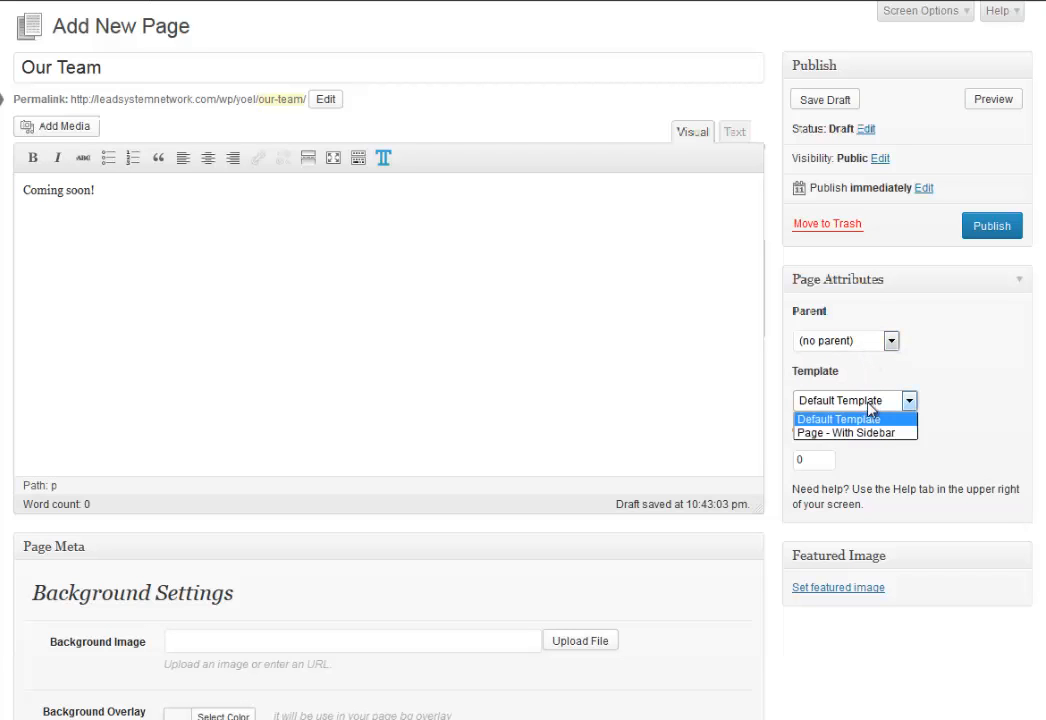
left_click(870, 433)
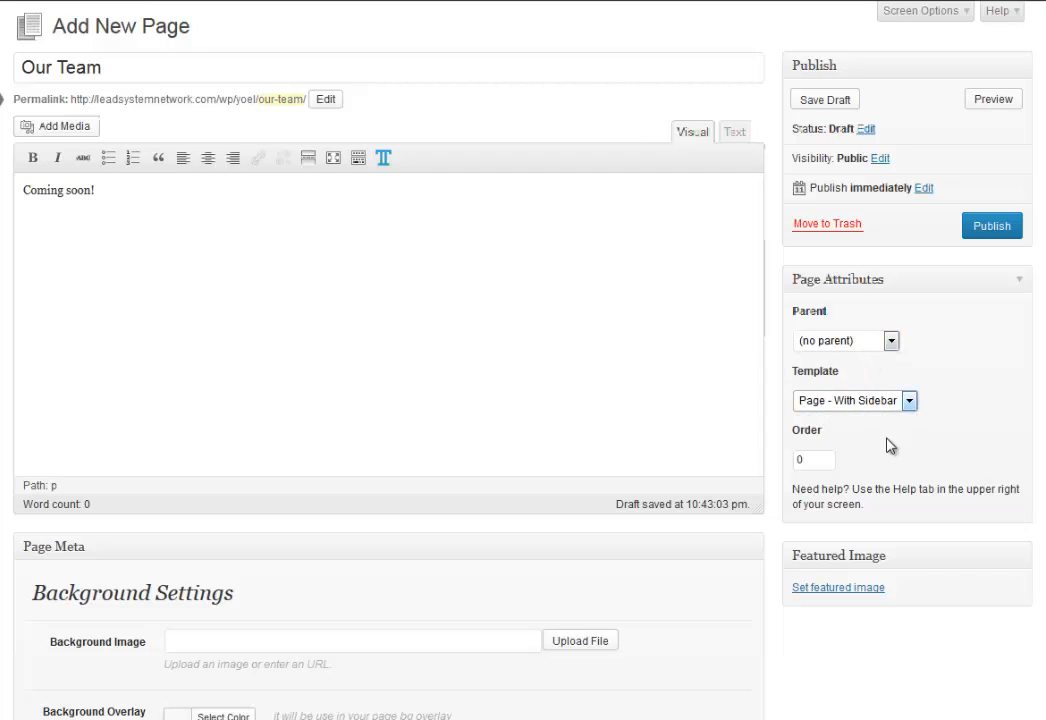
left_click(990, 228)
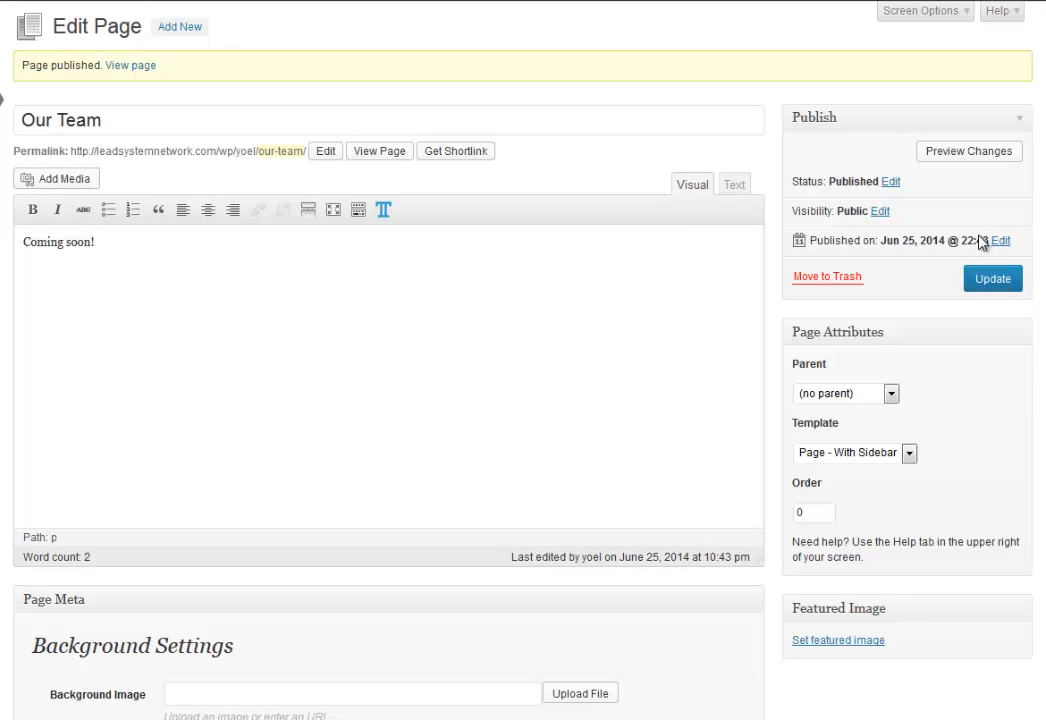
left_click(174, 28)
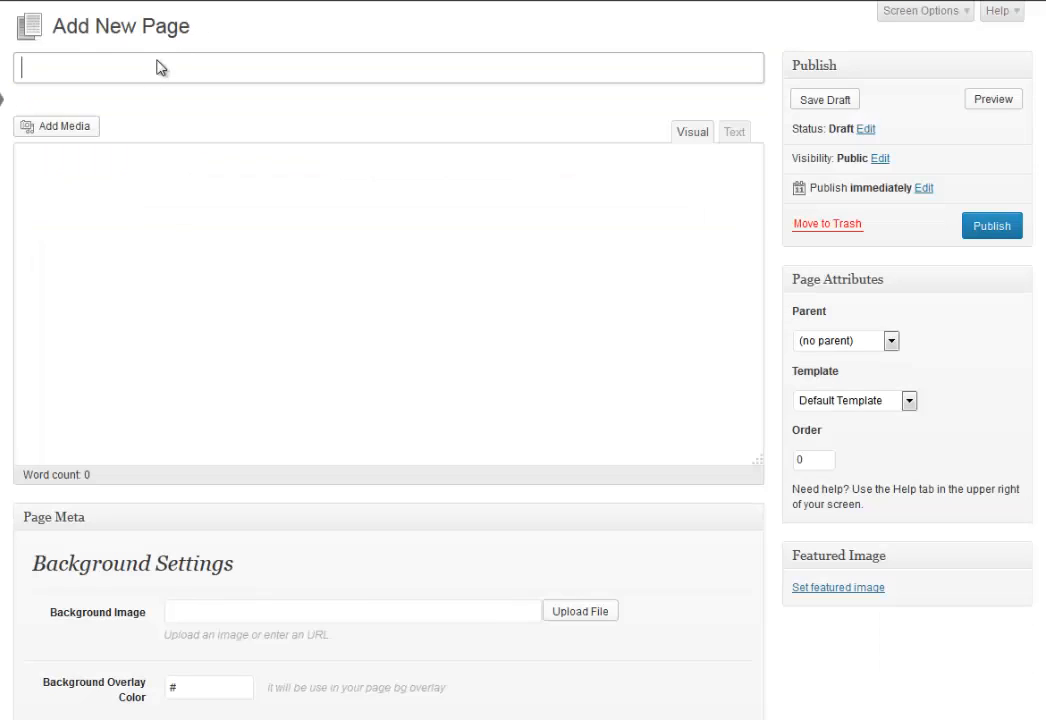
Title the new page 'Success Stories' with body text 'Coming soon!'.
left_click(121, 70)
type("Succ")
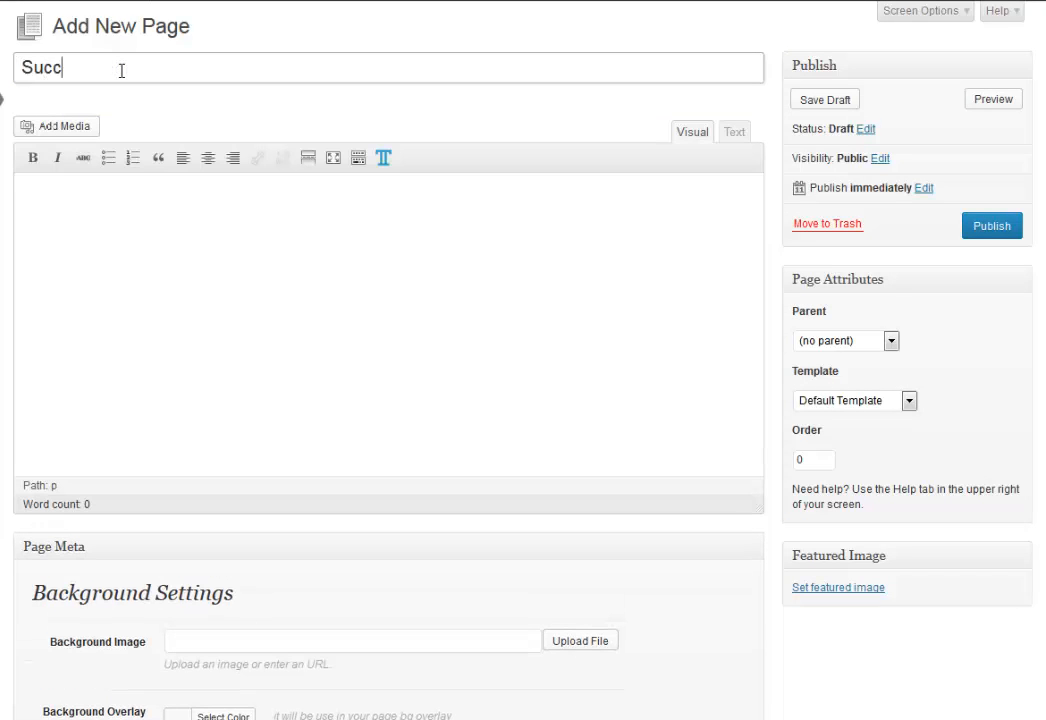
type("ess Stories")
left_click(203, 192)
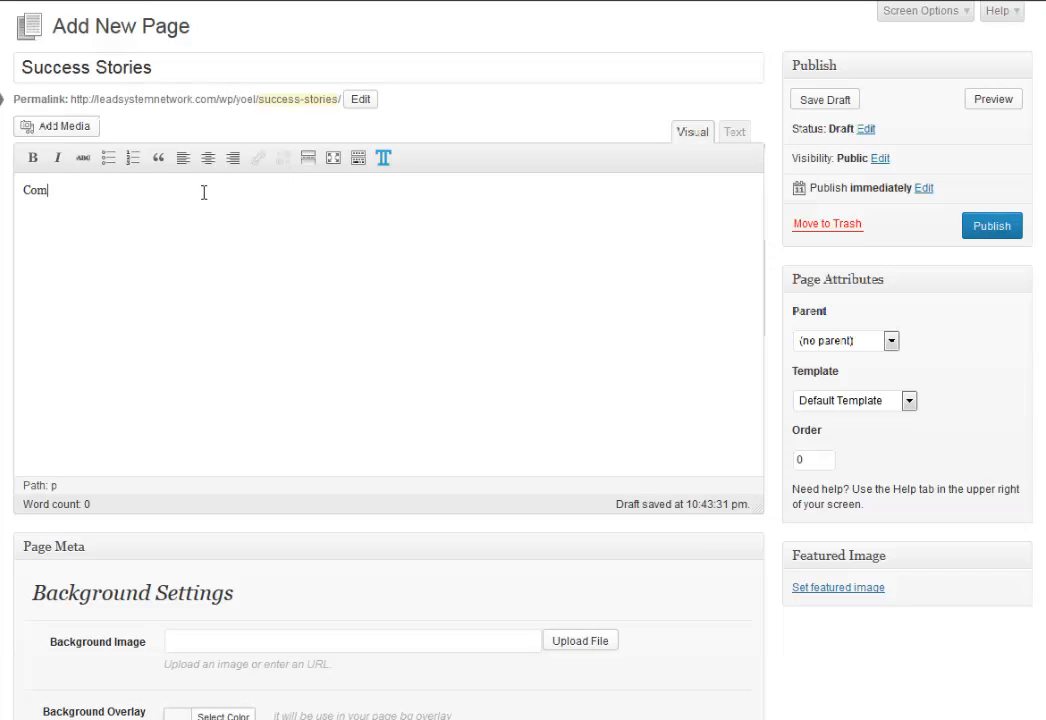
type("Coming soon!")
Apply the Page - With Sidebar template and publish the Success Stories page.
left_click(892, 402)
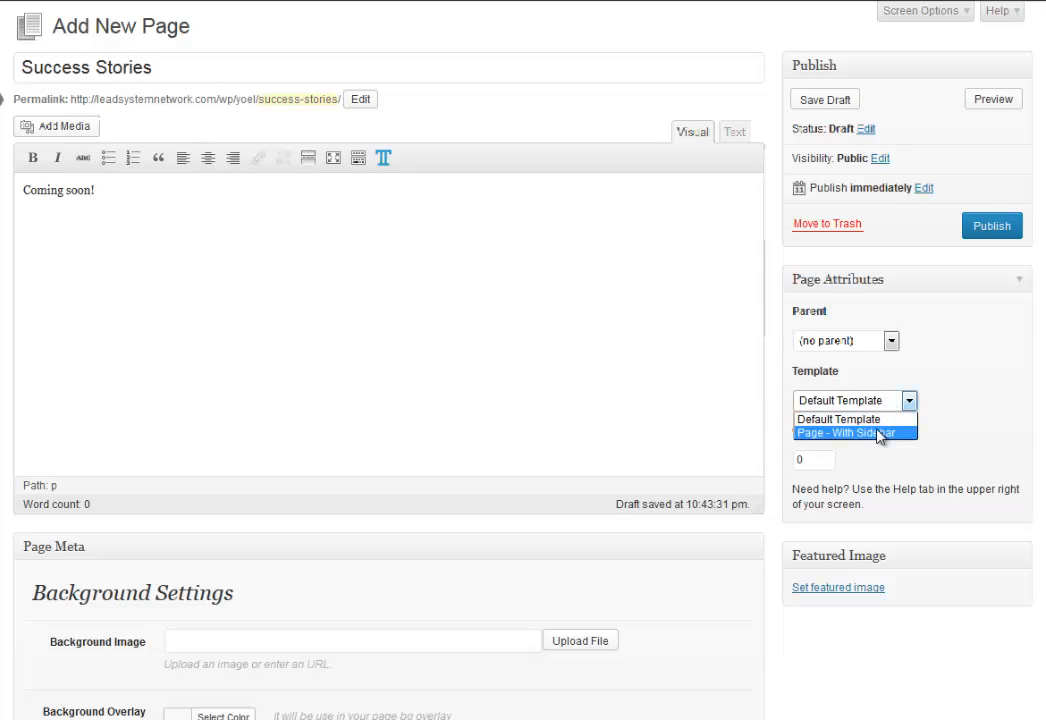
left_click(878, 432)
left_click(992, 232)
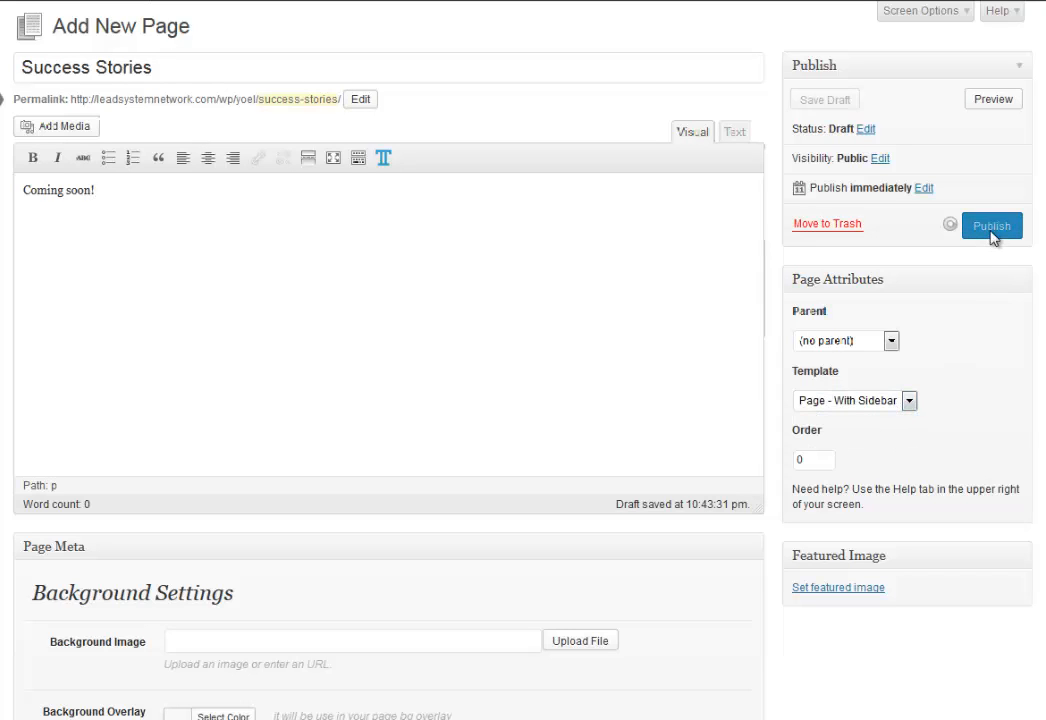
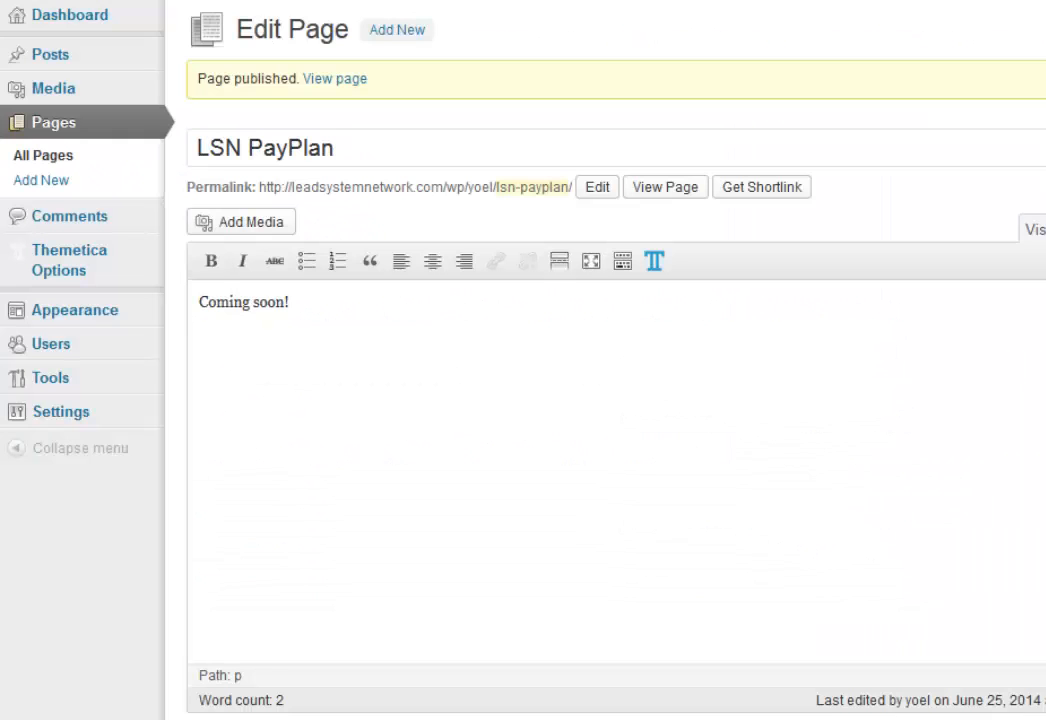
In the menu editor, reorder pages: Success Stories below Our Team, Join LSN near the end, Contact Me last.
mouse_move(112, 316)
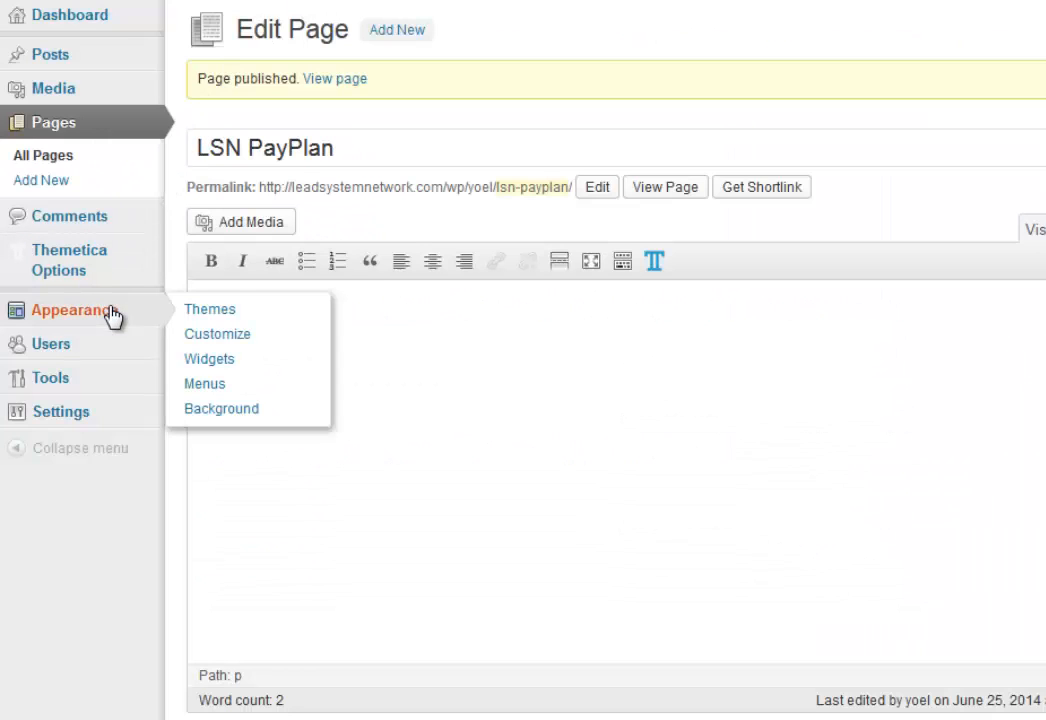
left_click(211, 387)
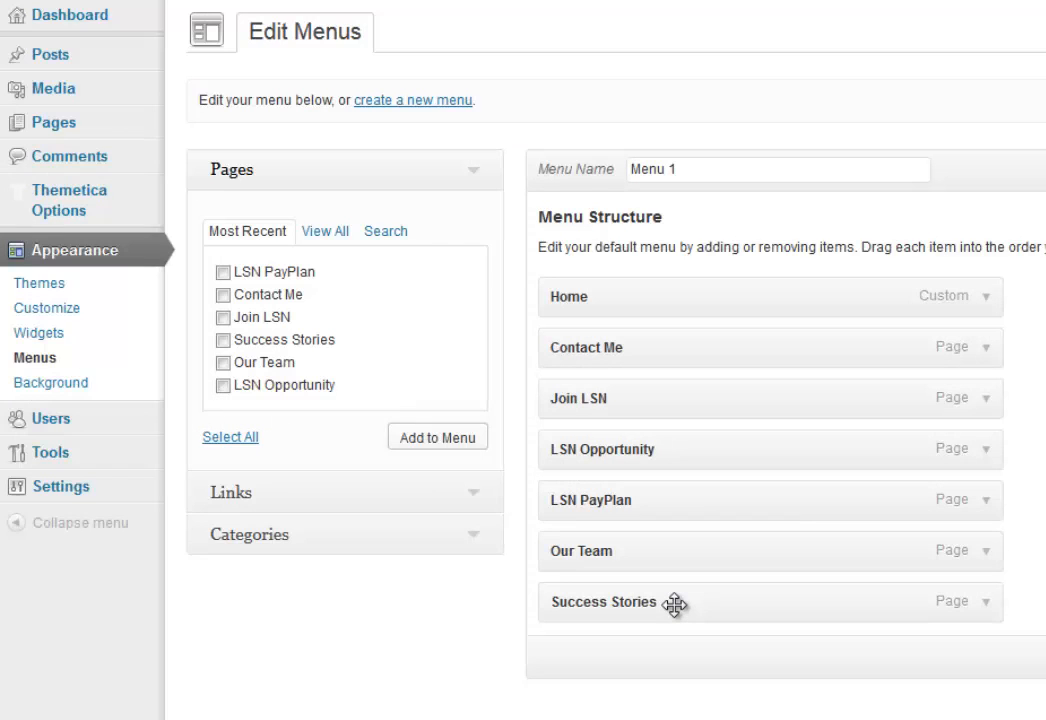
left_click_drag(675, 604, 679, 545)
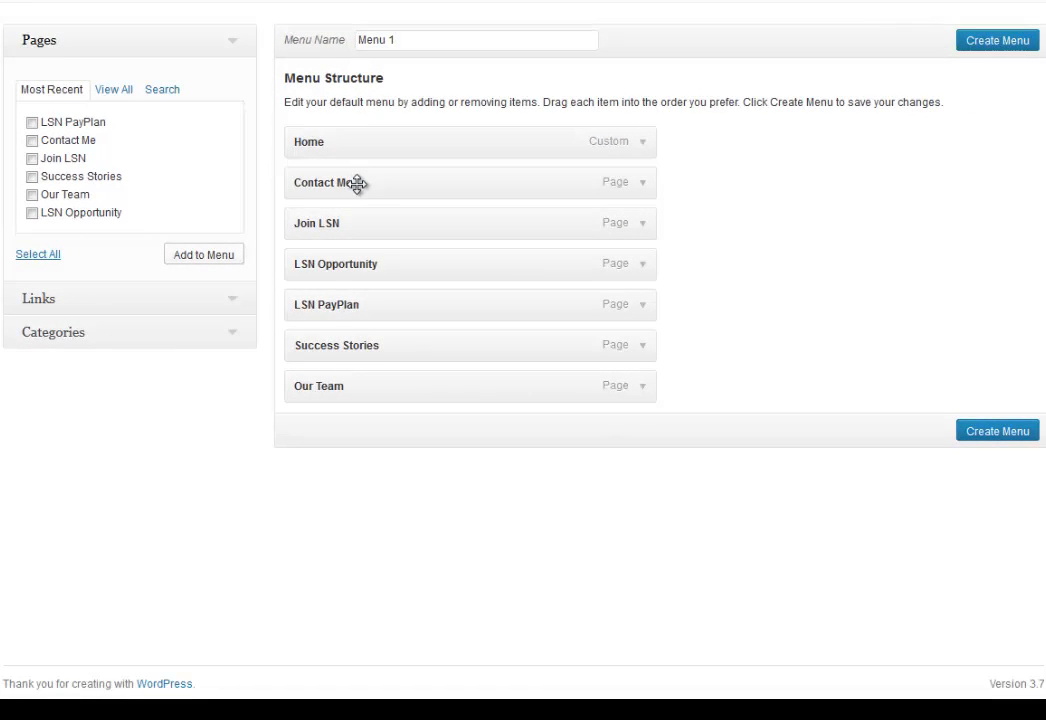
left_click_drag(358, 184, 362, 391)
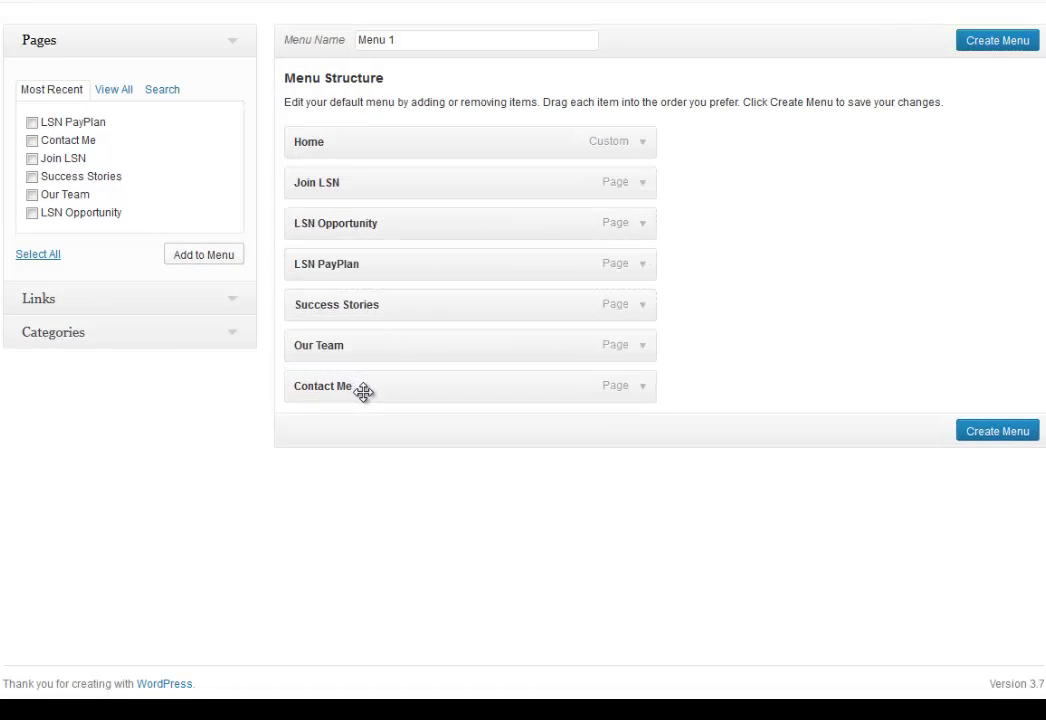
left_click_drag(354, 181, 355, 352)
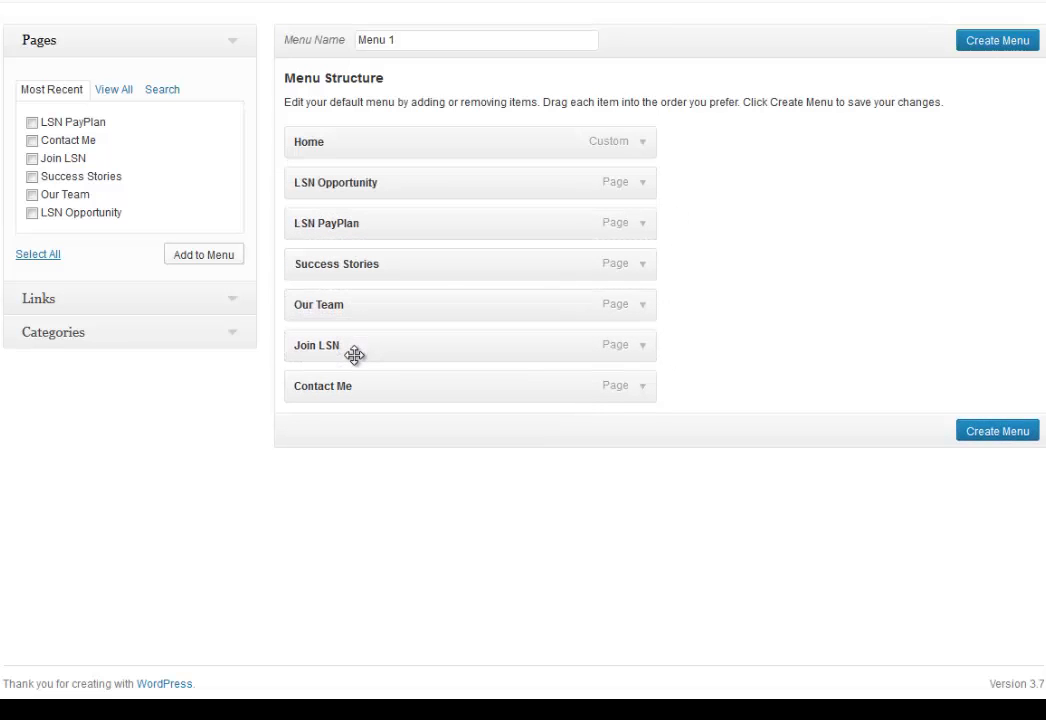
left_click_drag(357, 263, 357, 304)
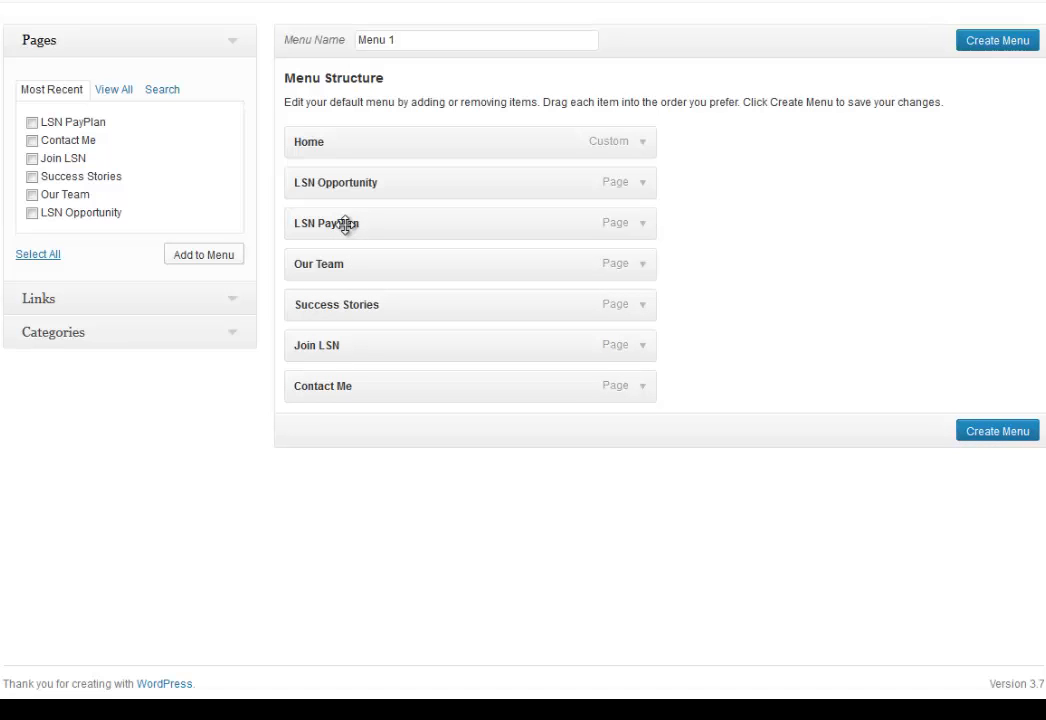
Nest LSN PayPlan under LSN Opportunity and save Menu 1 as the Primary Menu.
left_click_drag(348, 222, 378, 224)
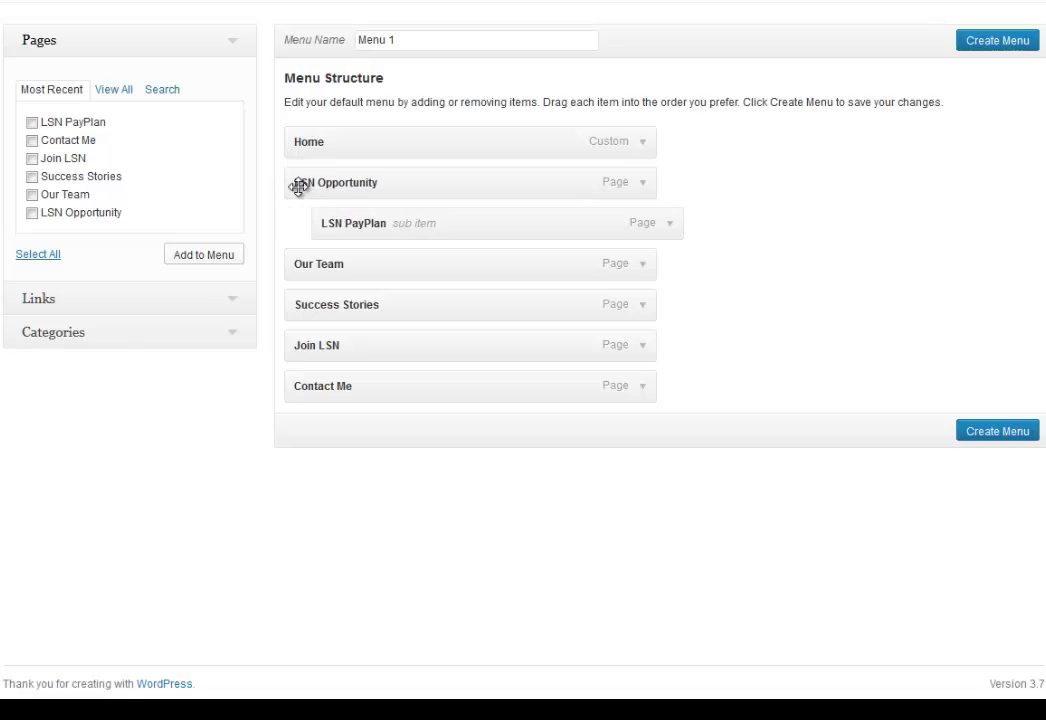
left_click(998, 42)
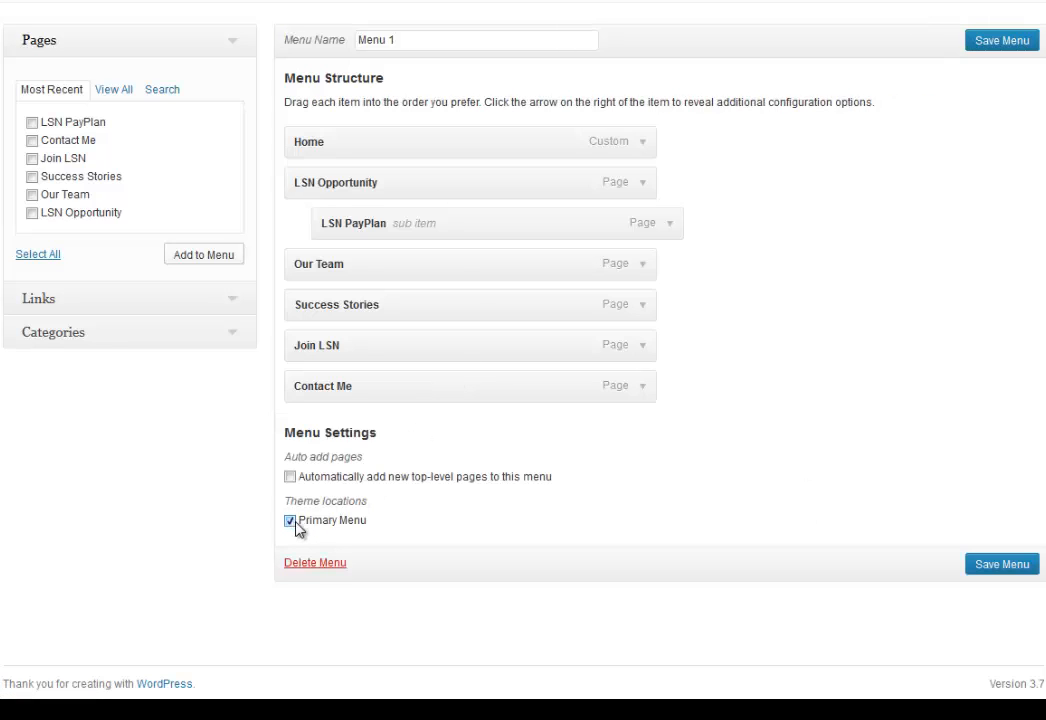
left_click(1018, 570)
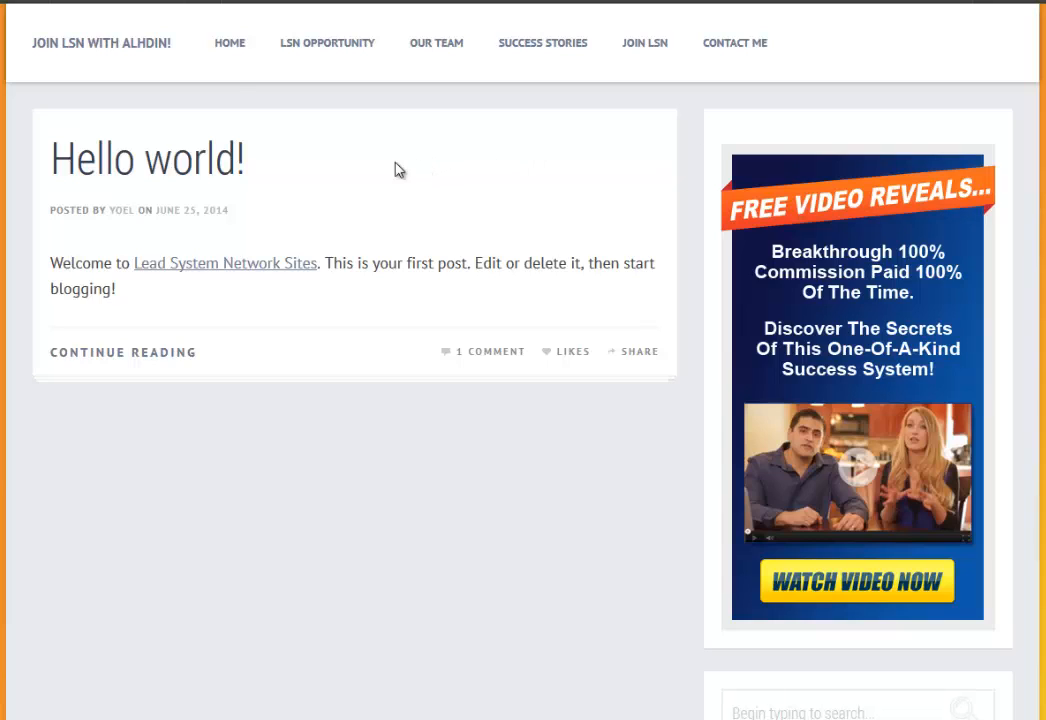
Move LSN PayPlan back to the top level, save the menu, and reload the site to verify.
mouse_move(304, 48)
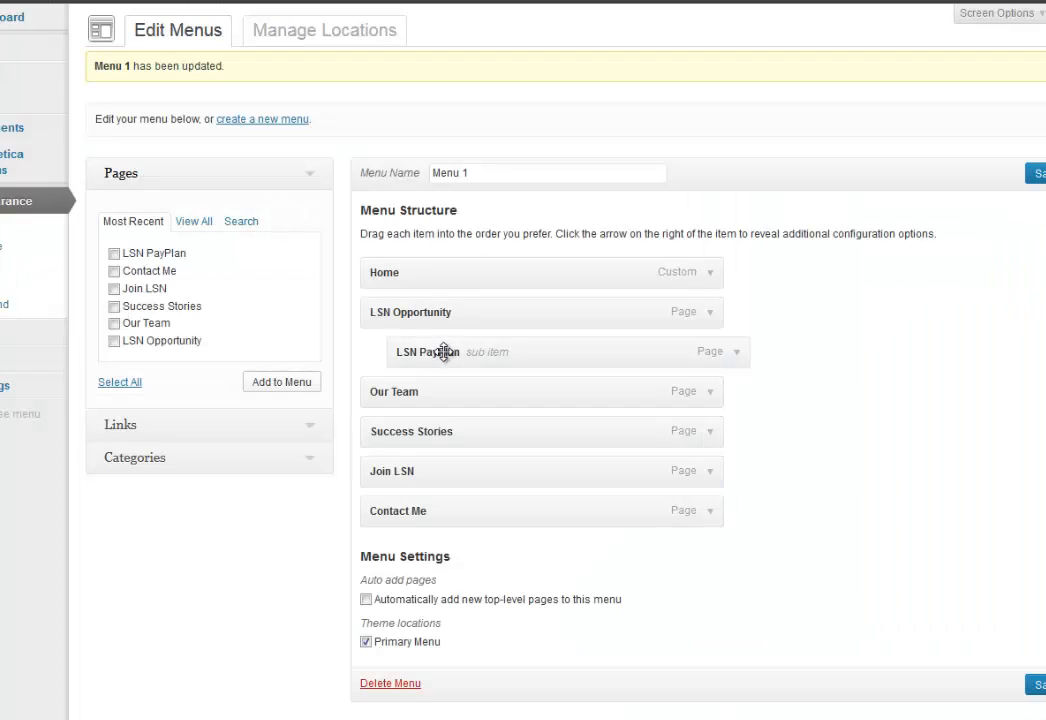
left_click_drag(437, 352, 422, 352)
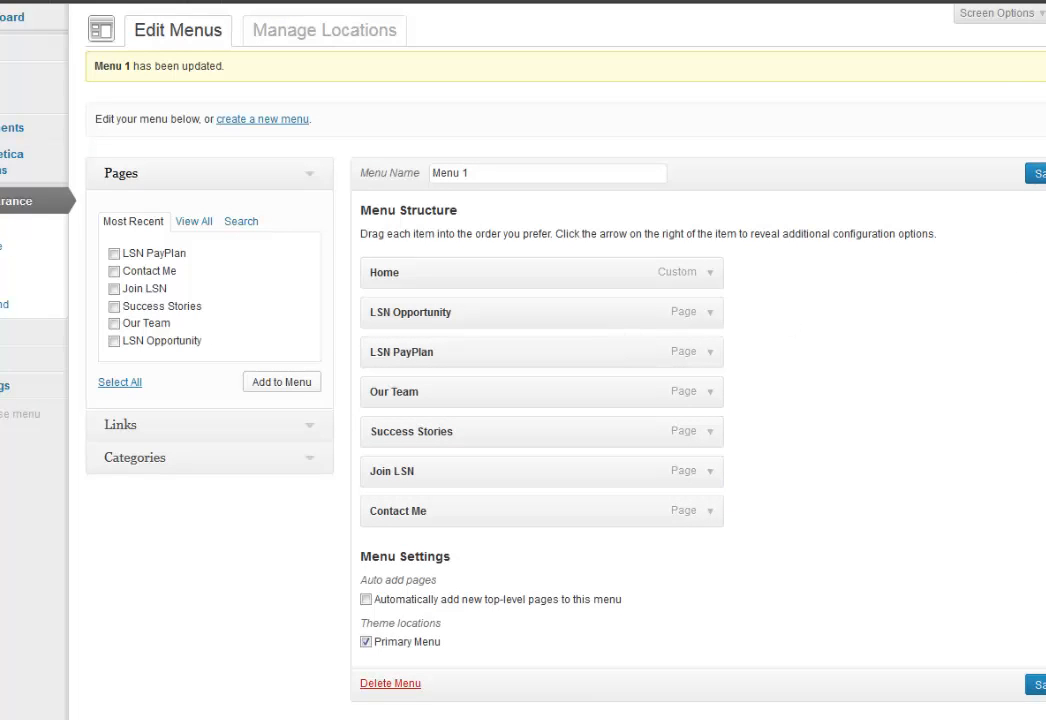
left_click(1038, 175)
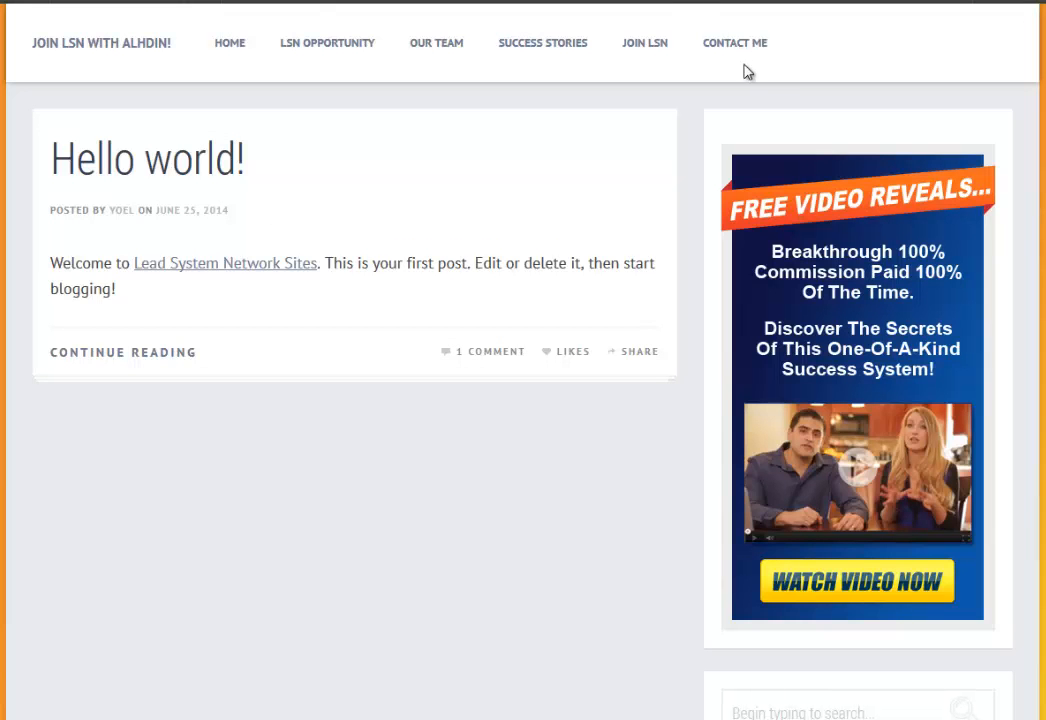
key("F5")
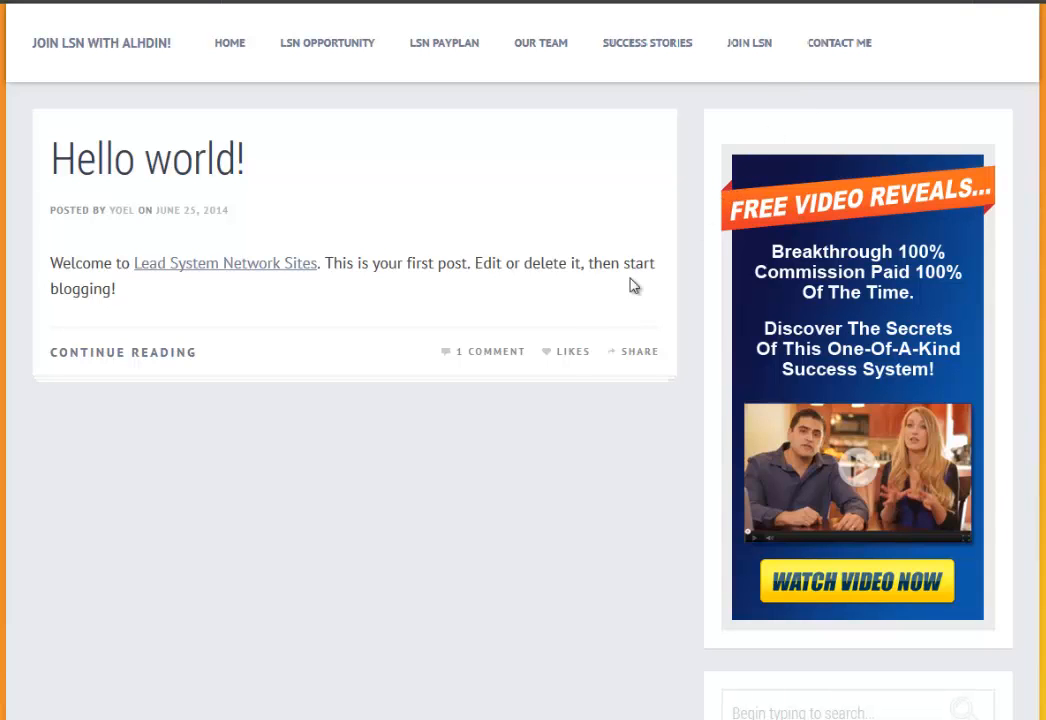
scroll(596, 479, "down", 2)
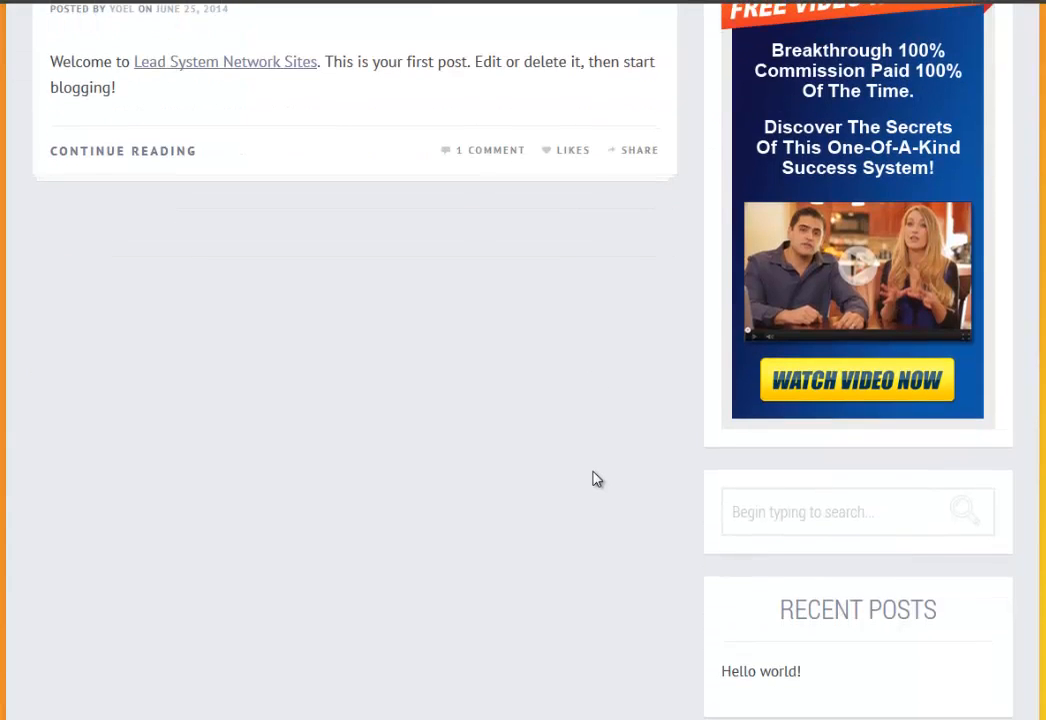
scroll(592, 468, "up", 2)
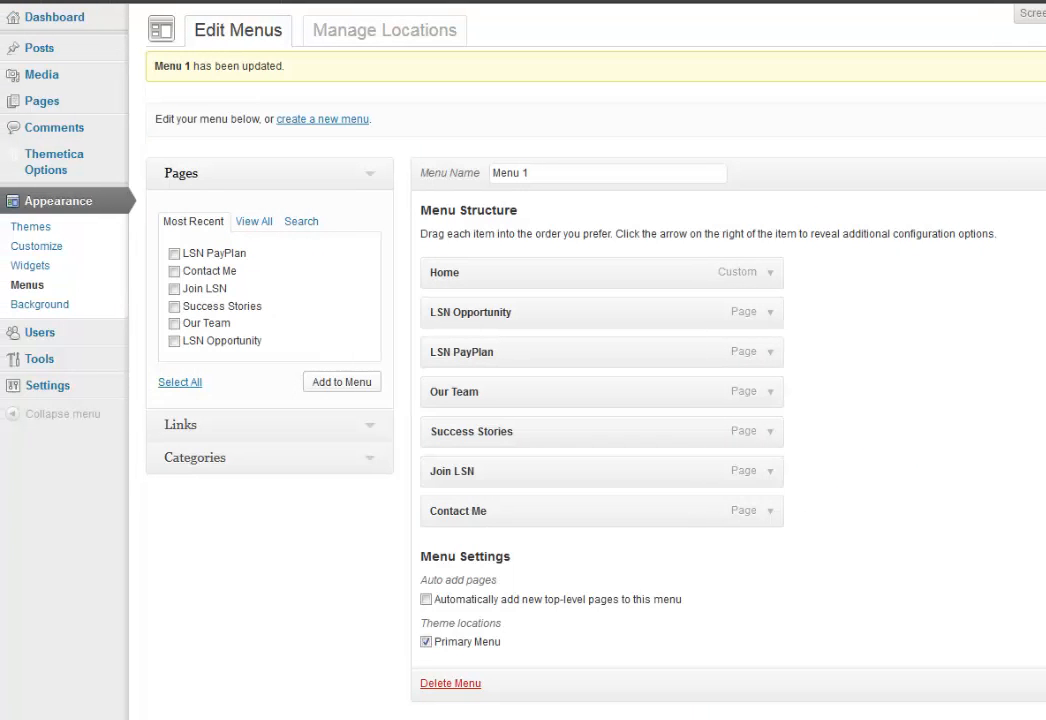
mouse_move(61, 49)
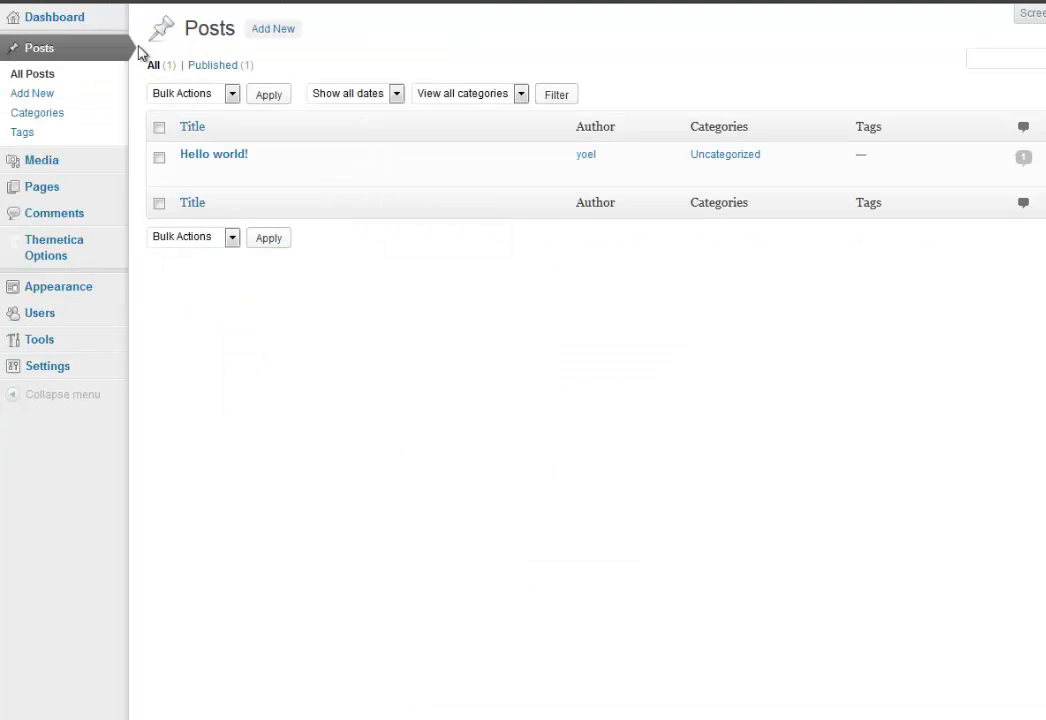
Rename the Uncategorized category to 'LSN Opportunity', clearing its old slug.
left_click(30, 120)
mouse_move(612, 167)
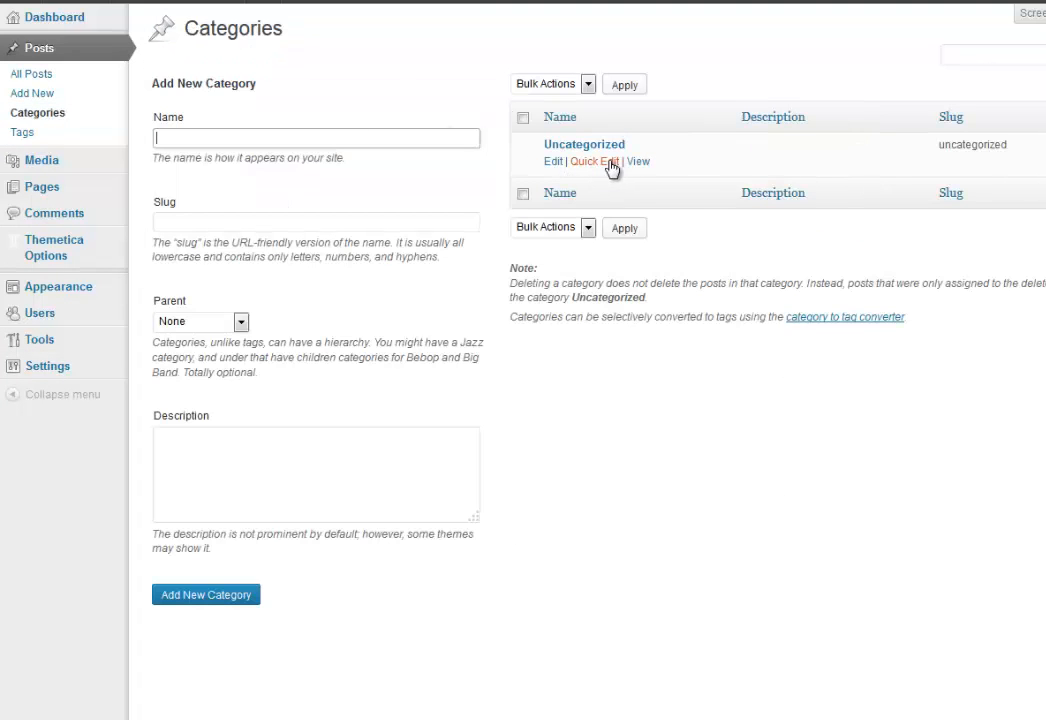
left_click(554, 162)
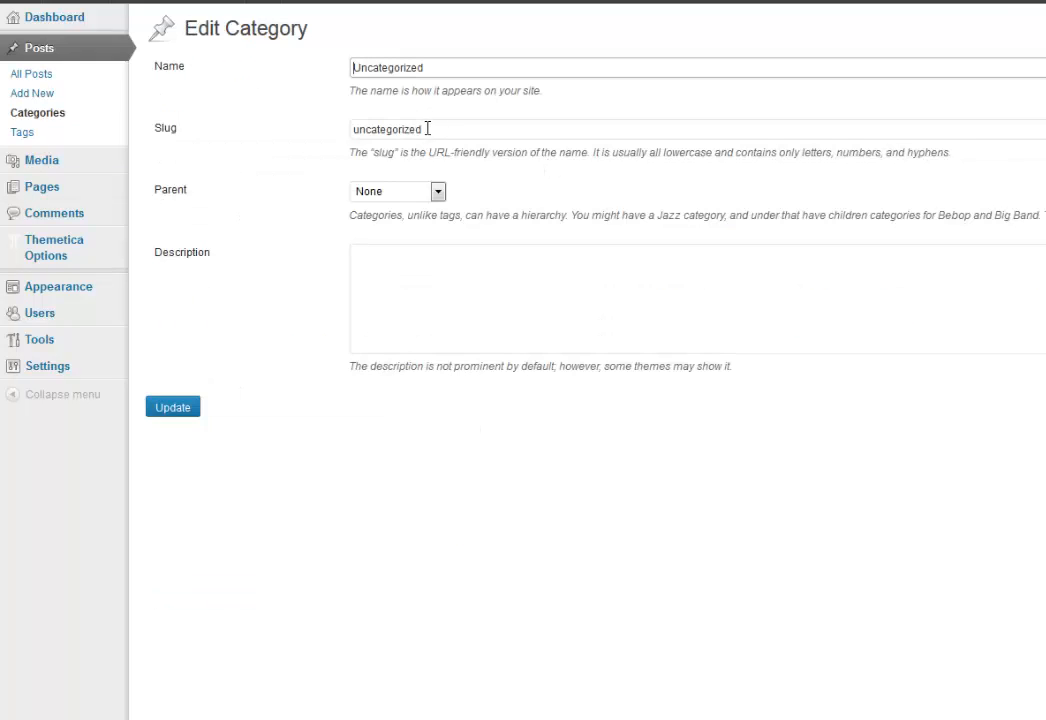
left_click_drag(427, 129, 287, 135)
key("BackSpace")
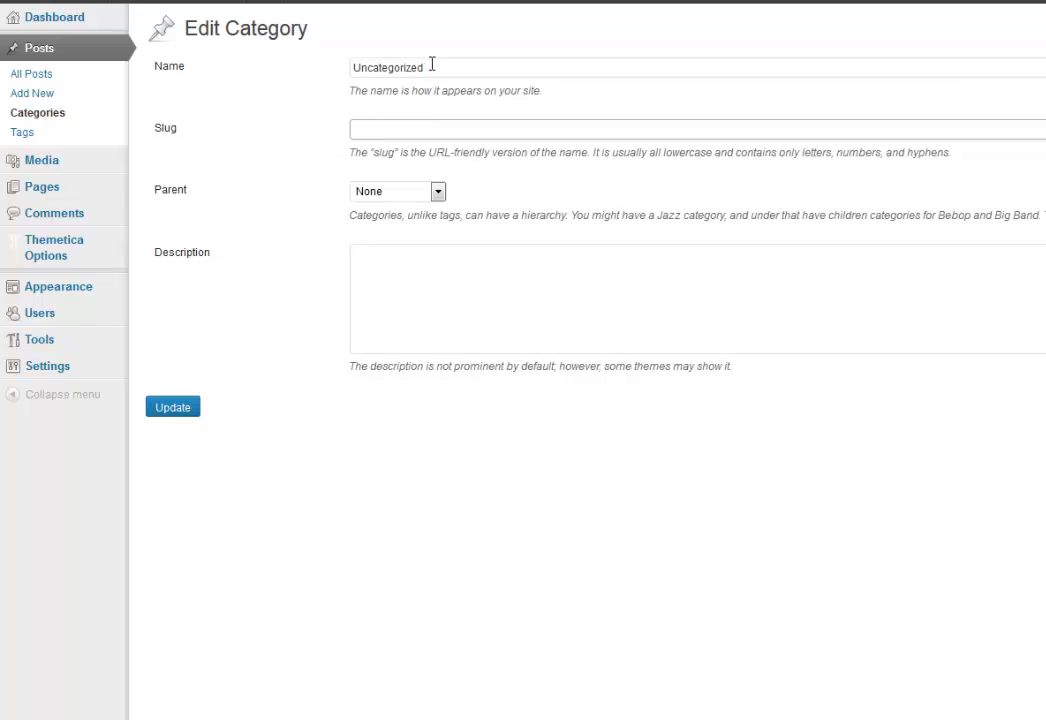
left_click_drag(432, 67, 264, 66)
key("BackSpace")
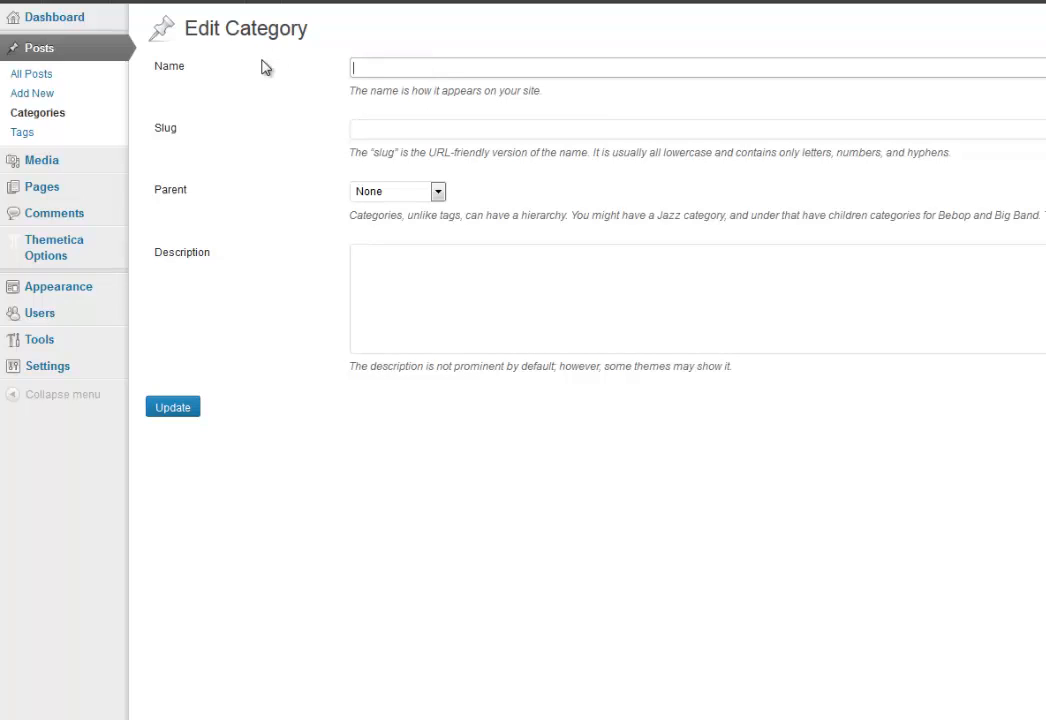
type("LSN opp")
key("BackSpace")
type("O")
left_click(184, 410)
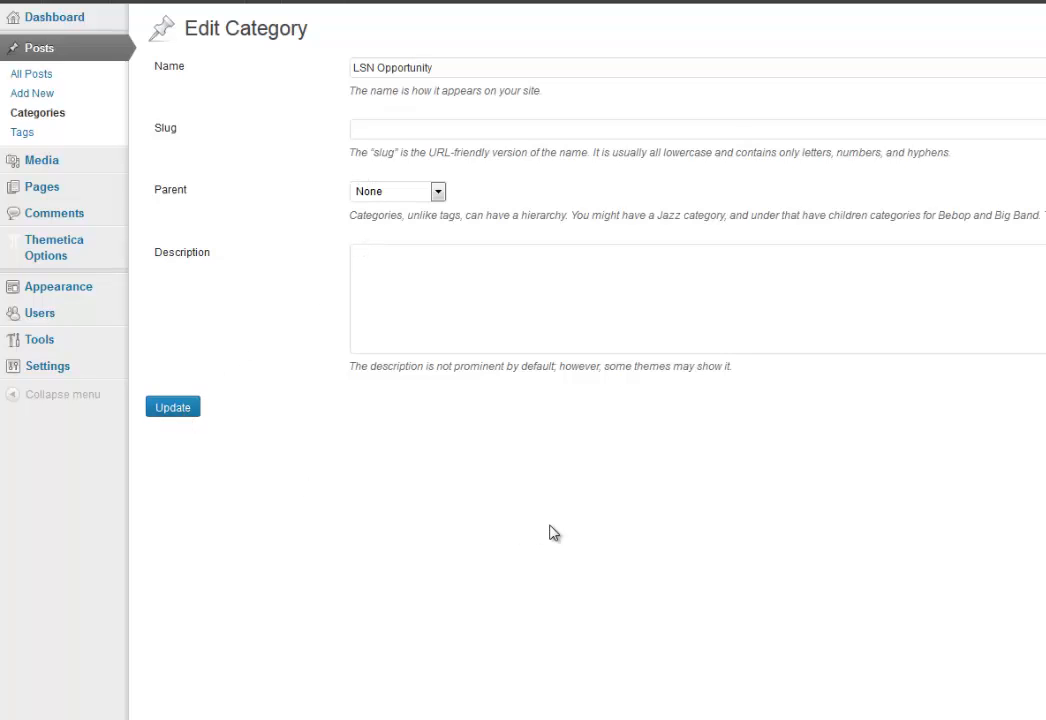
Add a new category named 'LSN Products'.
left_click(295, 189)
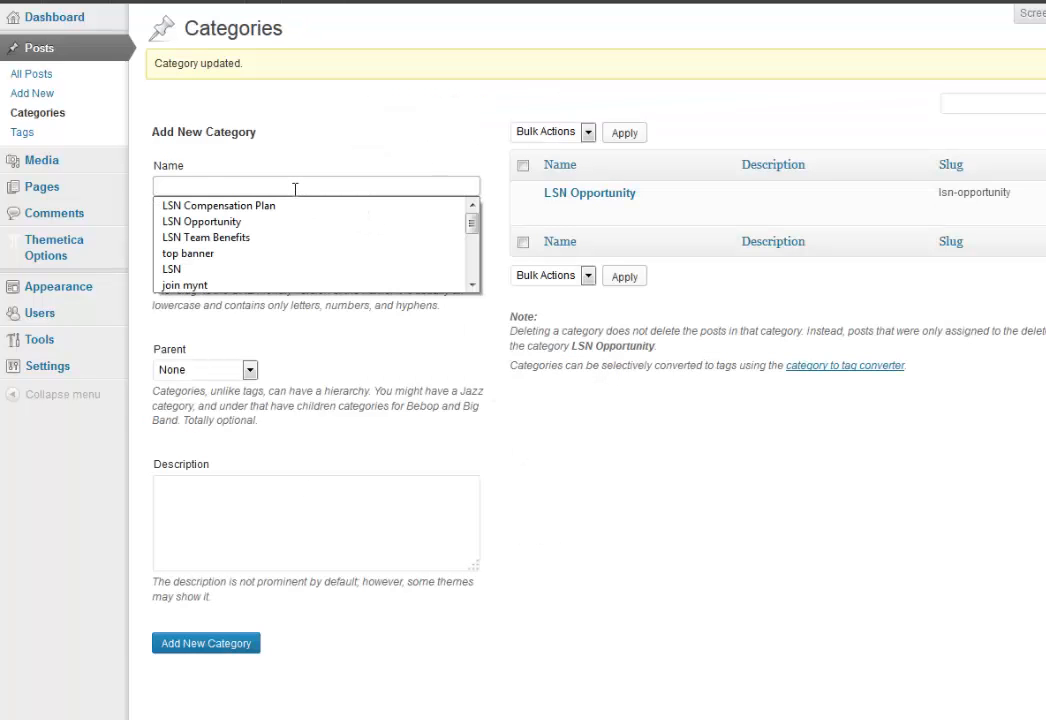
type("LSn Produ")
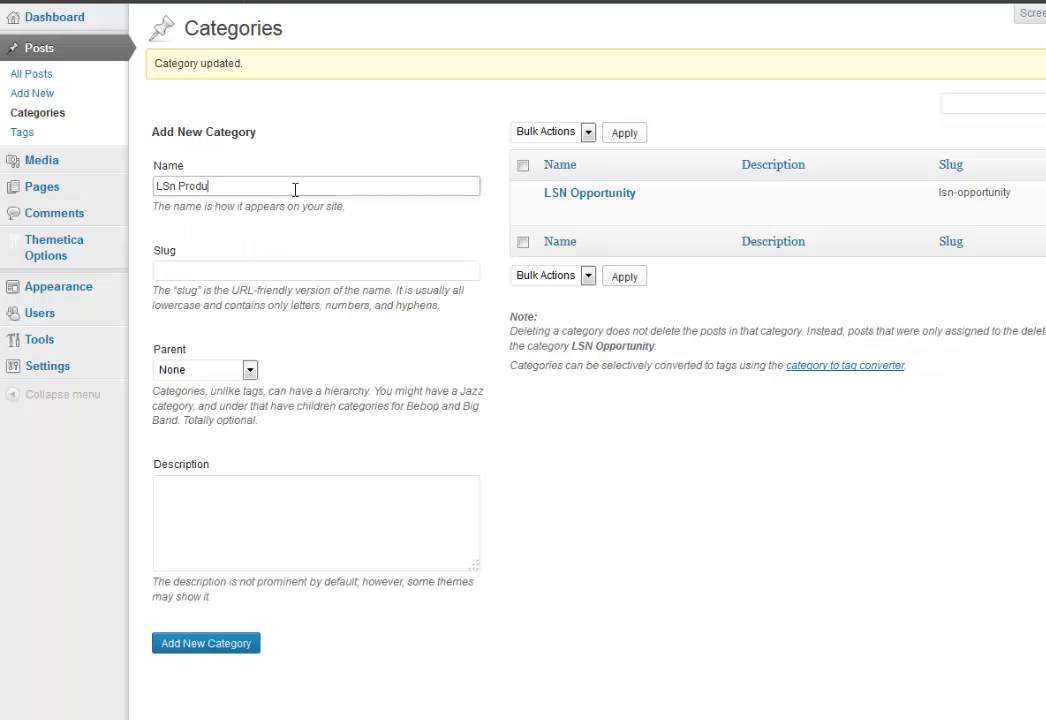
type("cts")
key("BackSpace")
type("N")
left_click(231, 657)
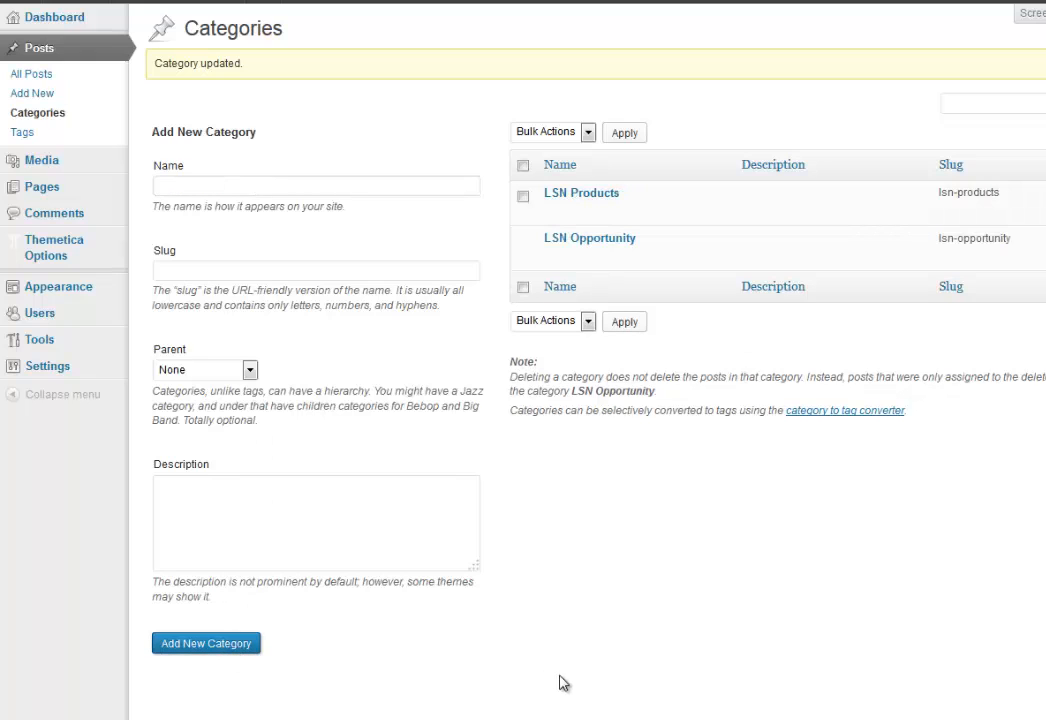
Add a new category named 'LSN Compensation Plan'.
left_click(253, 184)
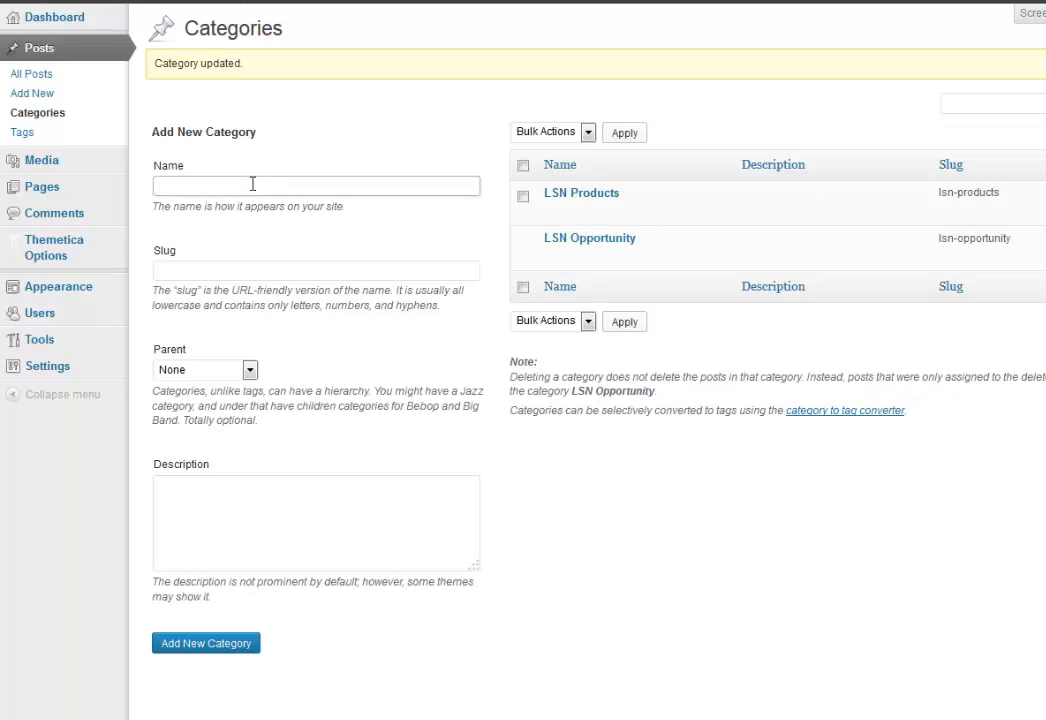
type("LSN")
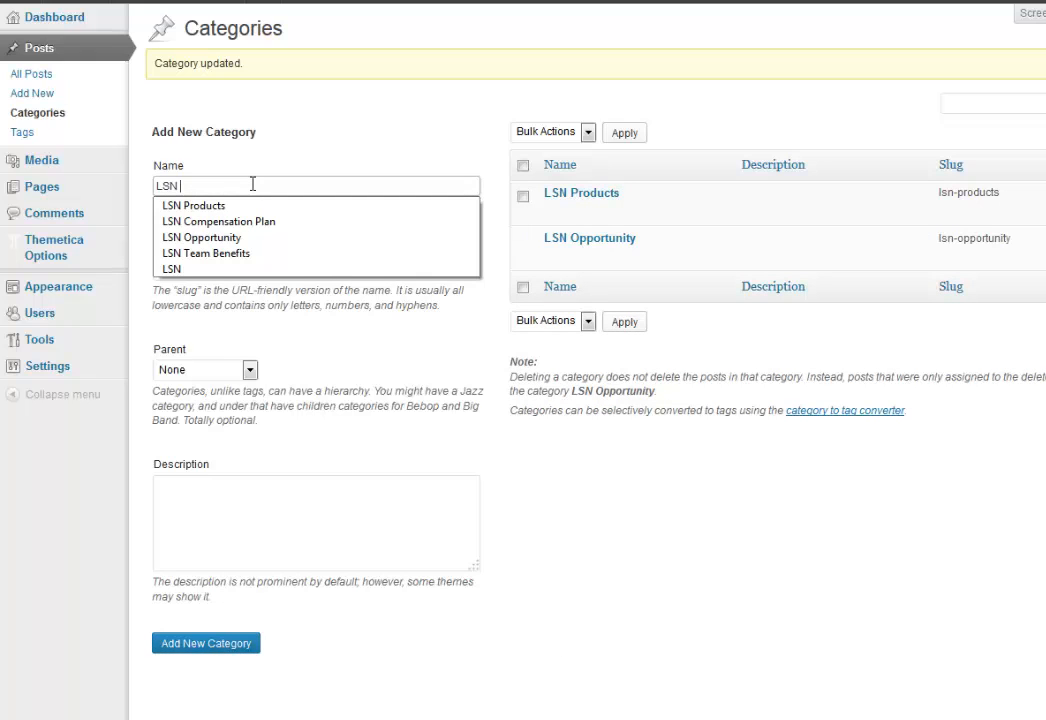
left_click(220, 229)
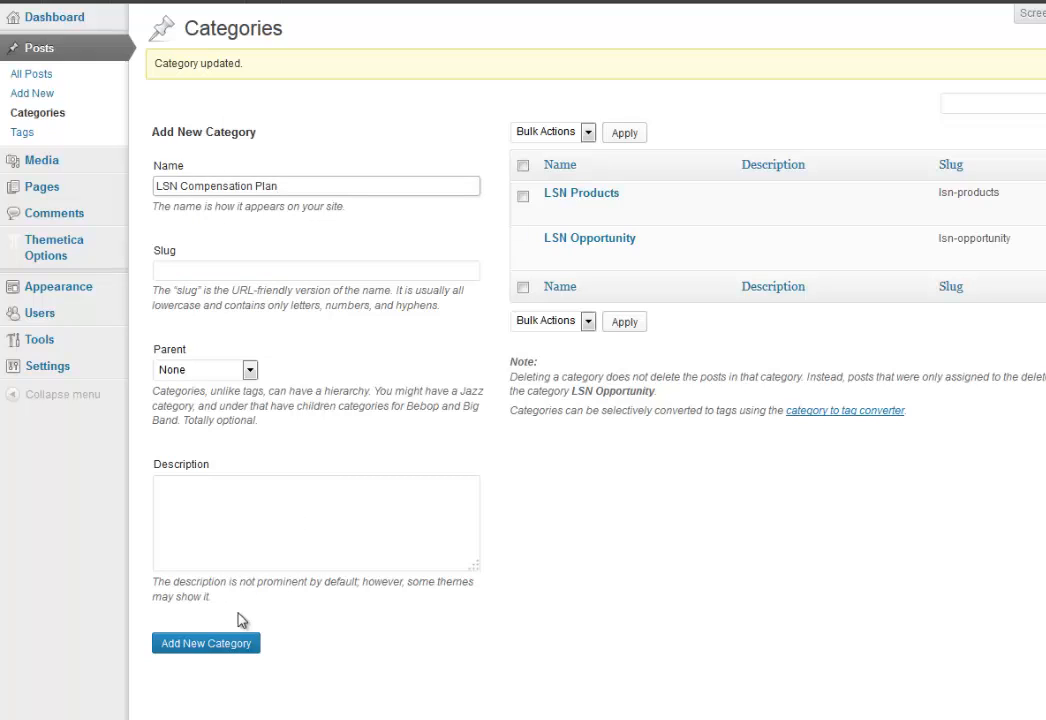
left_click(236, 645)
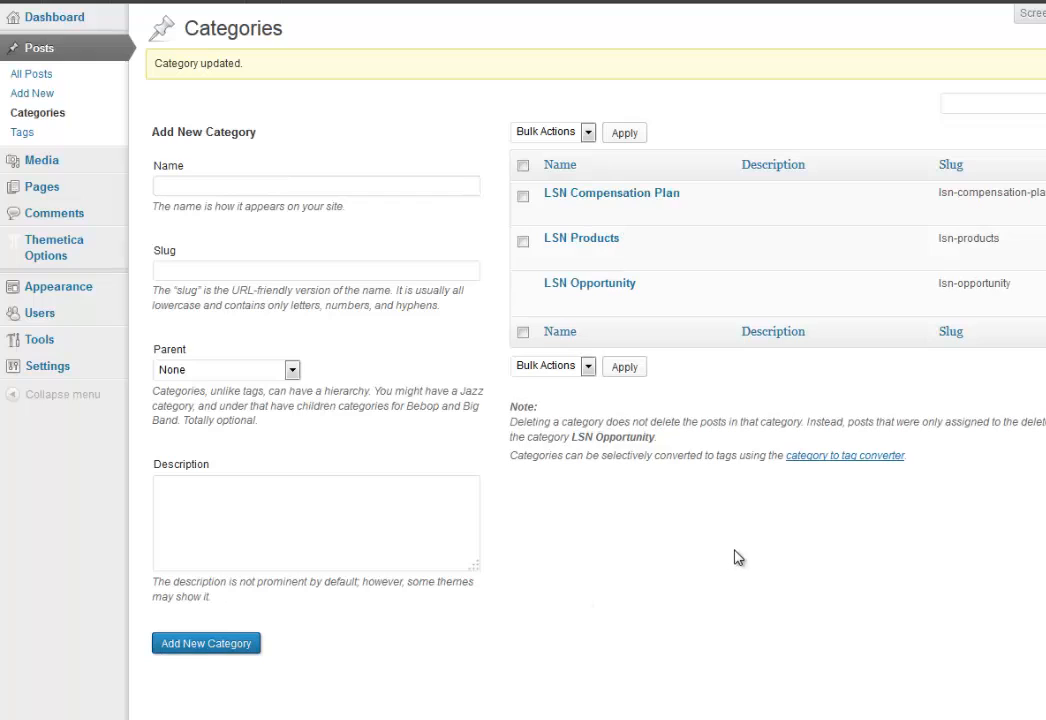
mouse_move(631, 226)
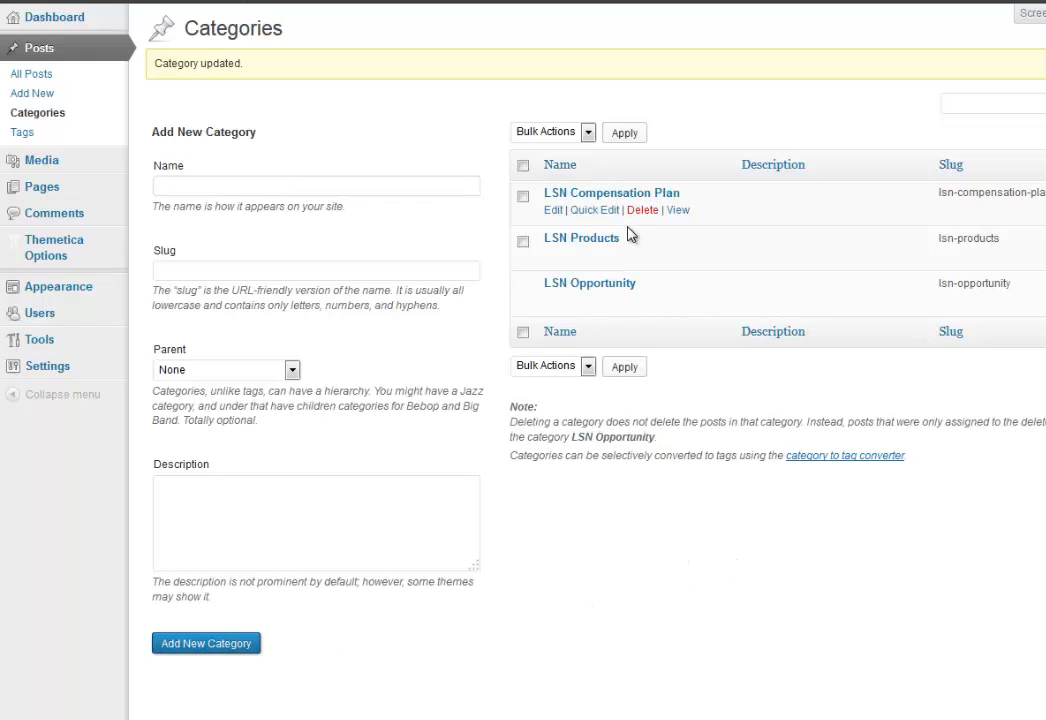
Retitle the Hello world! post to 'LSN Pays Weekly! Join The LSN Opportunity Today!'.
left_click(32, 76)
mouse_move(261, 171)
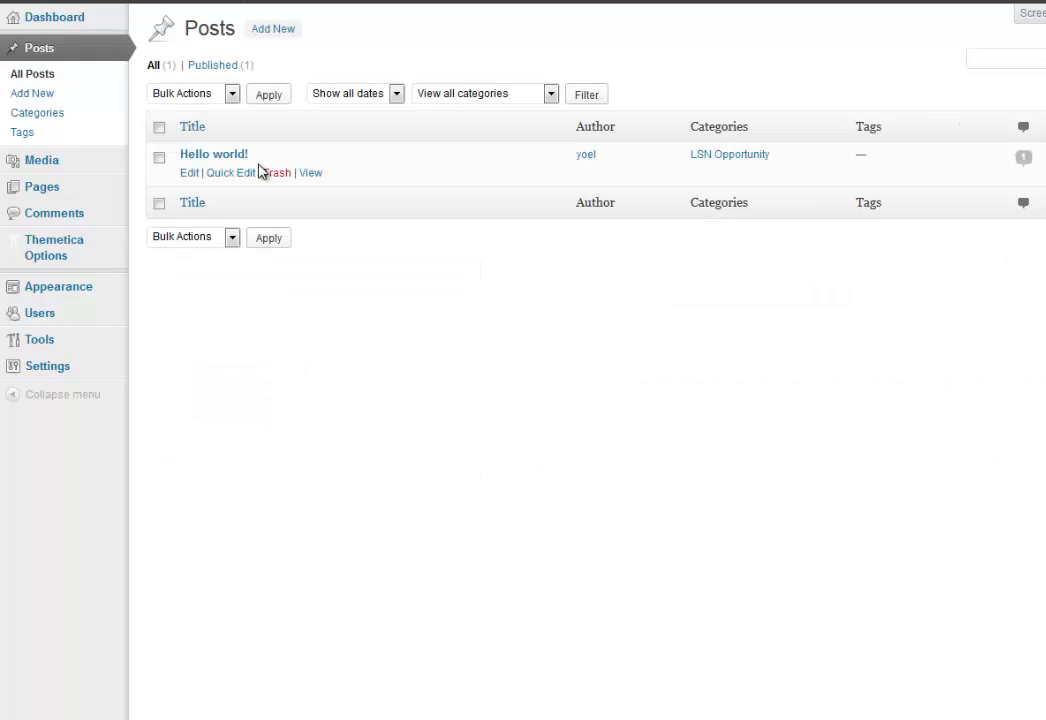
left_click(189, 174)
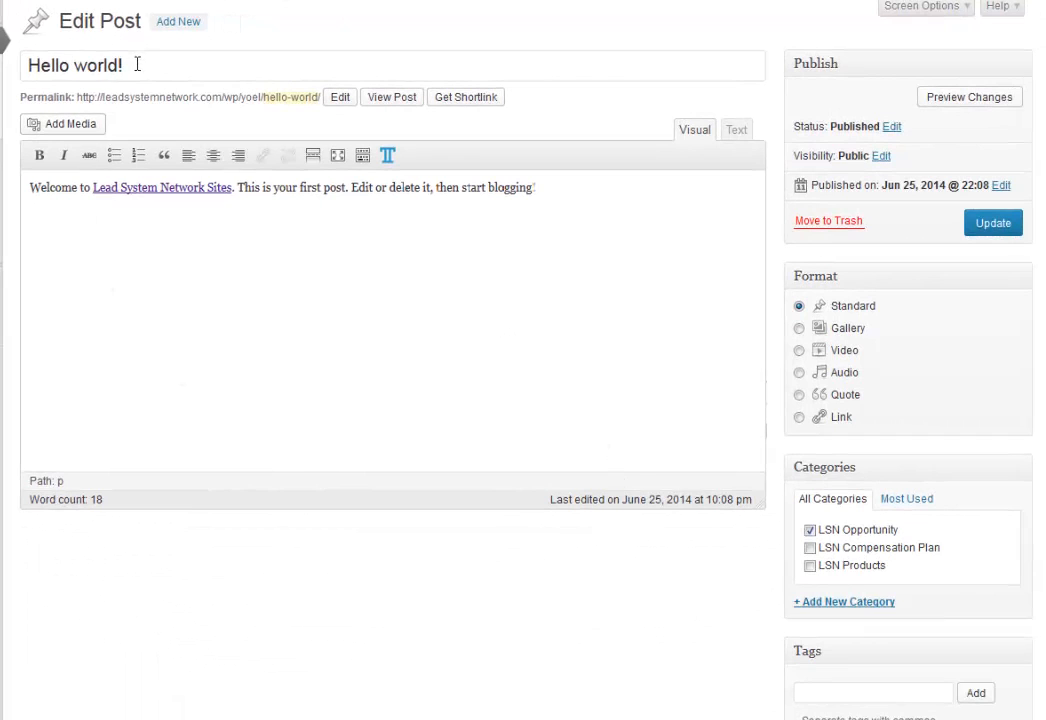
left_click_drag(137, 64, 26, 60)
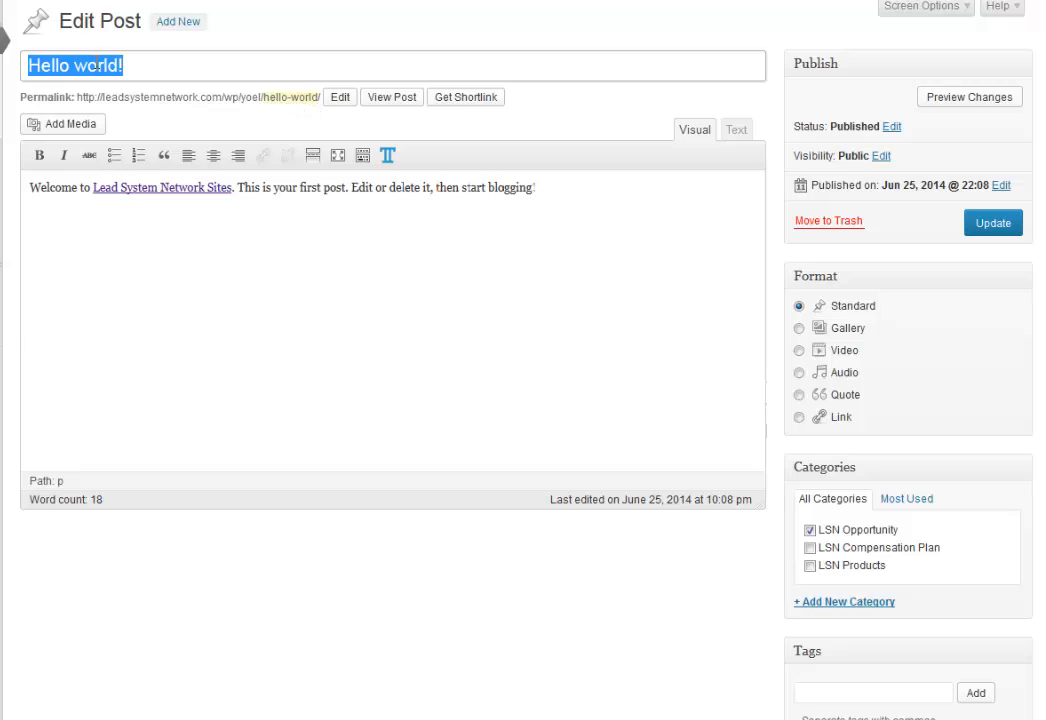
type("LSN")
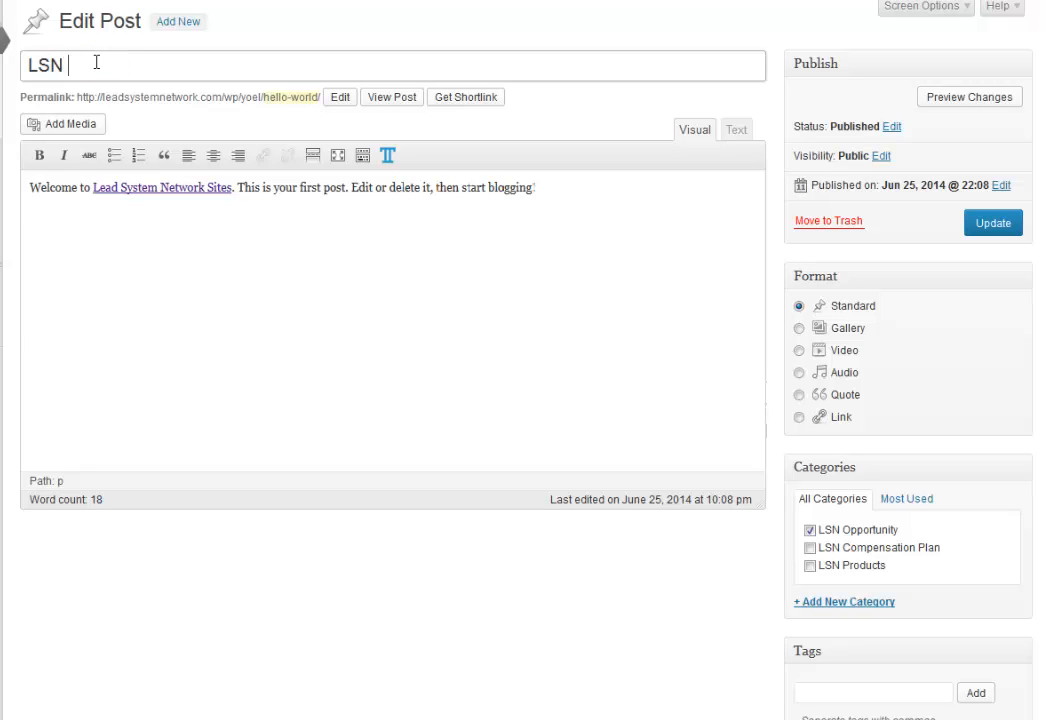
type(" Pays W")
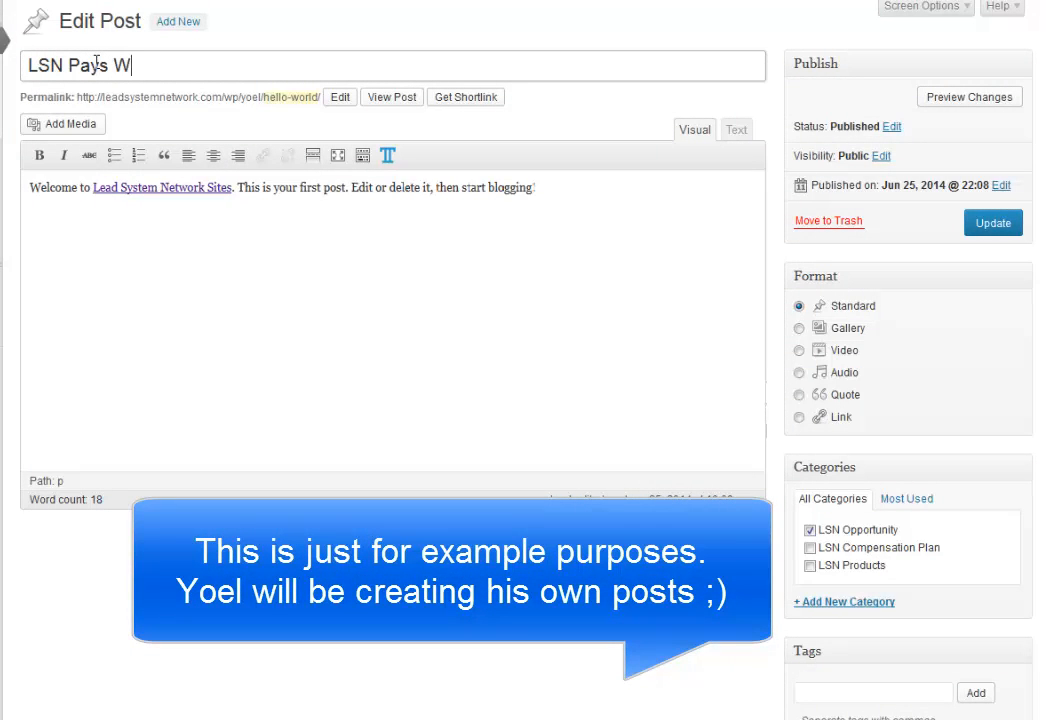
type("eekly! Join ")
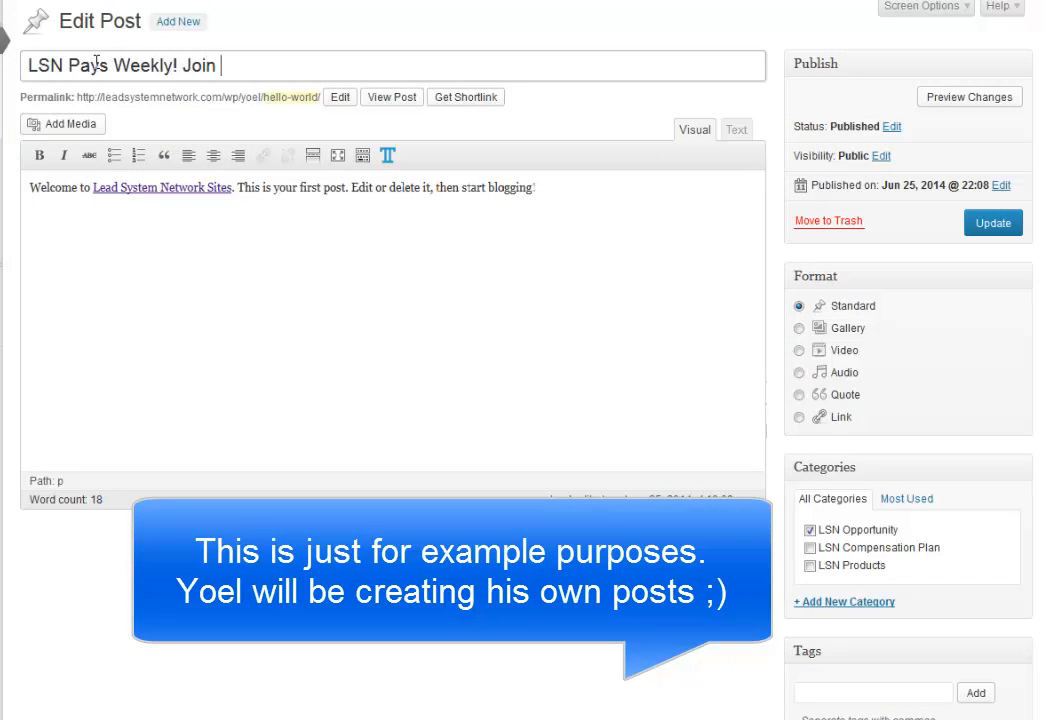
type("The")
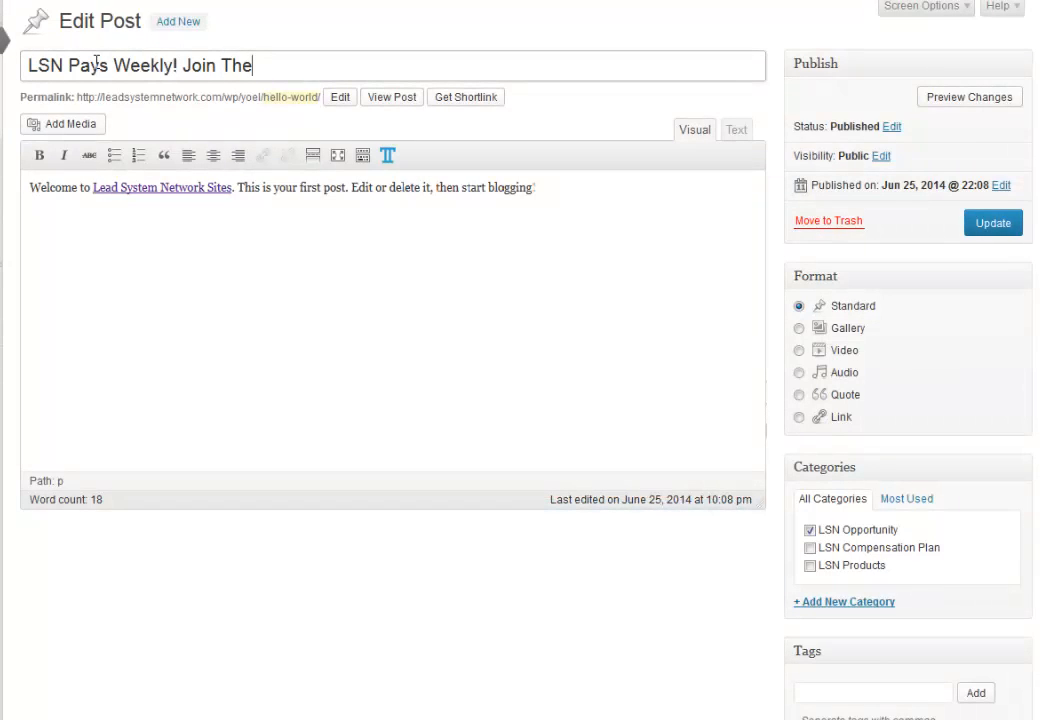
type(" LSN opportunity Today!")
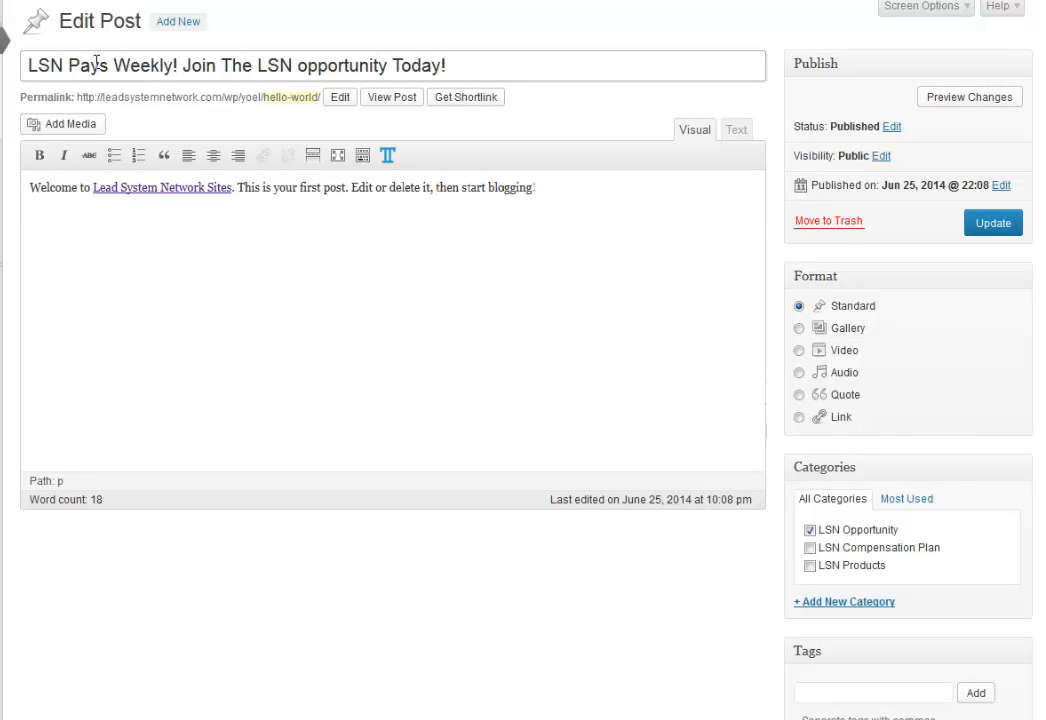
left_click(309, 64)
key("BackSpace")
type("O")
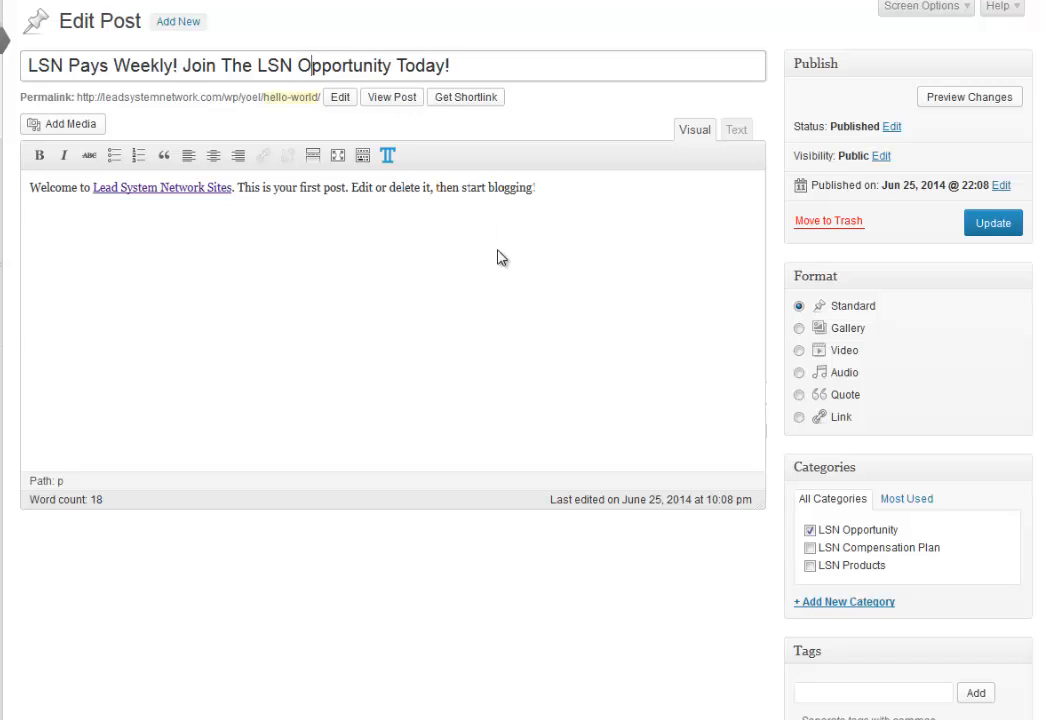
Change the post's permalink slug to 'lsn-pays-weekly'.
left_click(341, 99)
left_click_drag(340, 96, 251, 97)
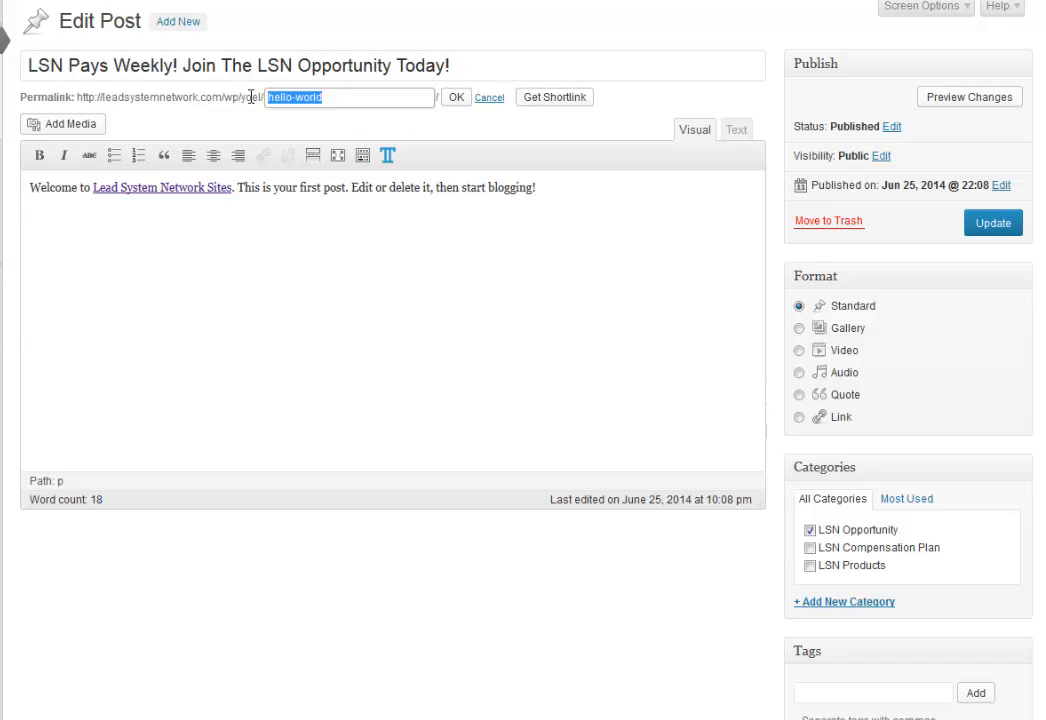
key("BackSpace")
type("l")
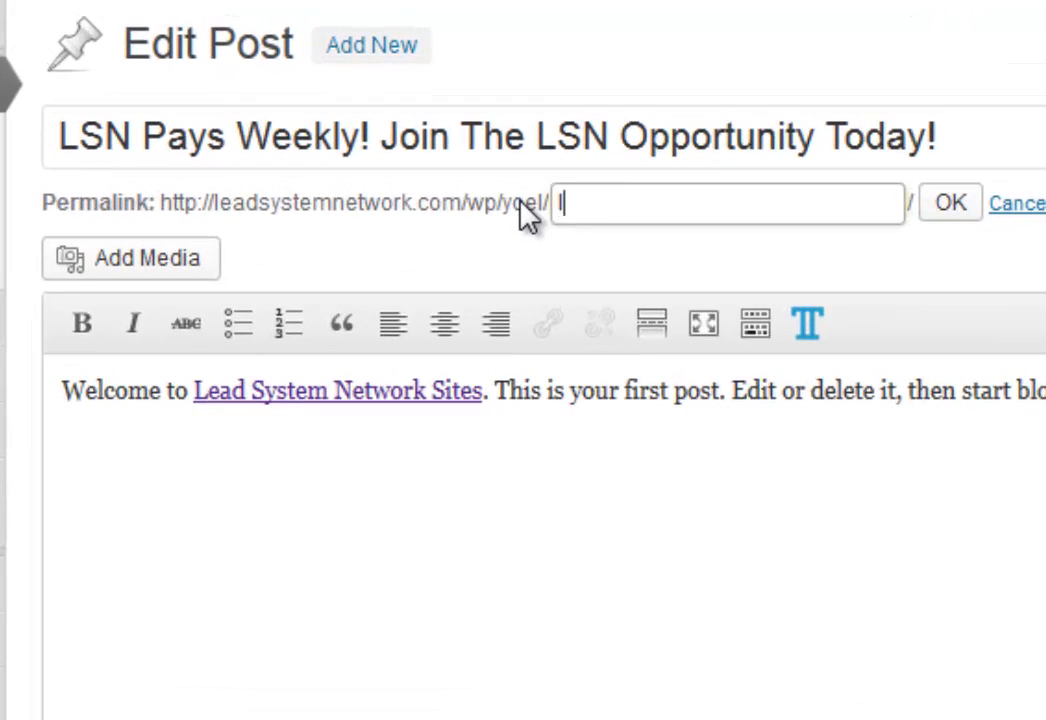
type("sn=pays-")
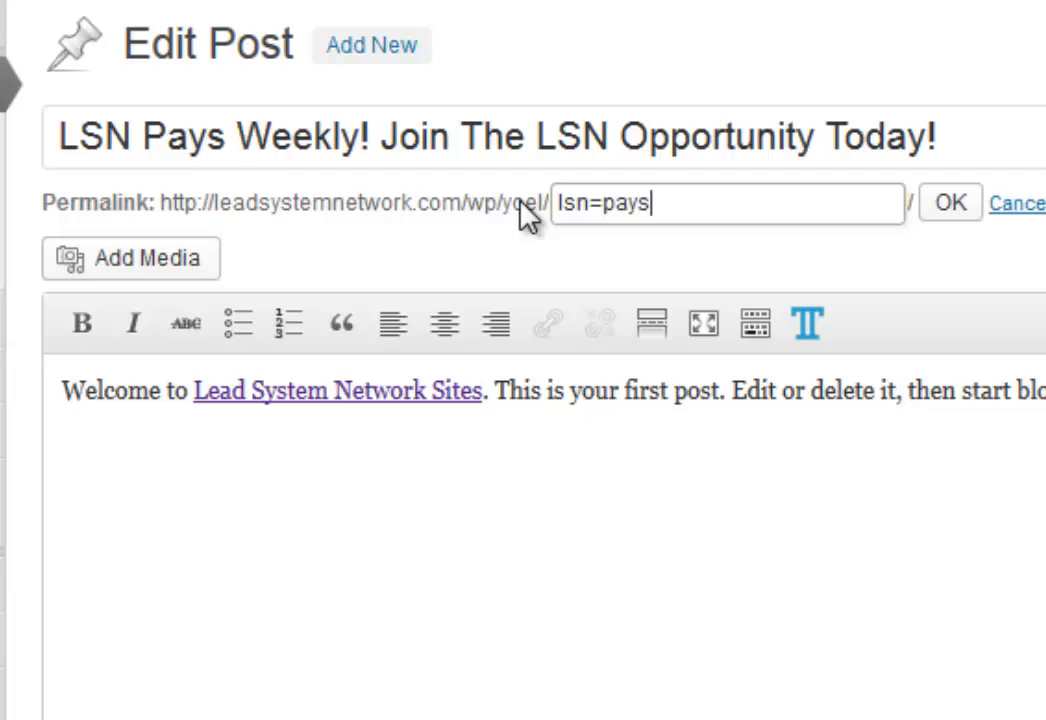
key("BackSpace")
key("BackSpace")
key("BackSpace")
key("BackSpace")
key("BackSpace")
key("BackSpace")
key("BackSpace")
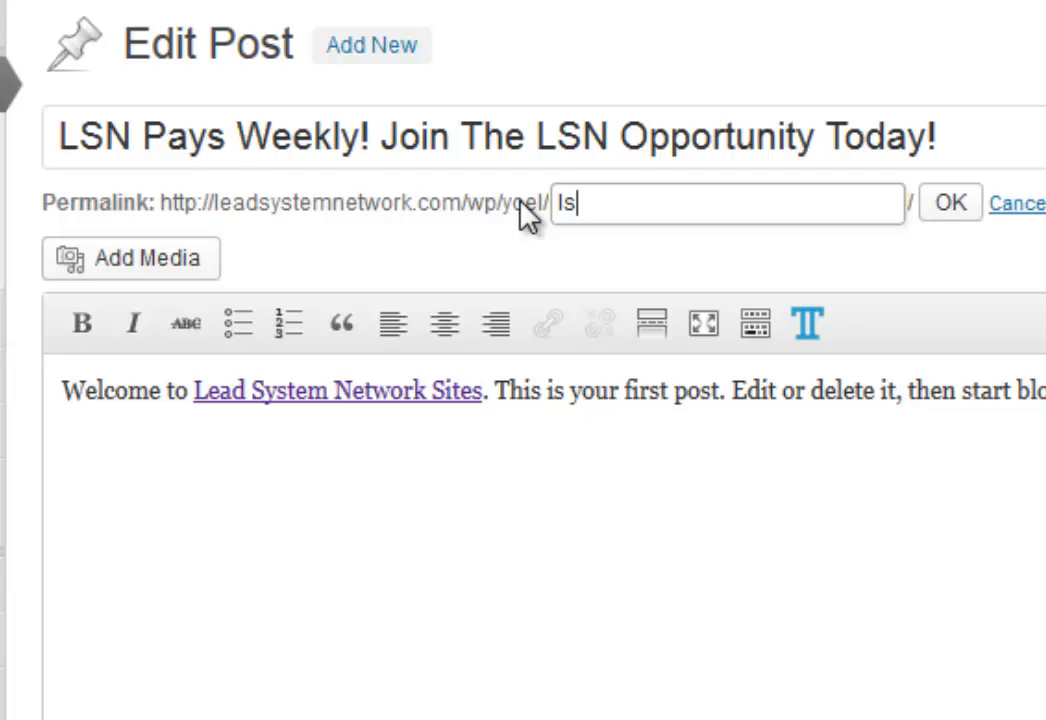
type("n-pays-")
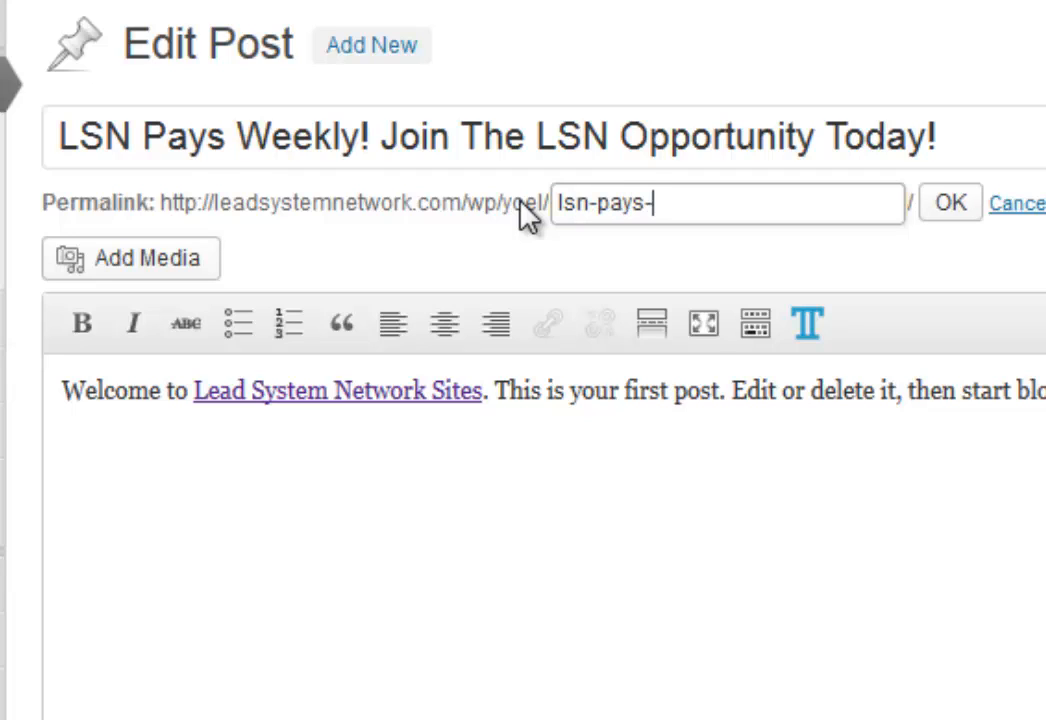
type("weekly")
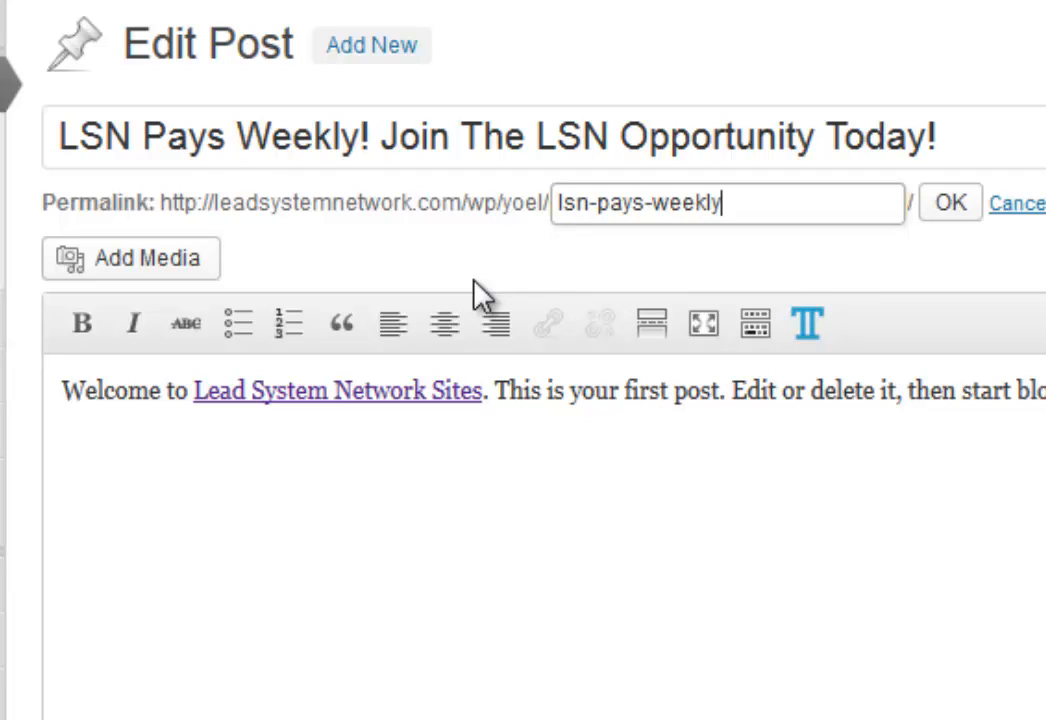
left_click(952, 205)
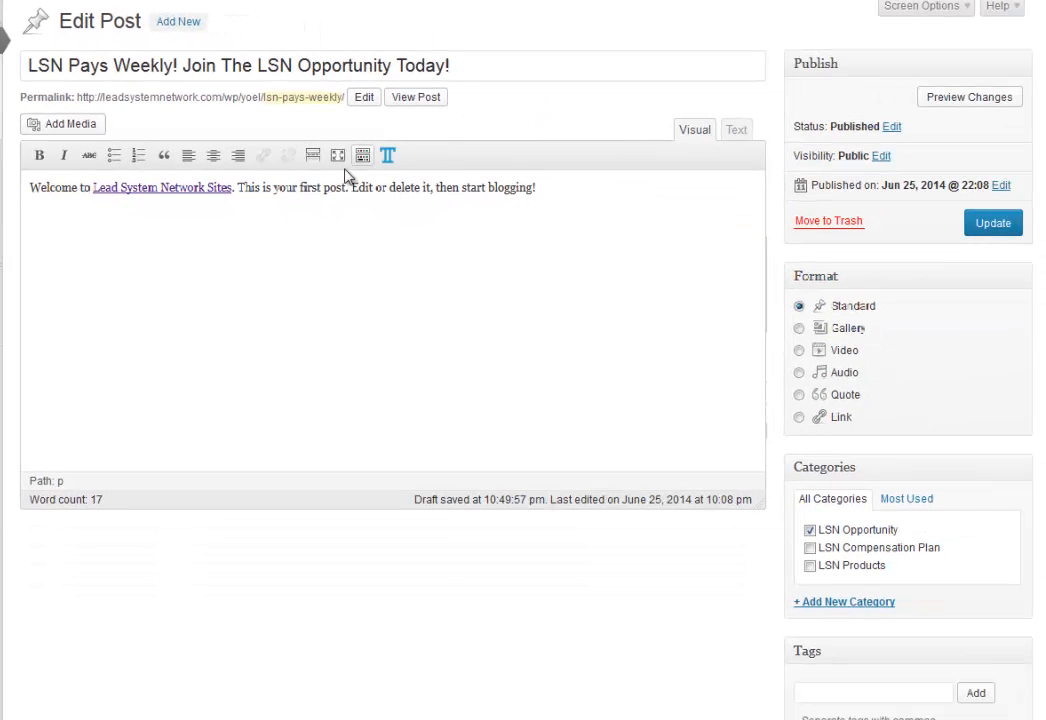
Replace the welcome paragraph with the text 'Coming soon'.
left_click_drag(549, 187, 30, 196)
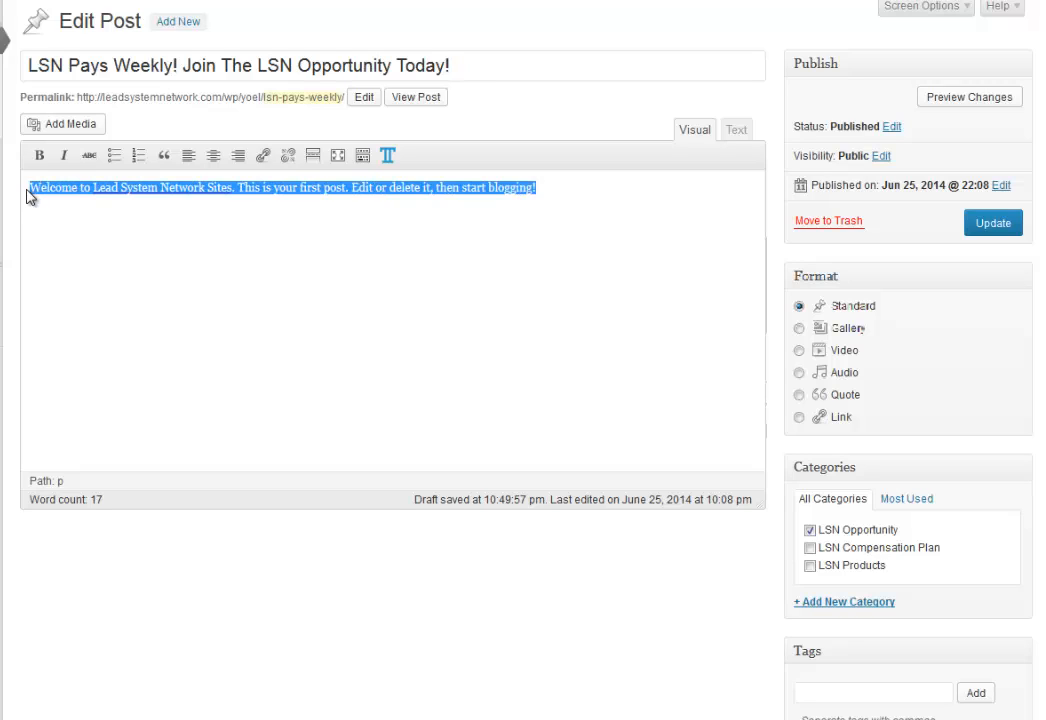
key("BackSpace")
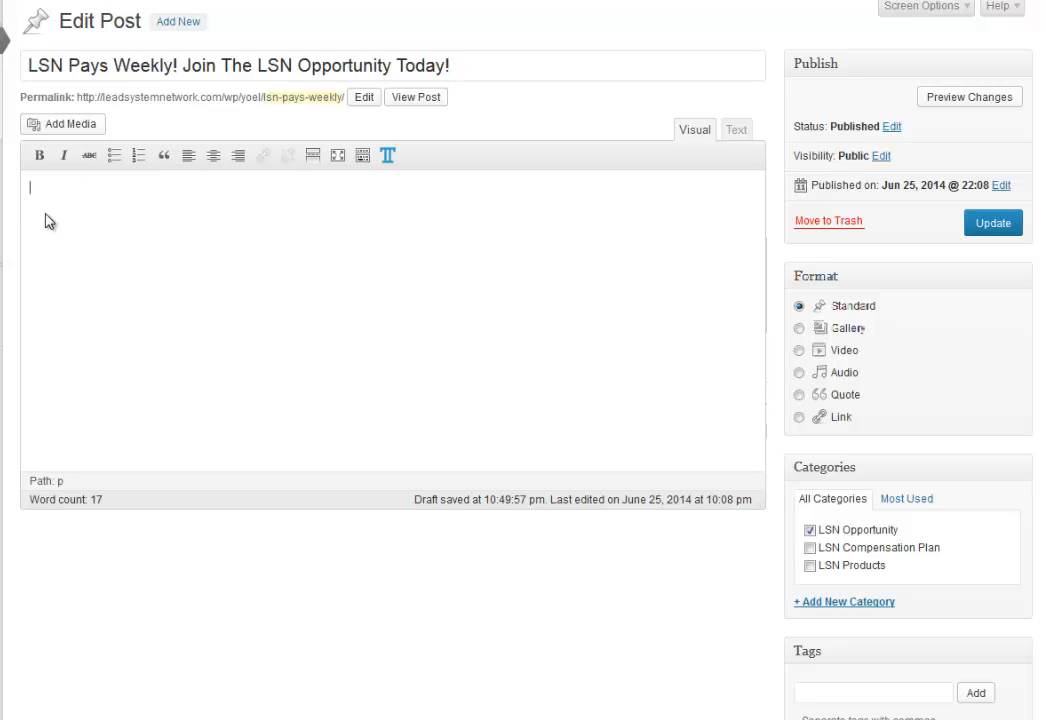
type("Coming soon!")
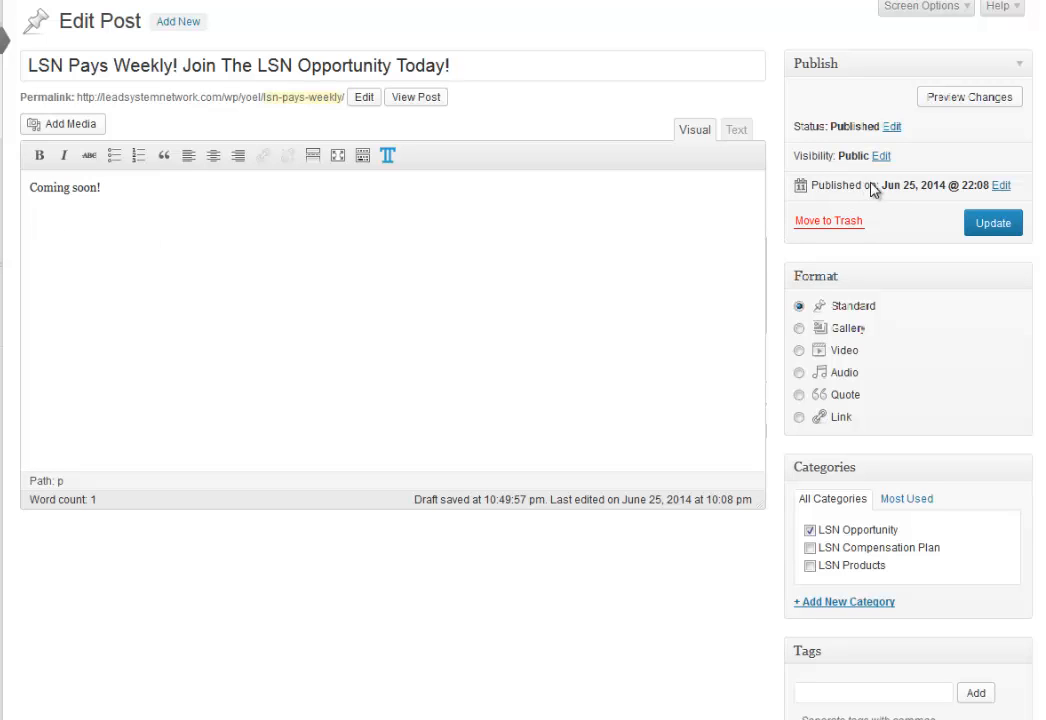
Scroll down the post editor and click into the Tags box.
scroll(917, 352, "down", 2)
scroll(917, 352, "down", 3)
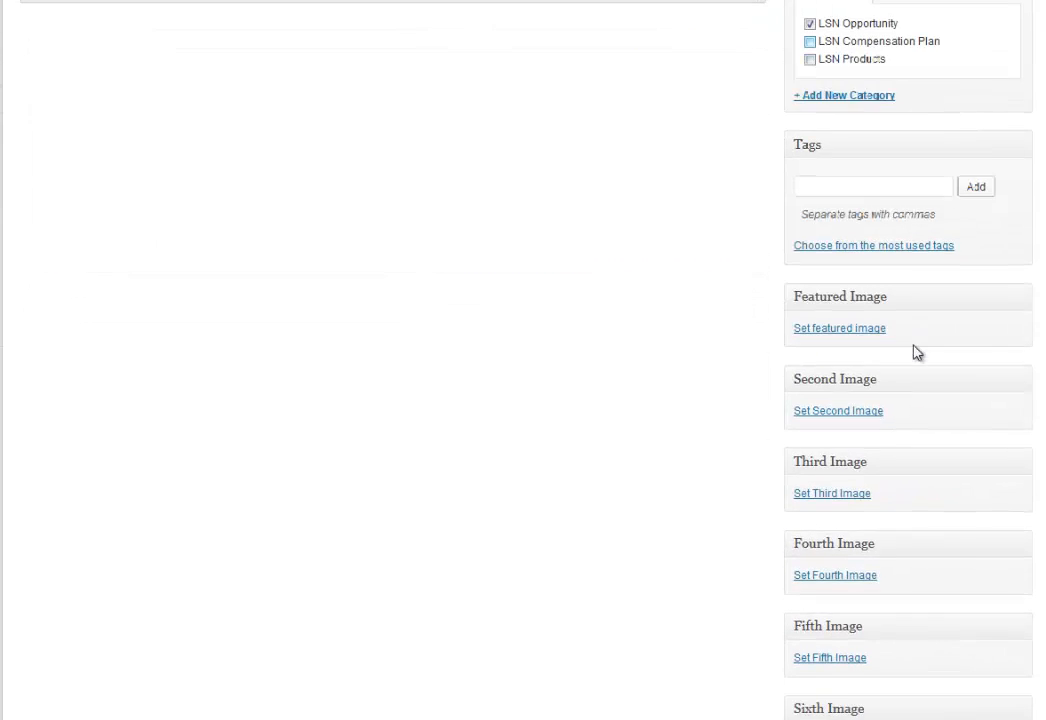
scroll(913, 352, "up", 4)
scroll(915, 334, "up", 1)
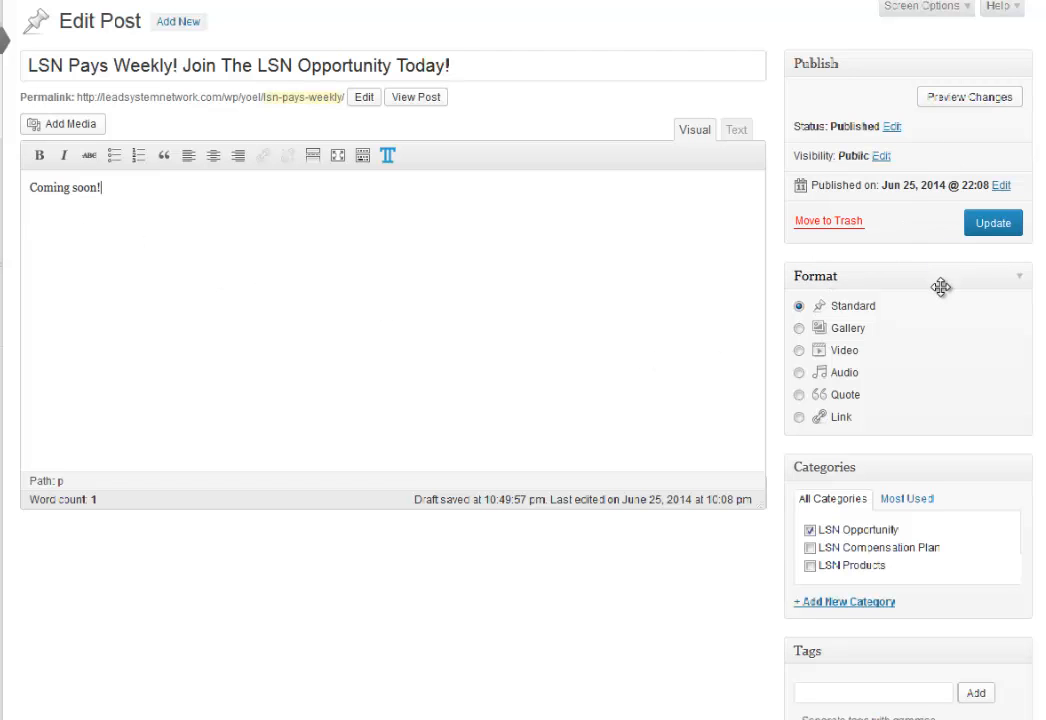
scroll(946, 297, "down", 1)
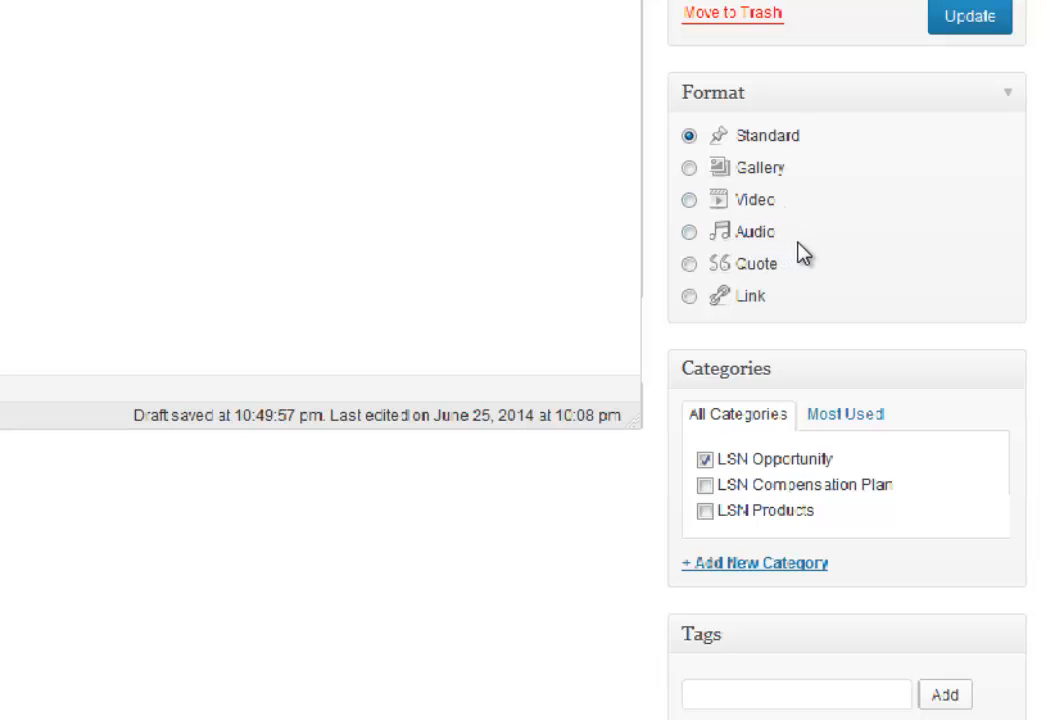
scroll(838, 380, "down", 3)
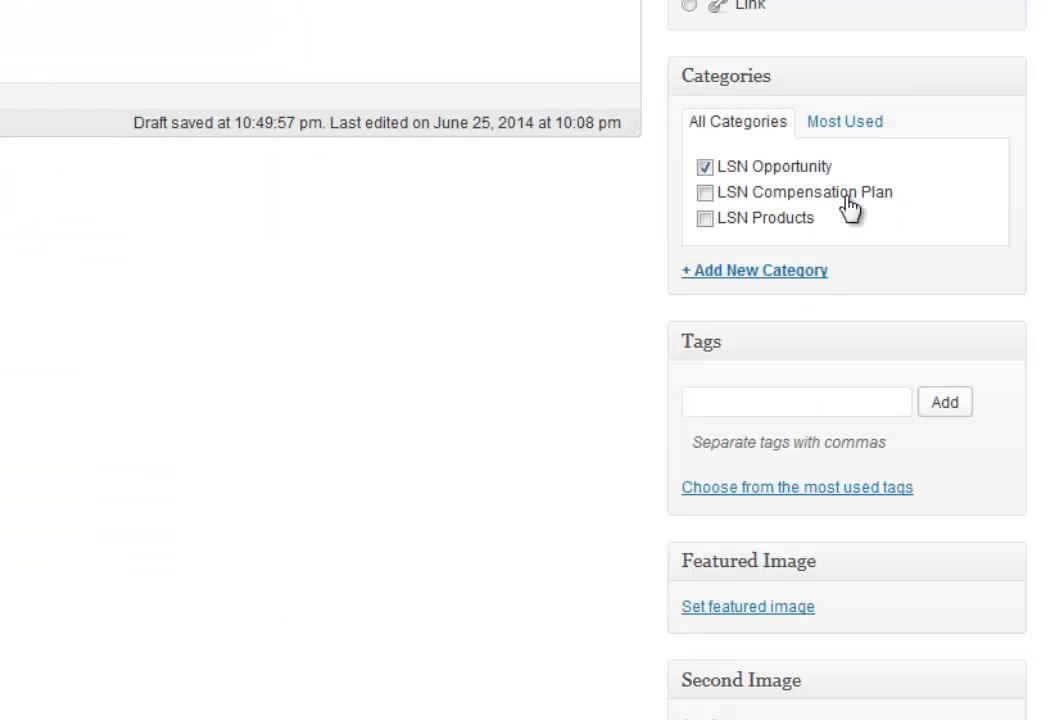
scroll(835, 390, "down", 2)
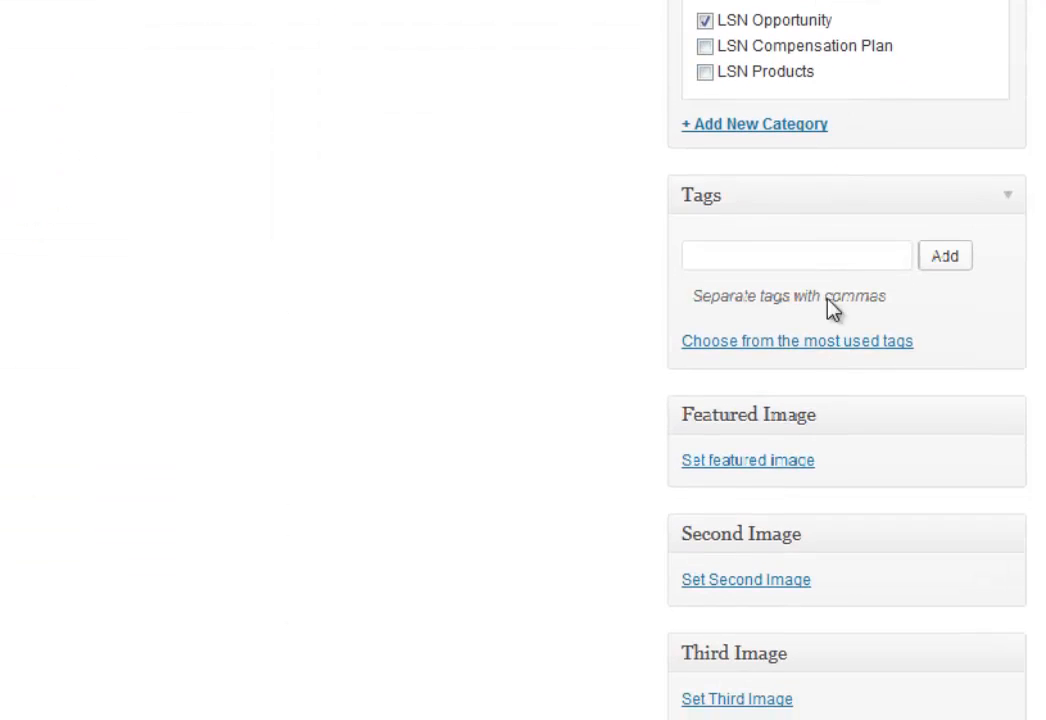
left_click(740, 252)
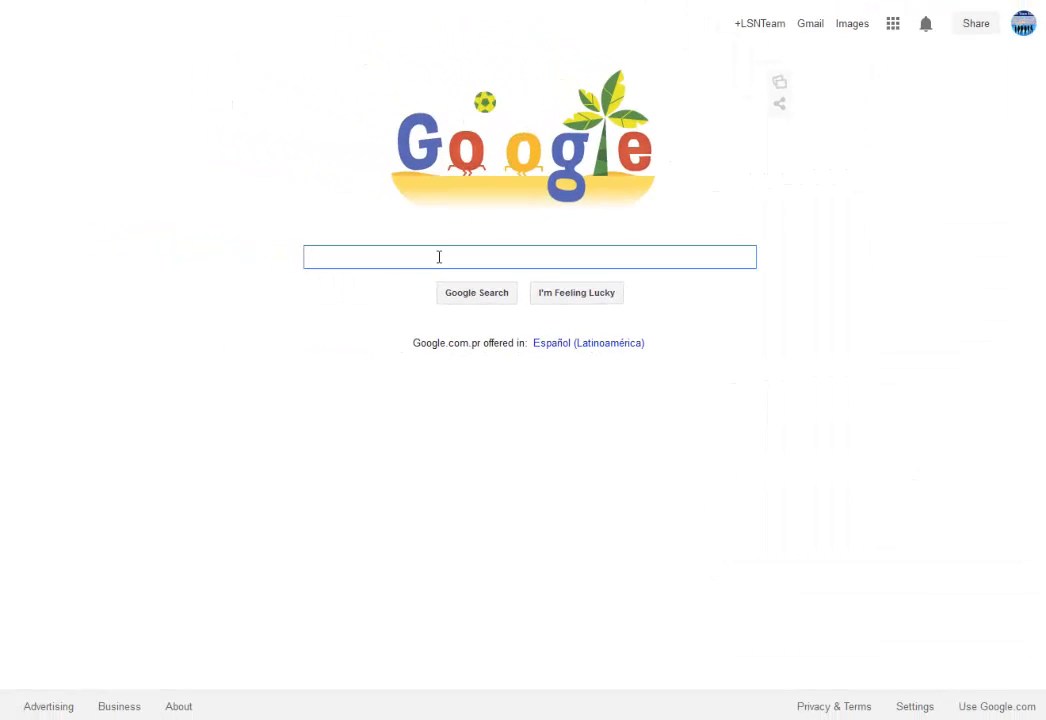
Search Google for 'lsn opportunity' and view the roughly 276,000 results.
type("lsn opportunity")
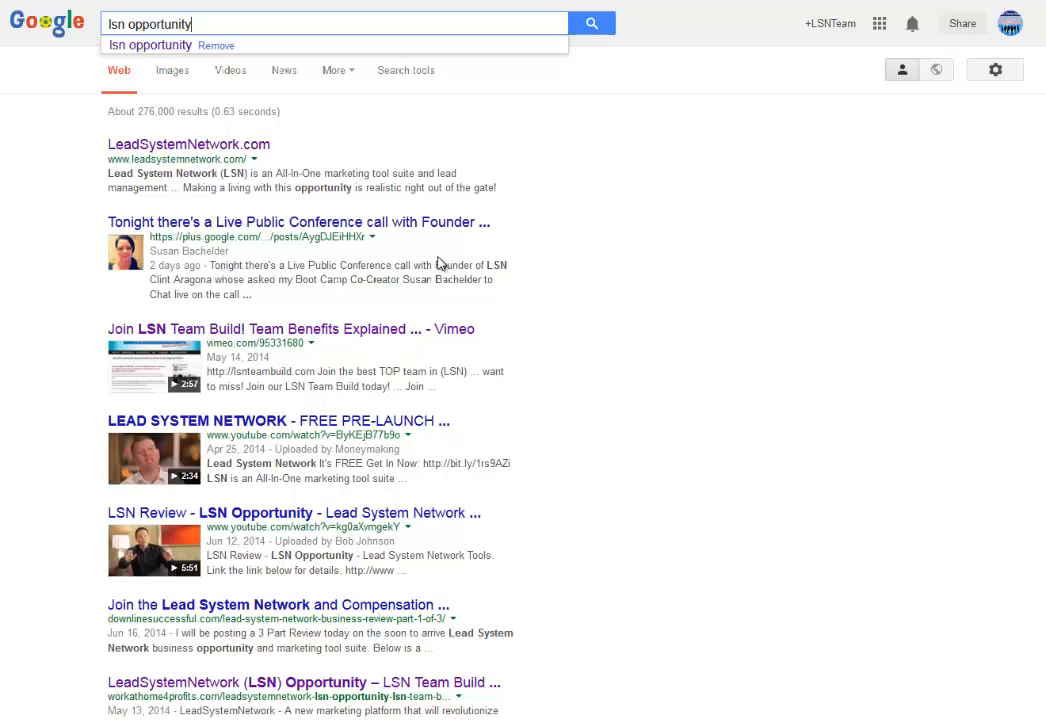
key("Return")
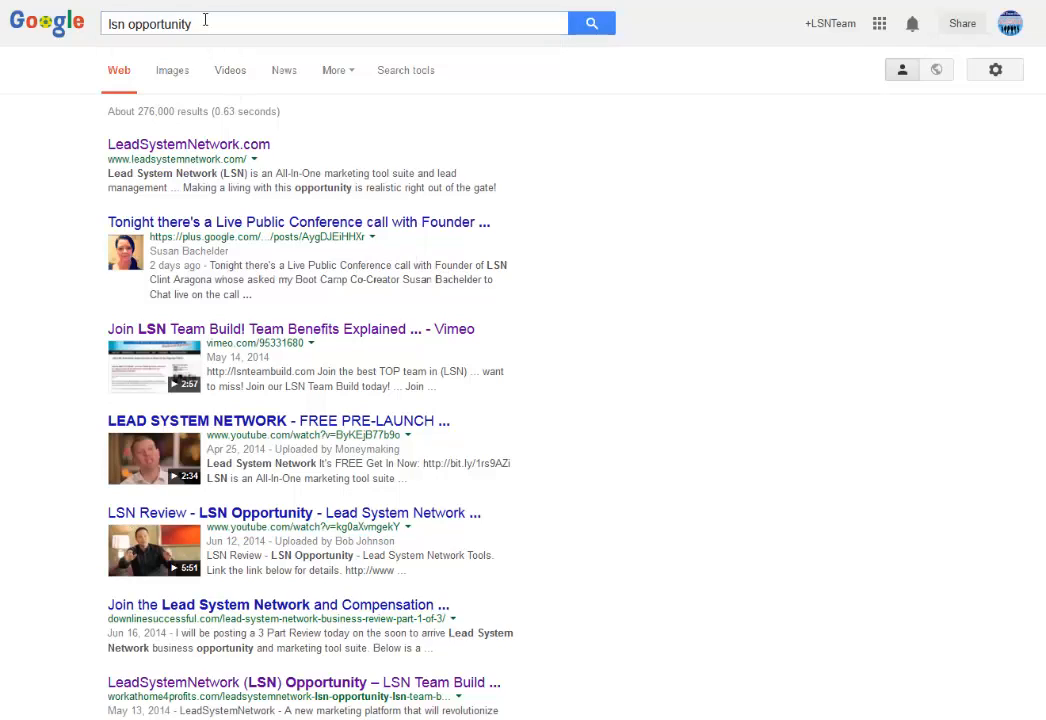
left_click_drag(207, 24, 107, 22)
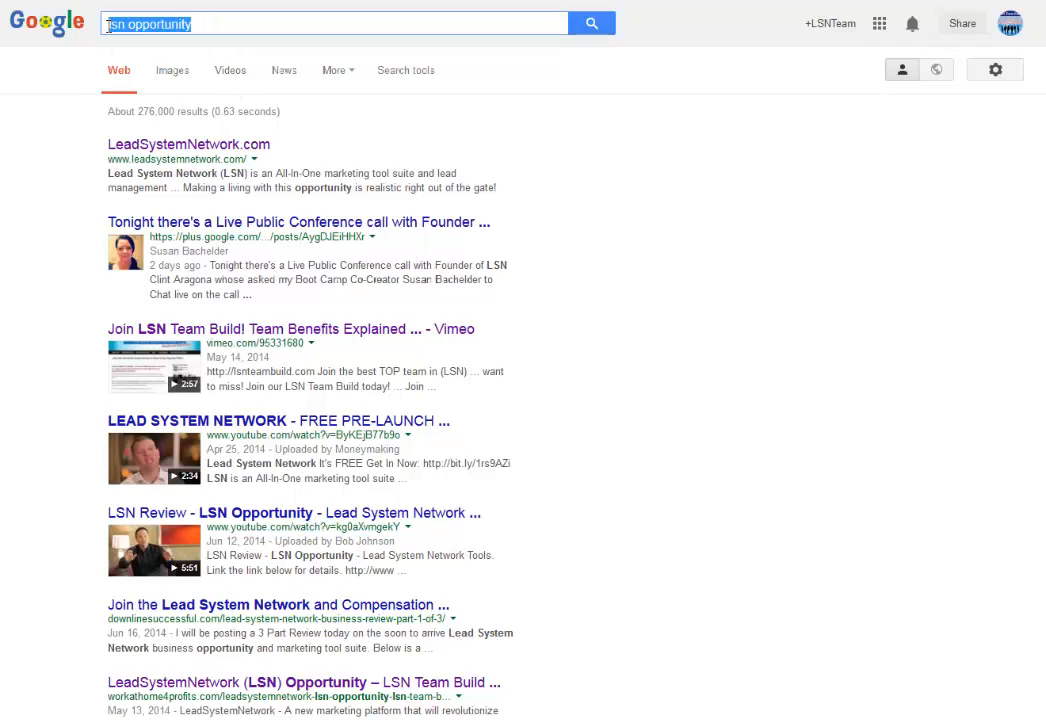
left_click(206, 22)
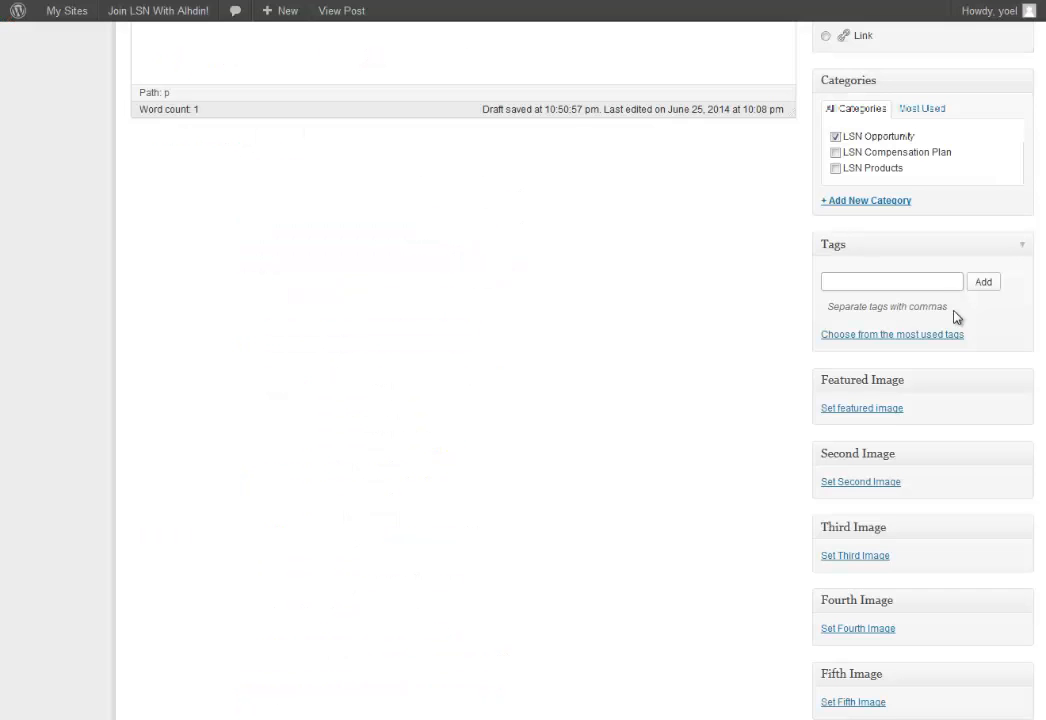
Add tags lsn opportunity, lsn pays weekly, lsn business and lsn business opportunity.
left_click(929, 281)
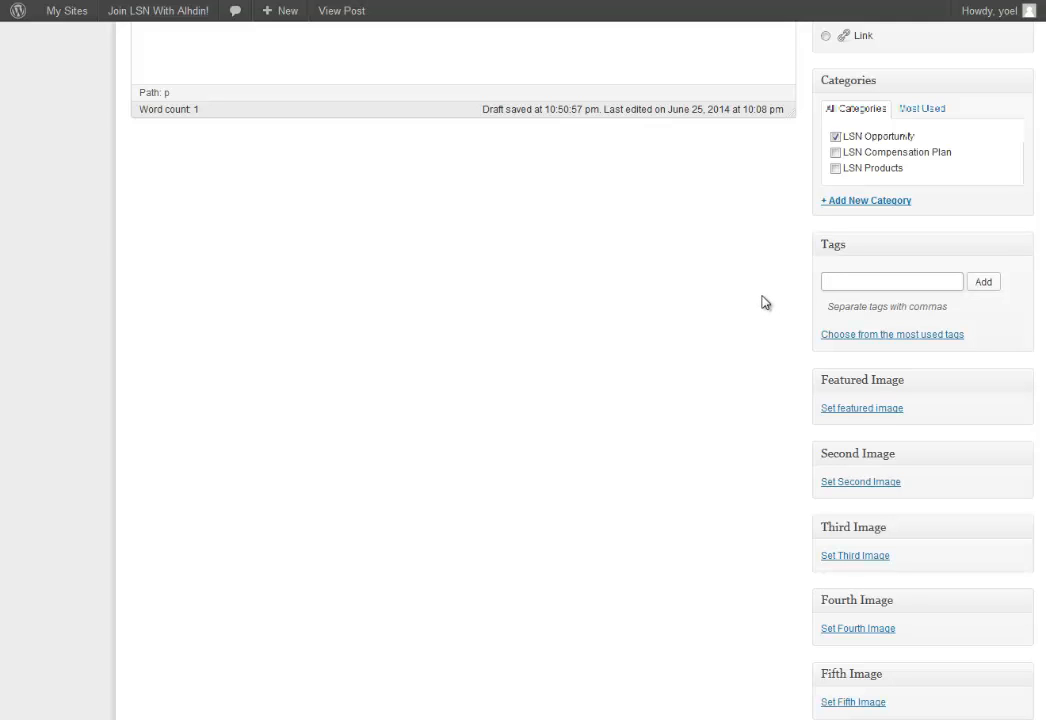
type("lsn o")
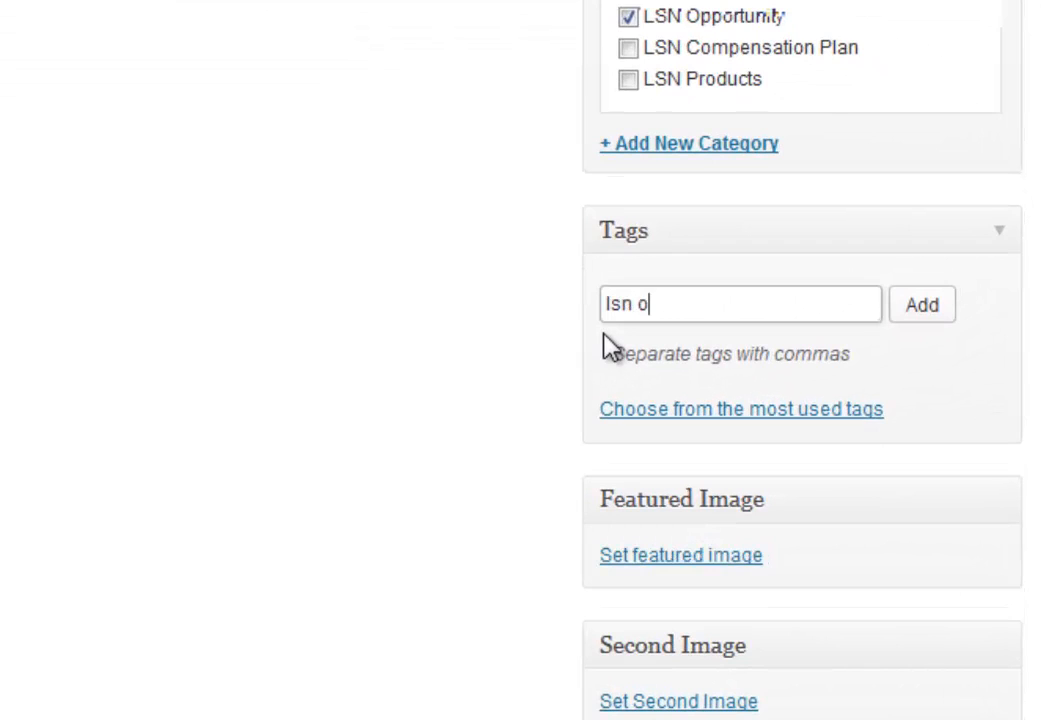
type("pportunity")
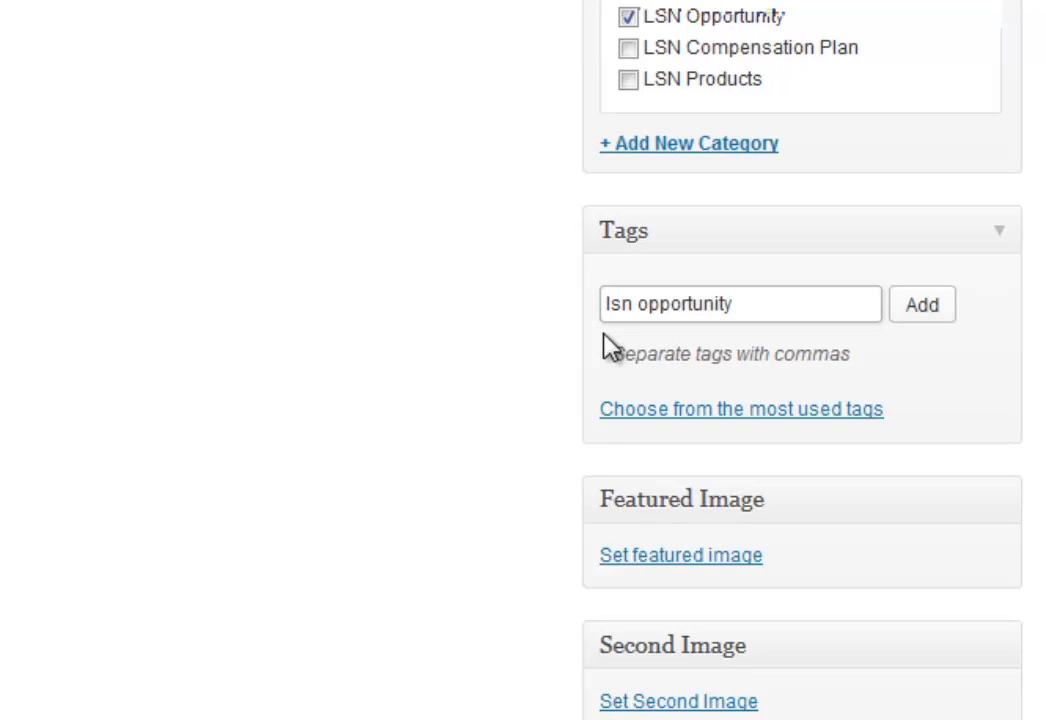
type(",lsn pays")
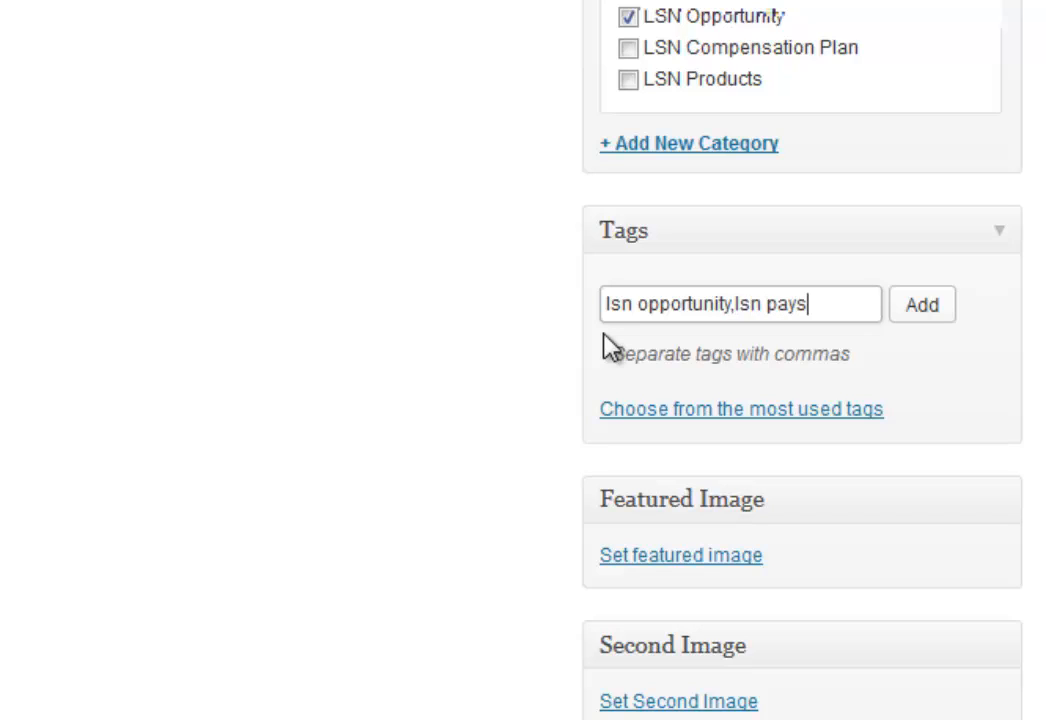
type(" weekly")
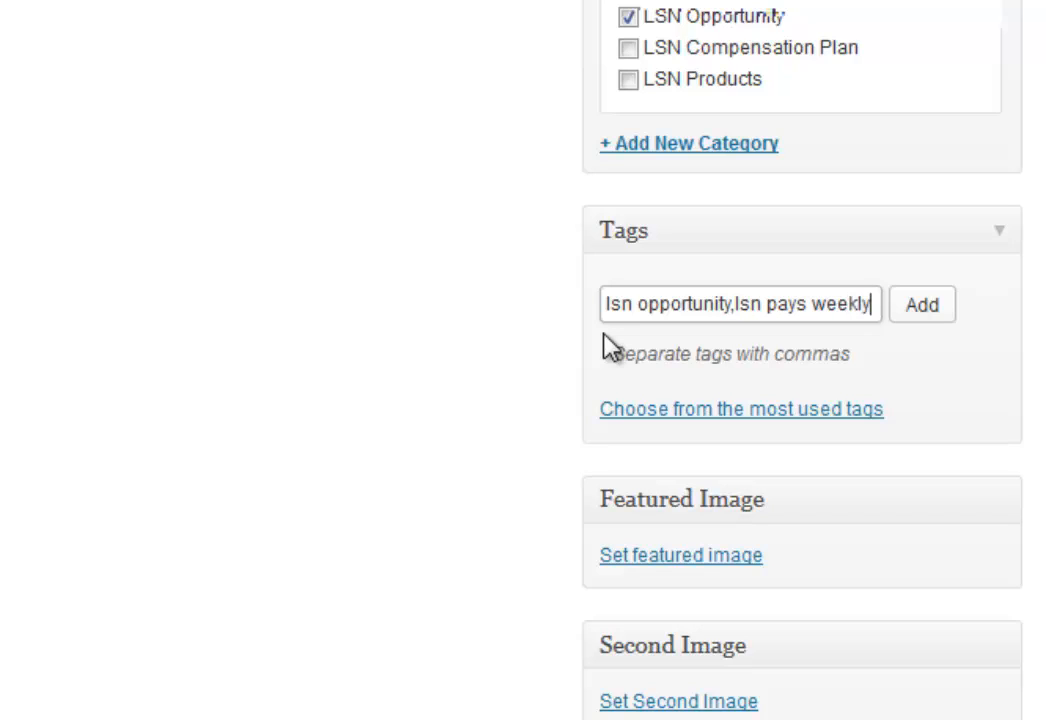
type(",lsn")
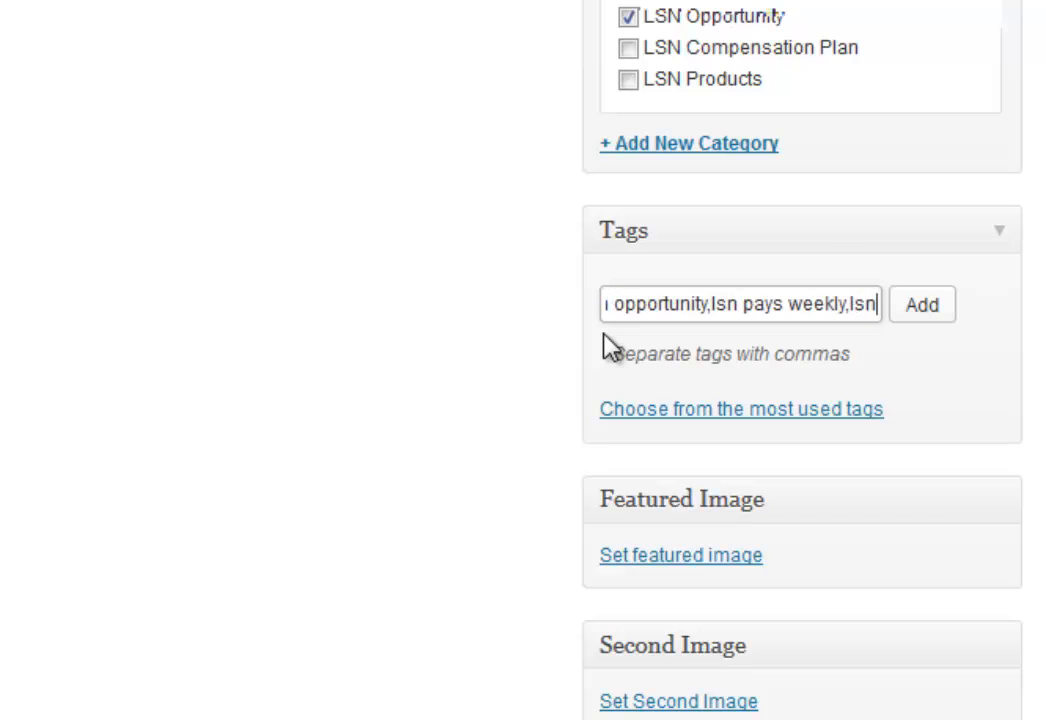
type(" business,")
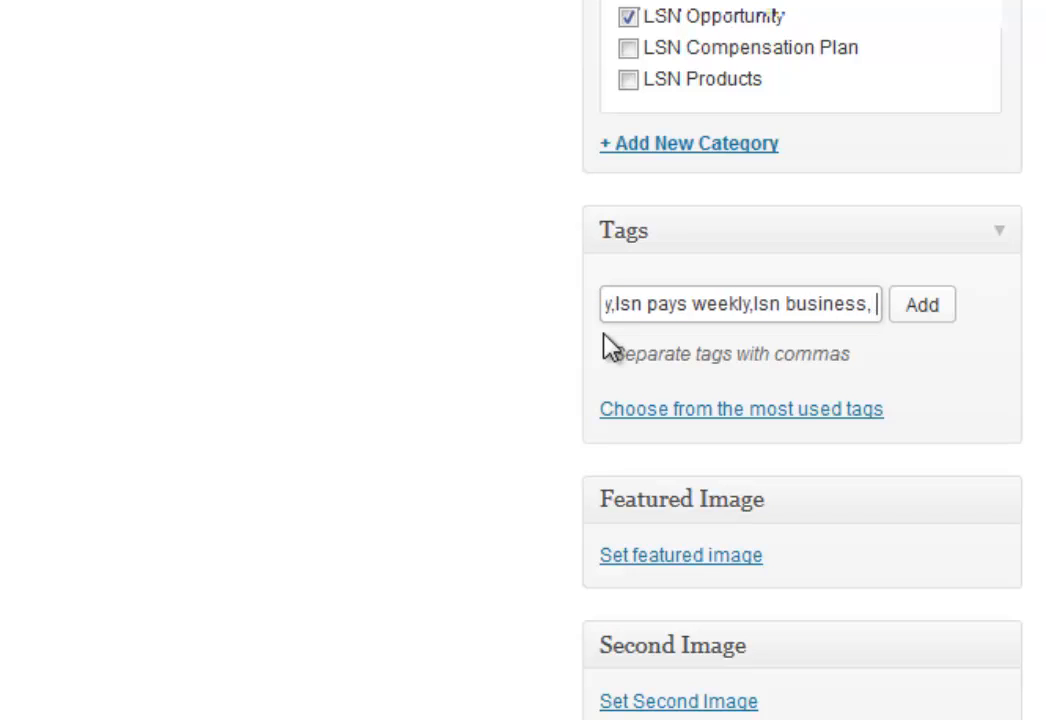
key("BackSpace")
type("lsn ")
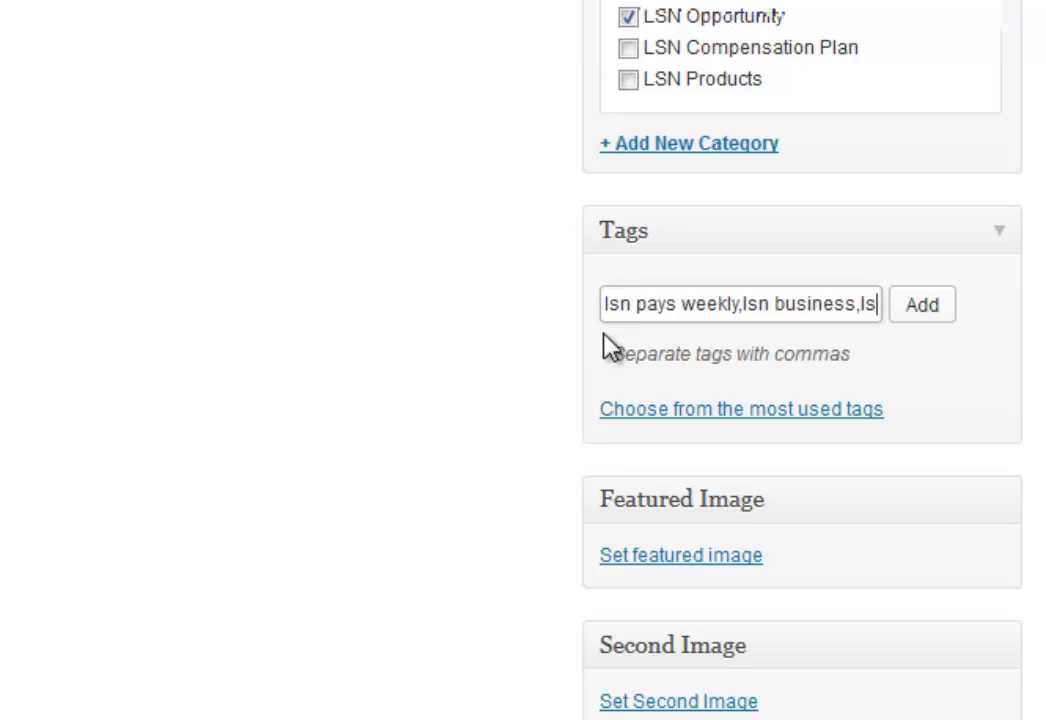
type("business oppor")
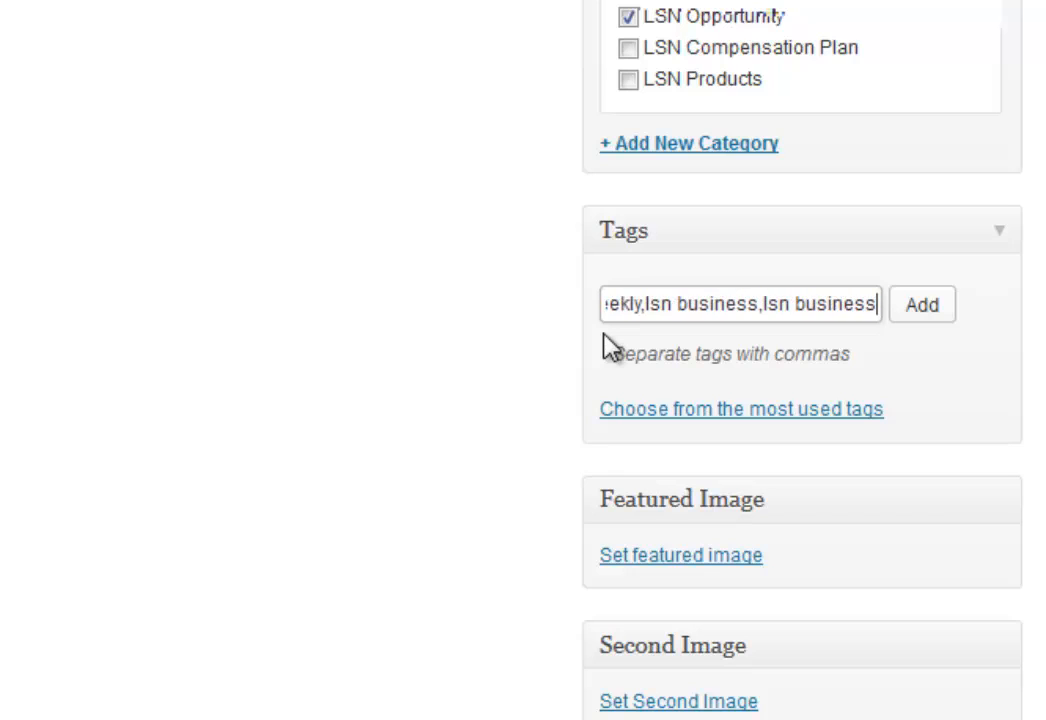
type("ty")
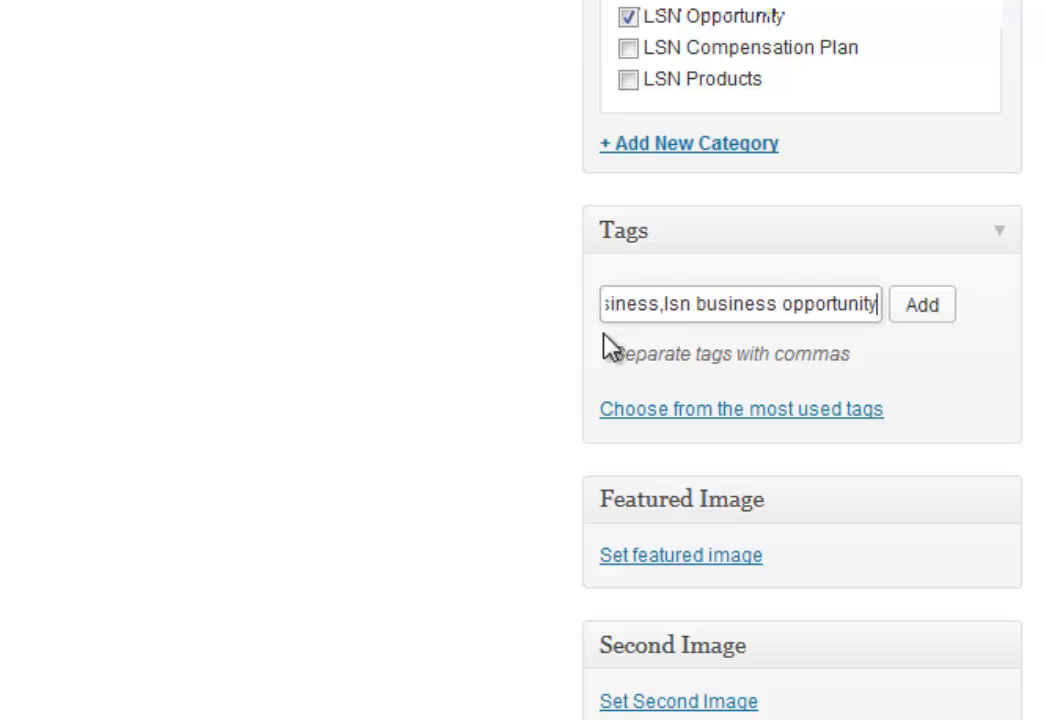
left_click(918, 308)
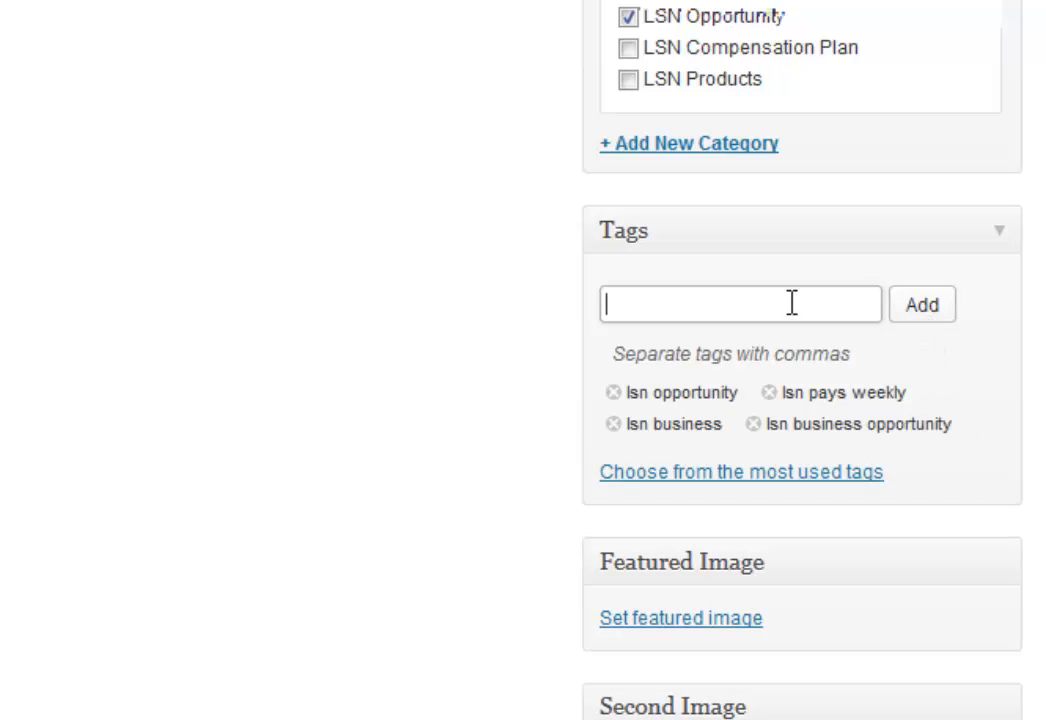
Add the tags lsn and leadsystemnetwork to the post.
type("lsn, lea")
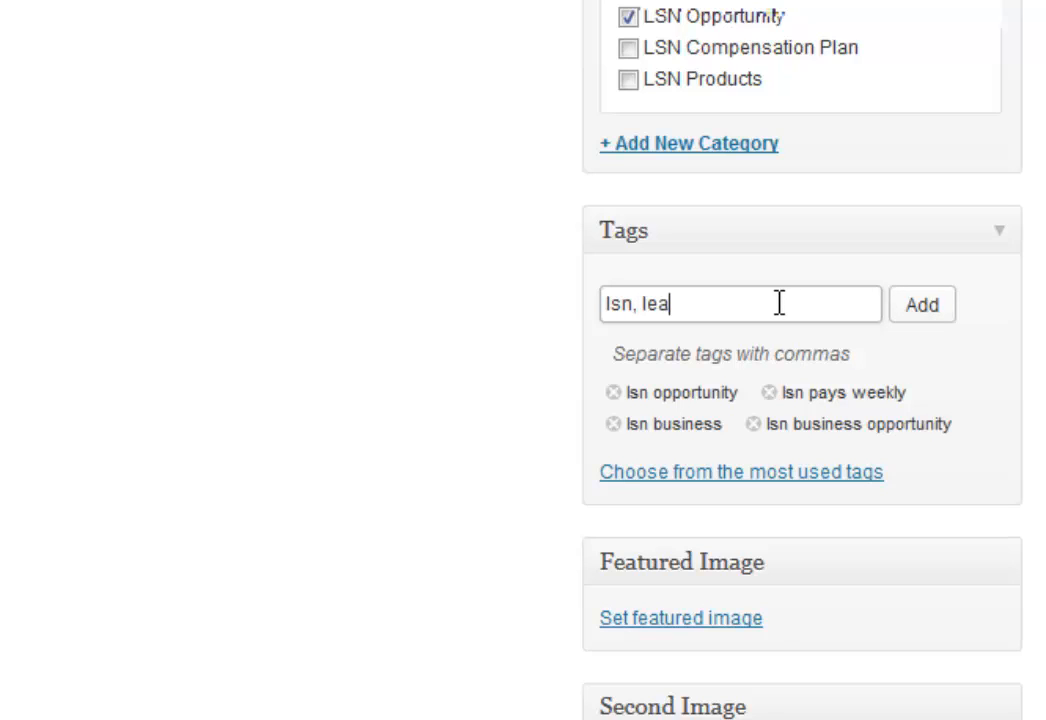
type("dsystemnetwork")
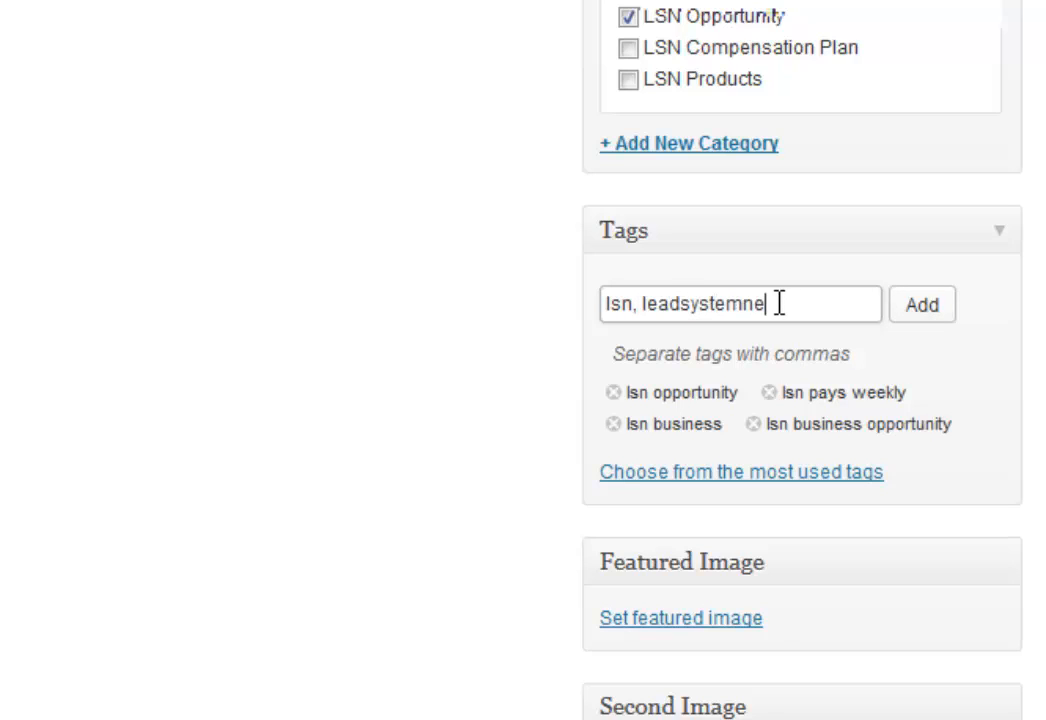
left_click(936, 316)
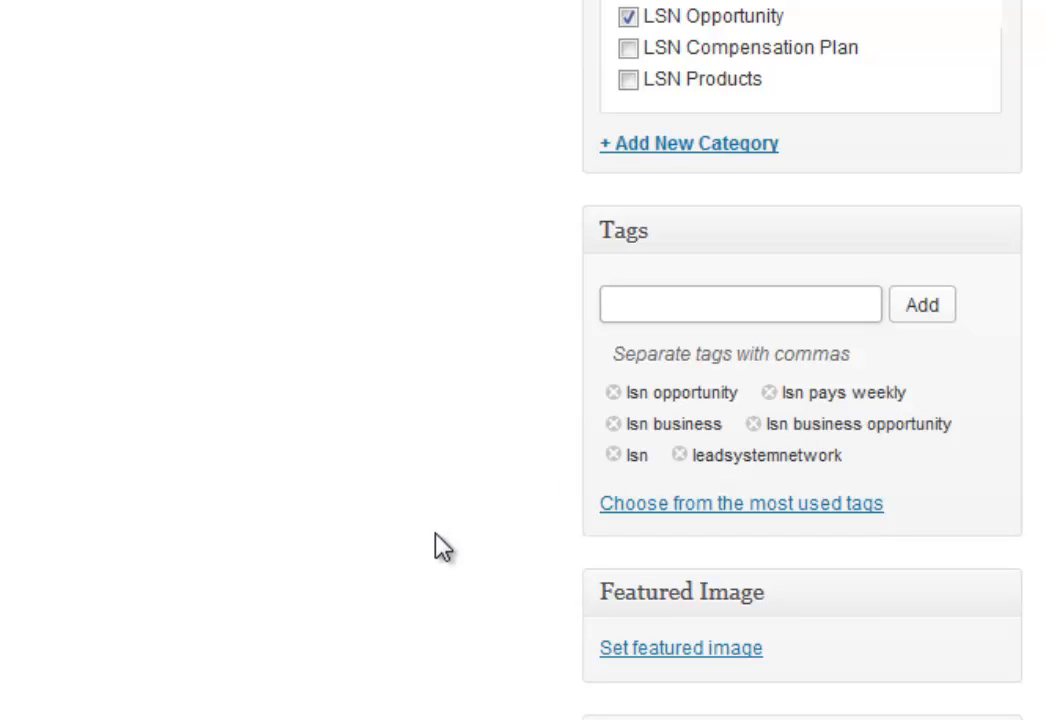
scroll(475, 547, "down", 4)
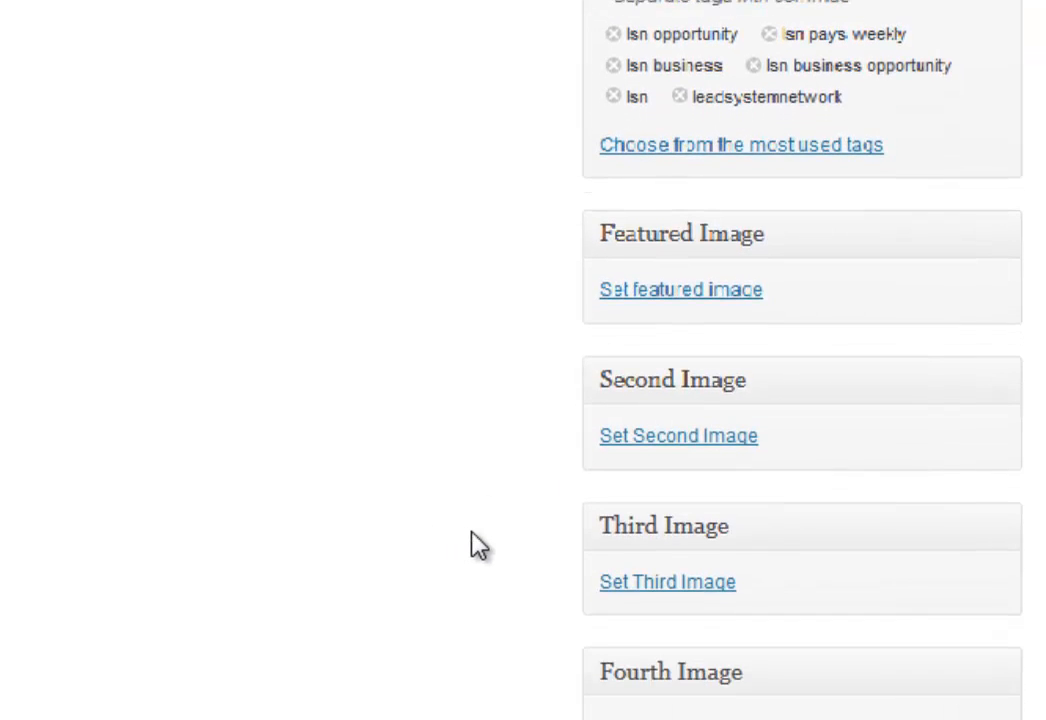
scroll(475, 540, "up", 6)
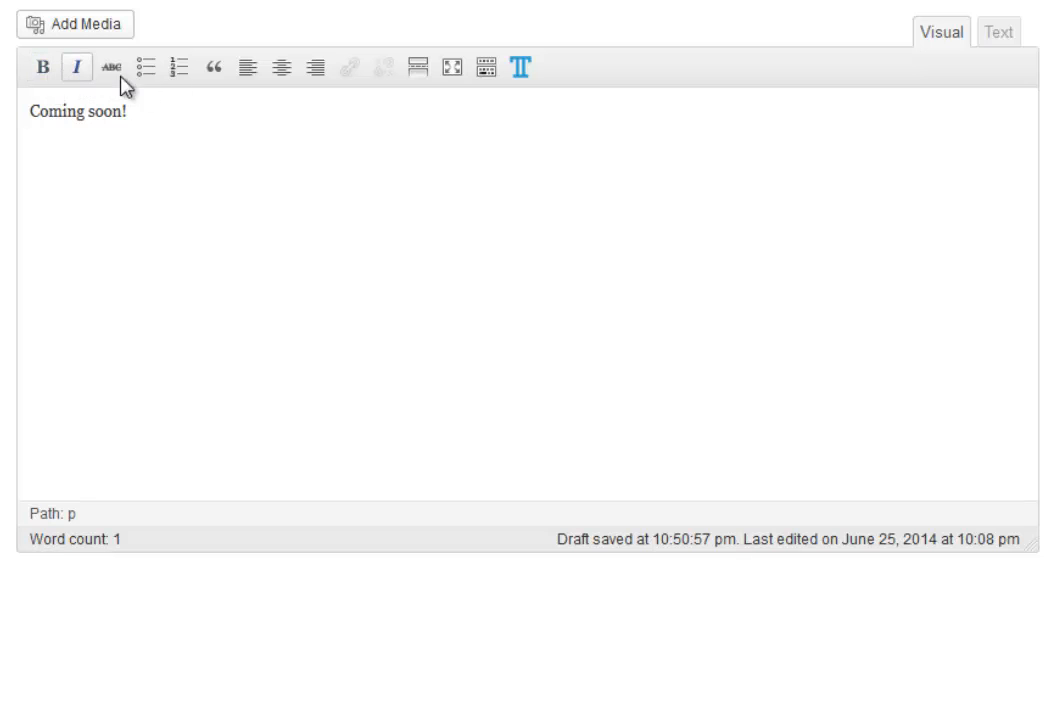
left_click(486, 72)
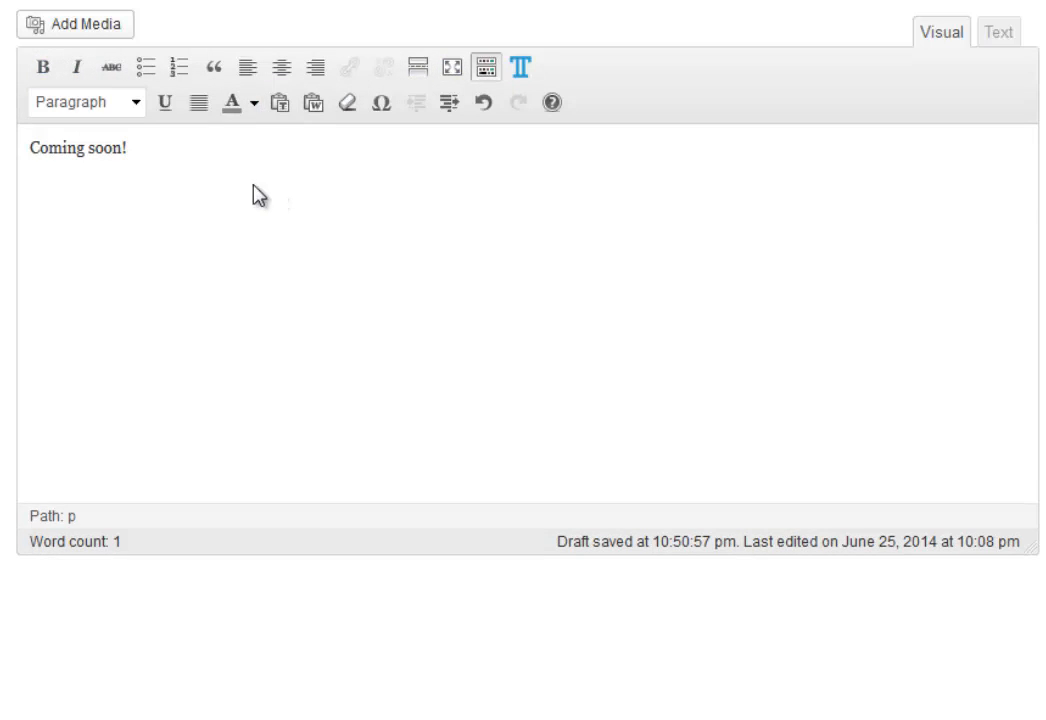
left_click_drag(119, 141, 26, 148)
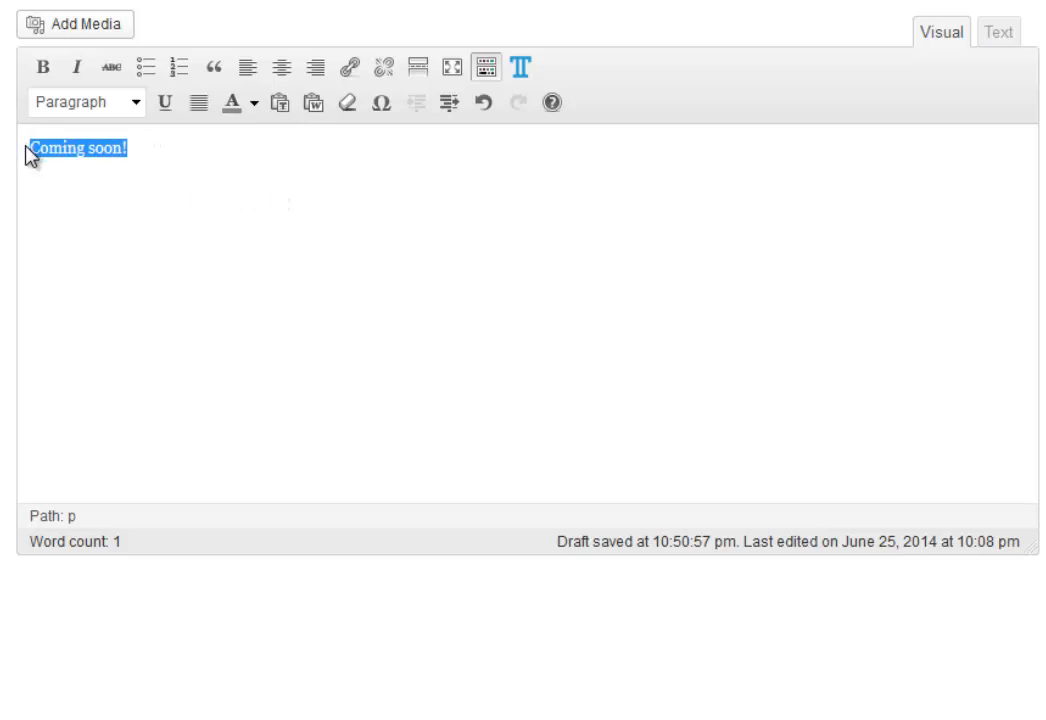
left_click(43, 68)
left_click(211, 252)
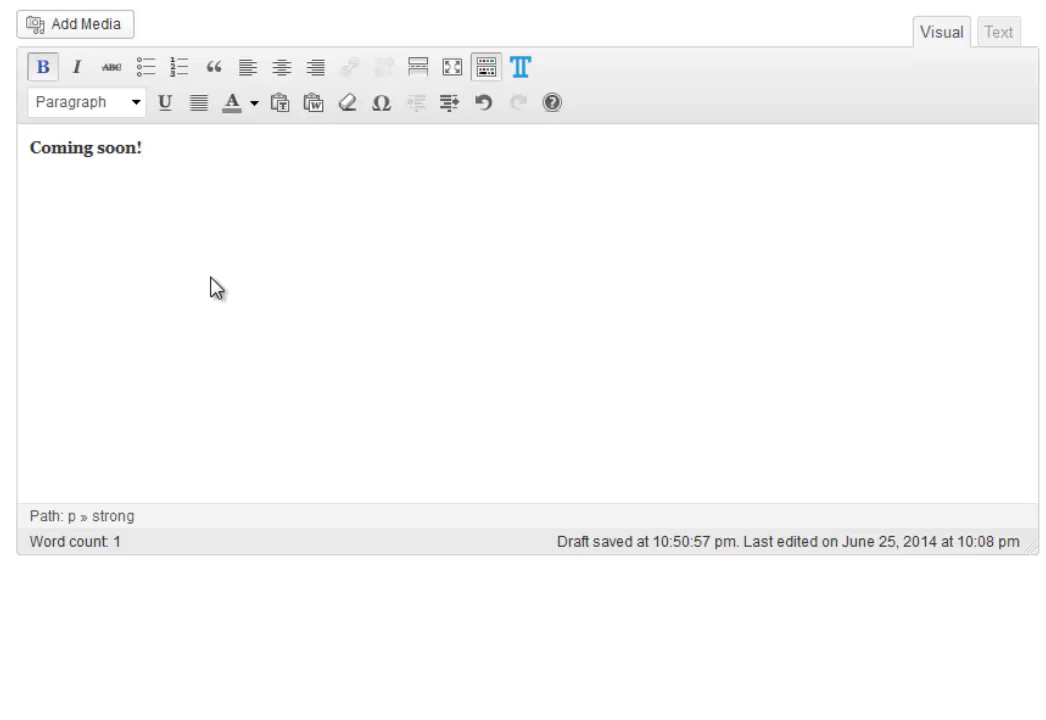
left_click_drag(143, 150, 26, 158)
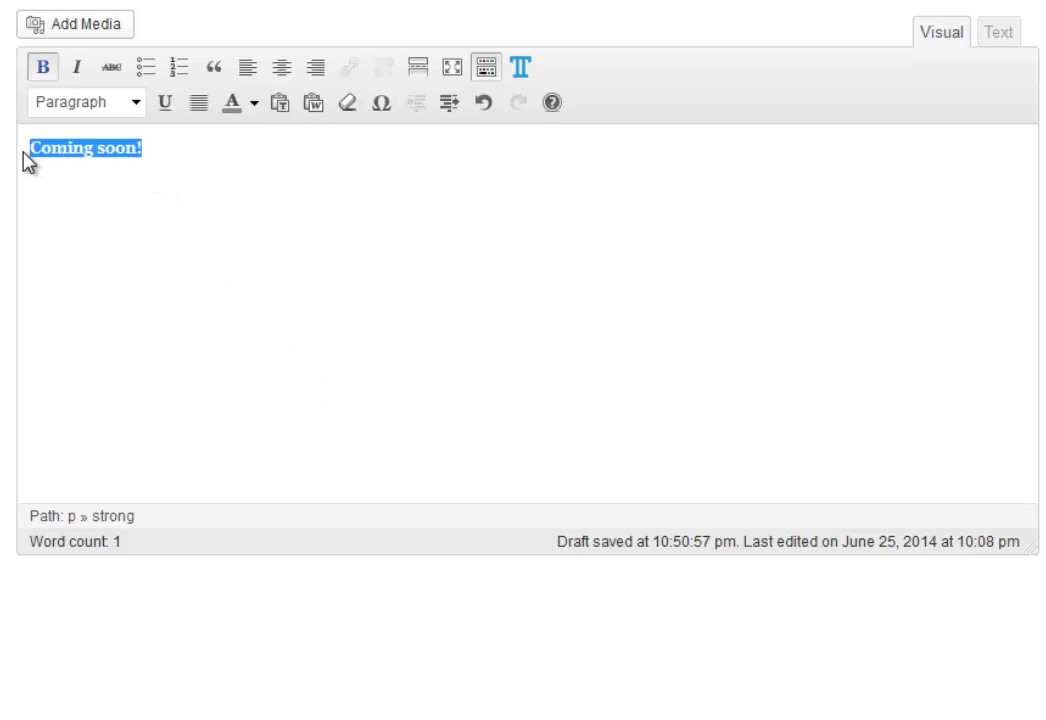
left_click(45, 70)
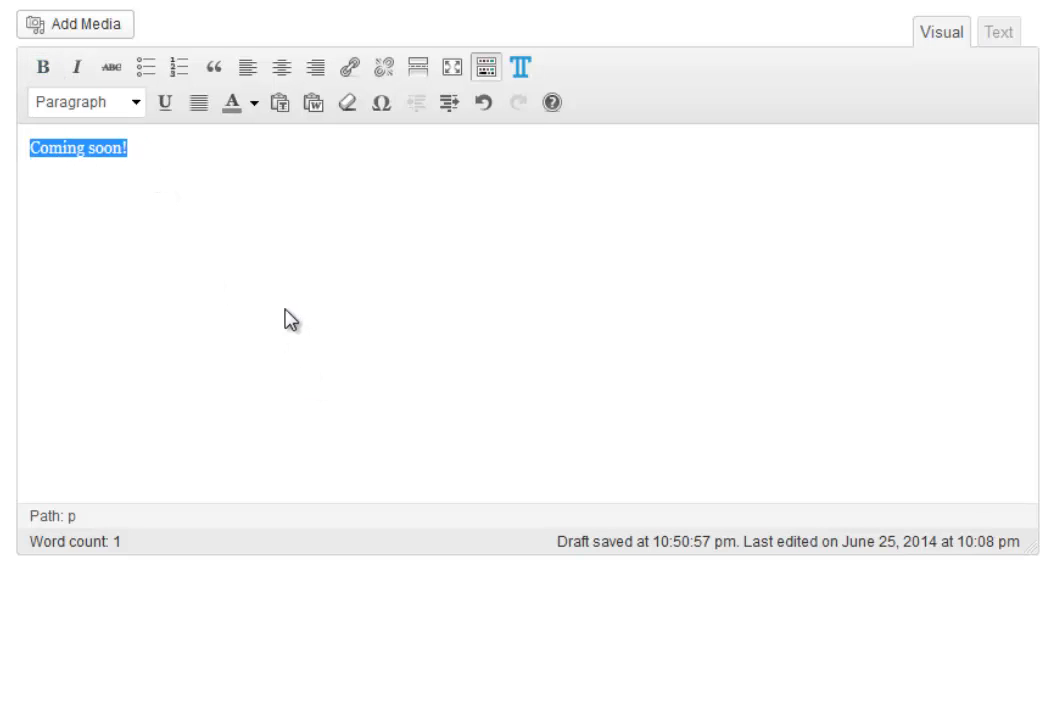
left_click(77, 67)
left_click(165, 190)
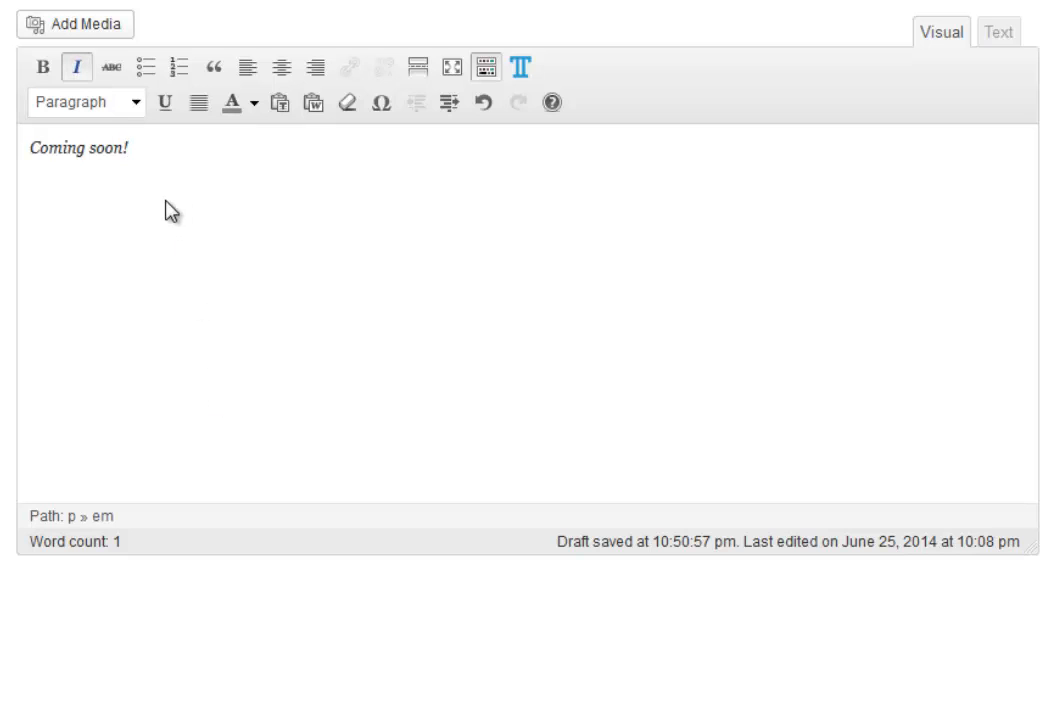
left_click_drag(149, 148, 28, 156)
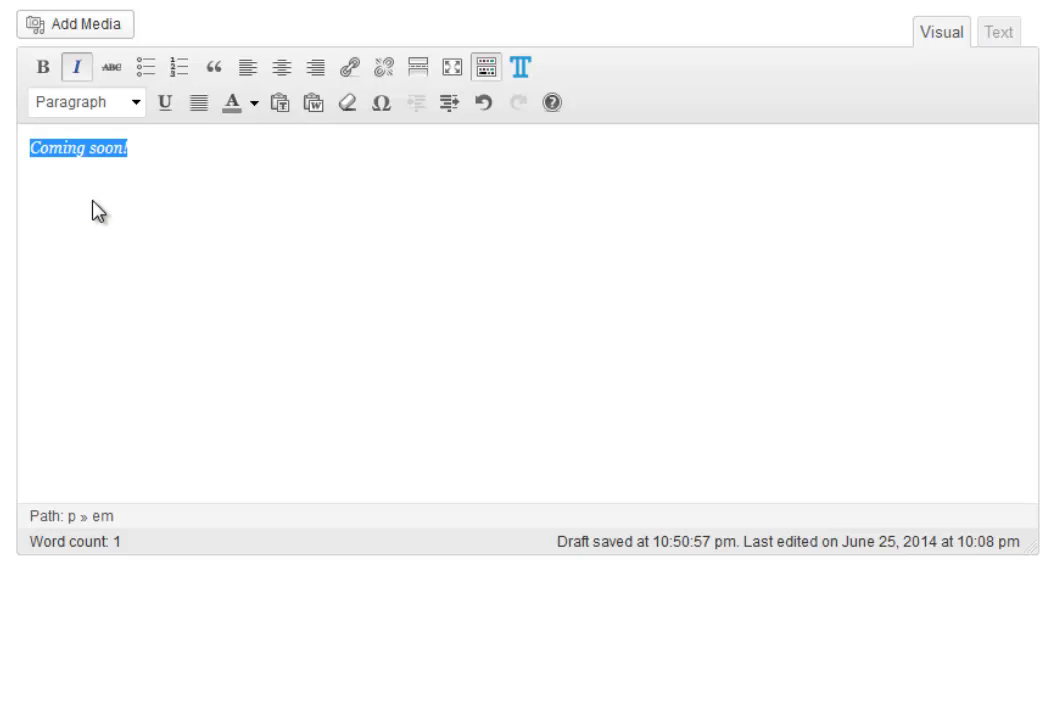
left_click(146, 148)
left_click(31, 146)
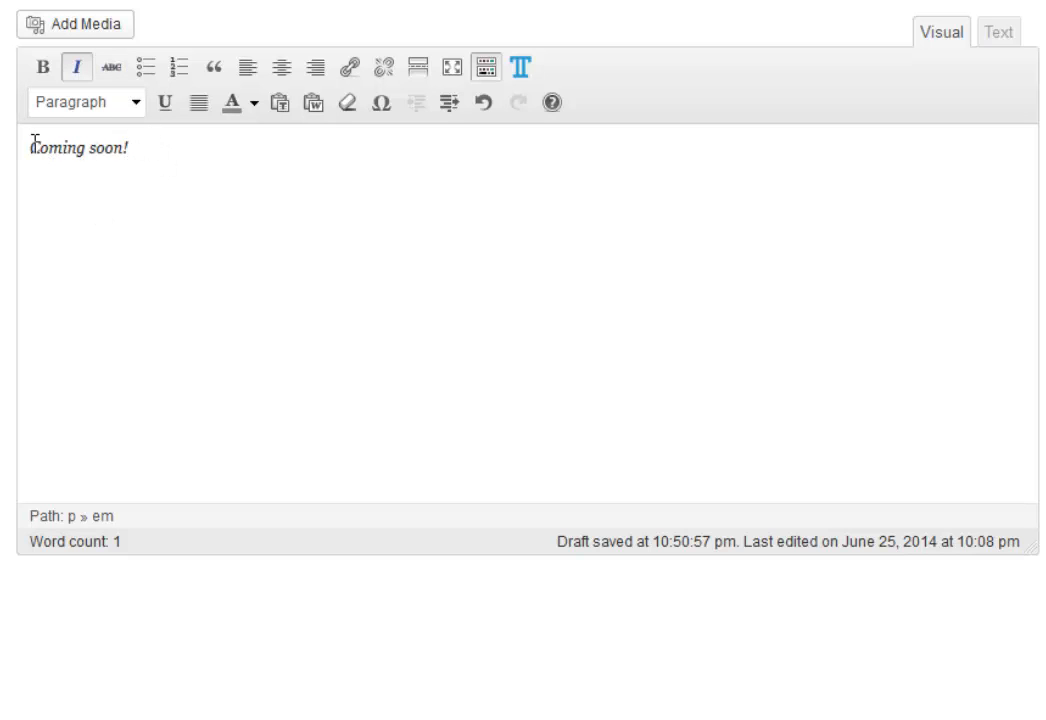
left_click(147, 68)
left_click(149, 68)
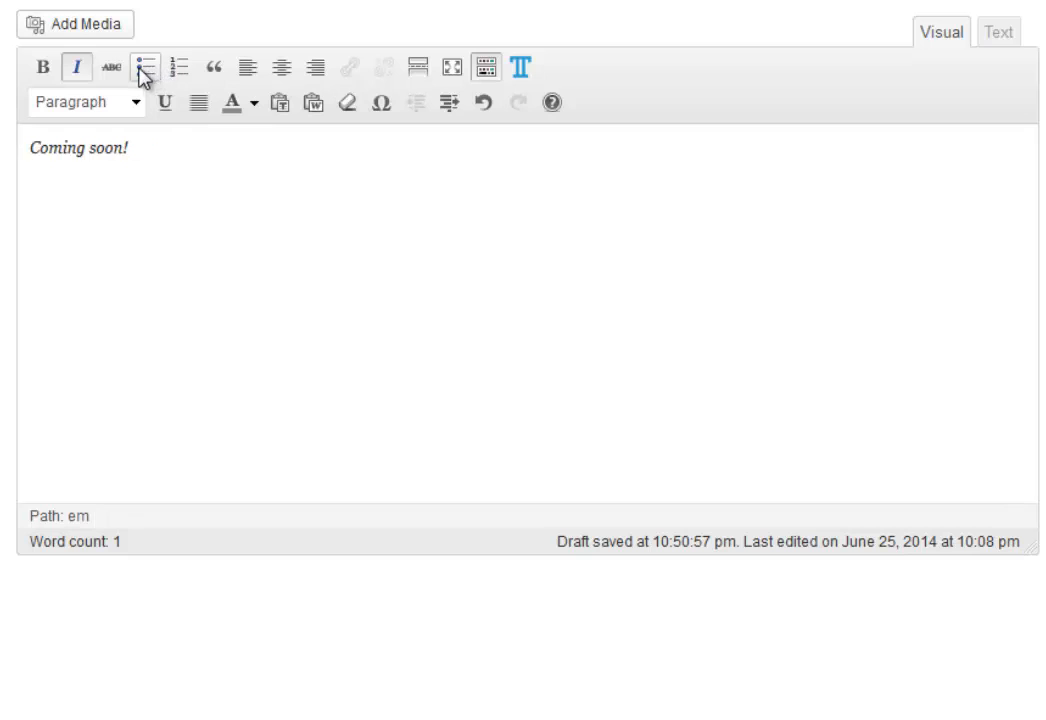
triple_click(110, 147)
left_click(112, 67)
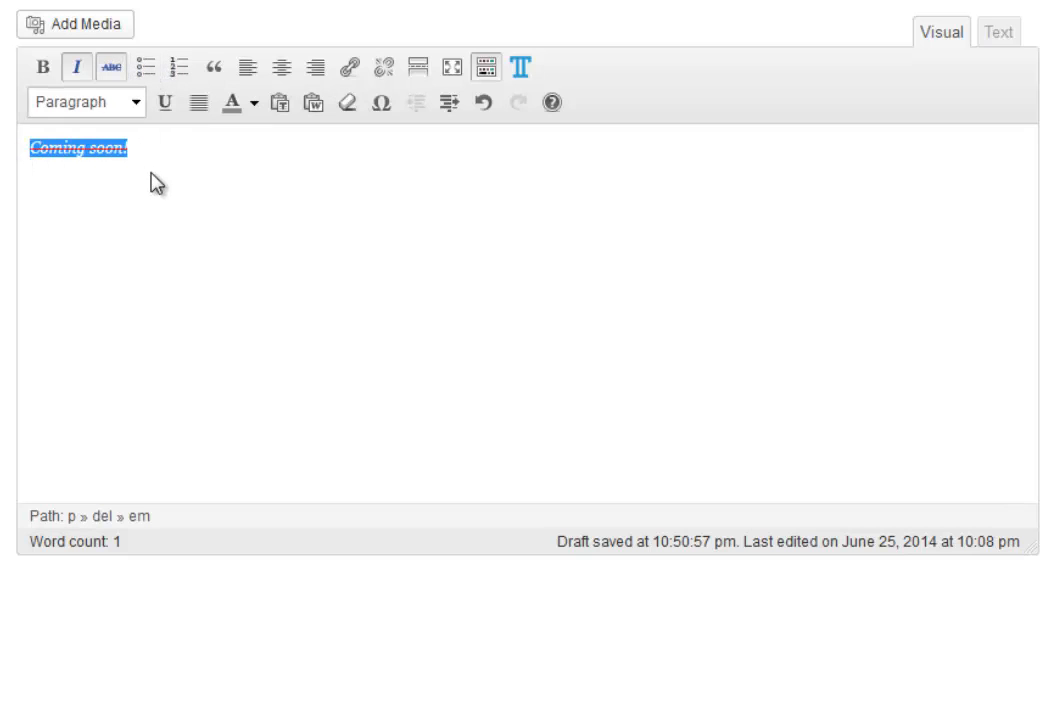
left_click(160, 290)
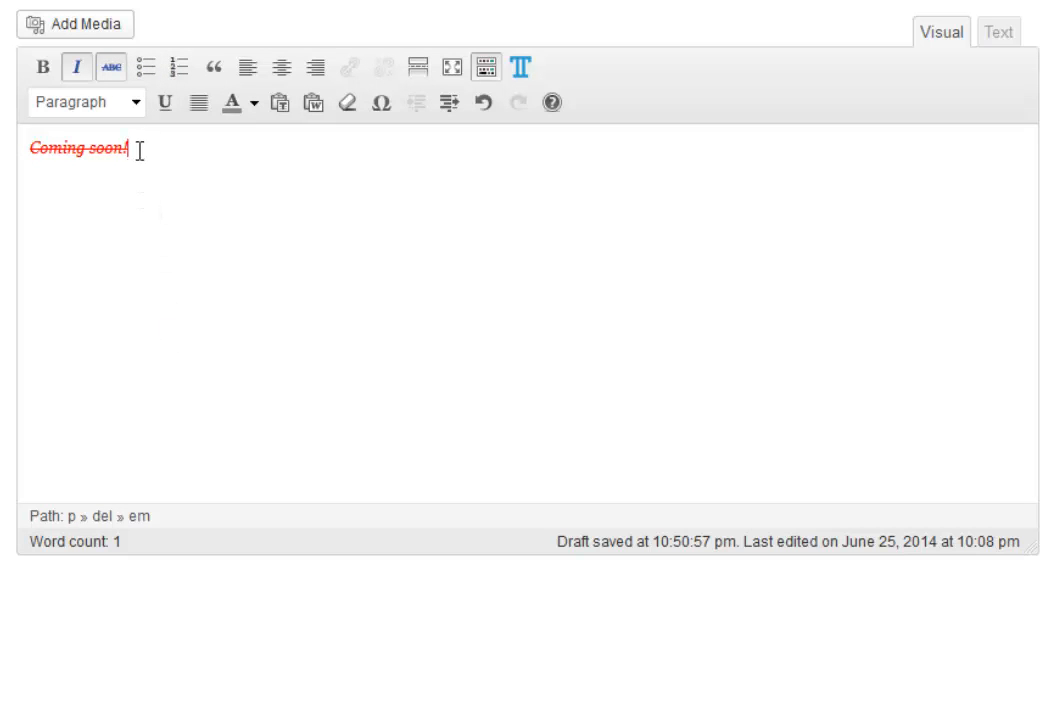
left_click_drag(140, 150, 19, 156)
left_click(111, 68)
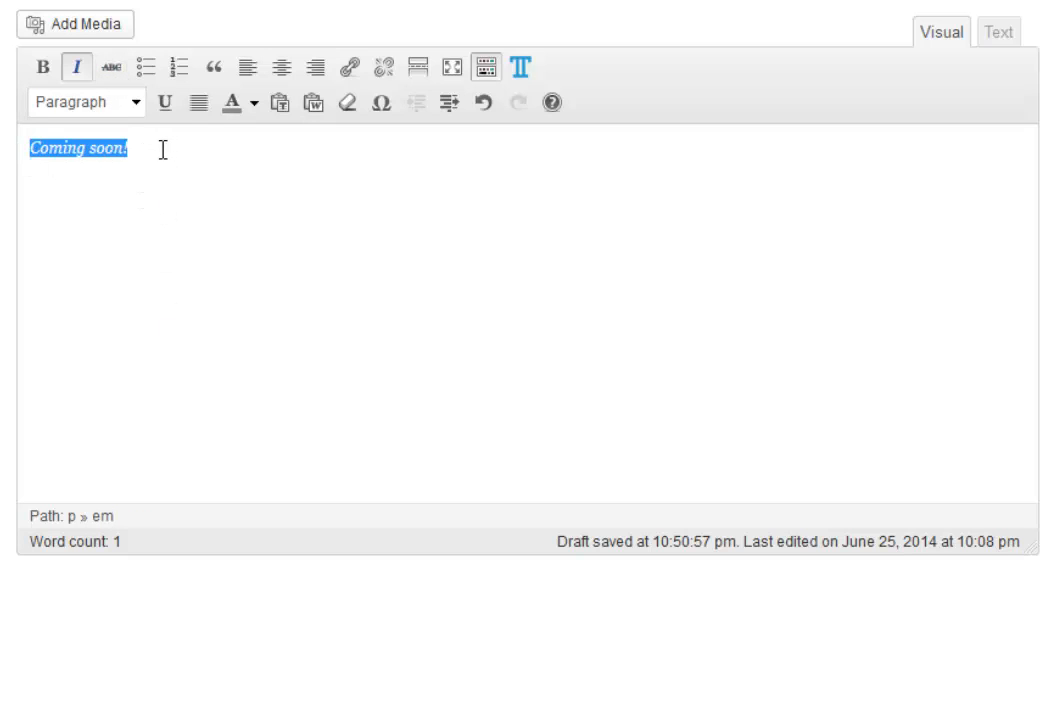
left_click(163, 149)
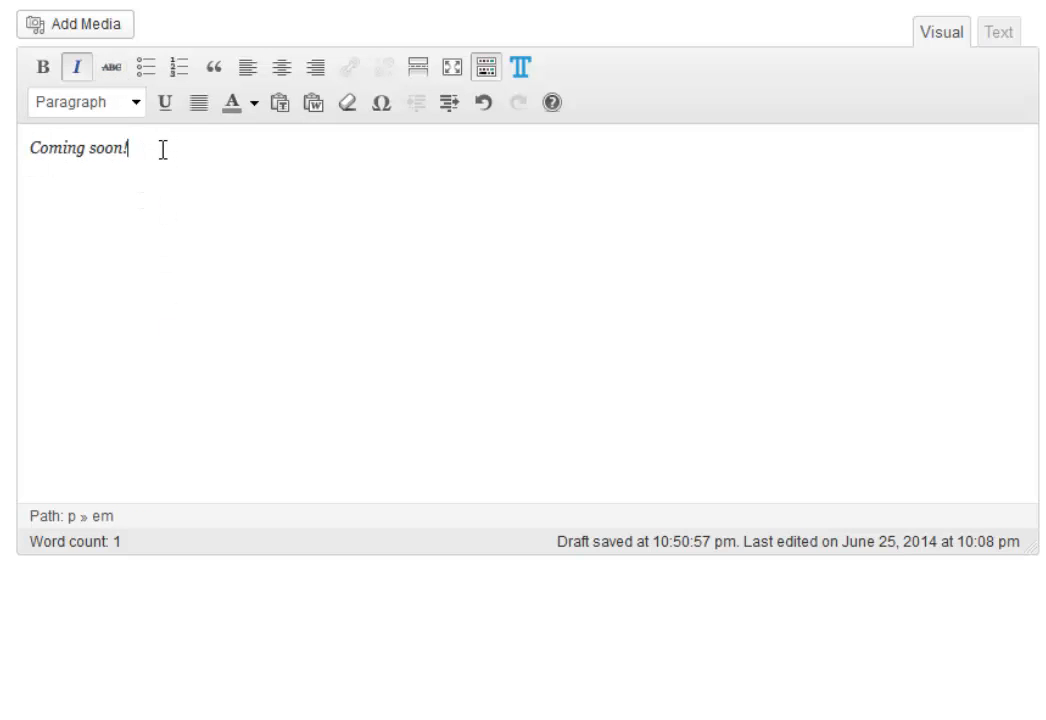
Turn 'Coming soon!' into a left-aligned numbered list item, trying center and right alignment first.
left_click(180, 68)
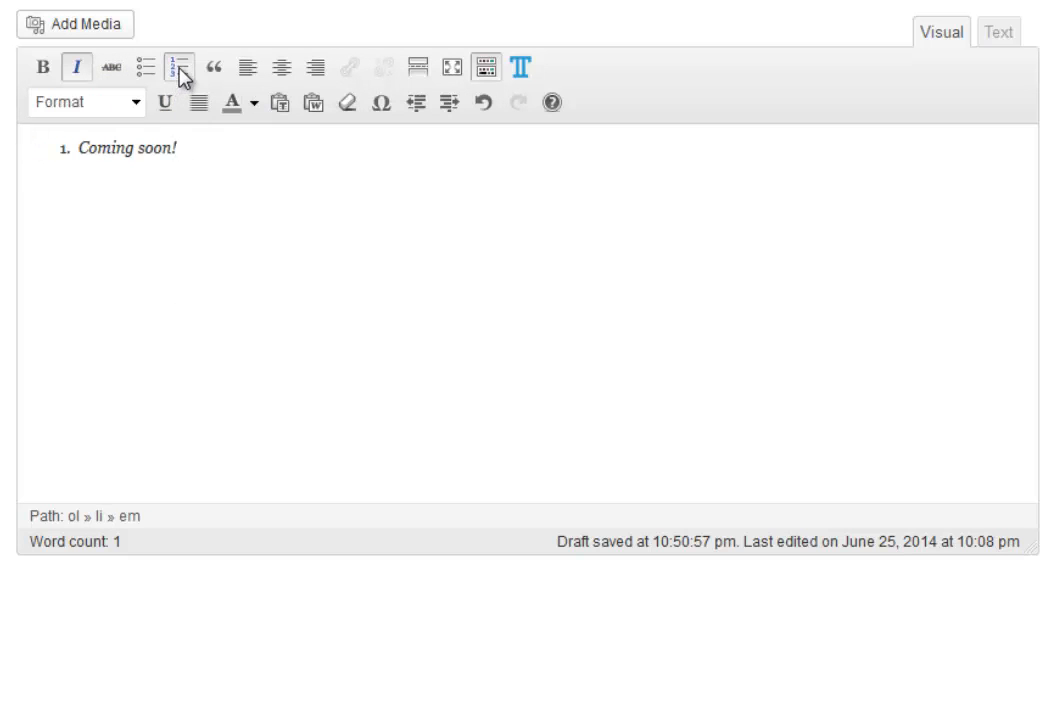
key("Return")
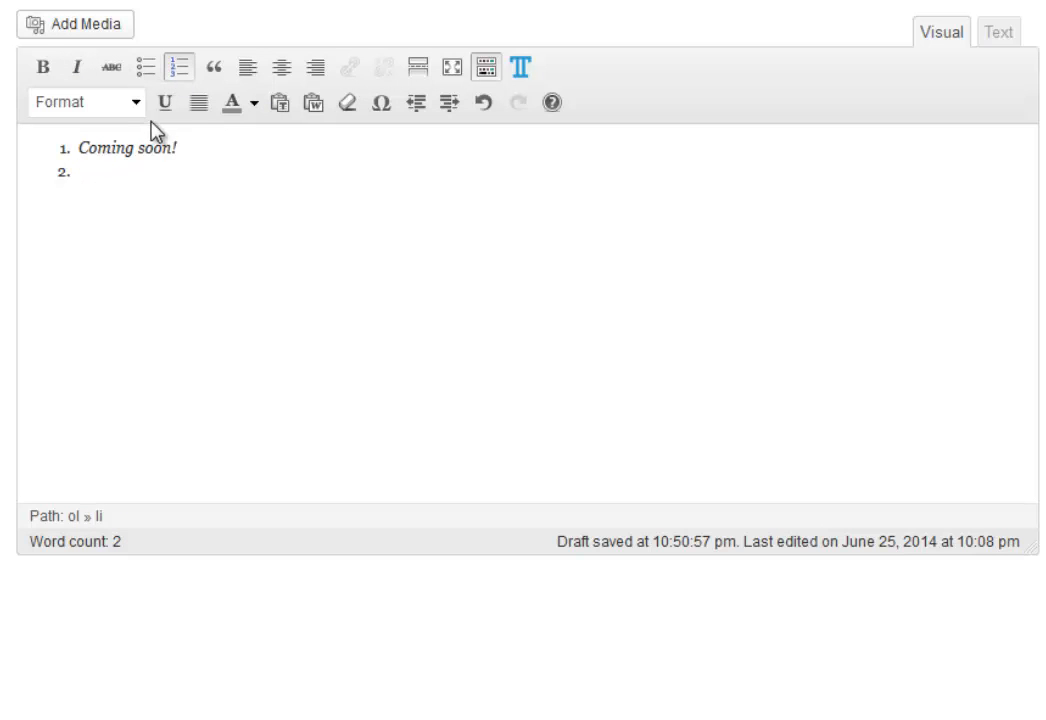
left_click(182, 70)
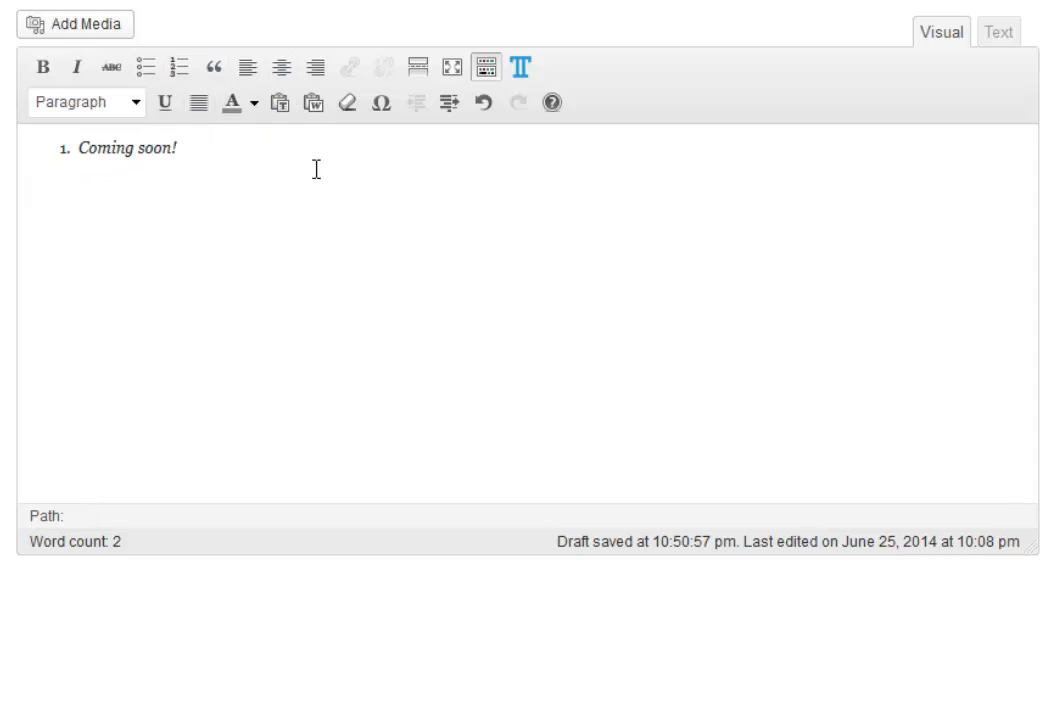
left_click(145, 150)
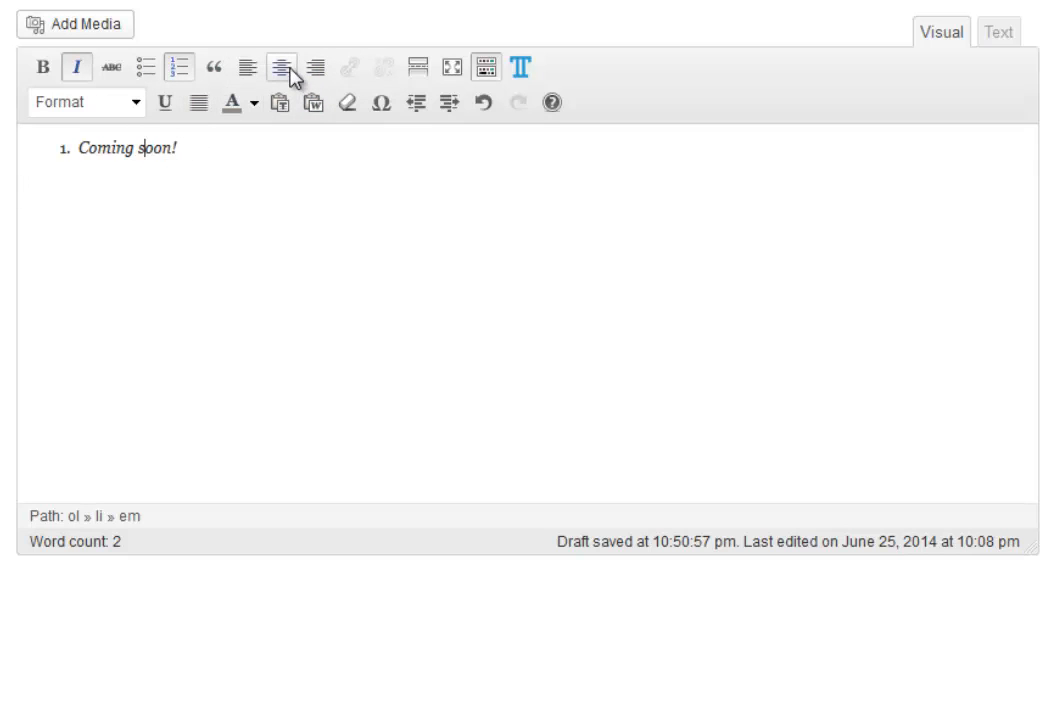
left_click(285, 72)
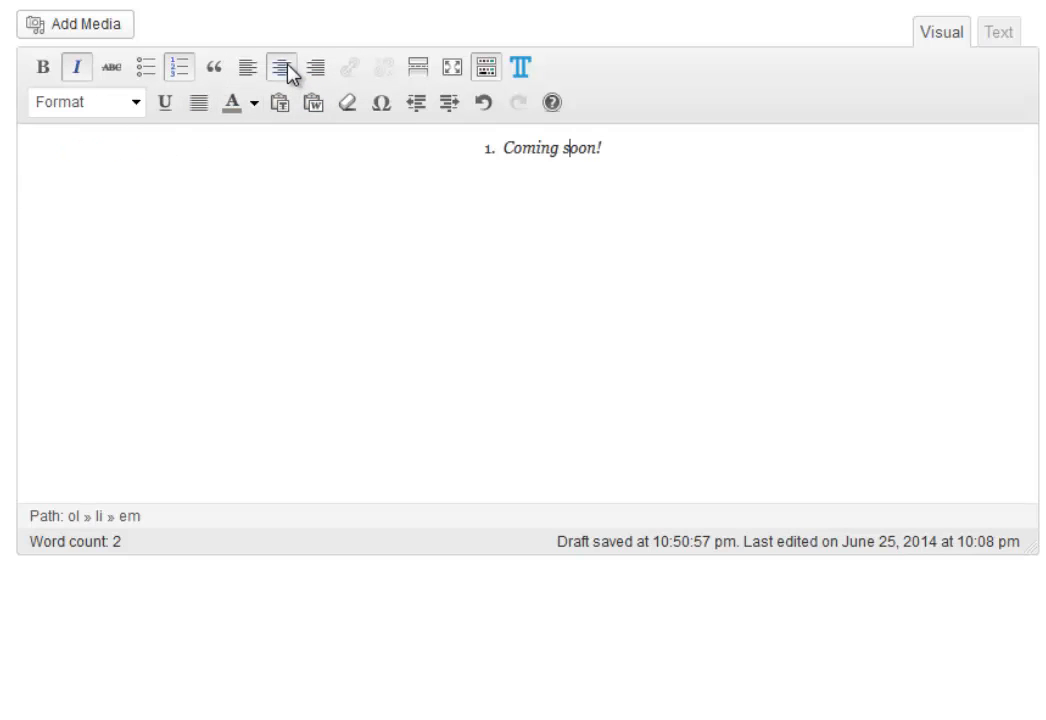
left_click(247, 70)
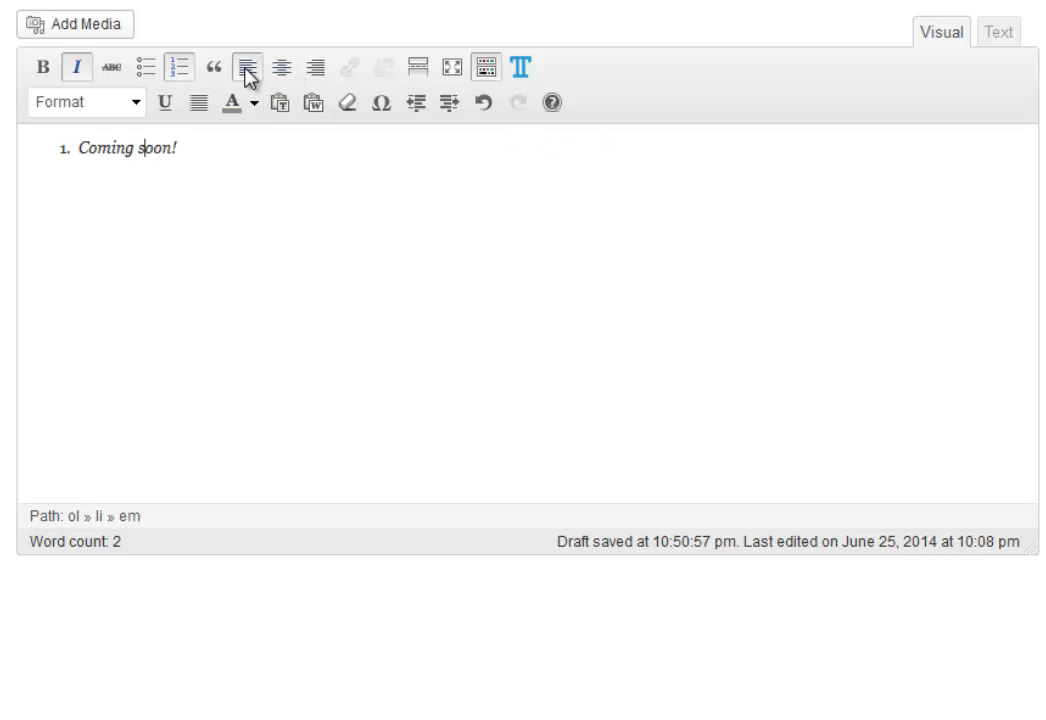
left_click(315, 69)
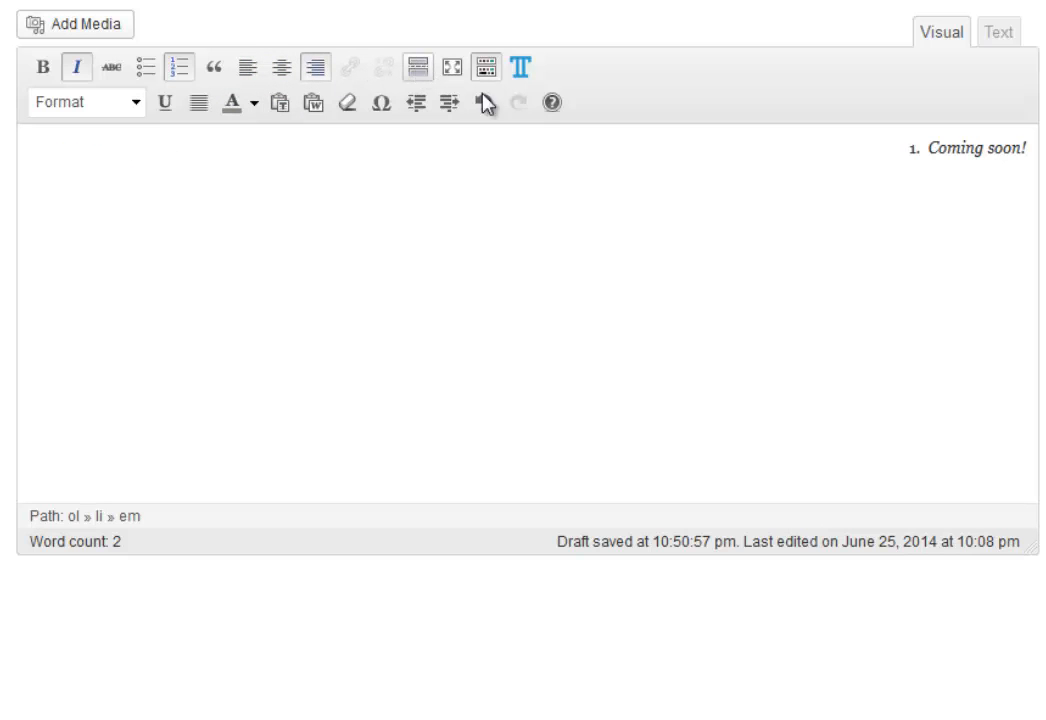
left_click(249, 70)
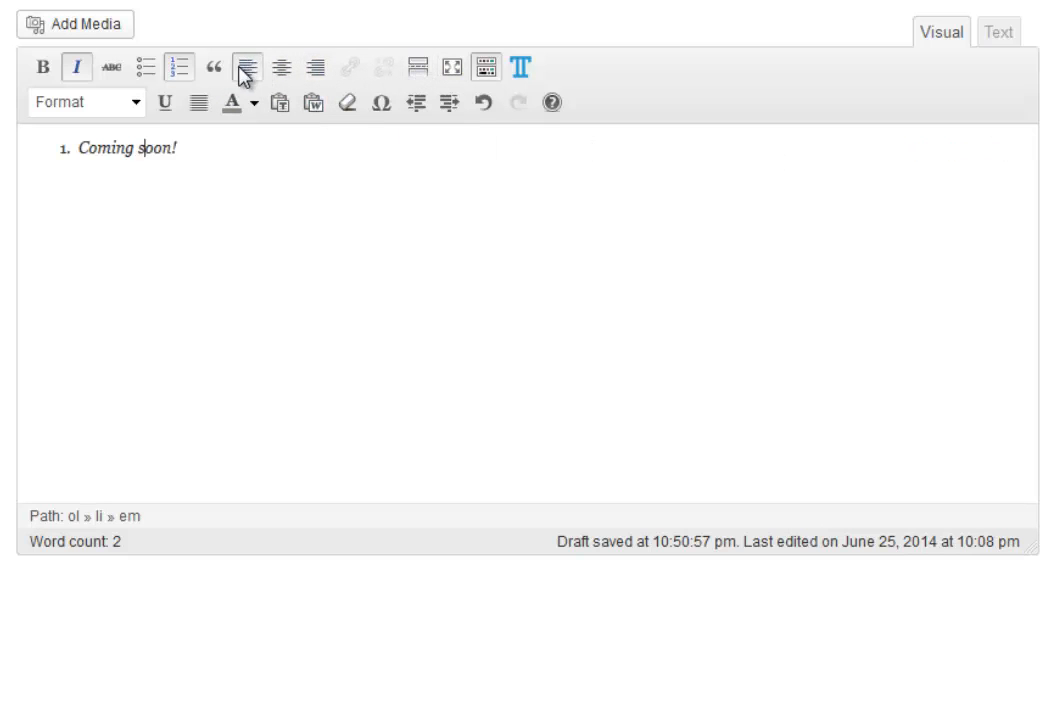
Add a second list item 'testing' and end the list with a normal paragraph.
key("Return")
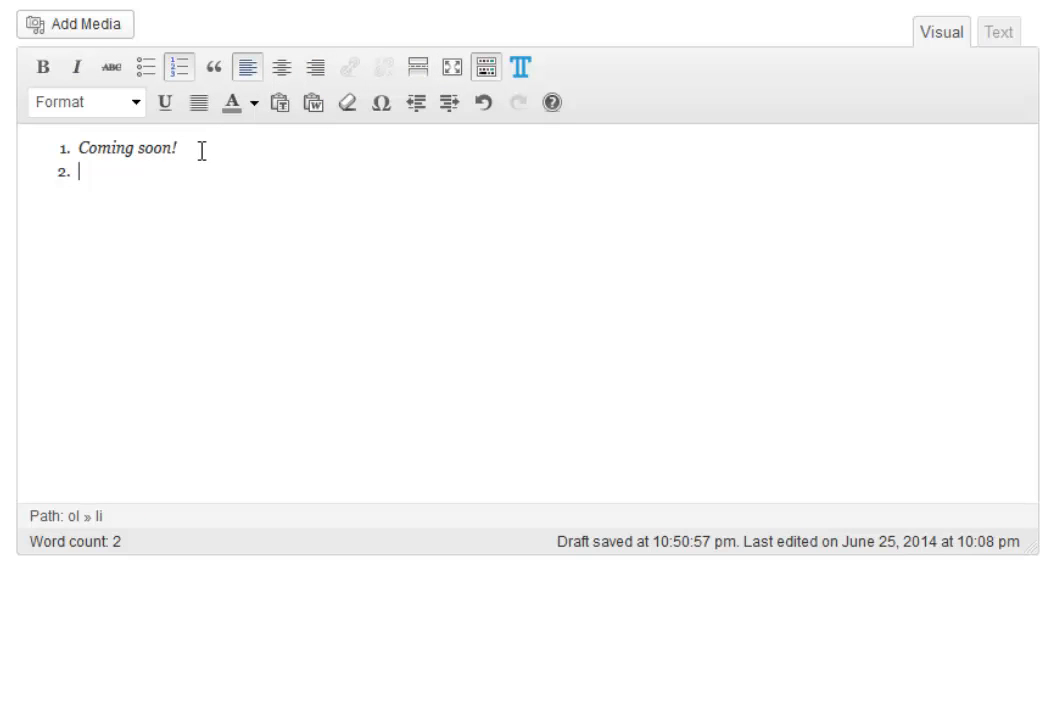
type("testing")
key("Return")
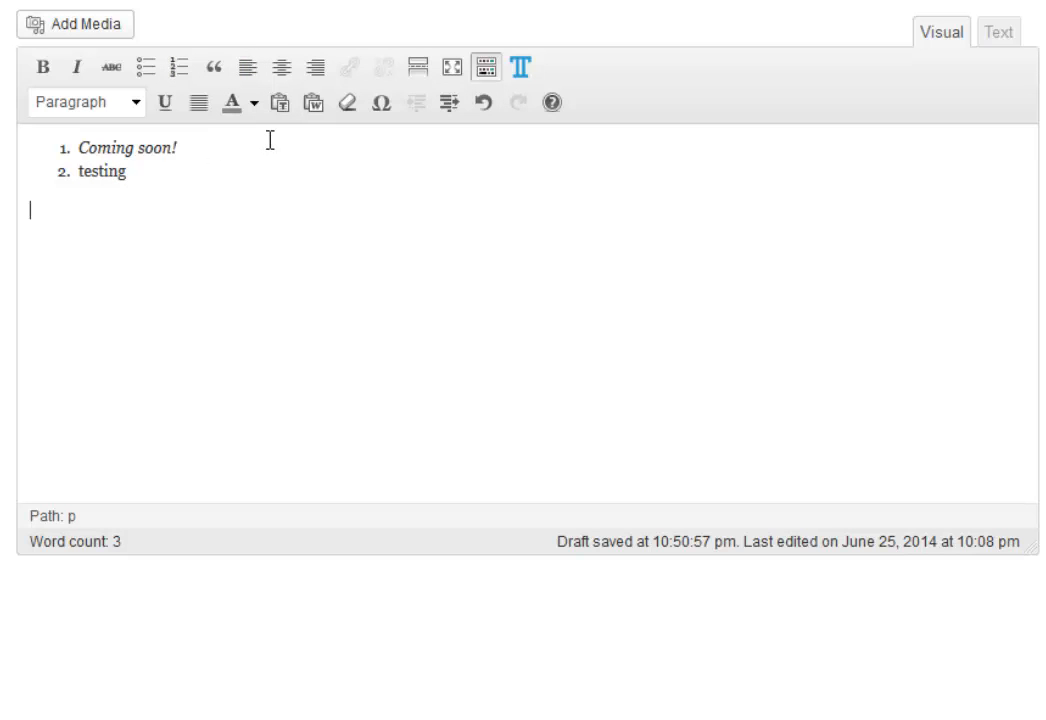
Insert a More break after the list, type 'testing again' below it, and select that line.
left_click(418, 70)
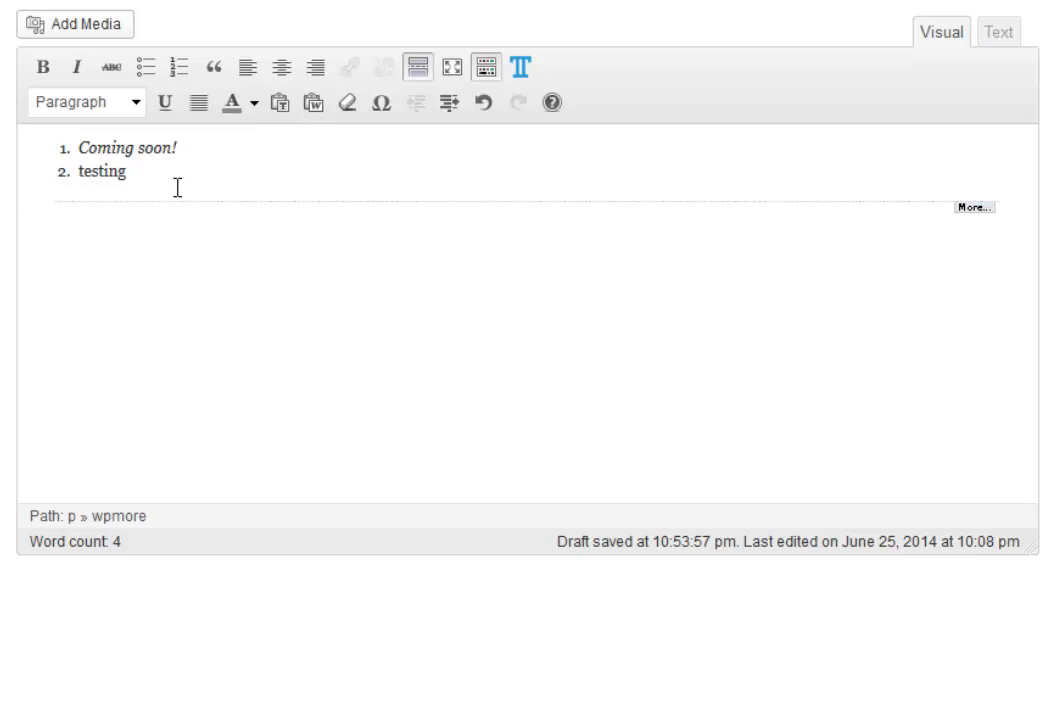
left_click(974, 229)
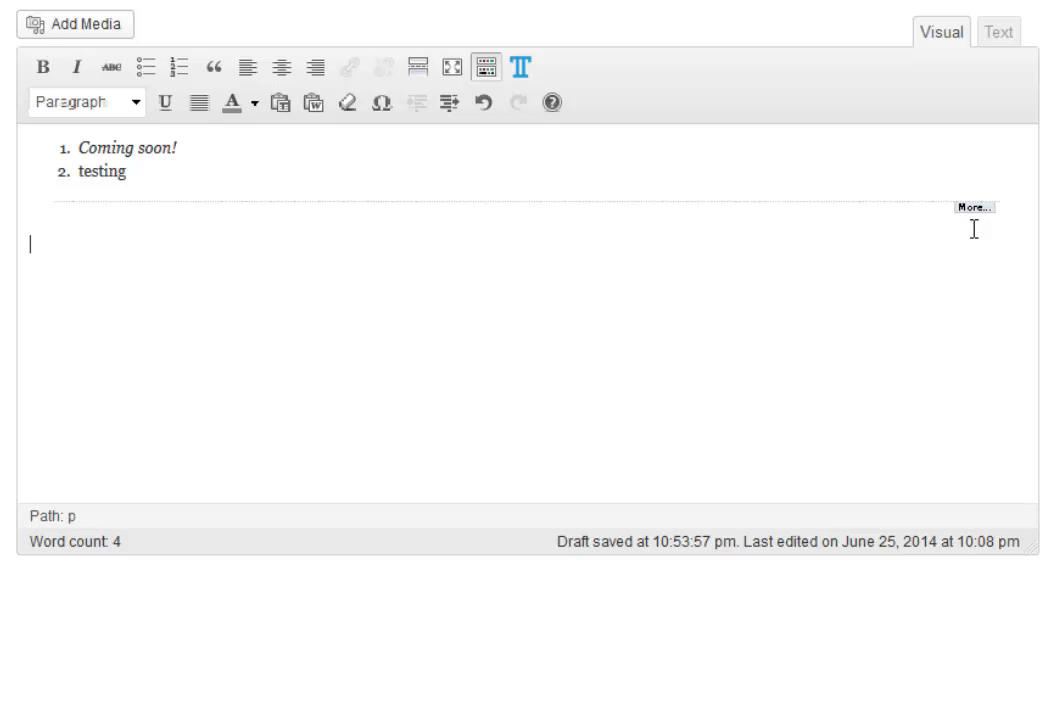
type("testing again")
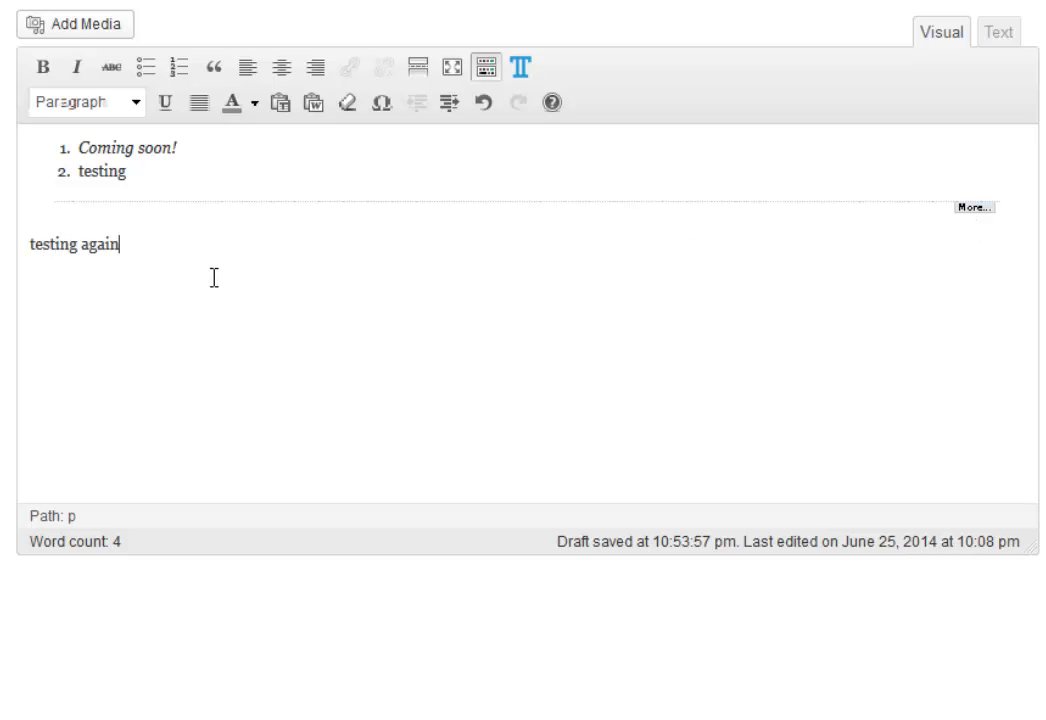
left_click_drag(121, 252, 22, 256)
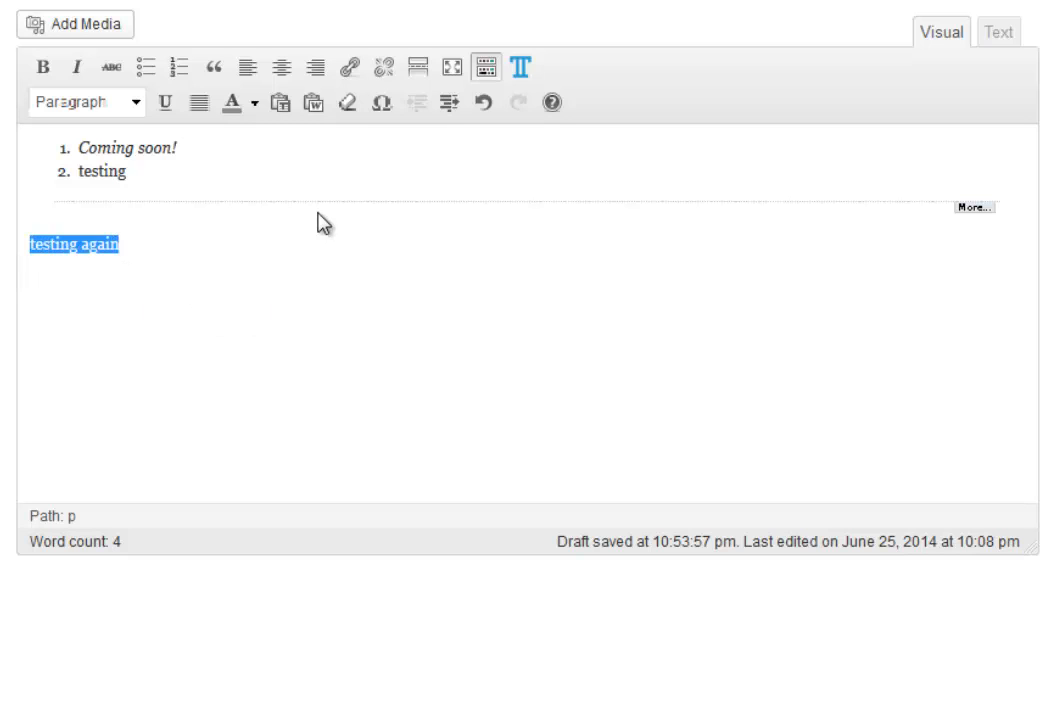
Colour 'testing again' purple (#843ec1), delete the blank line below, and underline it.
left_click(255, 106)
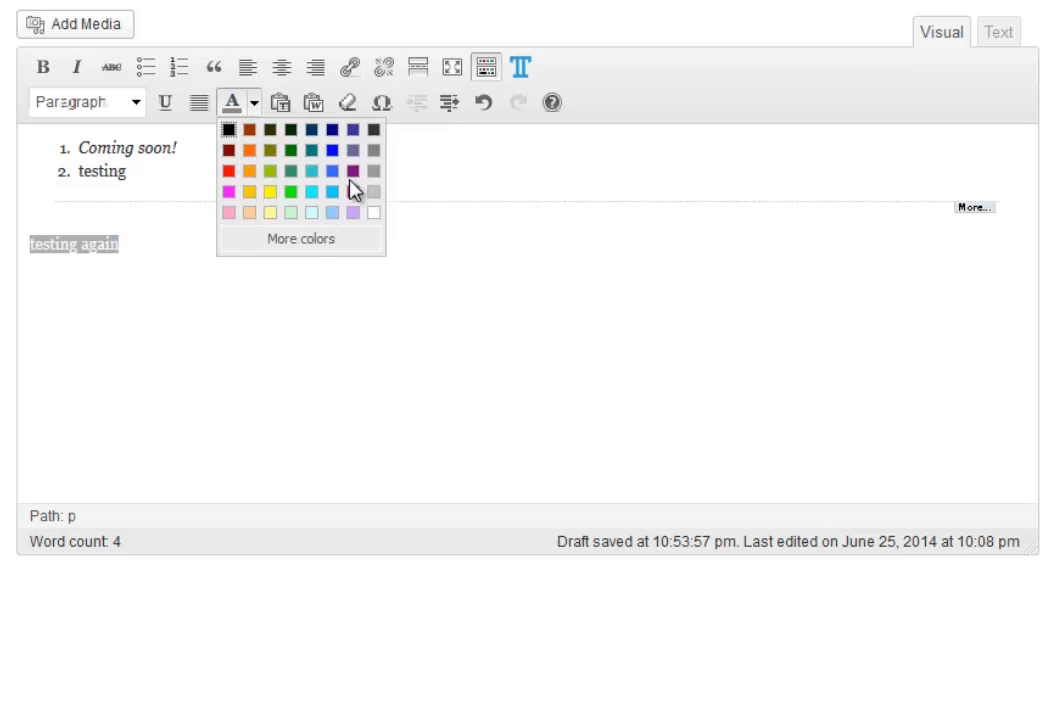
left_click(306, 242)
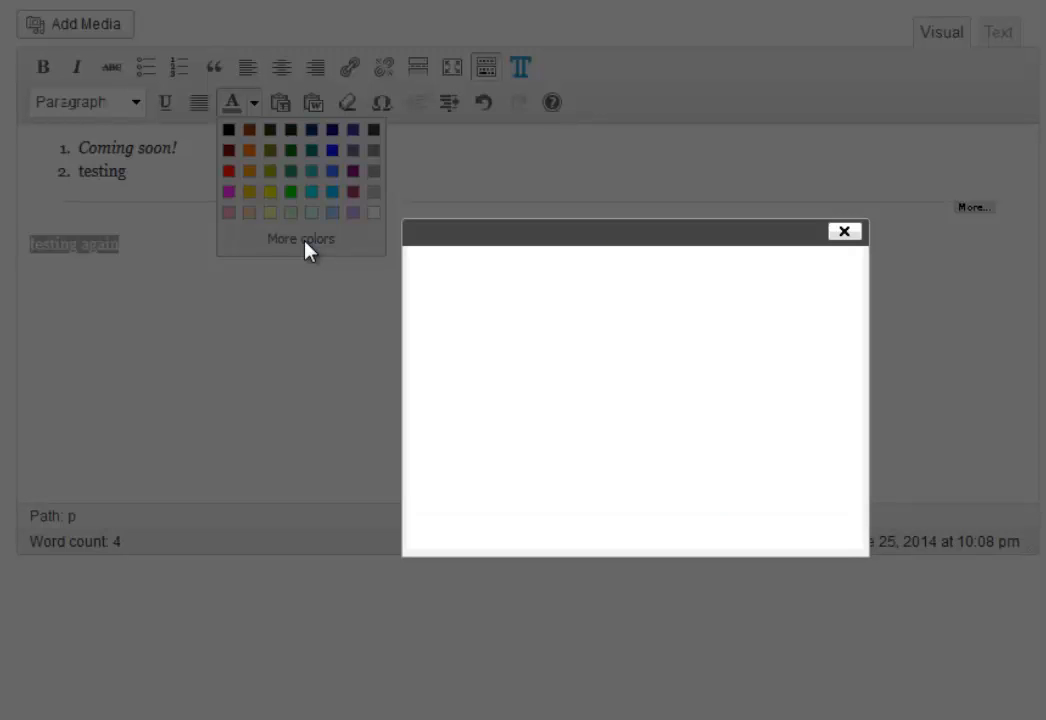
left_click(727, 347)
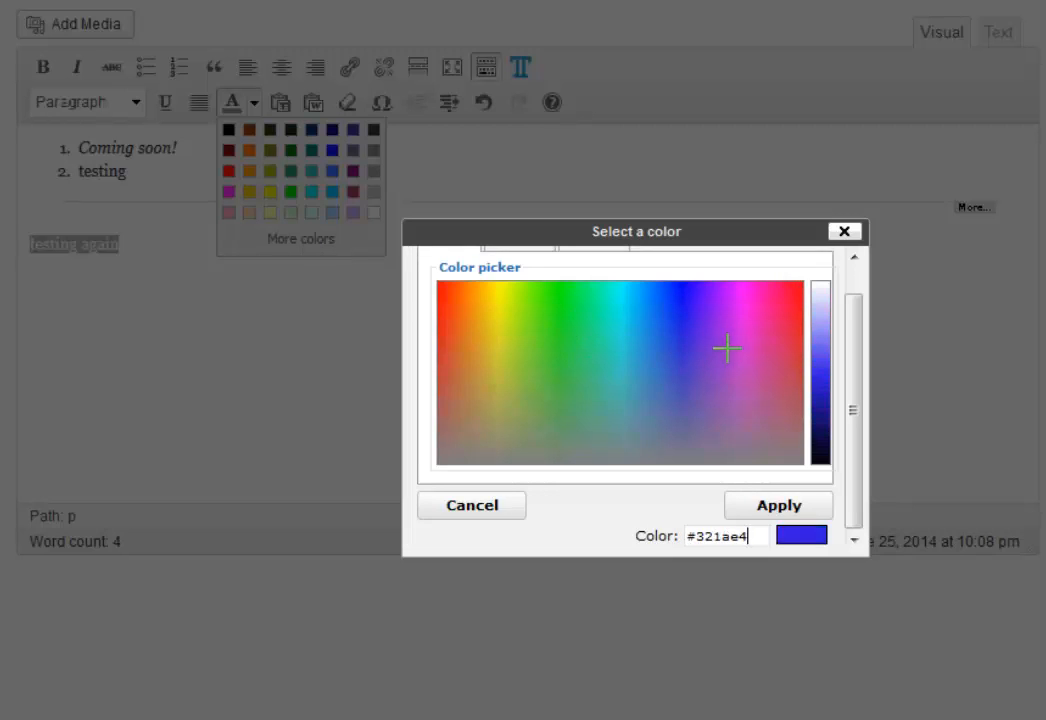
left_click_drag(727, 347, 713, 394)
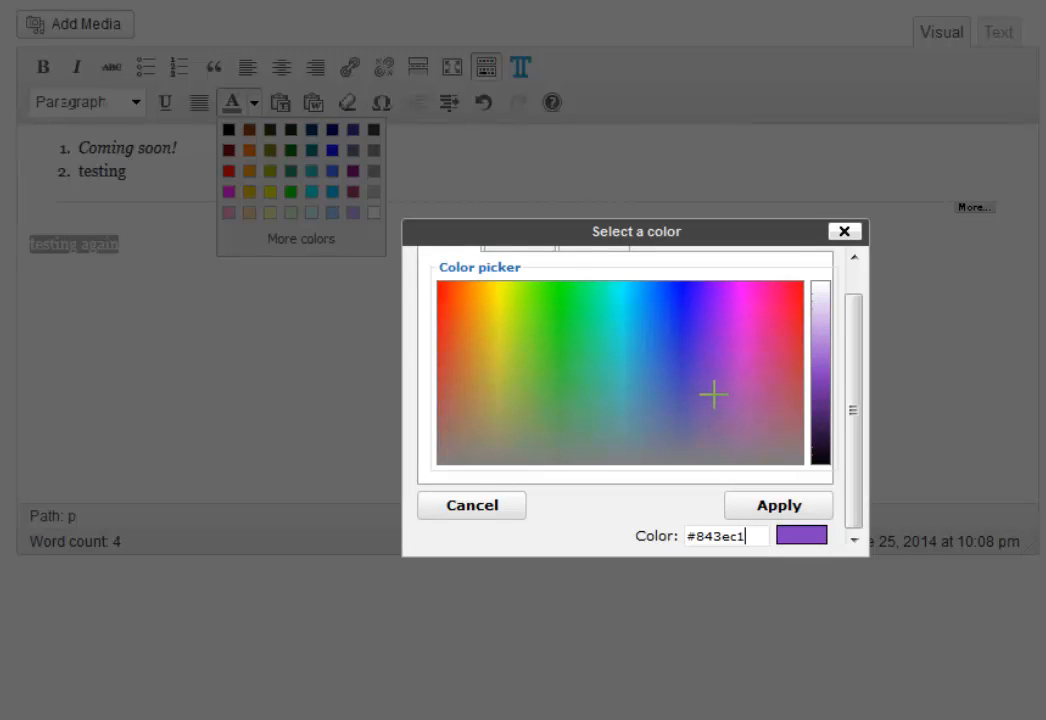
left_click(795, 504)
left_click(168, 340)
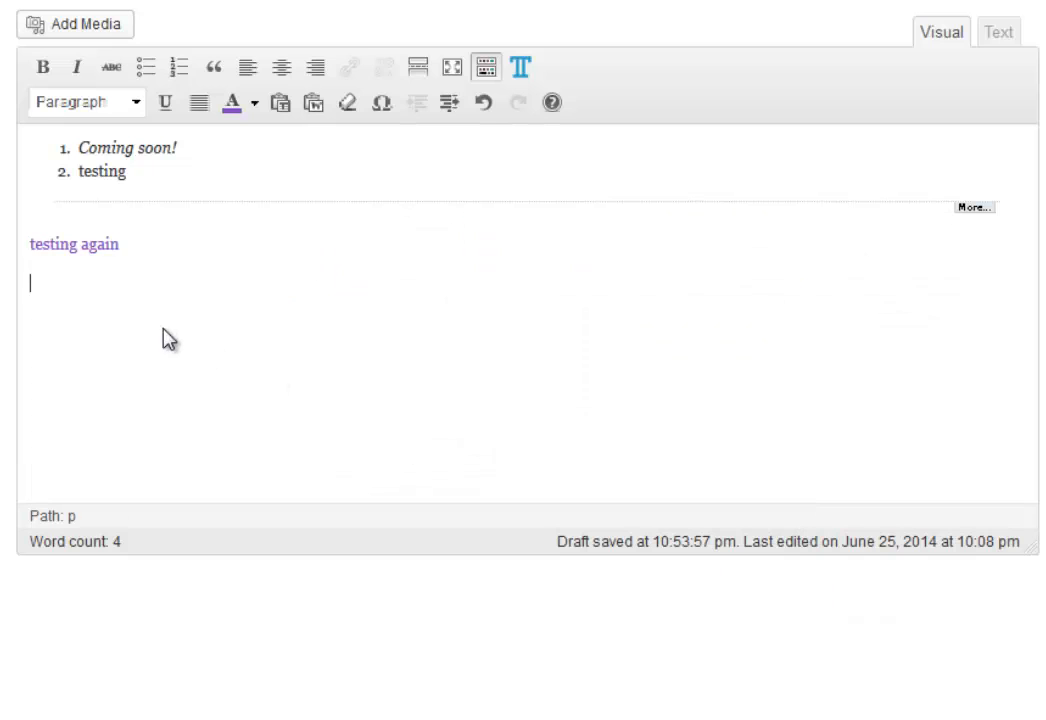
key("BackSpace")
triple_click(104, 244)
left_click(165, 102)
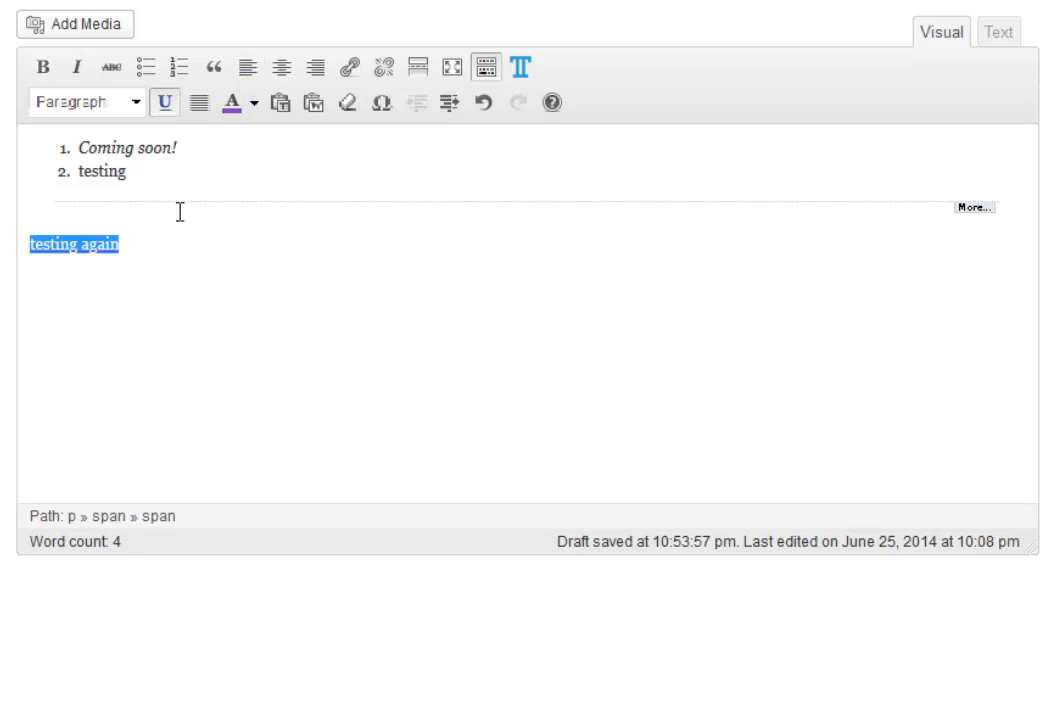
left_click(175, 273)
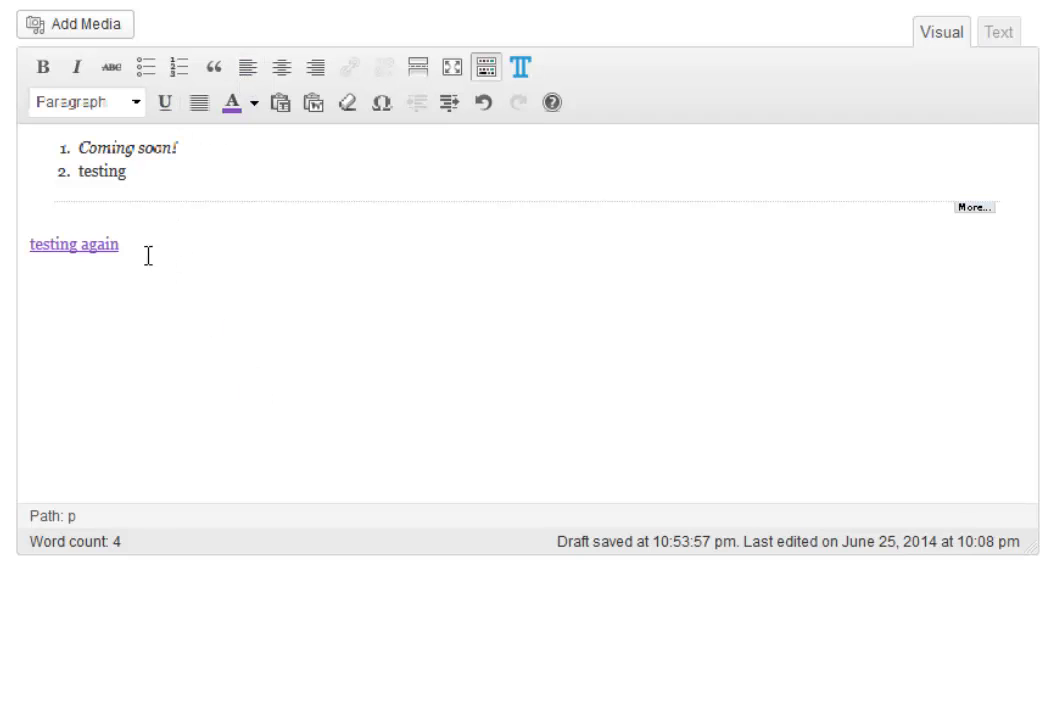
Format the 'testing again' line as Heading 2.
left_click_drag(133, 248, 14, 255)
left_click(136, 104)
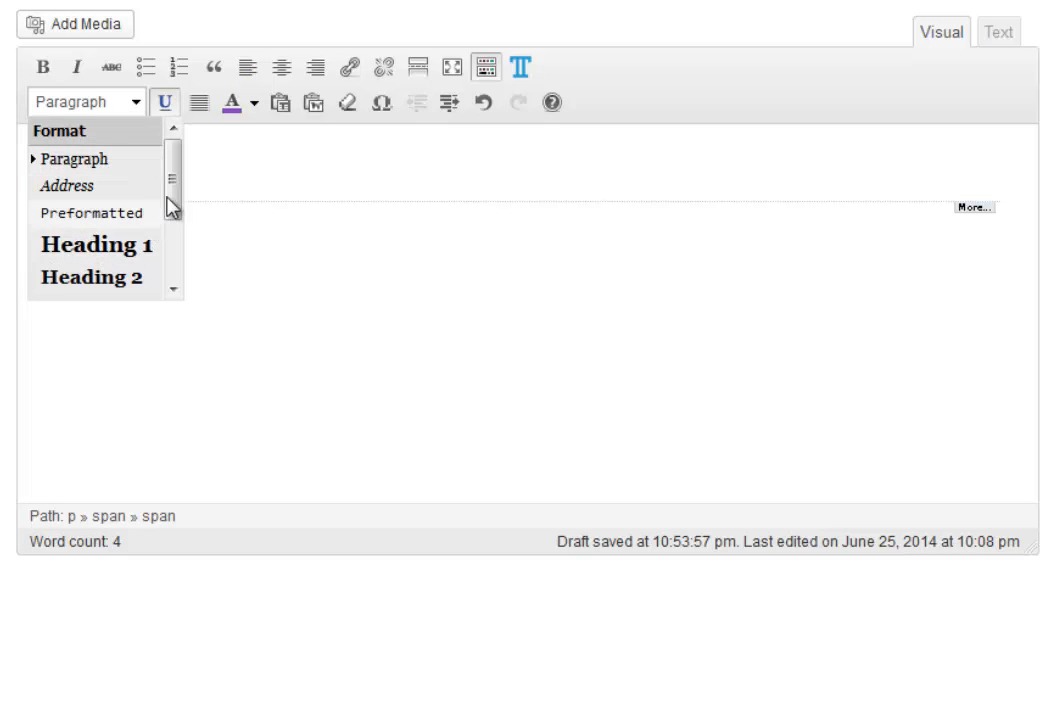
left_click_drag(172, 215, 180, 256)
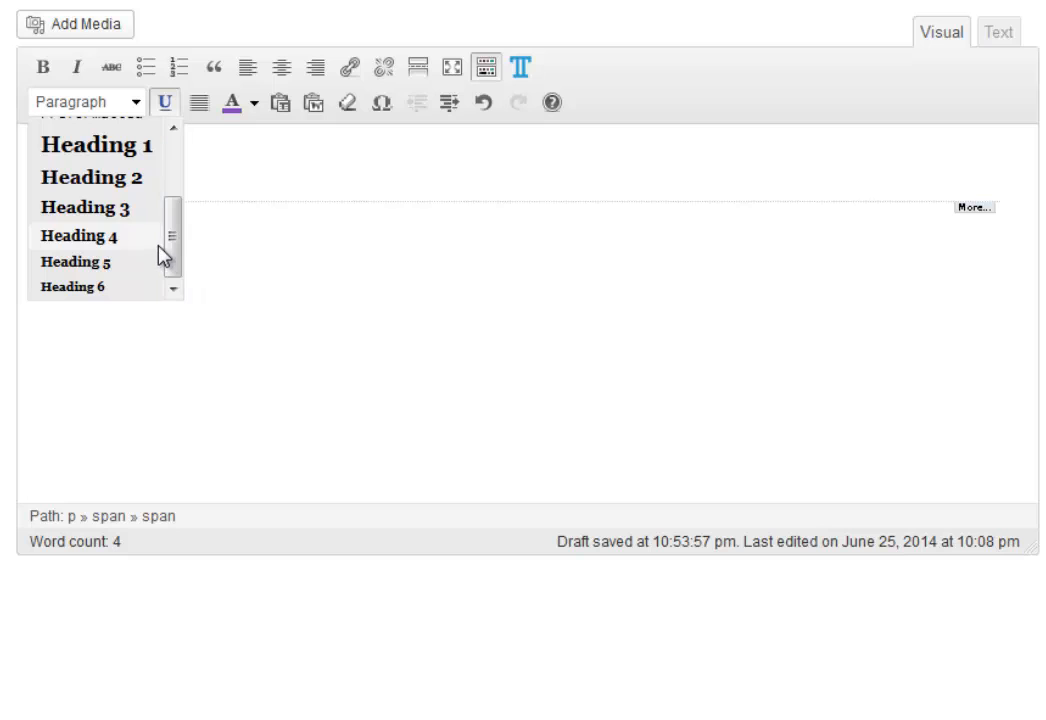
left_click(118, 177)
left_click(231, 251)
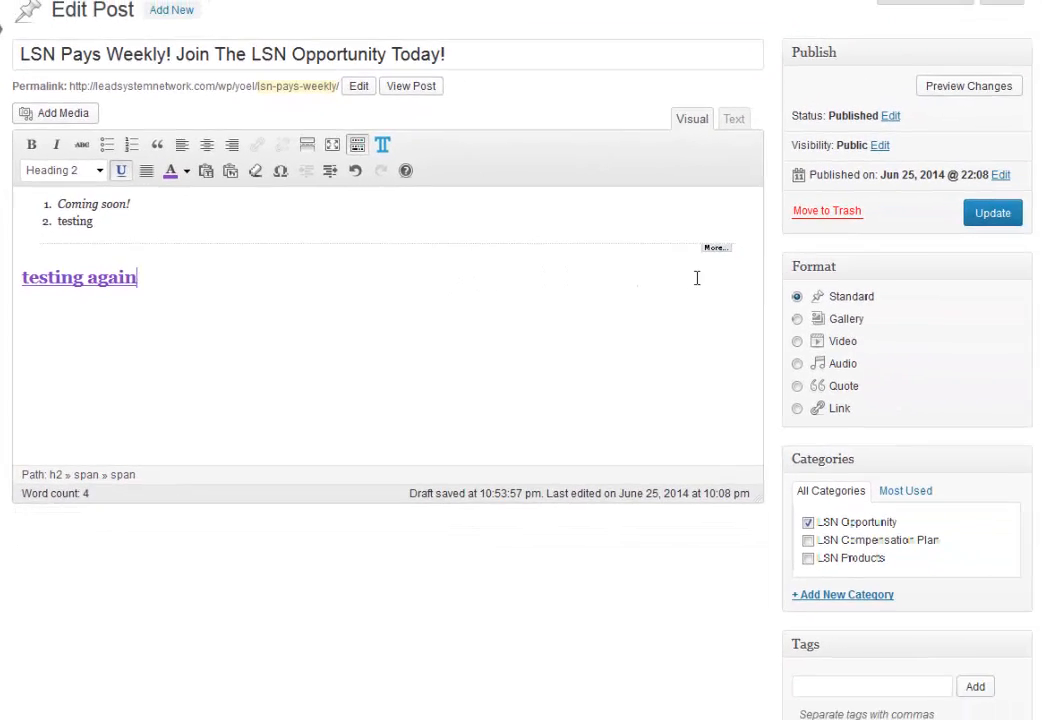
Update the published post, view it live, then return to Edit Post and dismiss the revisions tip.
left_click(998, 218)
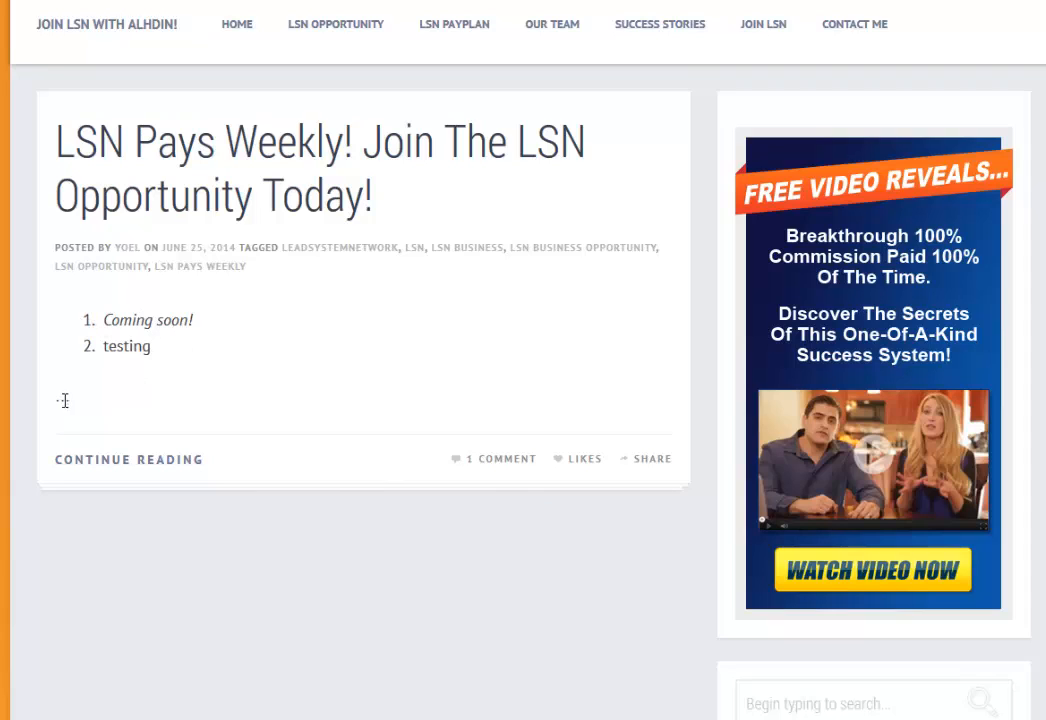
left_click(132, 462)
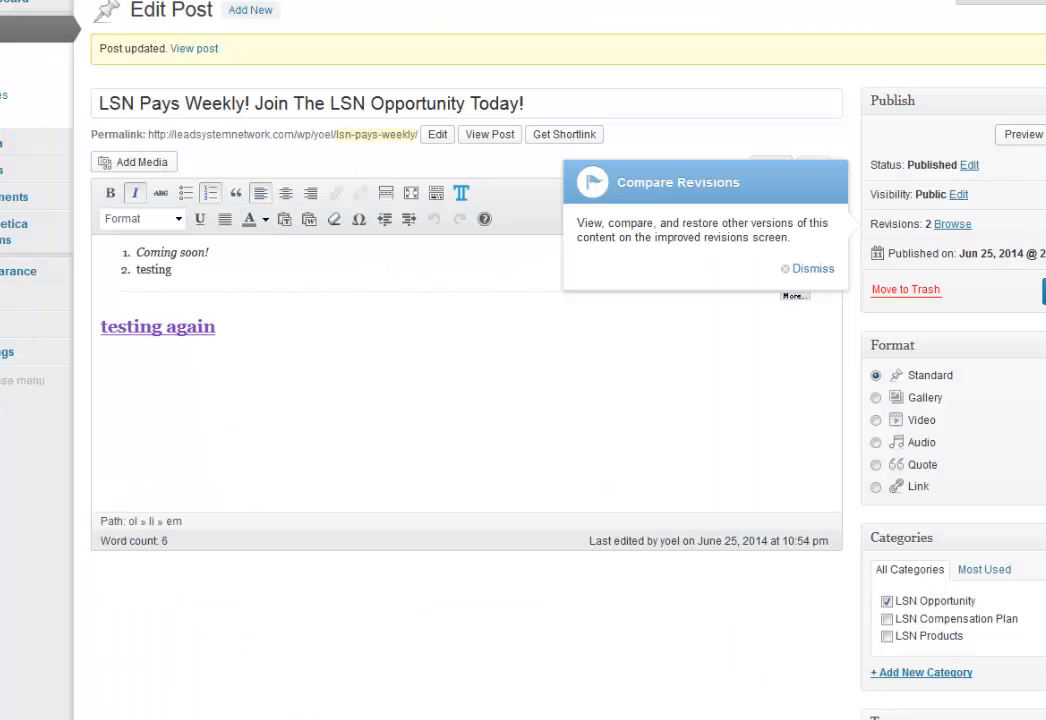
left_click(815, 270)
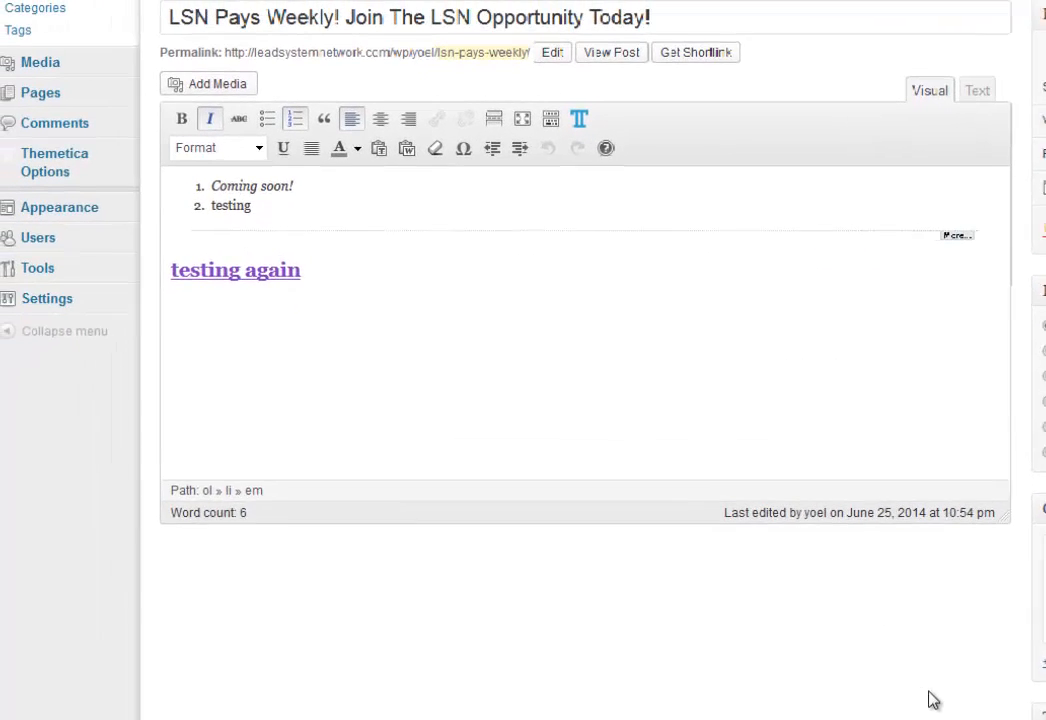
scroll(450, 712, "up", 2)
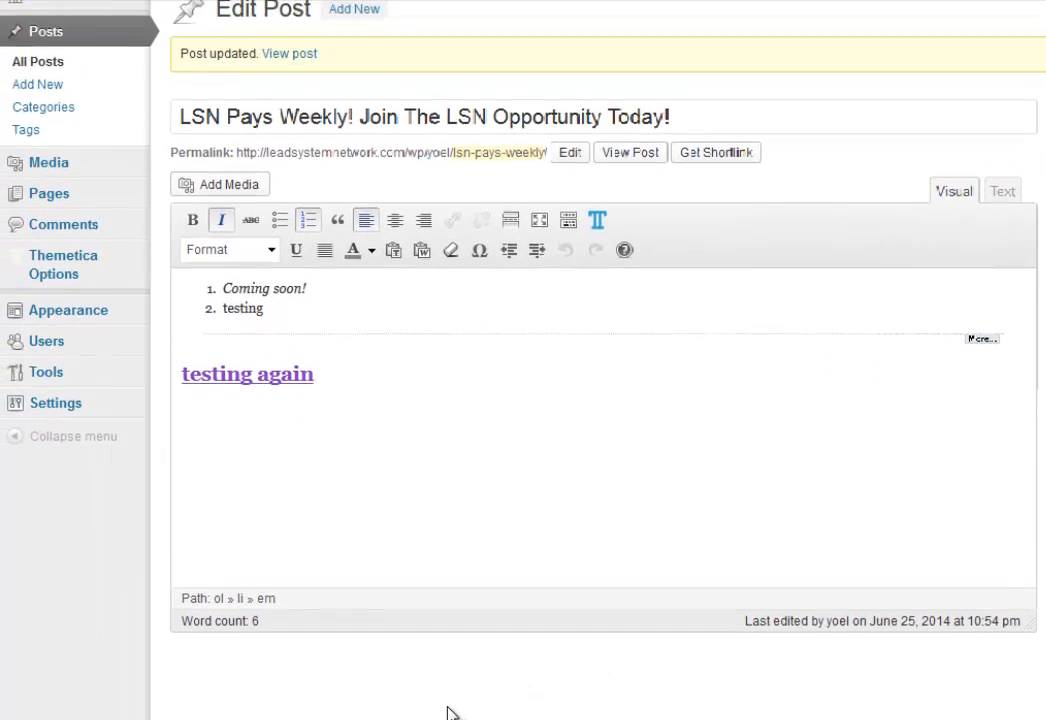
mouse_move(84, 294)
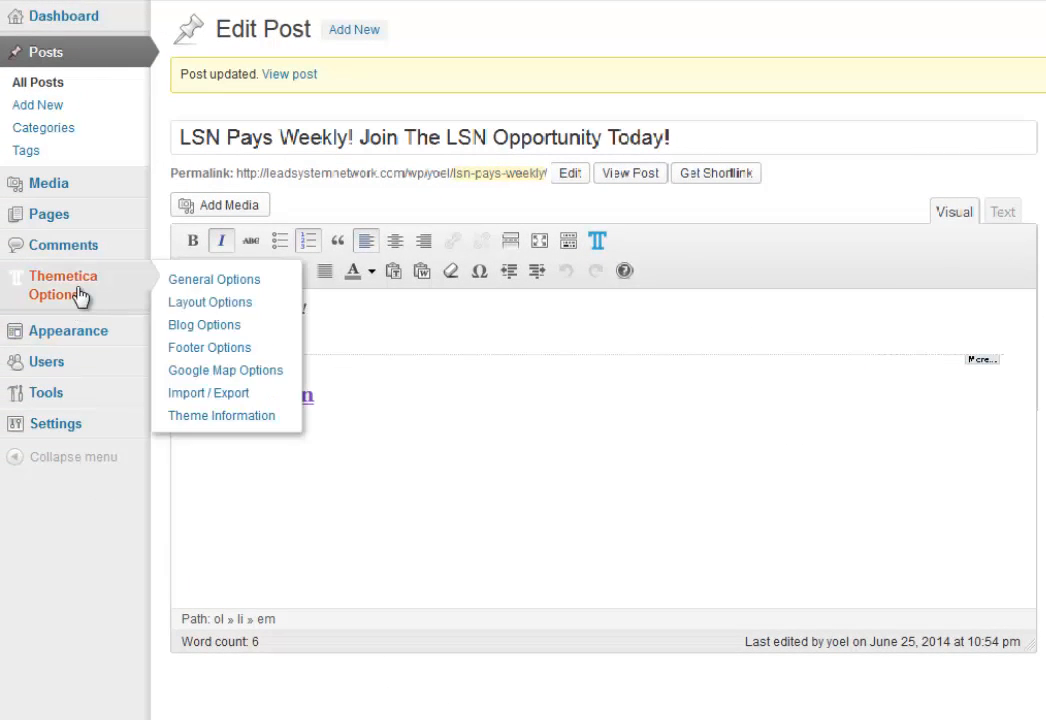
Switch Show Tags to OFF in the Thematica General Options' Blog Options.
left_click(201, 290)
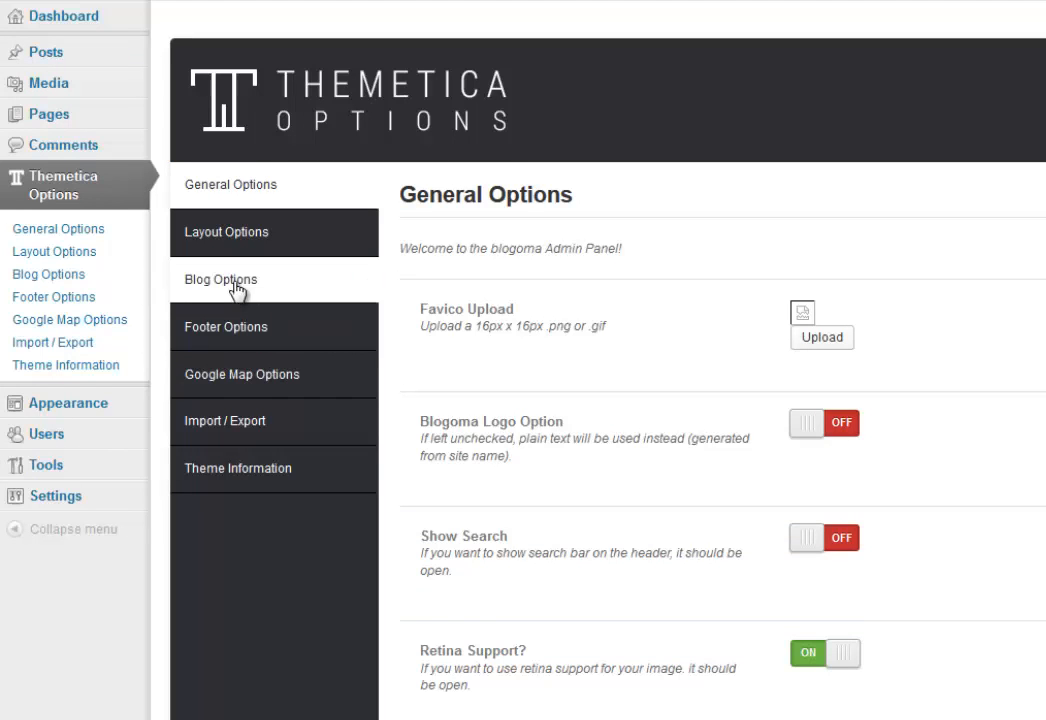
left_click(236, 287)
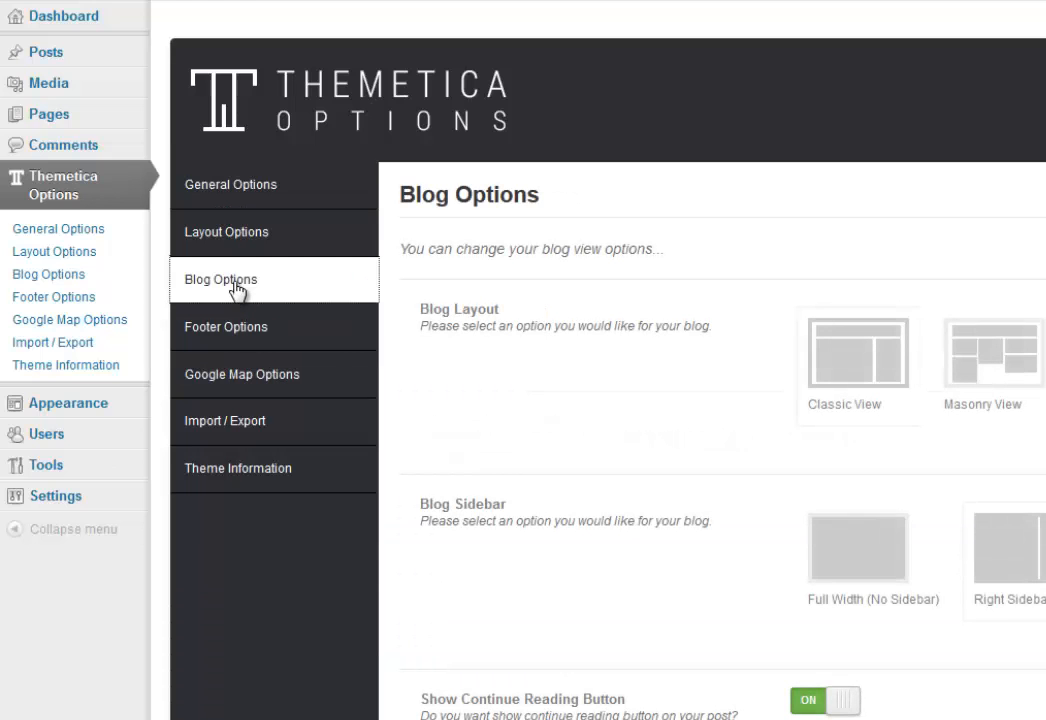
scroll(248, 400, "down", 4)
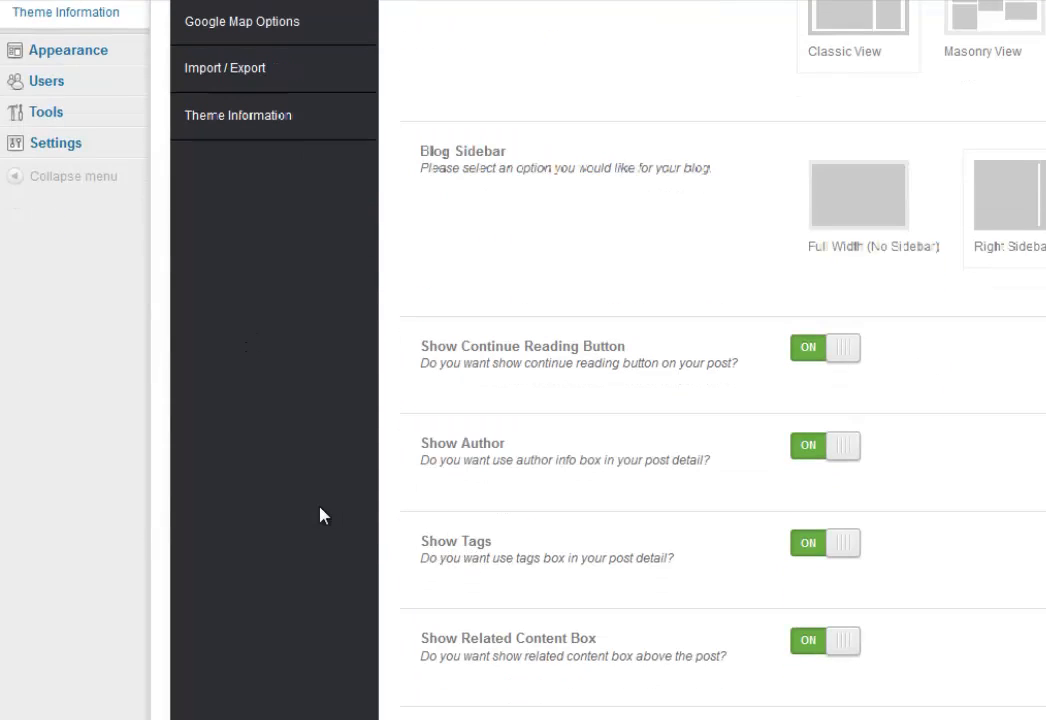
scroll(322, 512, "up", 1)
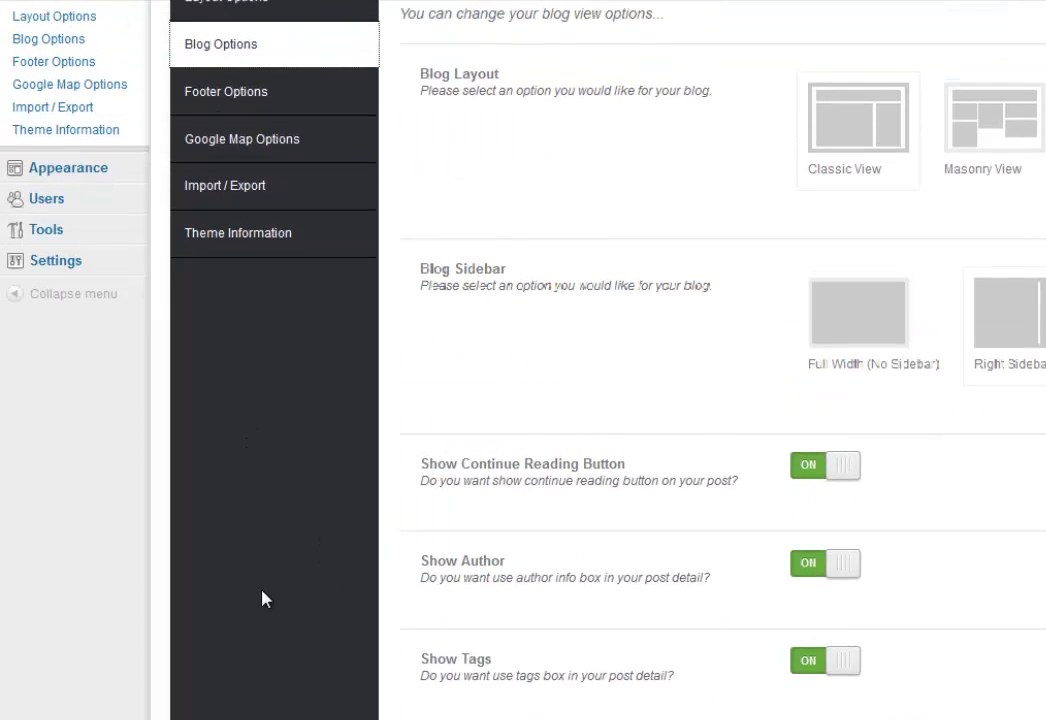
scroll(262, 598, "down", 1)
scroll(262, 598, "down", 1)
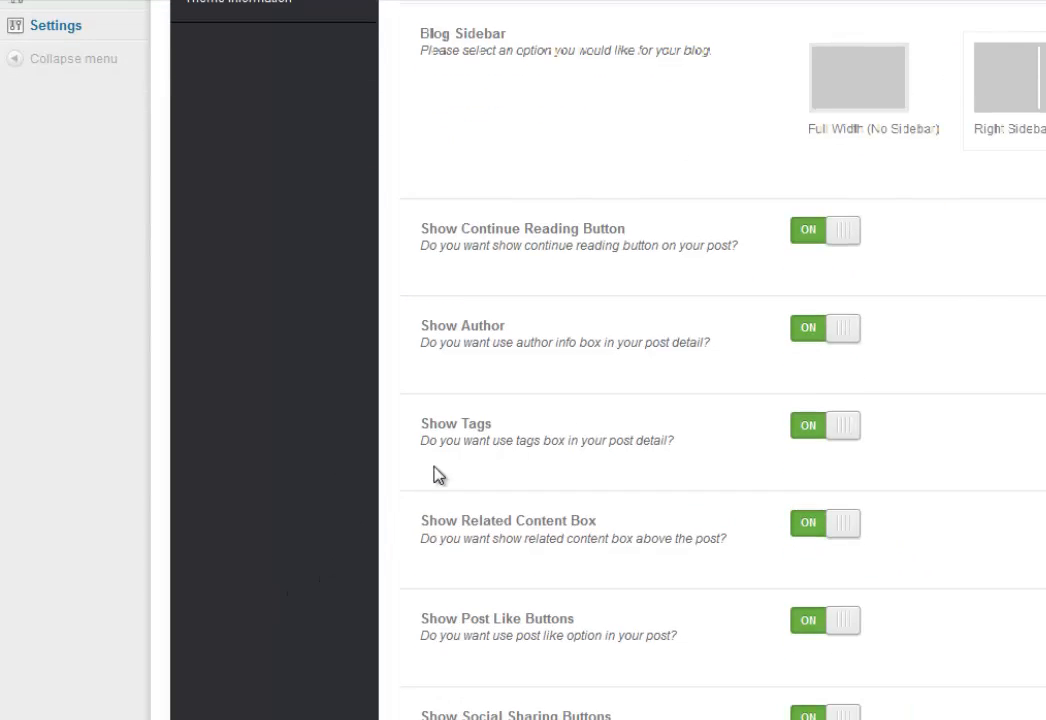
left_click(815, 436)
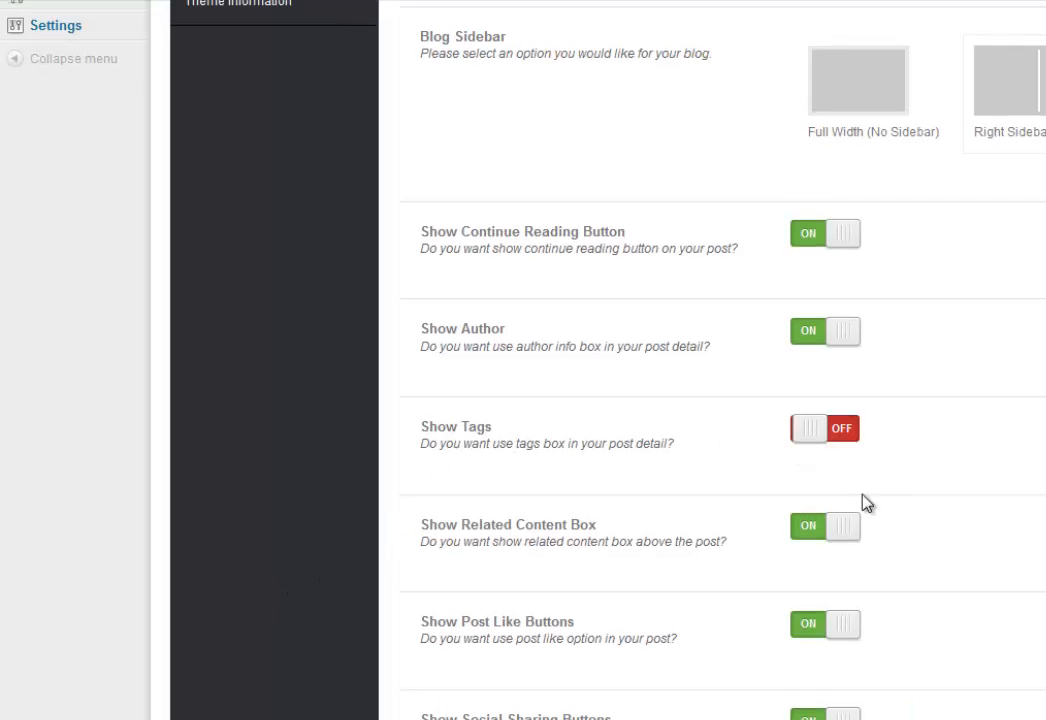
Save the theme settings and go to the All Posts list.
scroll(1003, 612, "up", 1)
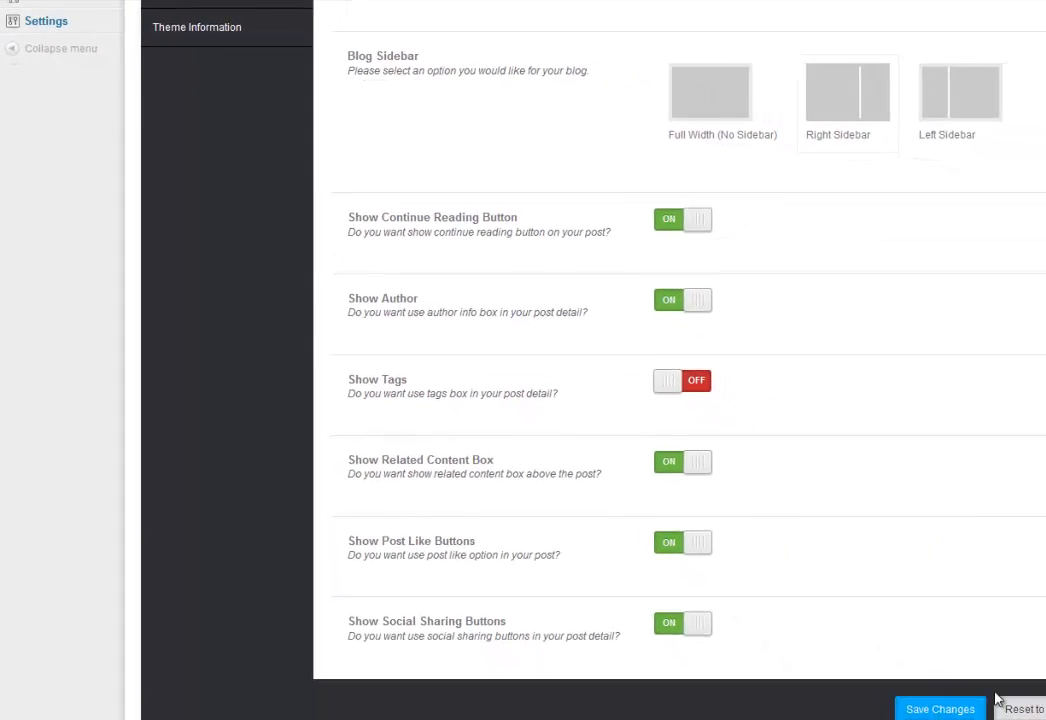
left_click(918, 693)
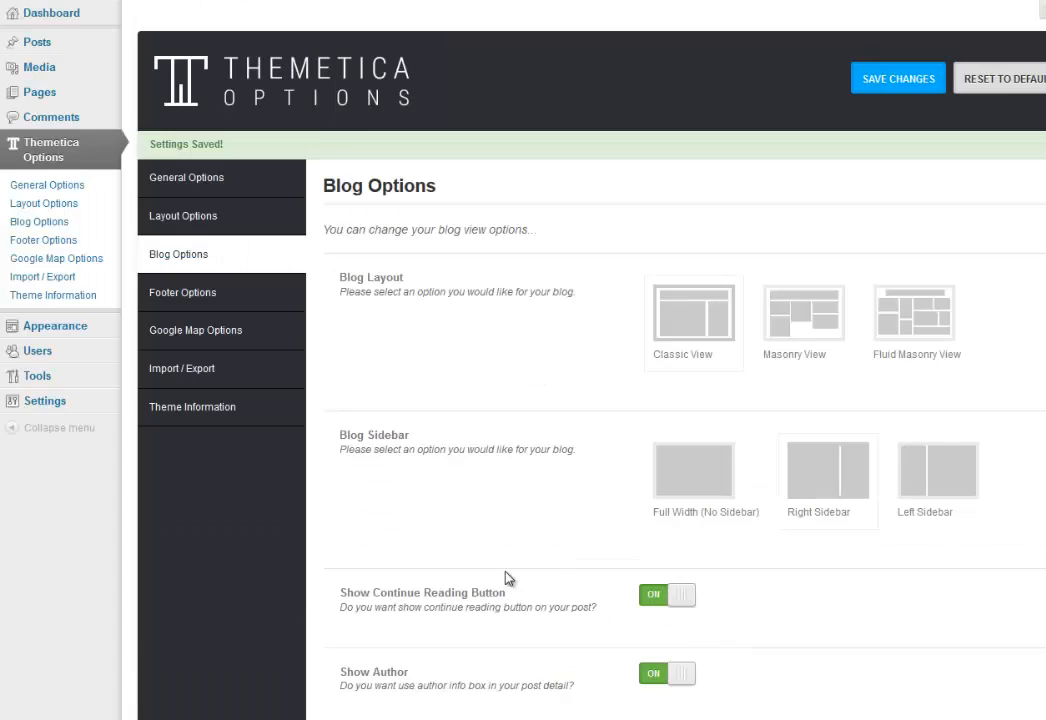
mouse_move(40, 42)
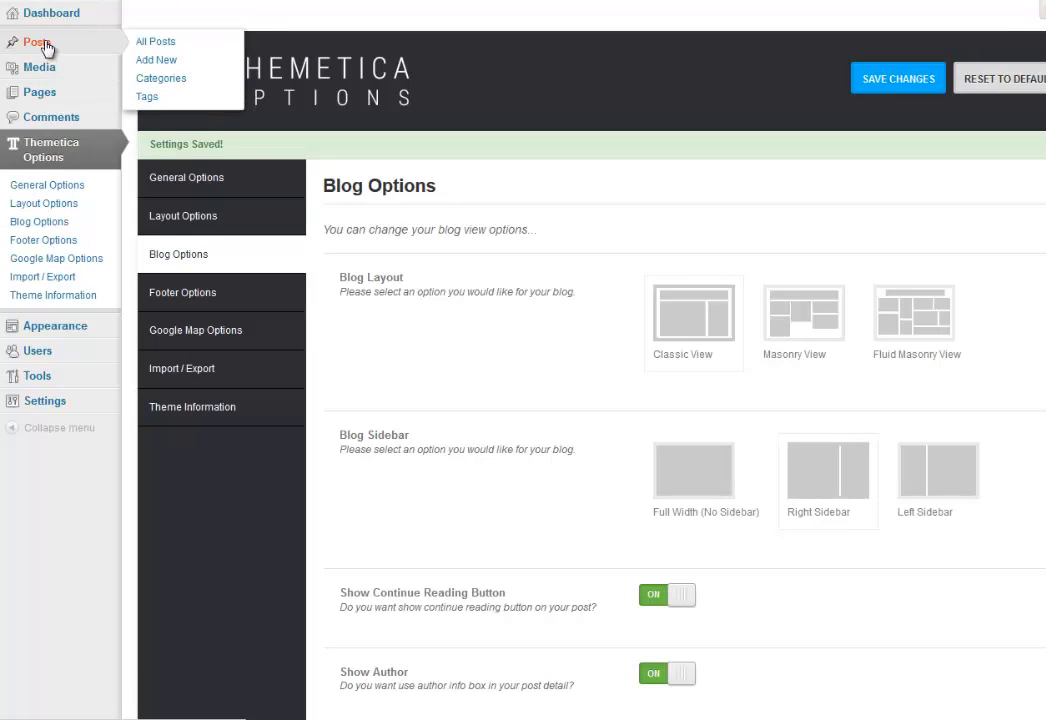
left_click(144, 45)
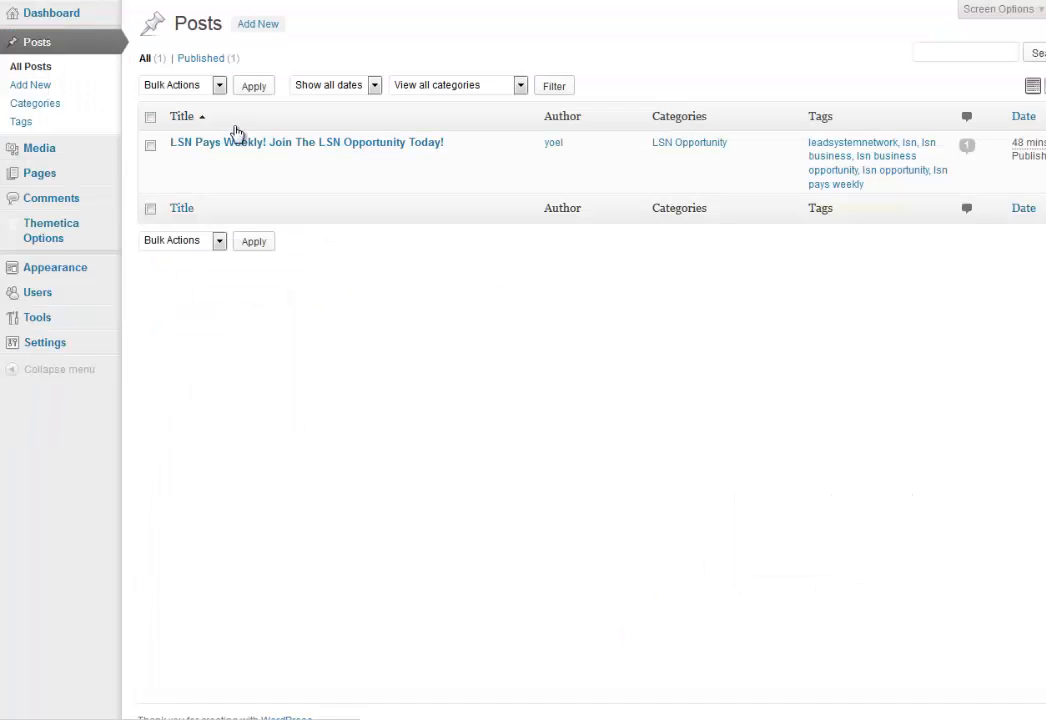
Confirm the live post shows no tags by its byline, then go to the site's home page.
mouse_move(190, 165)
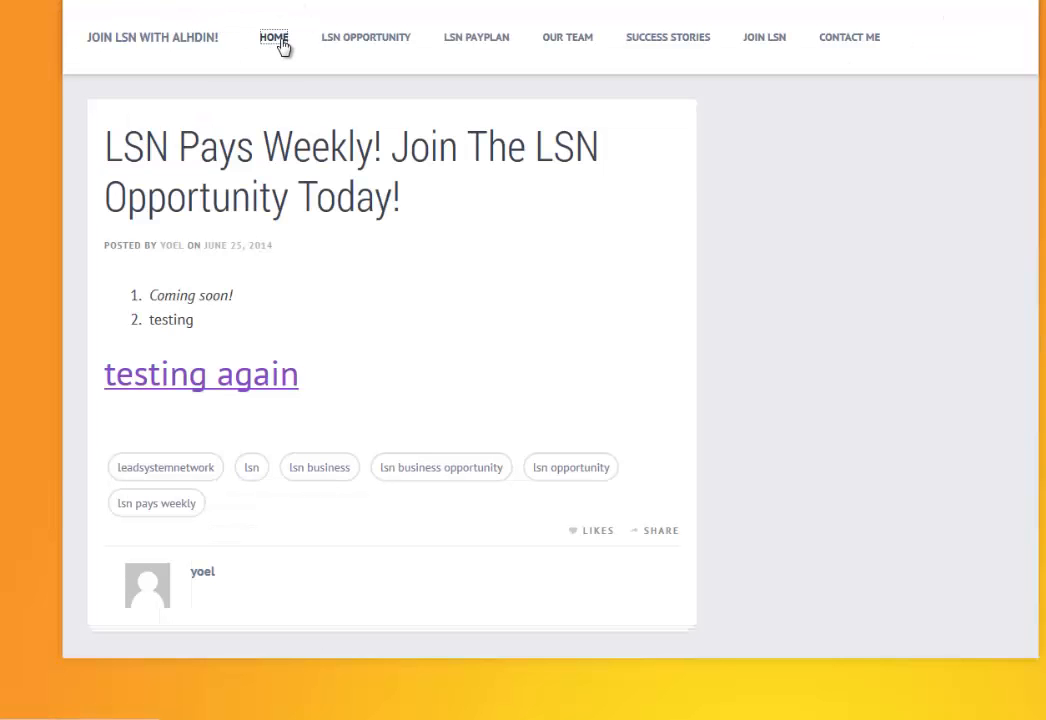
left_click(274, 38)
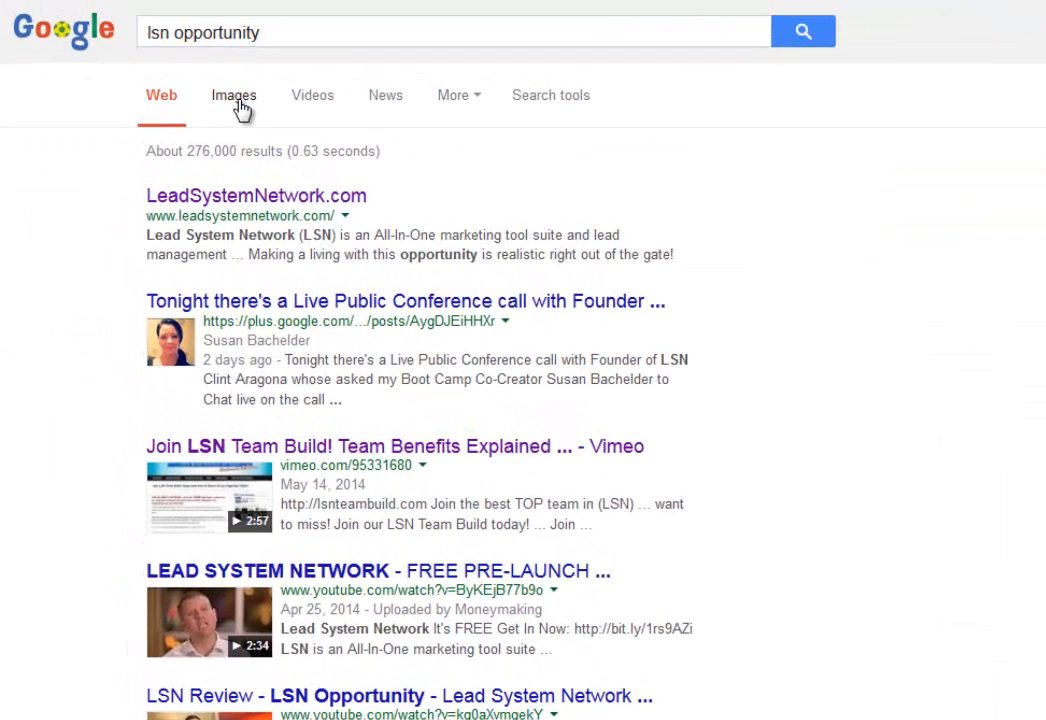
Show Google Images results for 'lsn opportunity' and preview the LSN matrix compensation image.
left_click(239, 104)
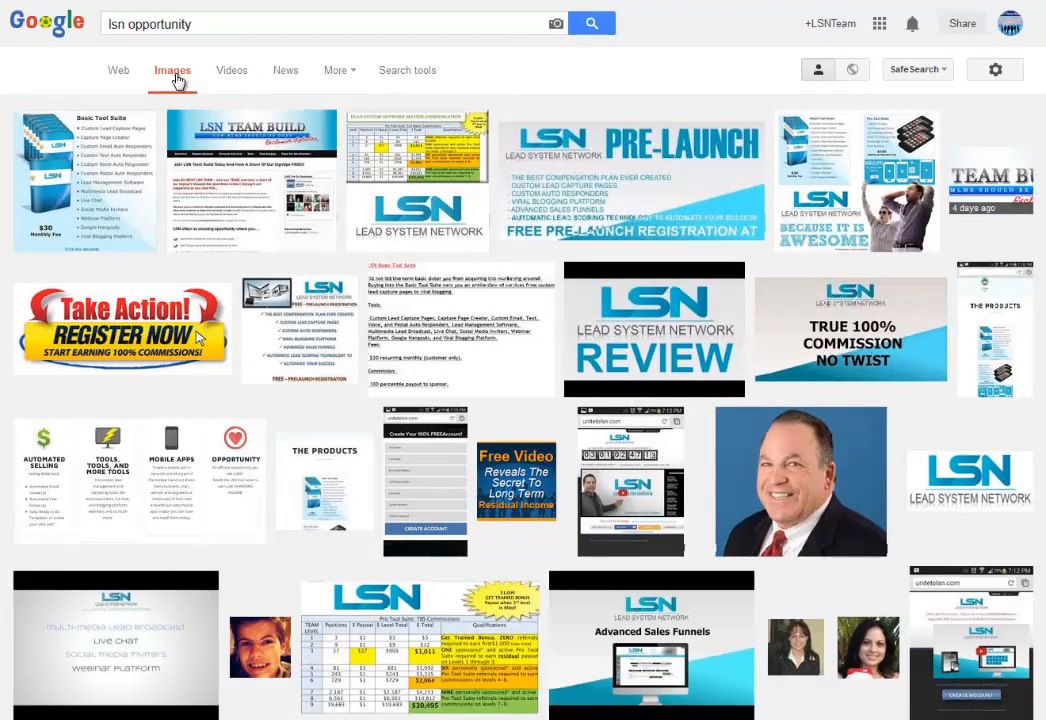
left_click(93, 191)
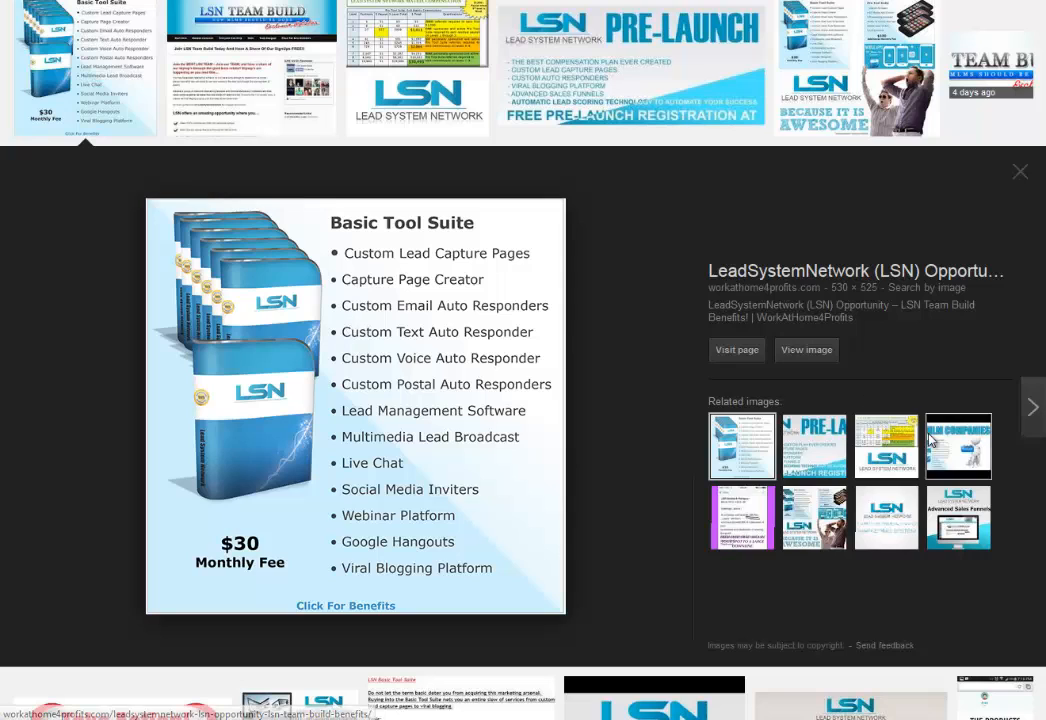
left_click(883, 452)
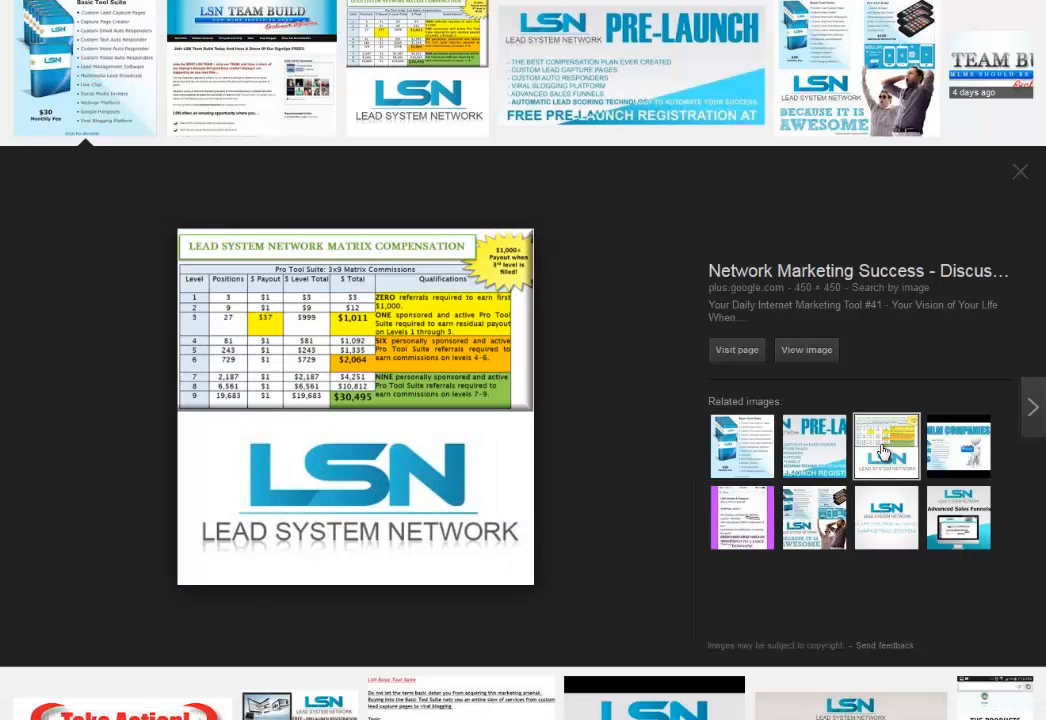
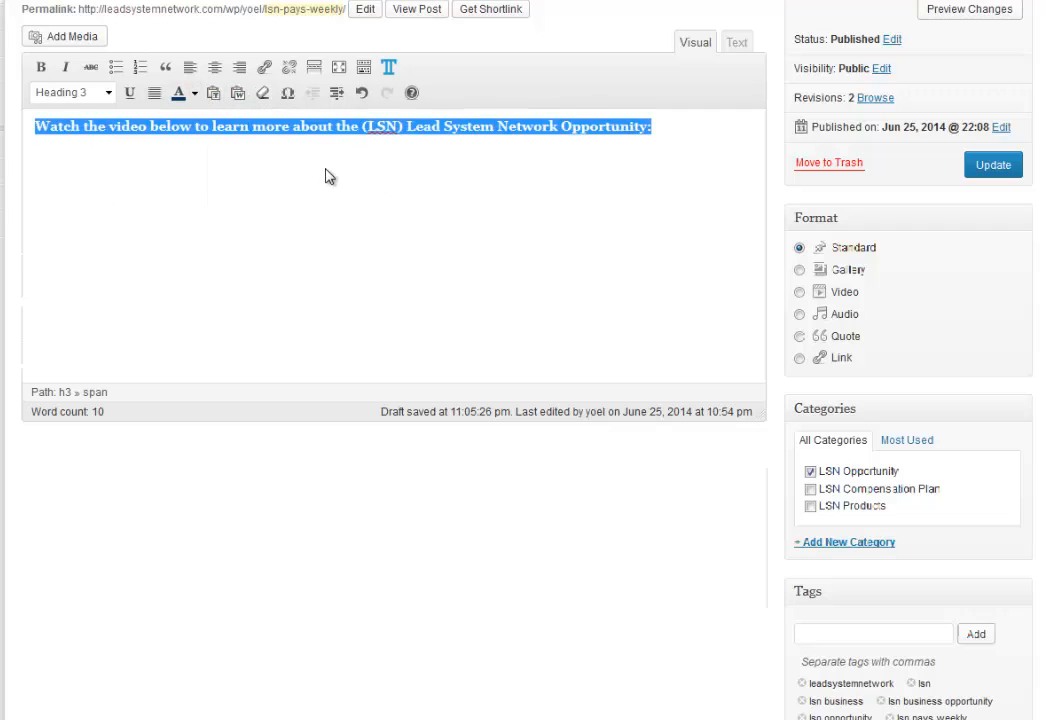
Colour the LSN Opportunity intro heading line dark blue.
left_click(329, 175)
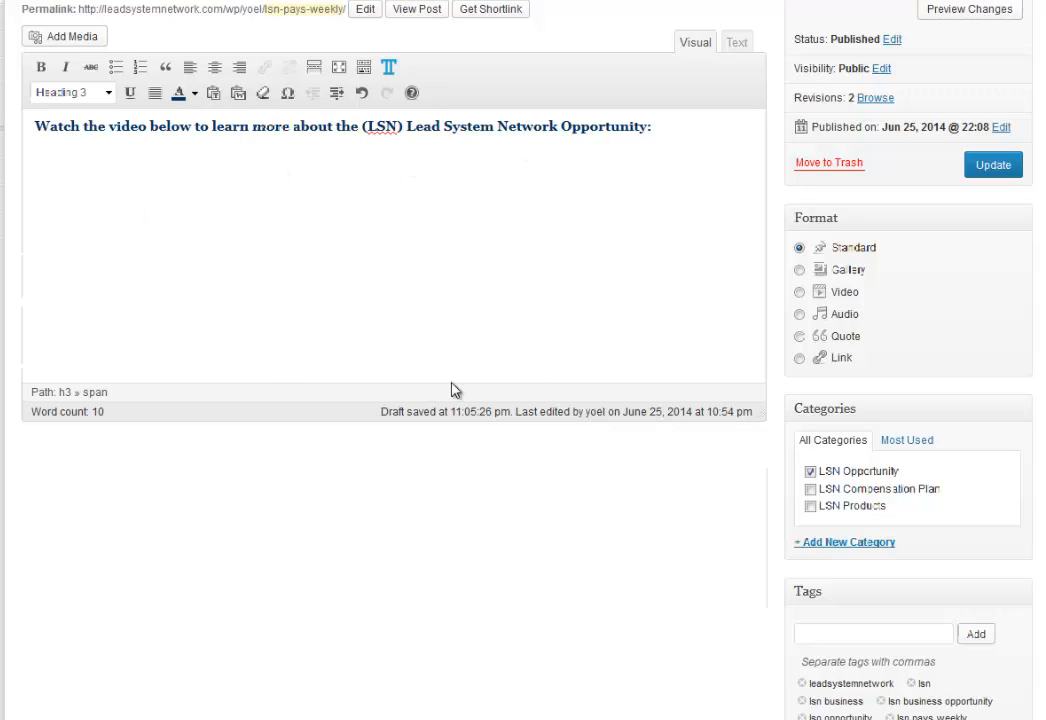
Search YouTube for 'lsn opportunity' in a new tab and open the LSN Pre Launch Opportunity video.
key("ctrl+t")
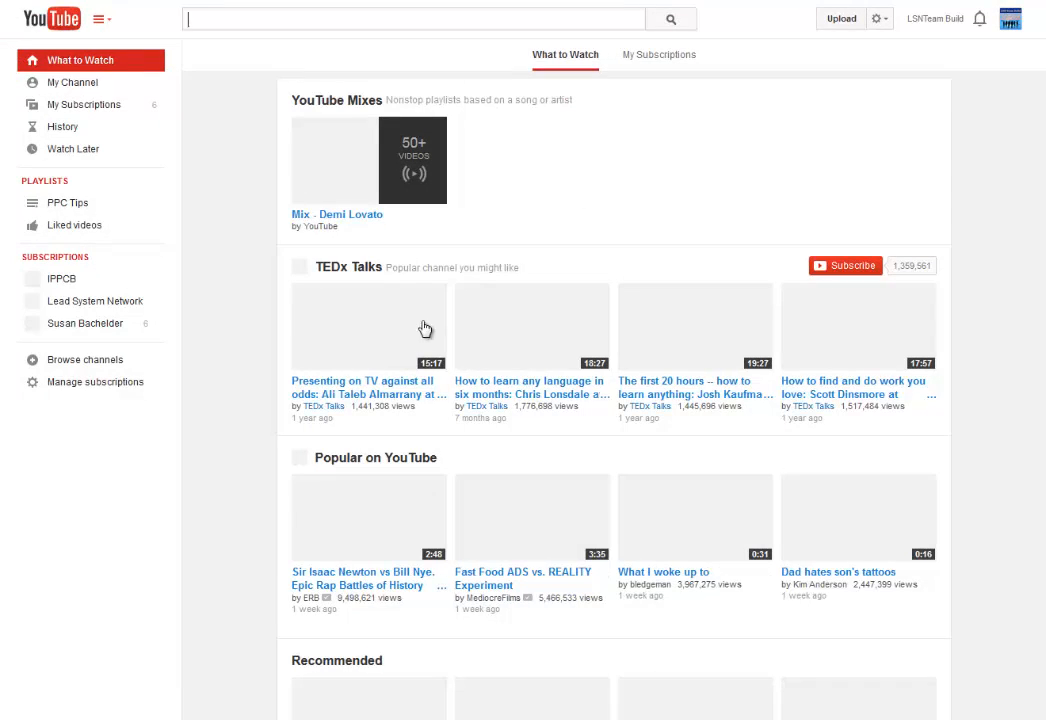
type("lsn")
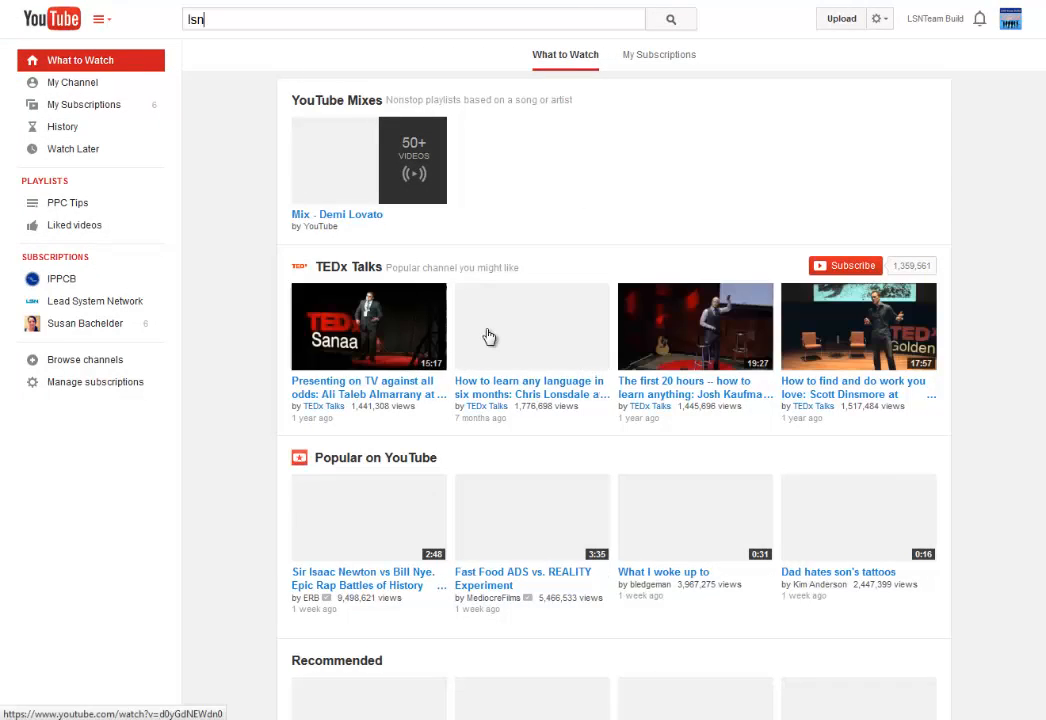
type(" opportunity")
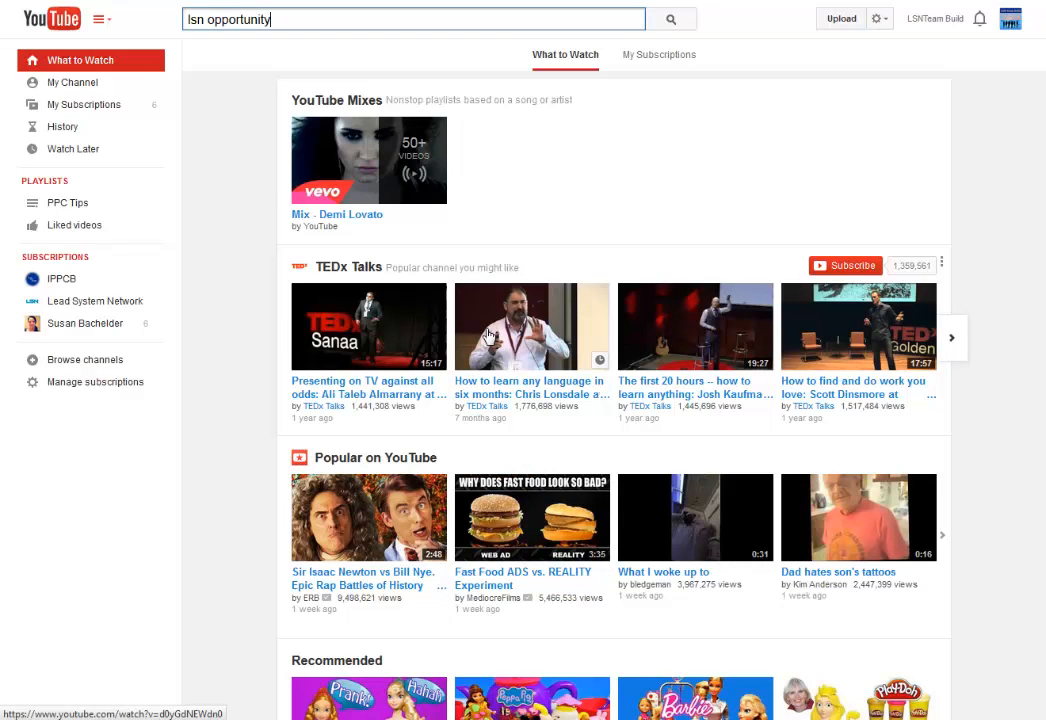
key("Return")
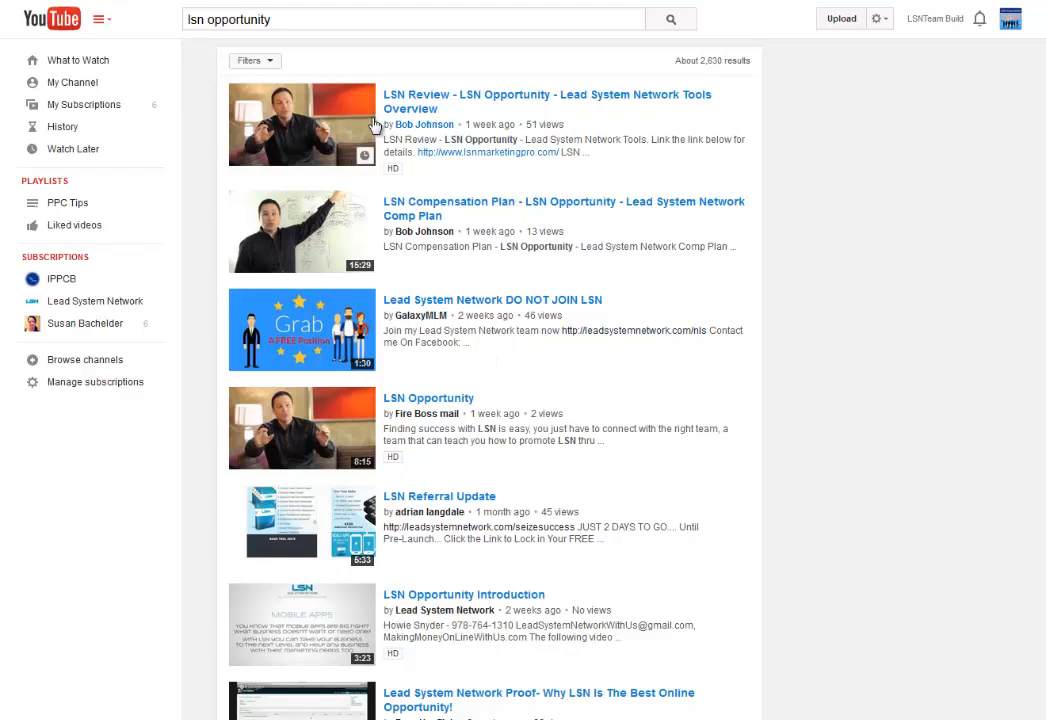
scroll(447, 420, "down", 8)
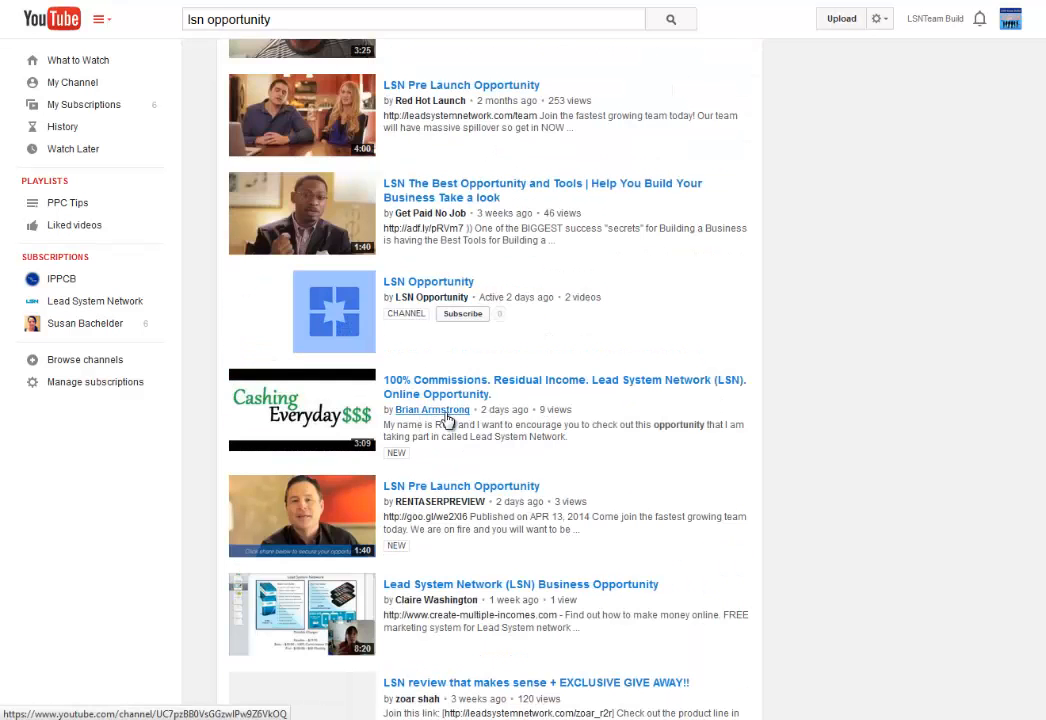
scroll(447, 420, "up", 1)
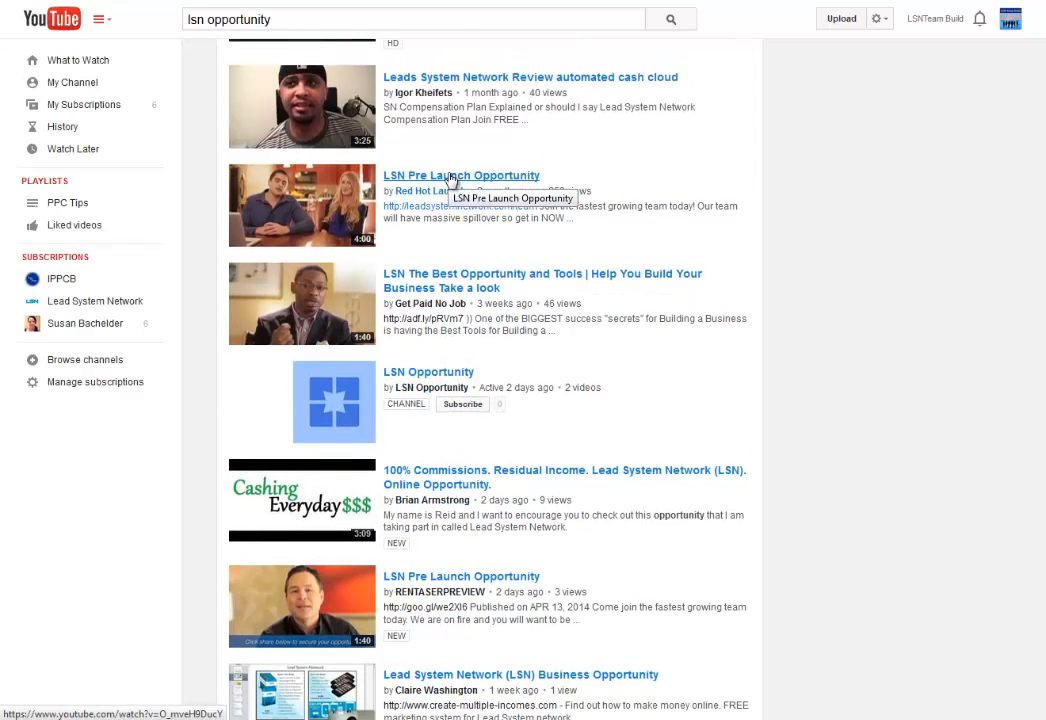
left_click(449, 177)
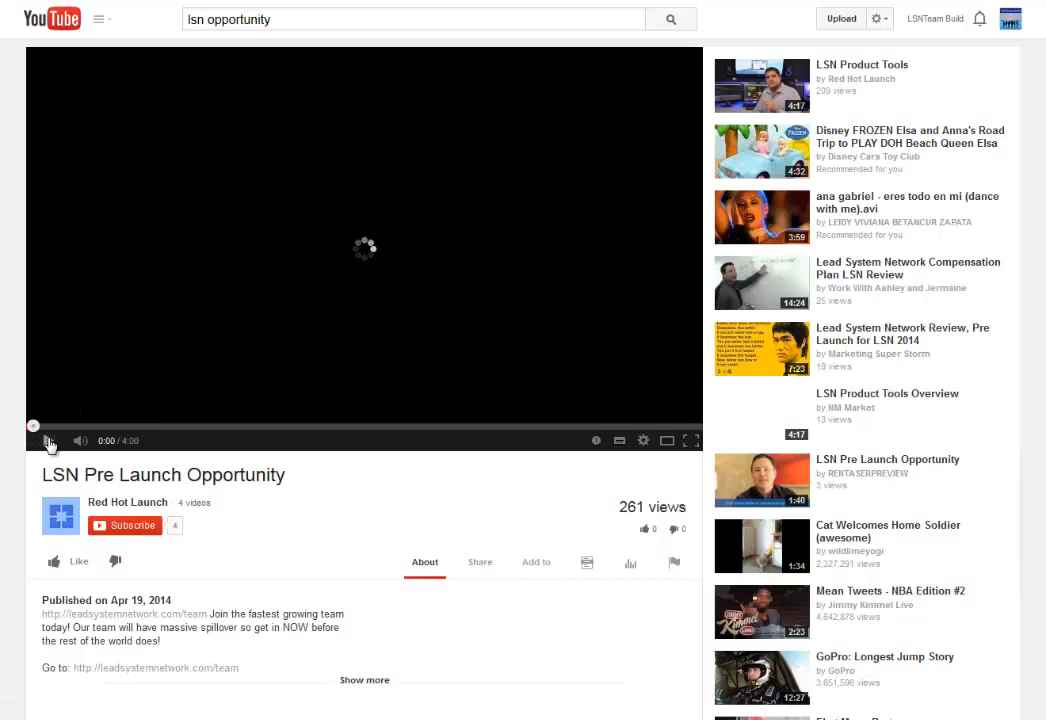
Copy the video's iframe embed code with the size set to 640 × 360.
scroll(565, 540, "down", 2)
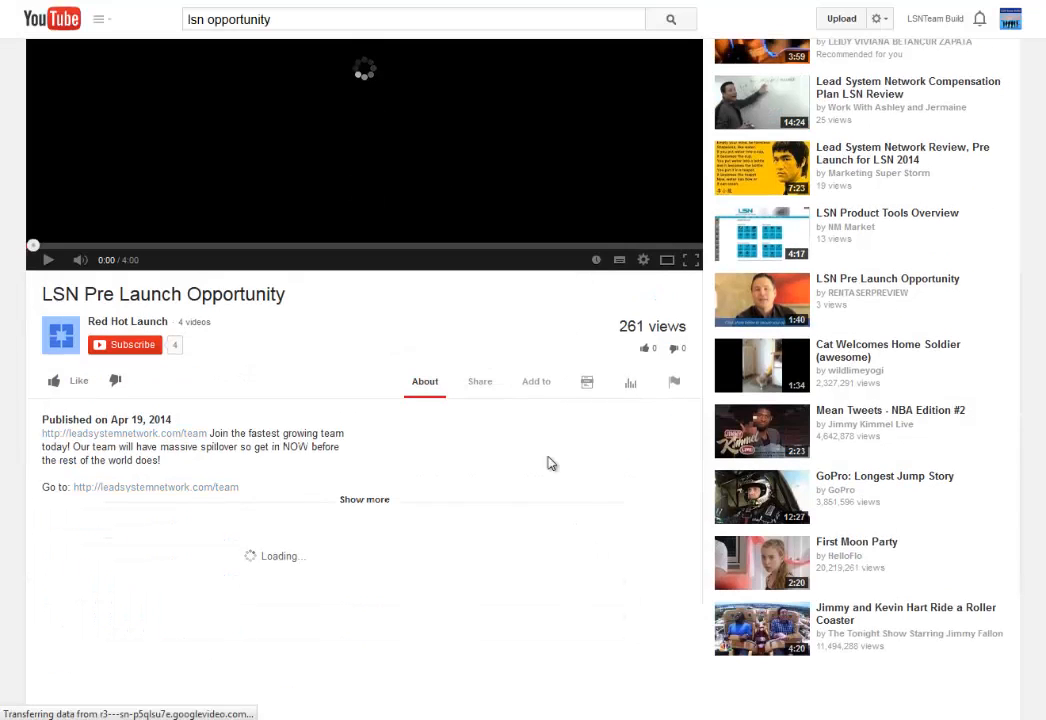
left_click(480, 382)
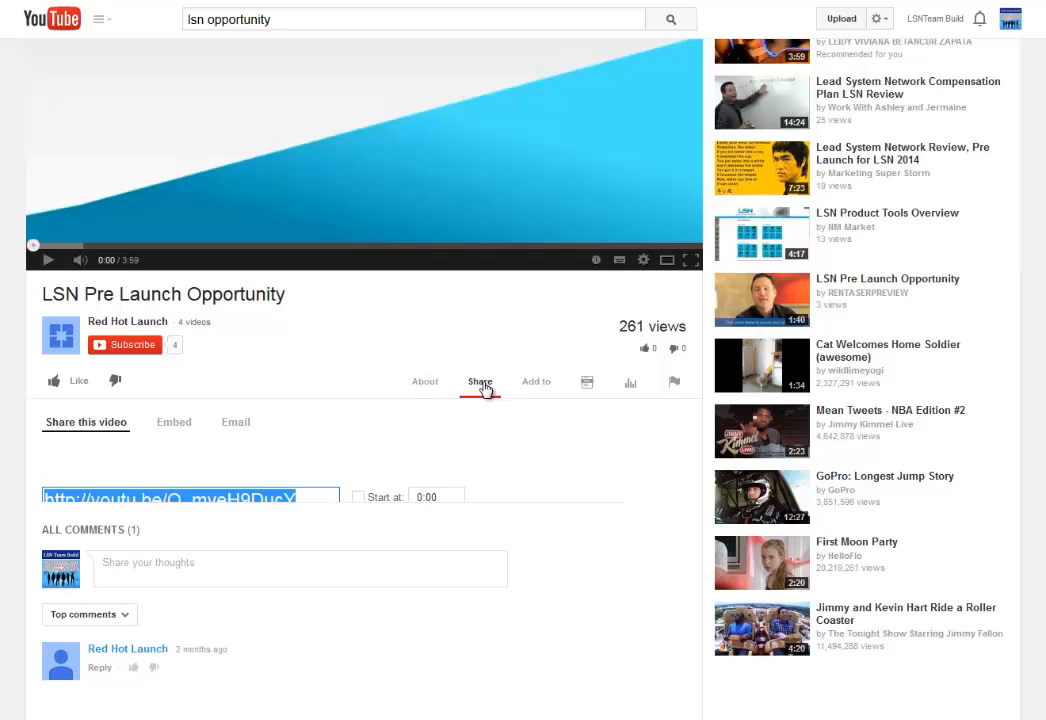
left_click(173, 422)
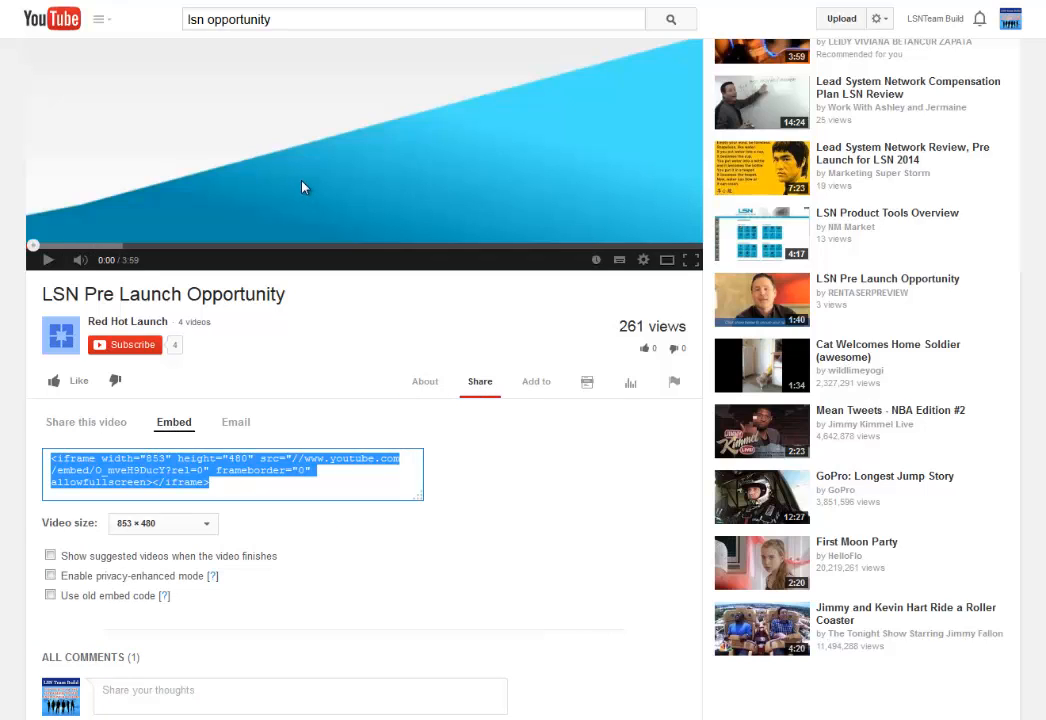
left_click(157, 528)
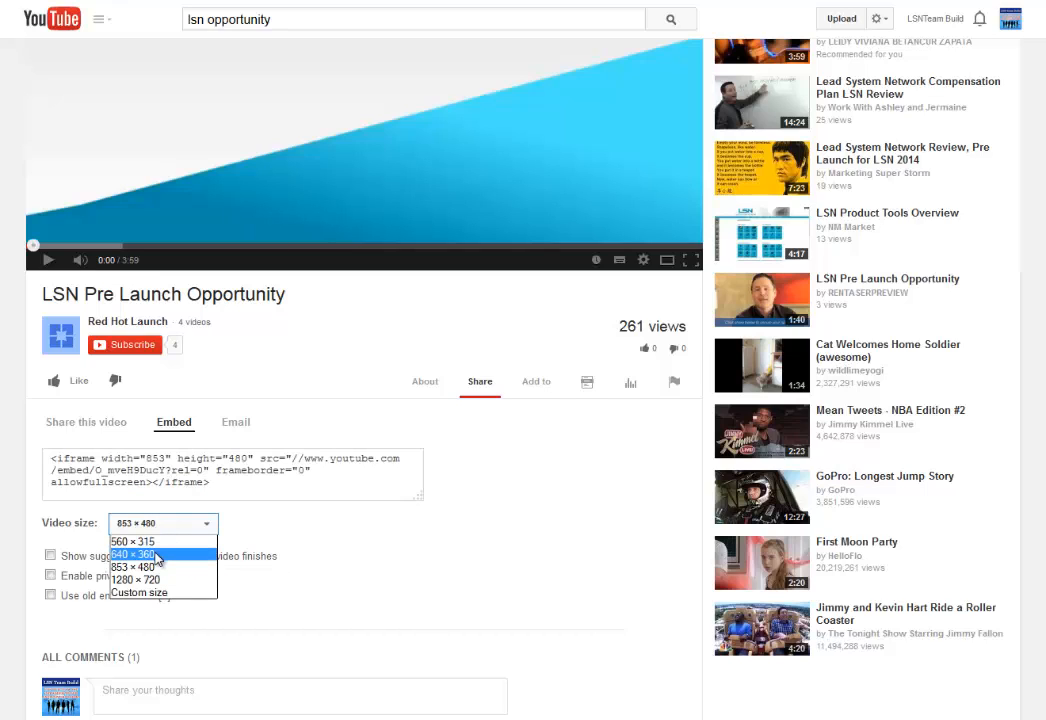
left_click(155, 554)
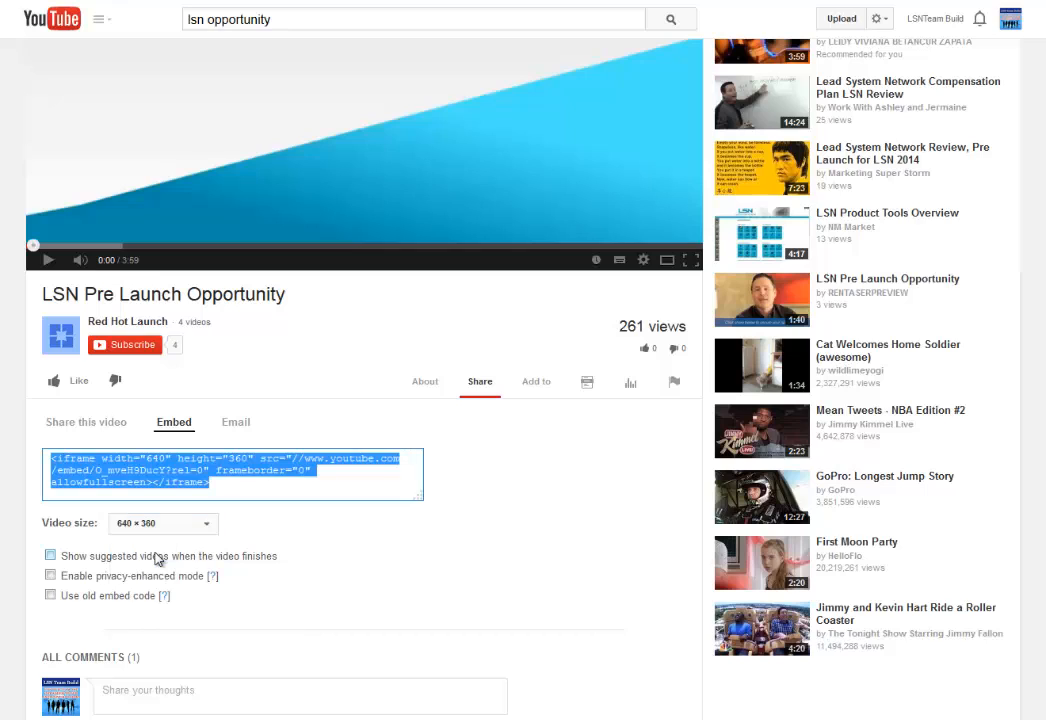
right_click(175, 476)
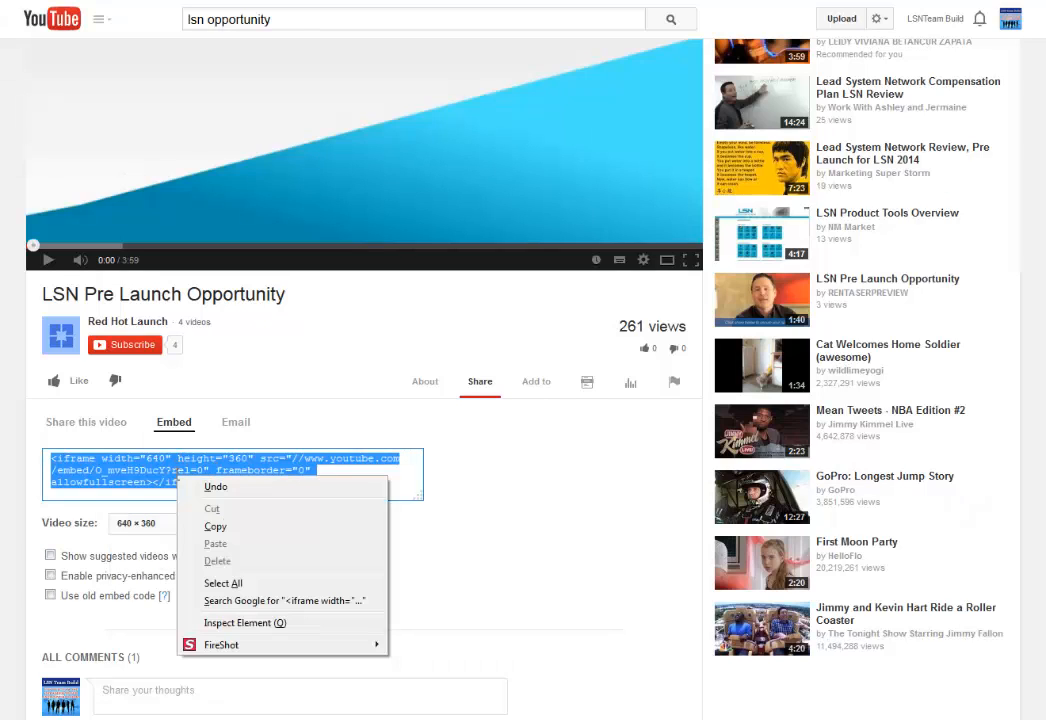
left_click(216, 527)
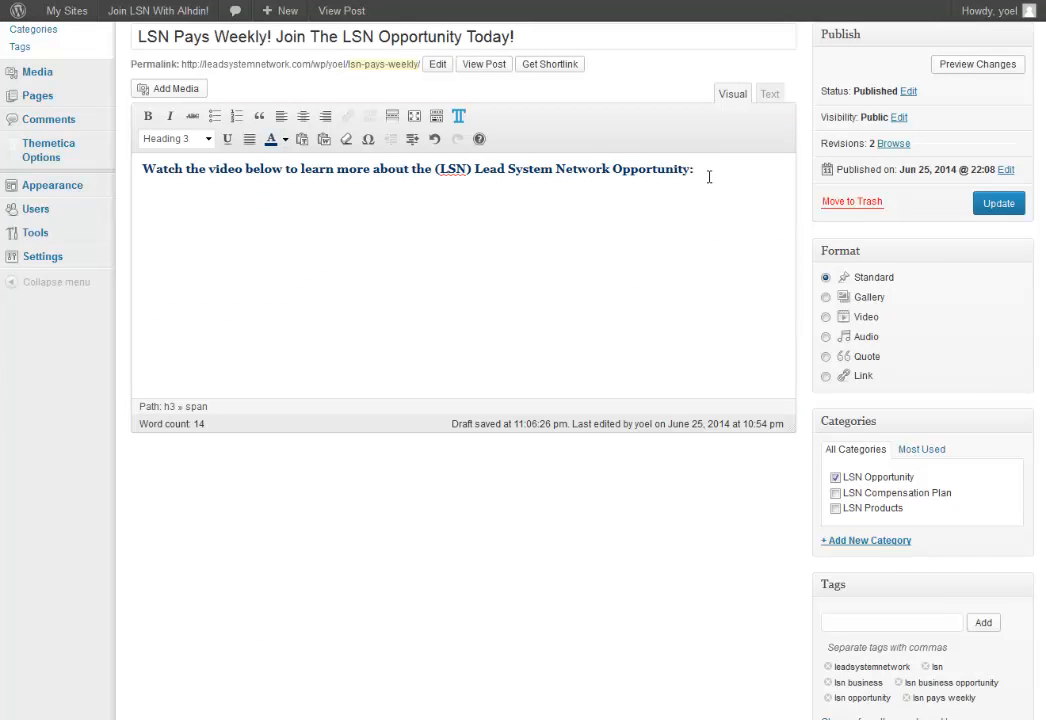
Add a centred line of placeholder x's below the intro heading.
key("Return")
type("xxxxxxxxxxxxxxxxxxxxxxxx")
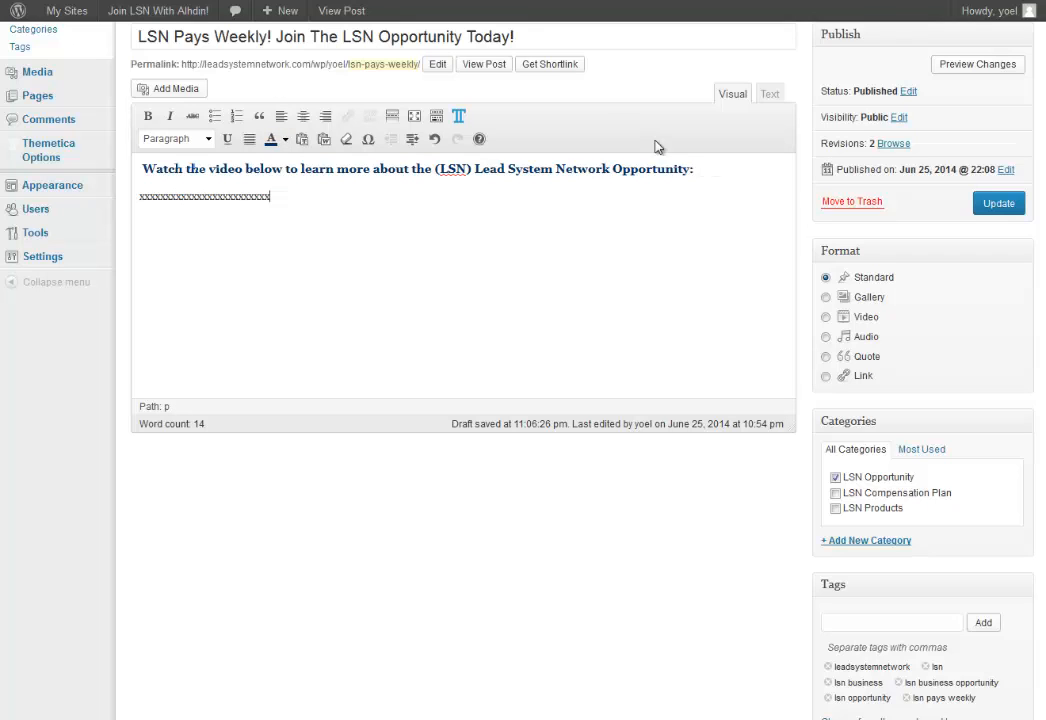
left_click(303, 116)
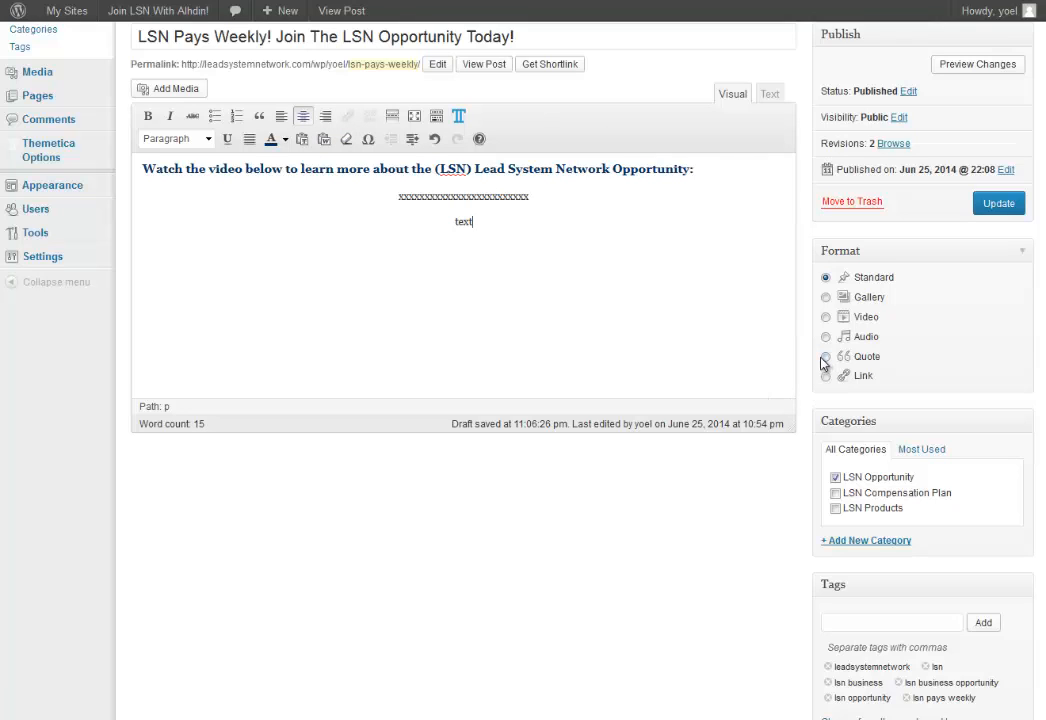
Replace the placeholder x's with the pasted YouTube embed code in the Text editor.
left_click(769, 95)
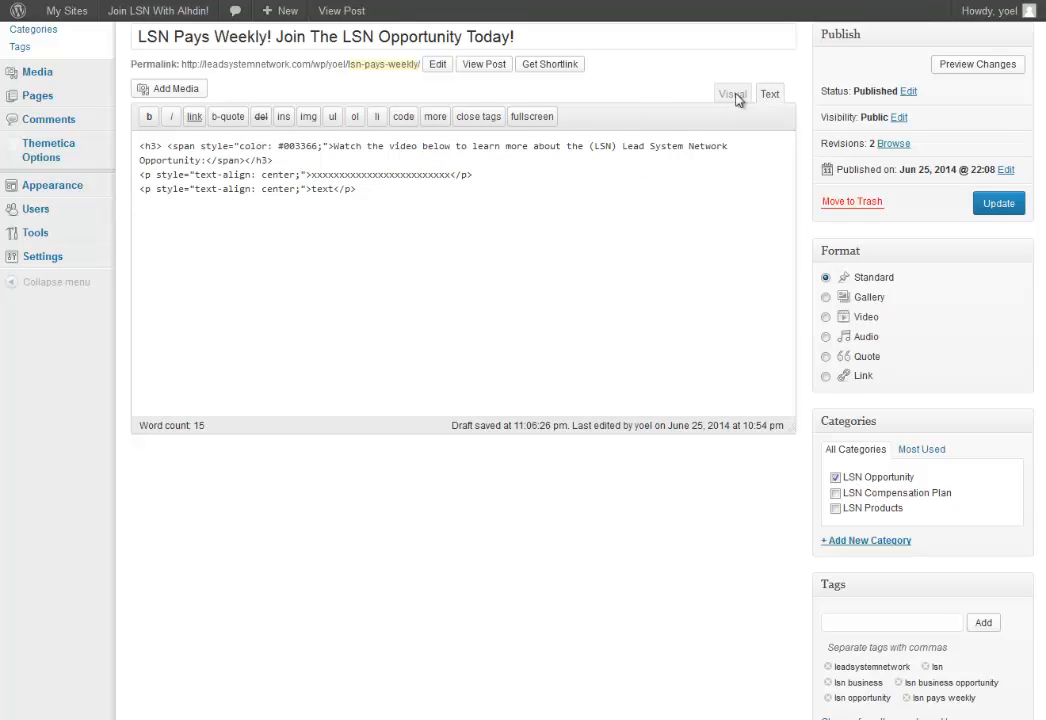
left_click_drag(311, 174, 449, 175)
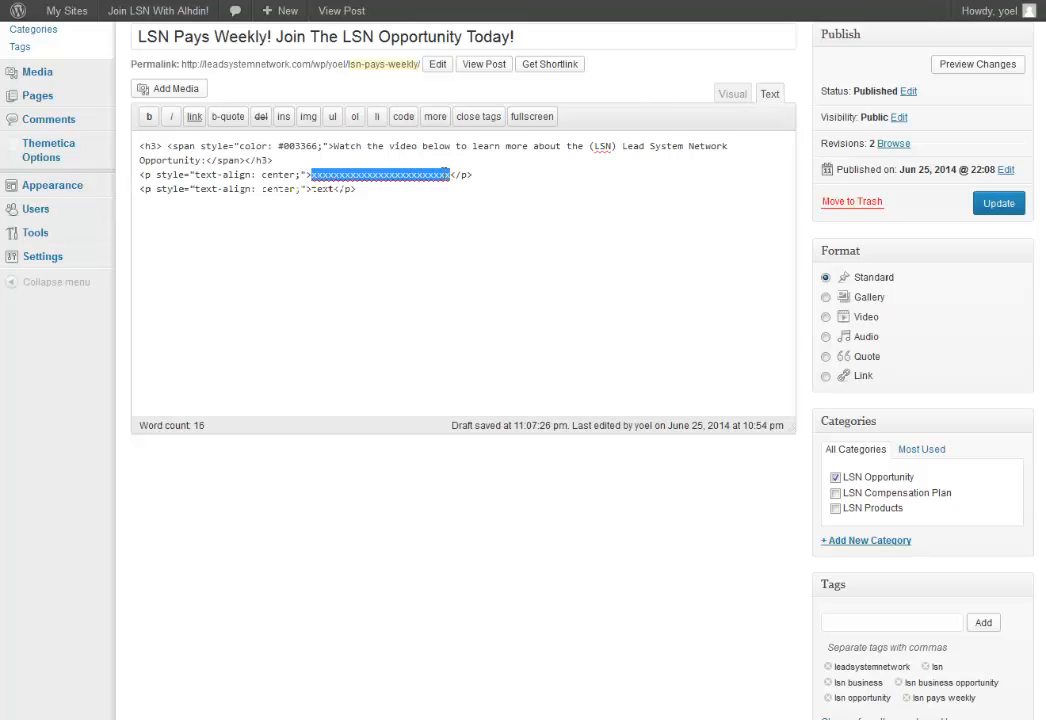
right_click(418, 175)
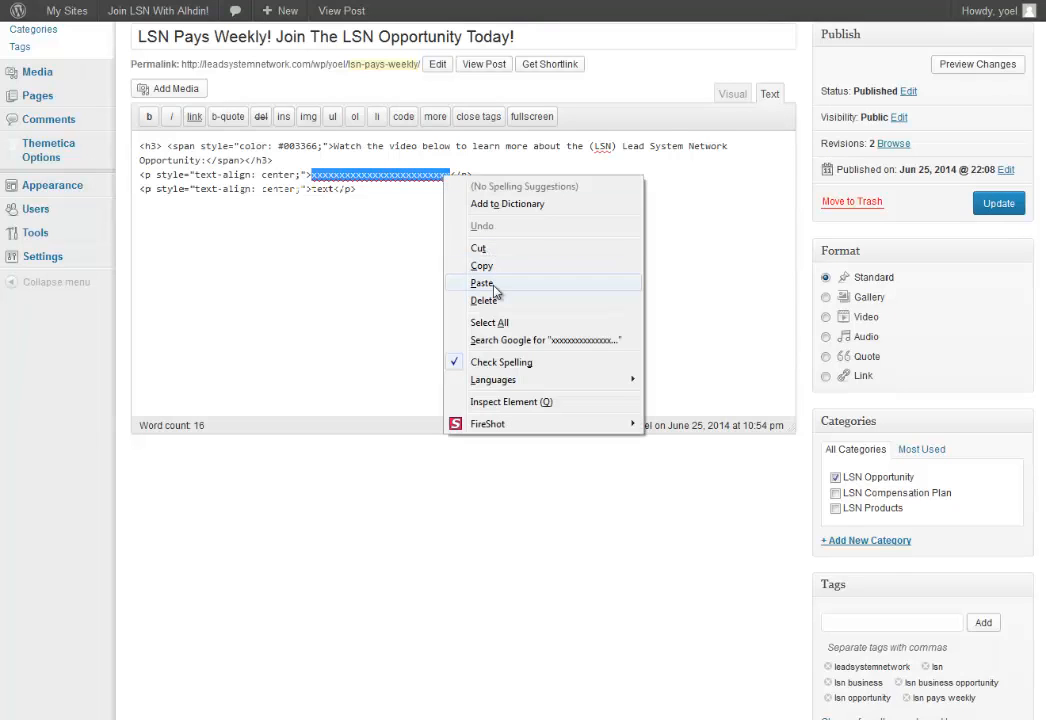
left_click(486, 283)
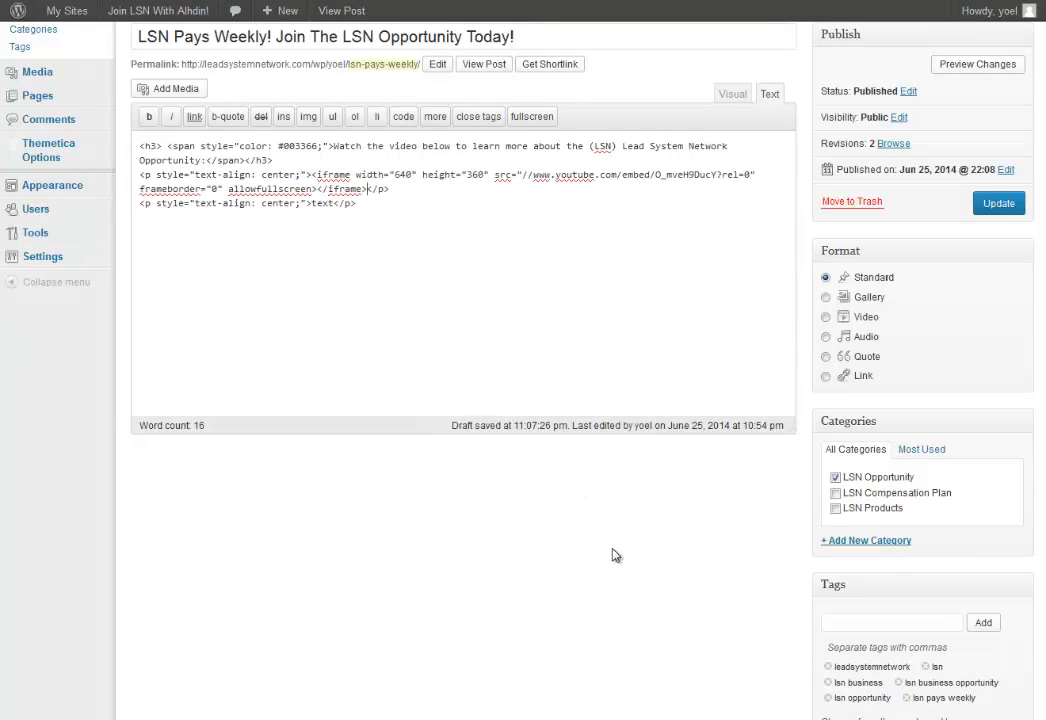
Centre the intro heading in the visual editor.
left_click(733, 94)
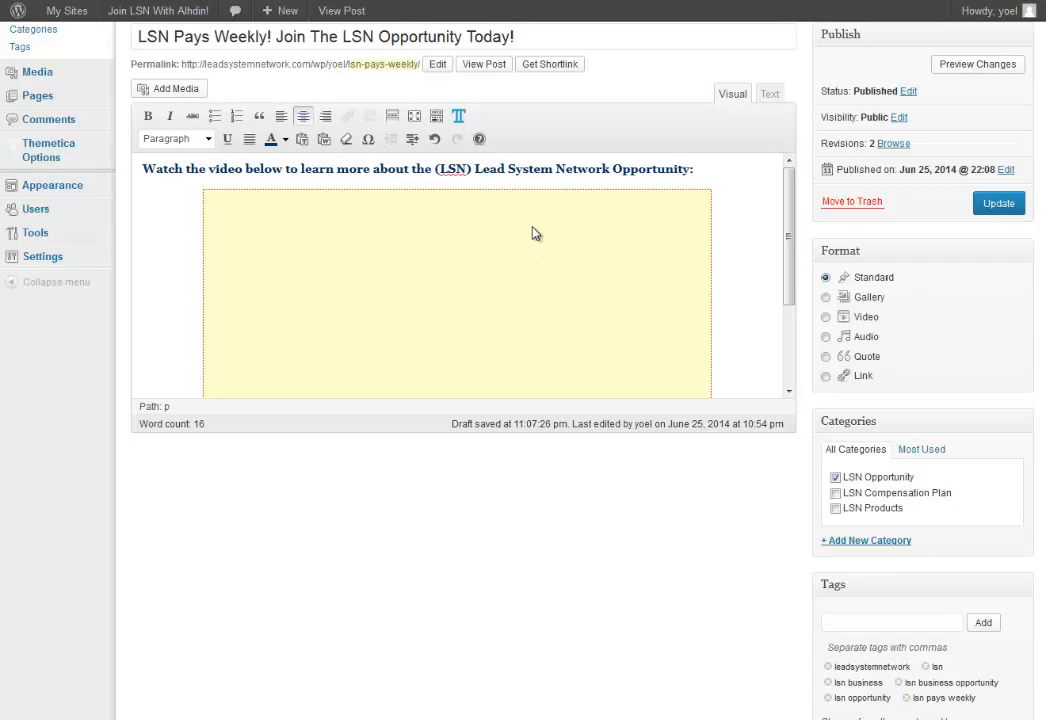
left_click(488, 168)
left_click(303, 116)
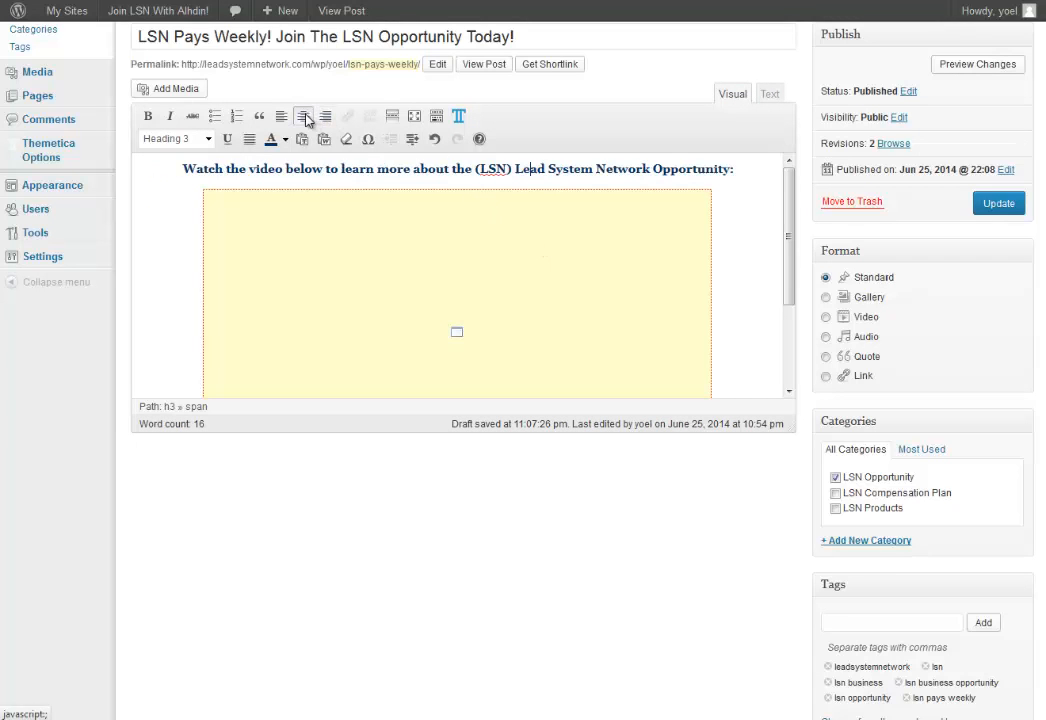
left_click_drag(794, 285, 797, 381)
Update the post and preview the changes on the site.
left_click(1000, 204)
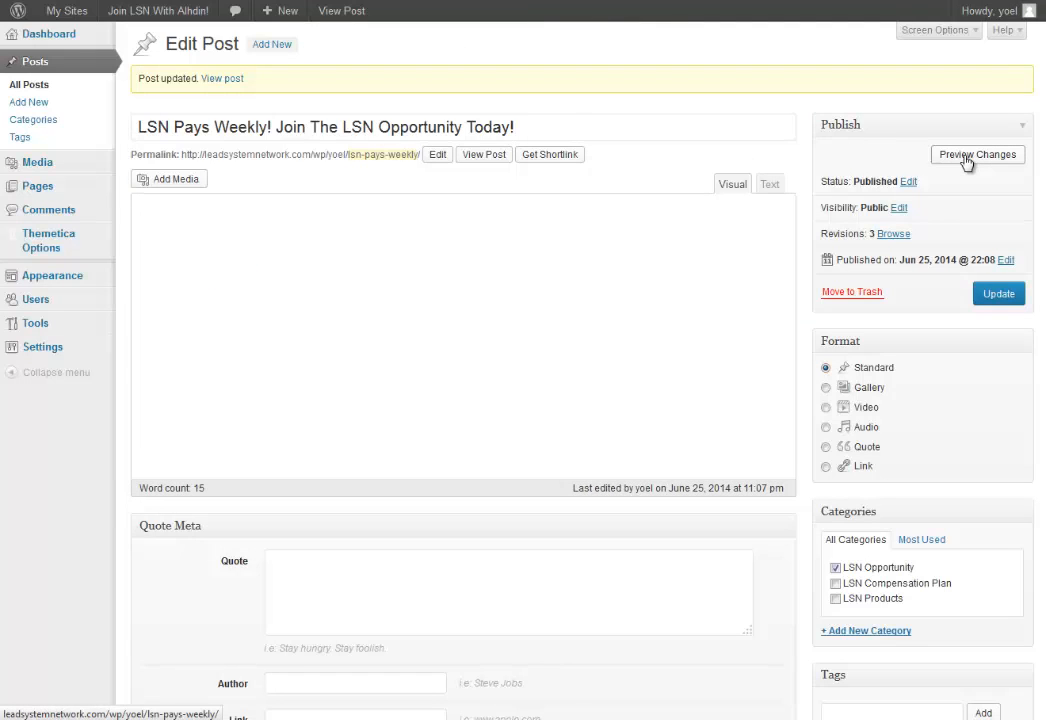
left_click(966, 156)
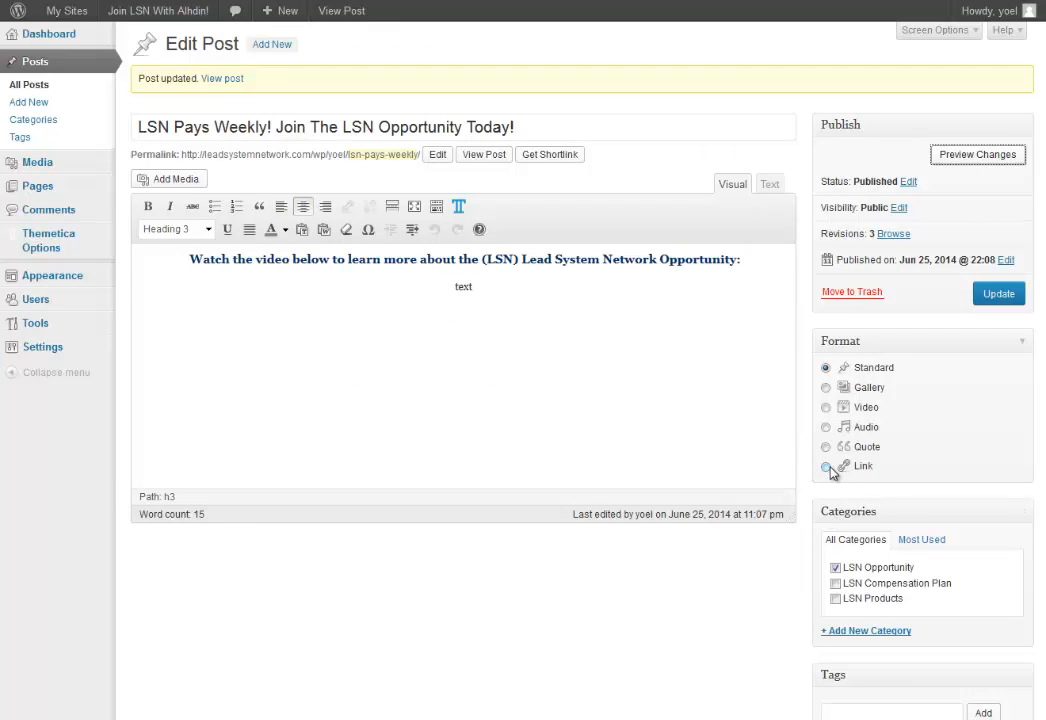
Set the post format to Video and paste the YouTube iframe into Custom Embed.
left_click(827, 409)
scroll(668, 586, "down", 3)
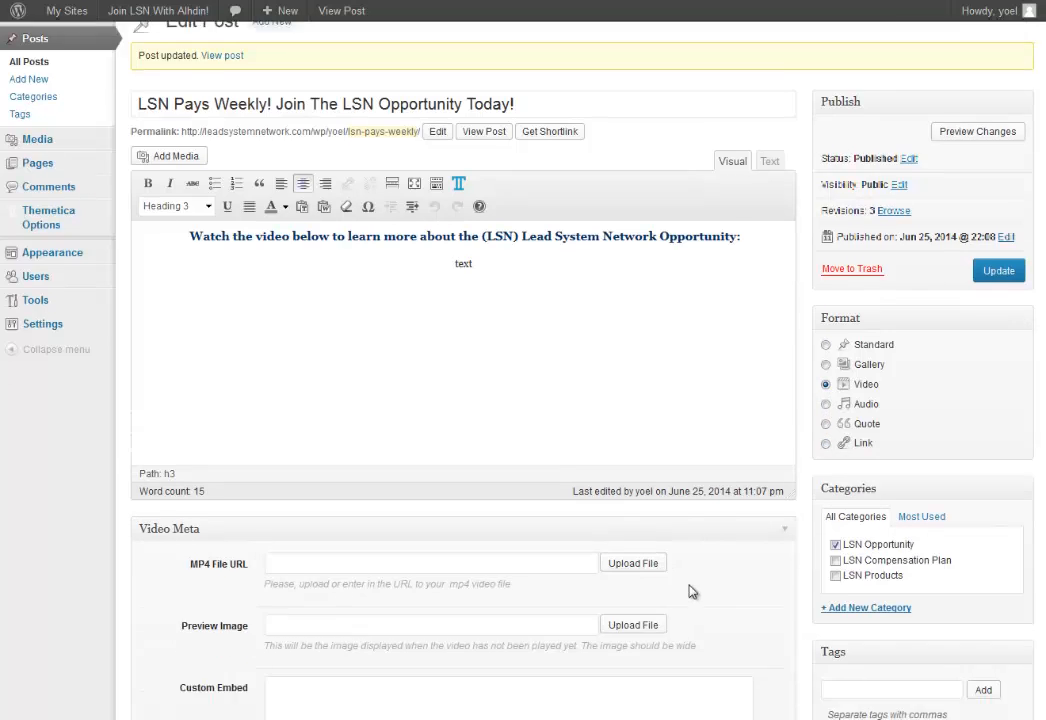
scroll(723, 581, "down", 2)
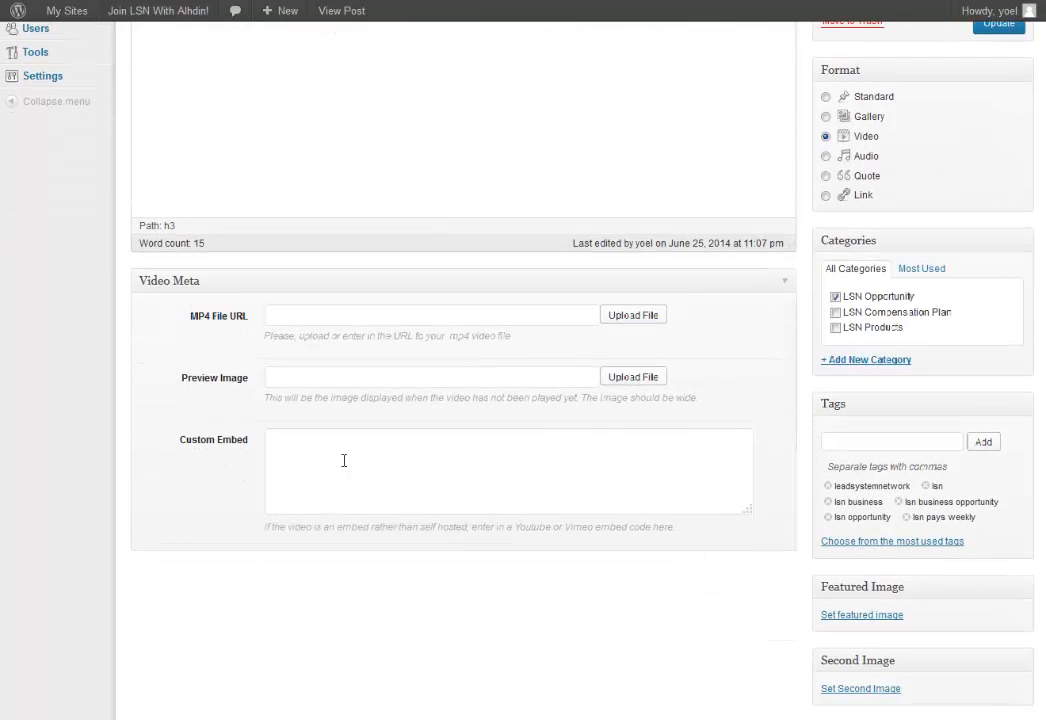
left_click(280, 441)
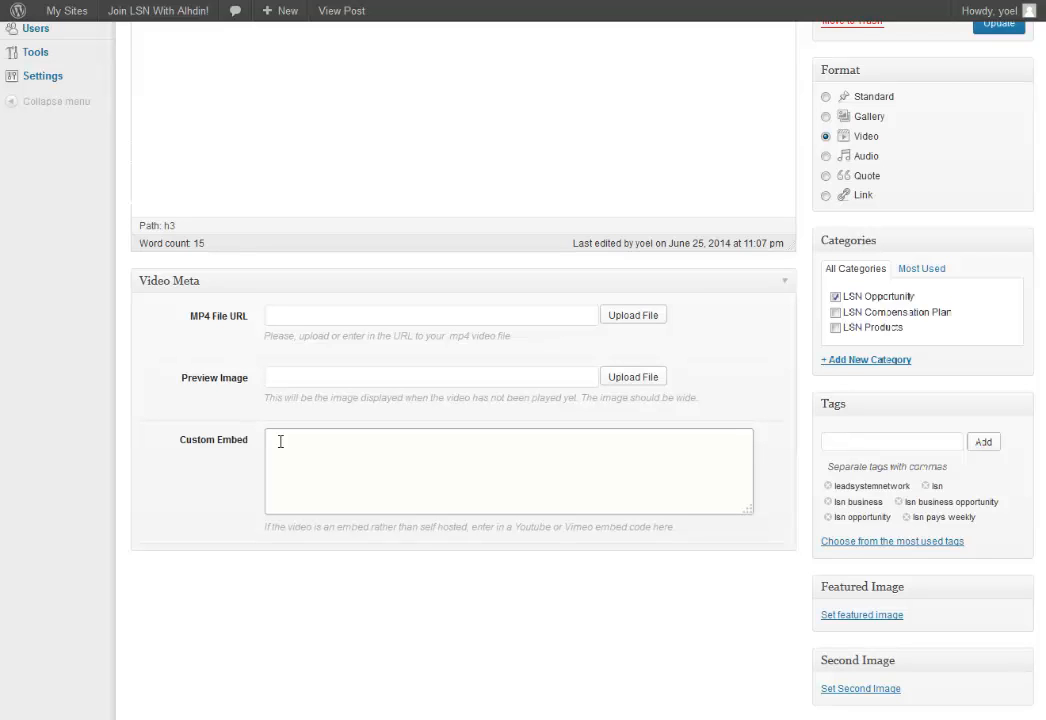
right_click(280, 441)
left_click(332, 444)
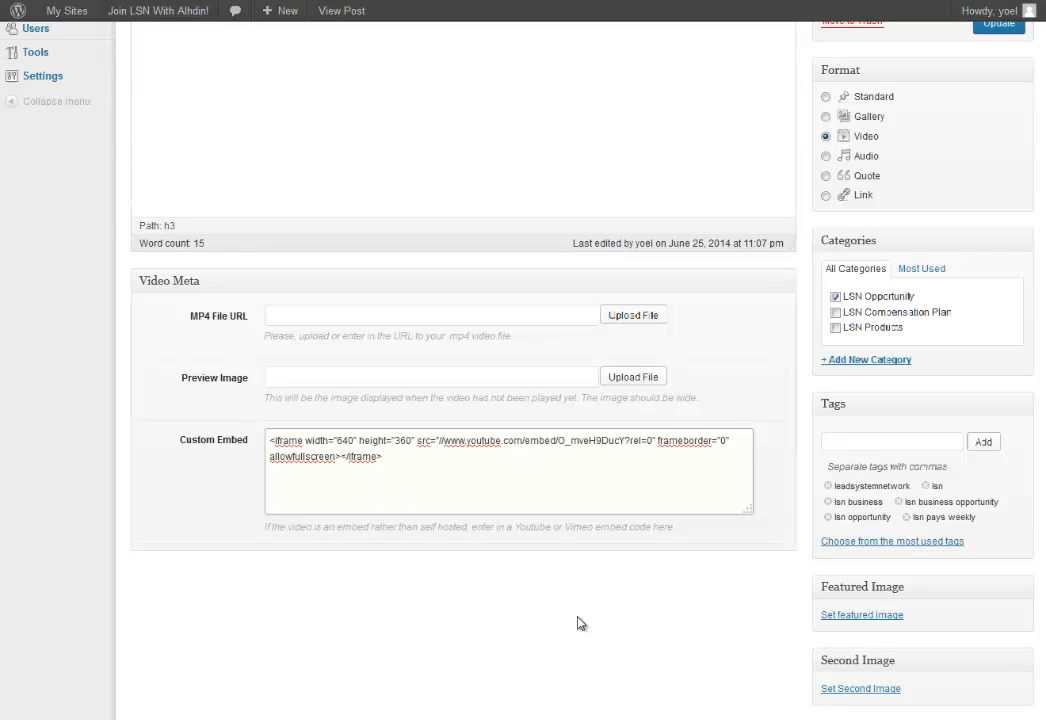
Update the post and preview it with the video above the title.
scroll(990, 390, "up", 1)
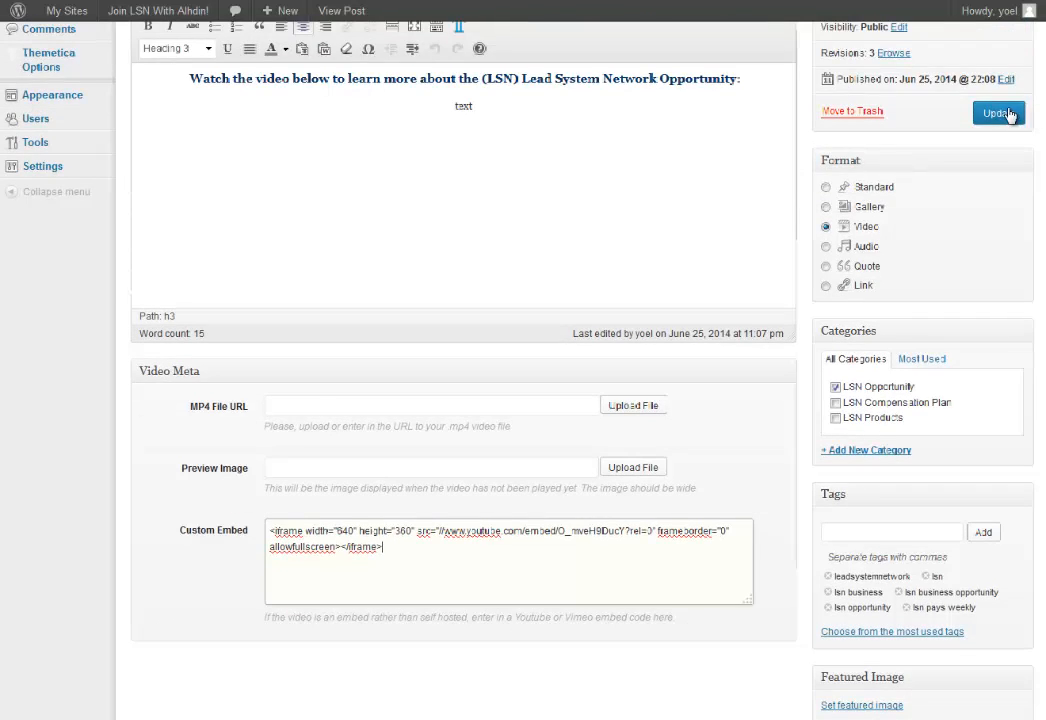
left_click(1000, 113)
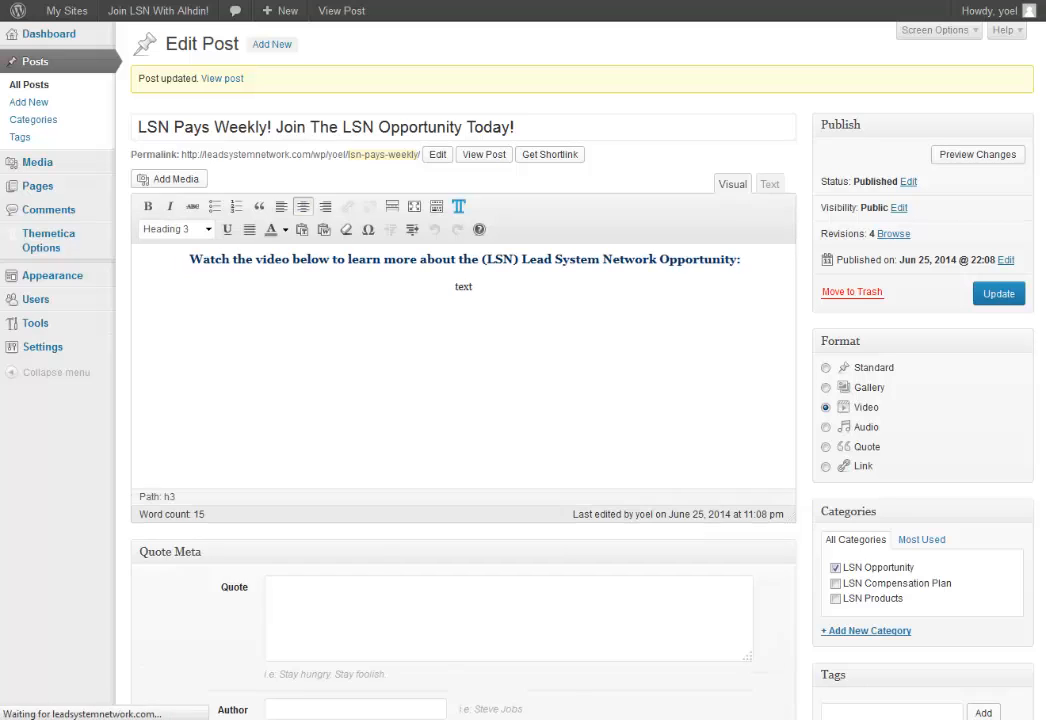
left_click(970, 157)
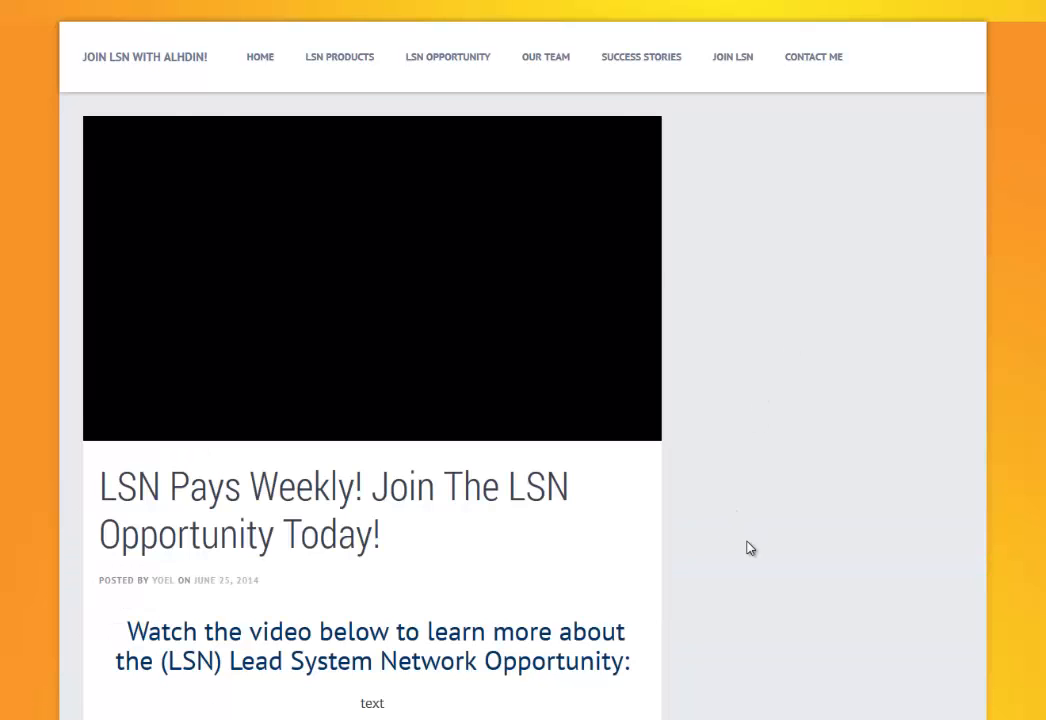
scroll(750, 549, "down", 1)
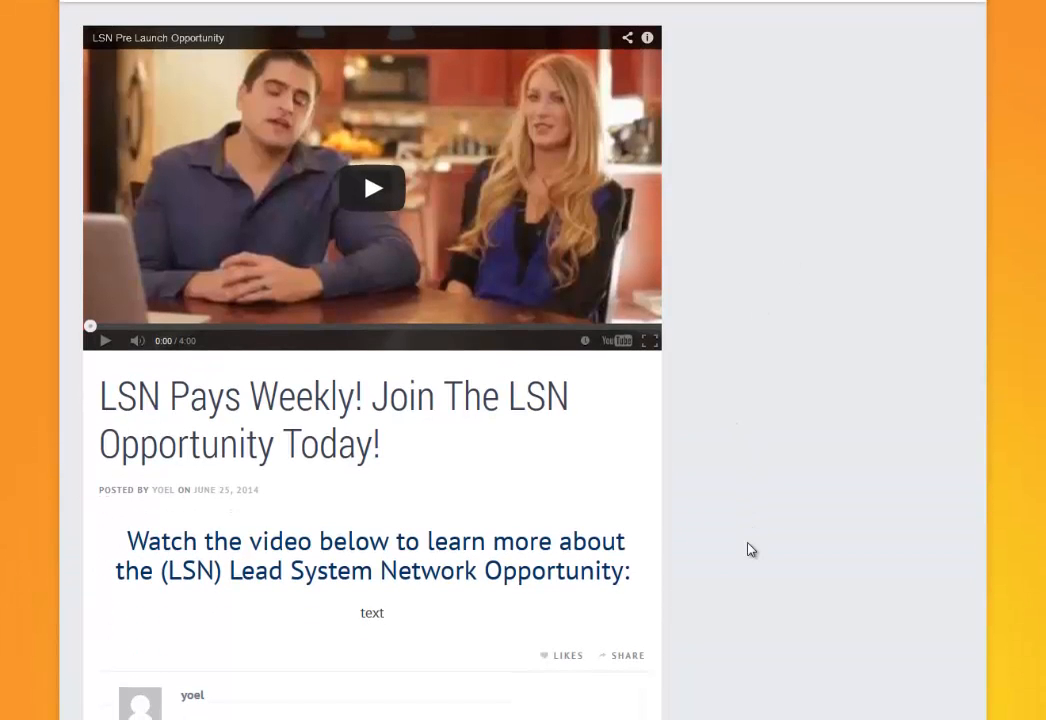
scroll(751, 549, "up", 1)
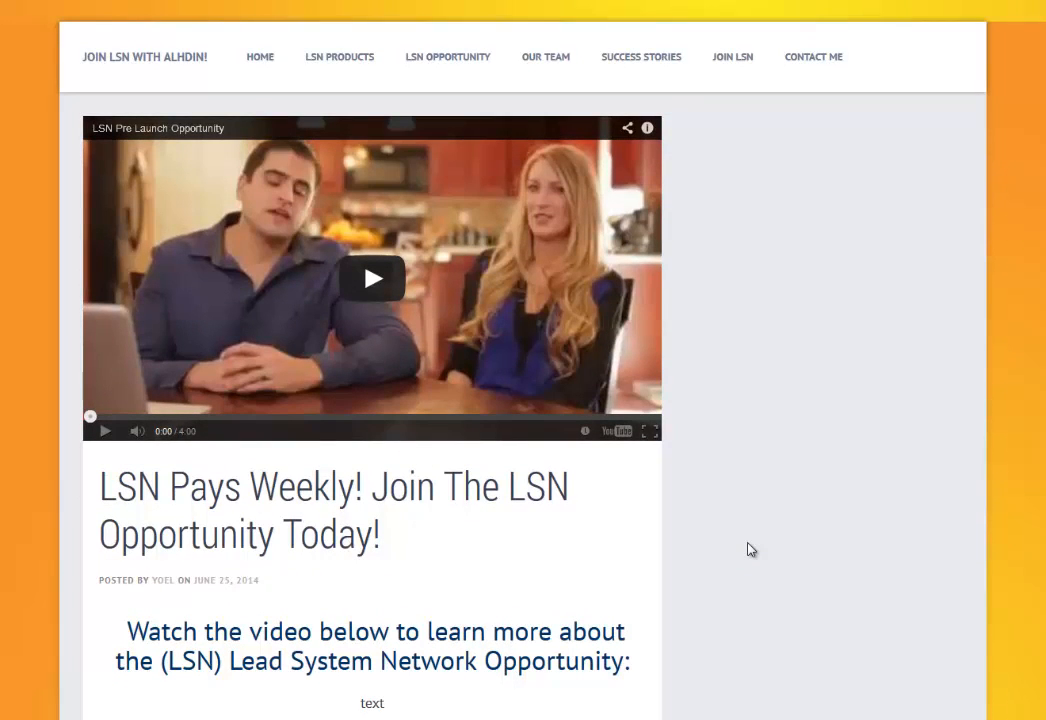
scroll(750, 549, "down", 2)
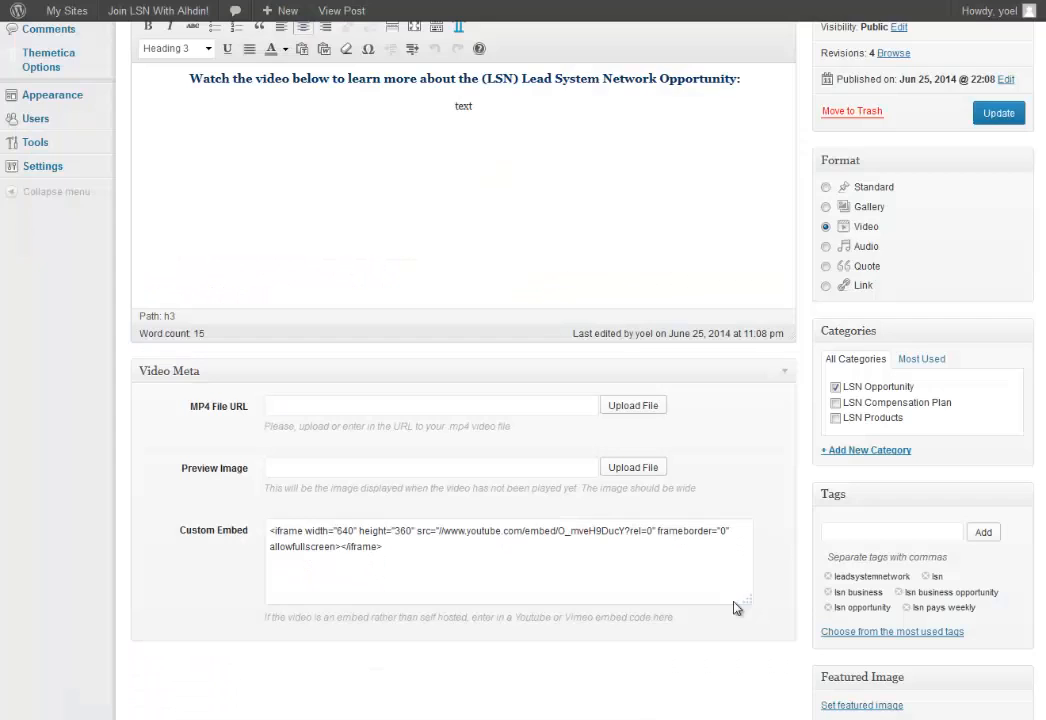
scroll(735, 605, "down", 1)
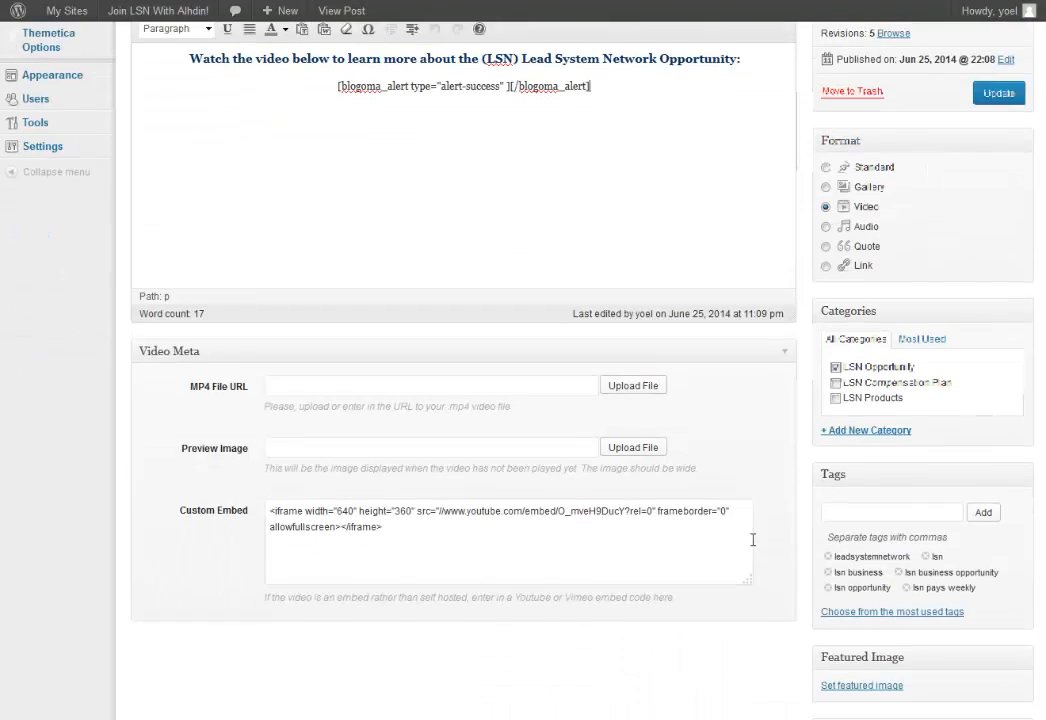
Scroll the Edit Post screen to check the Video format and custom embed field.
scroll(750, 595, "down", 5)
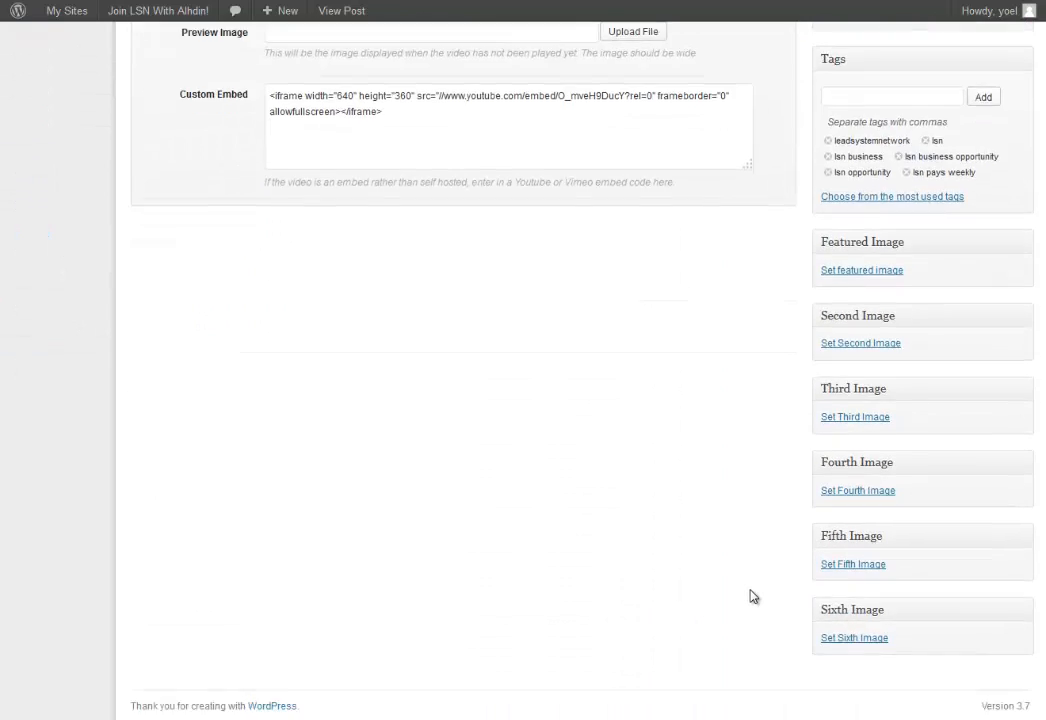
scroll(753, 597, "up", 6)
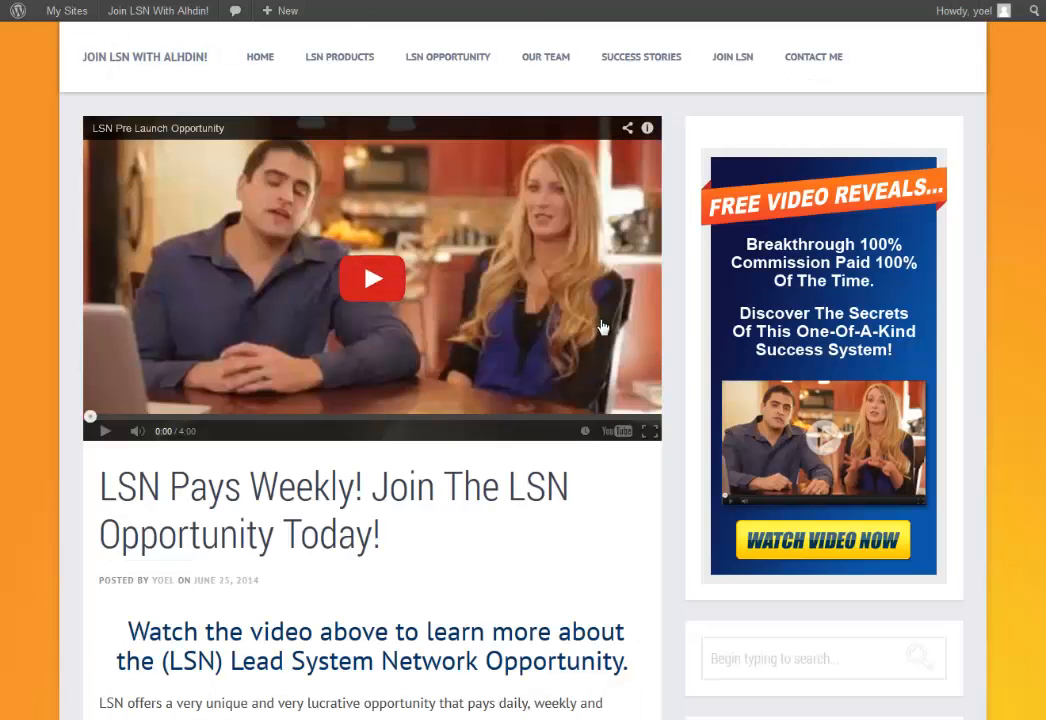
Scroll through the live post to inspect the video, title and text.
scroll(617, 337, "down", 2)
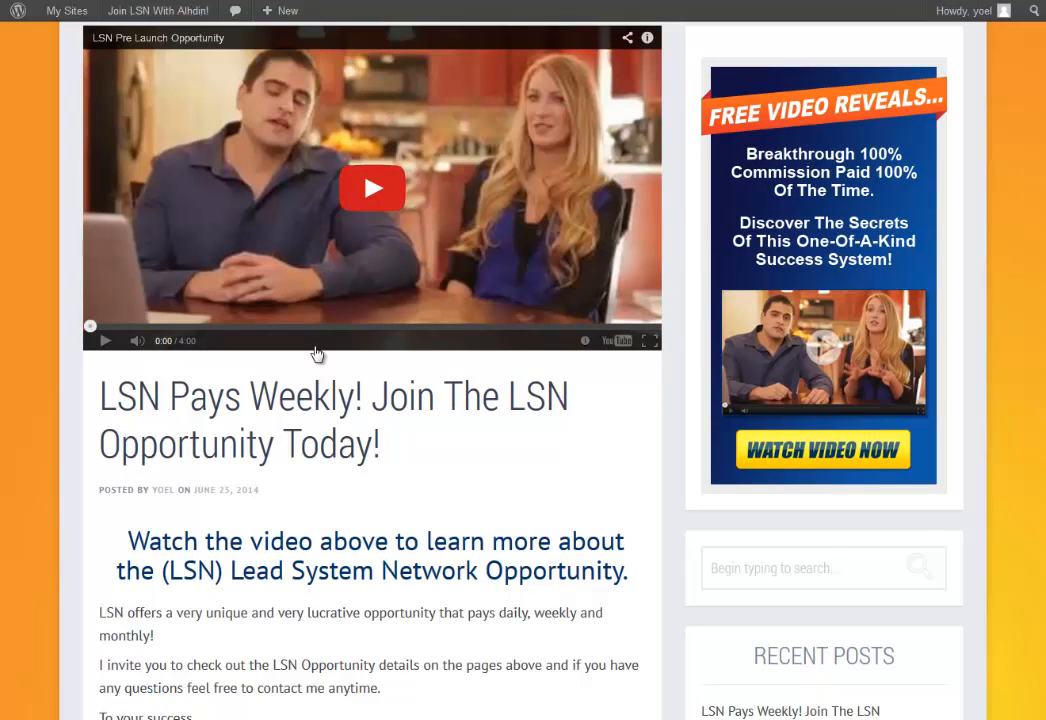
scroll(572, 490, "down", 2)
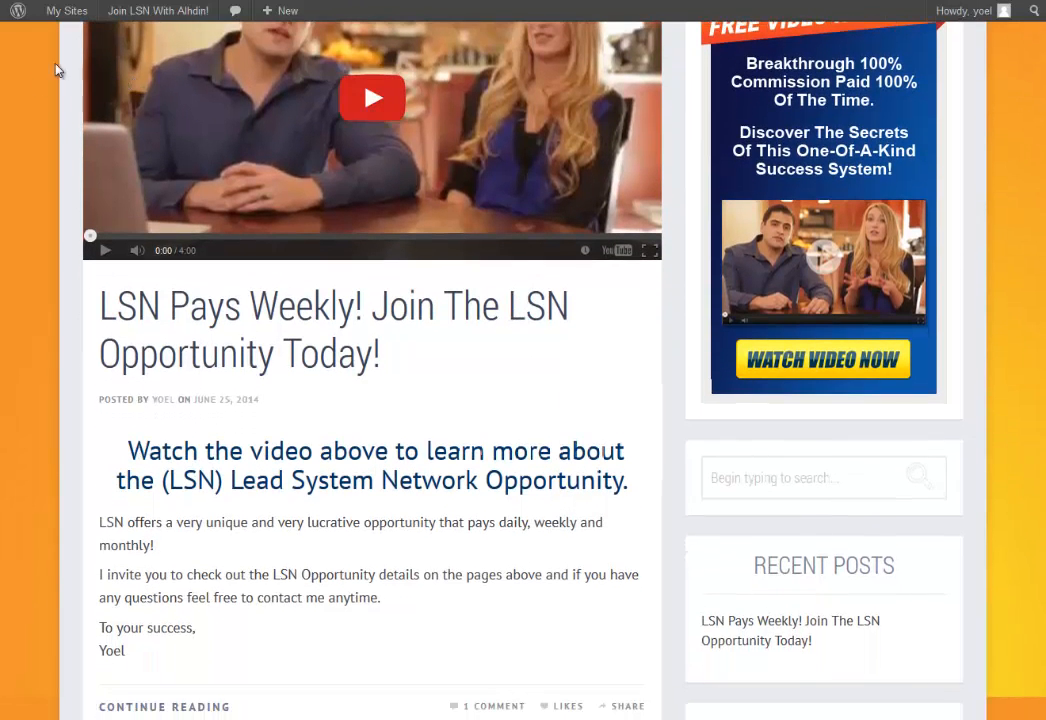
scroll(689, 553, "up", 3)
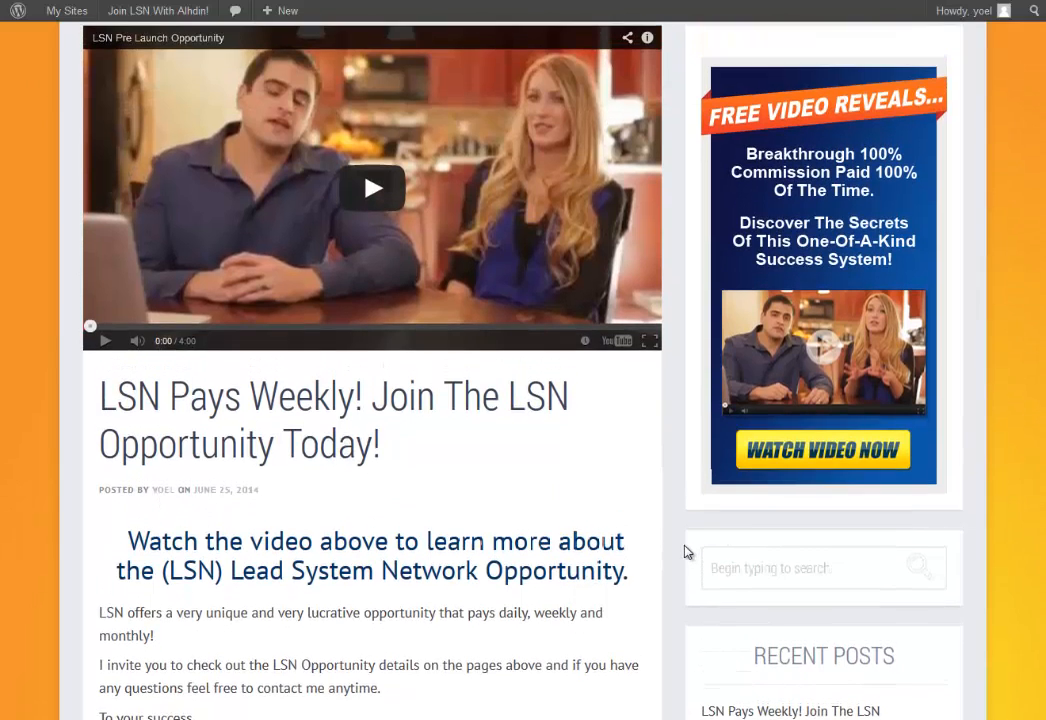
scroll(686, 551, "down", 3)
scroll(567, 544, "down", 3)
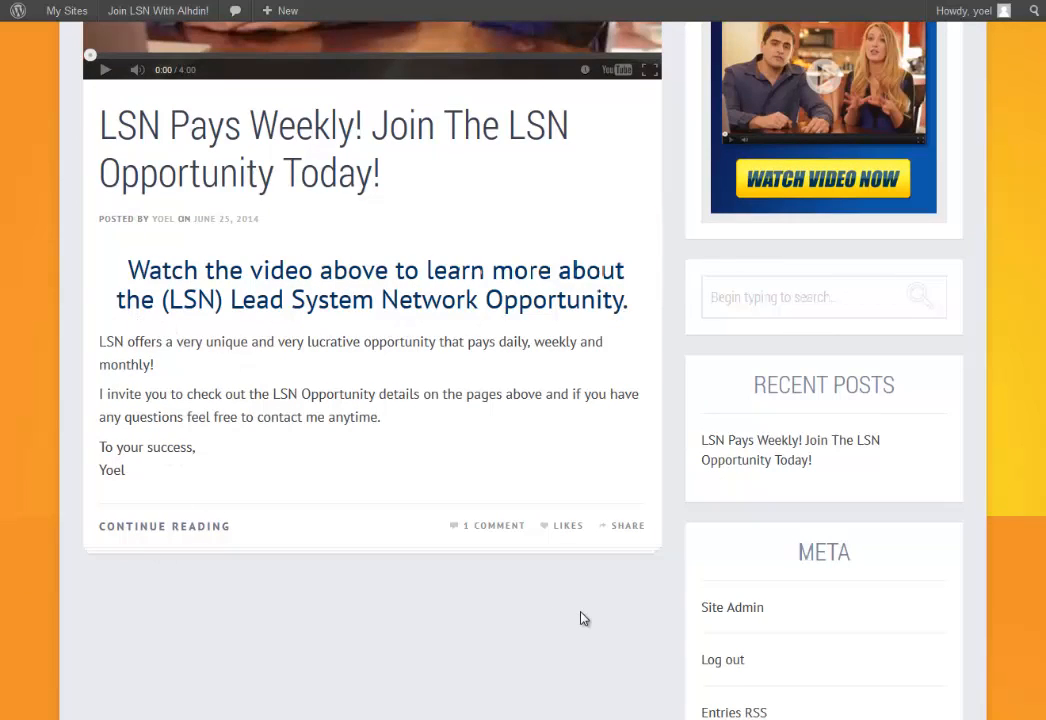
scroll(584, 616, "down", 4)
scroll(582, 610, "up", 7)
scroll(580, 607, "up", 3)
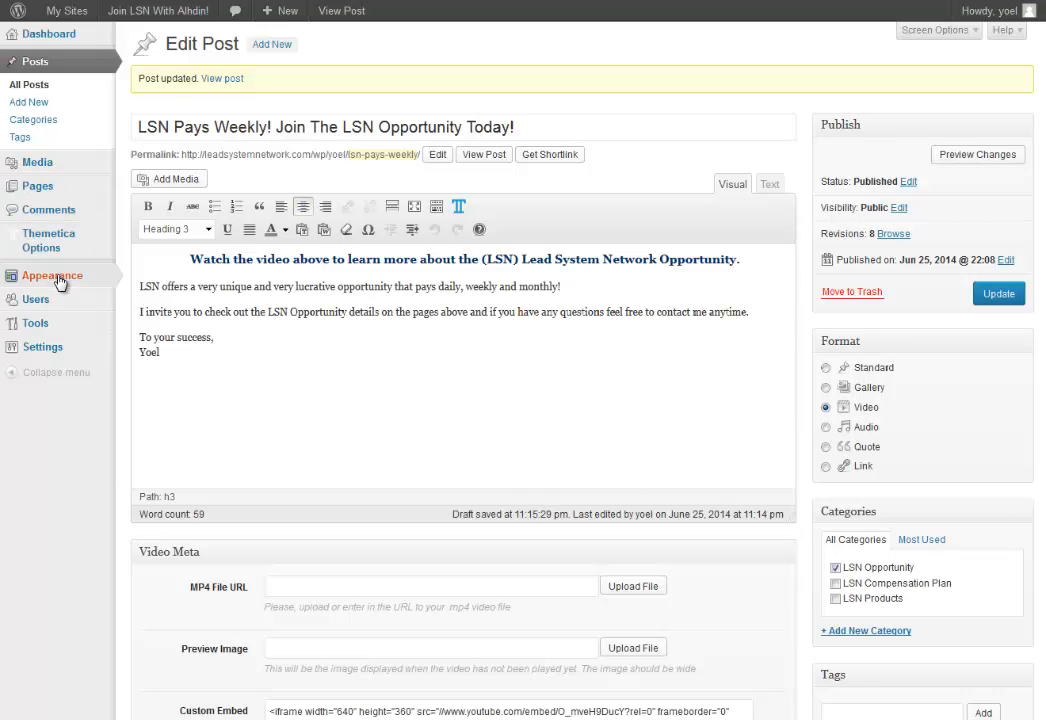
Open Reading Settings and select 'A static page' for the front page.
mouse_move(60, 283)
mouse_move(50, 348)
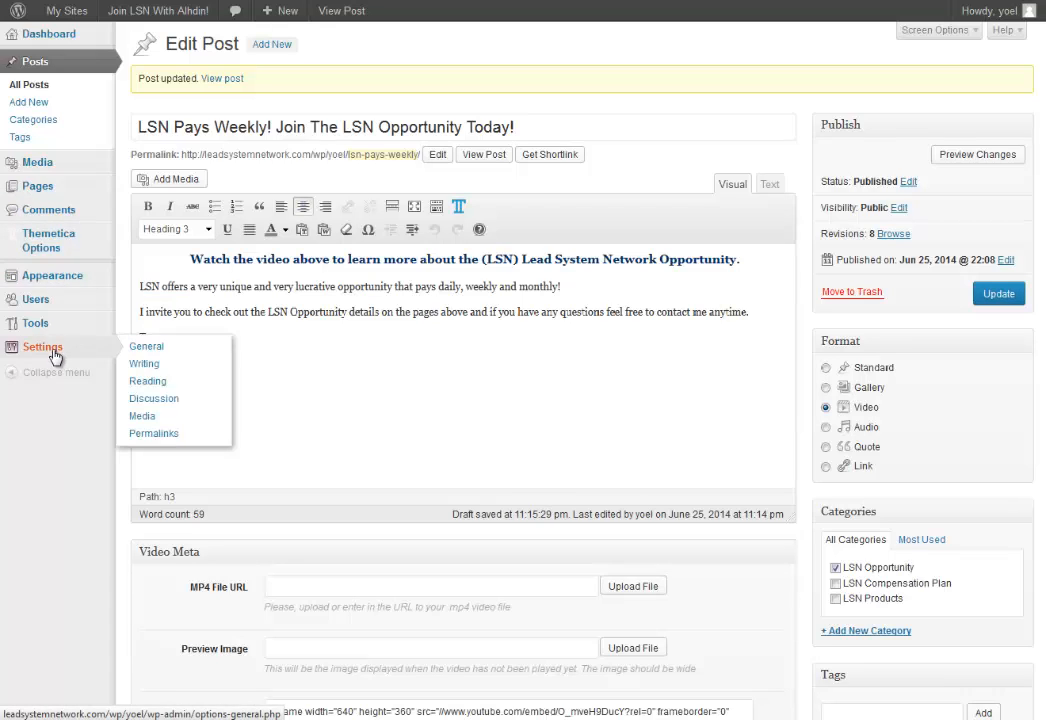
left_click(157, 383)
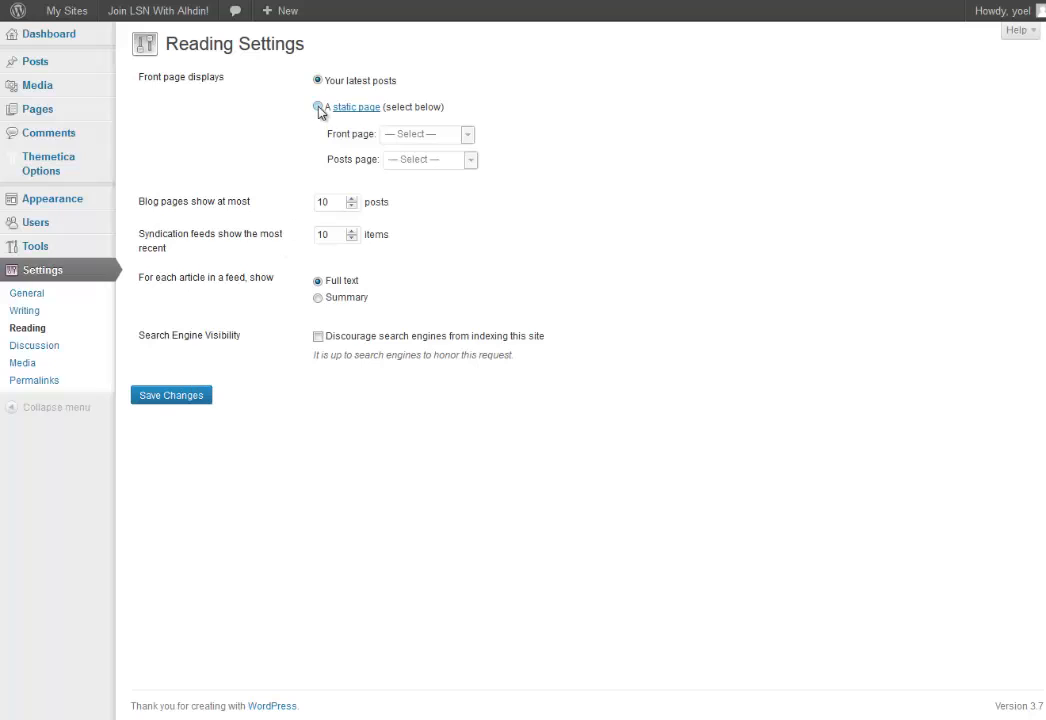
left_click(318, 107)
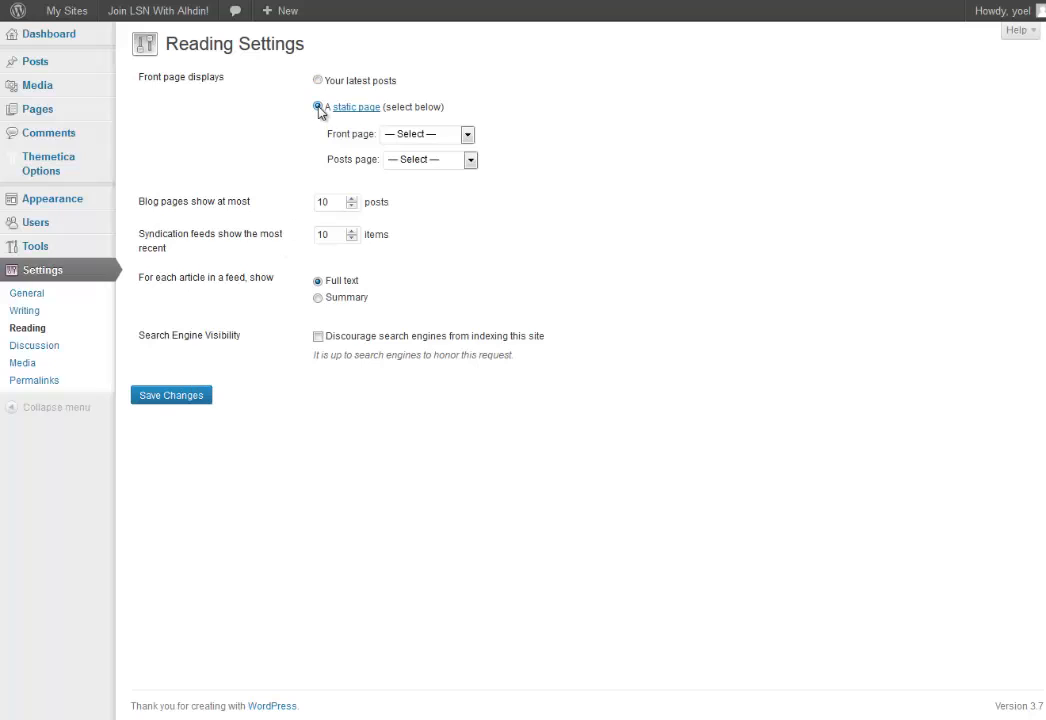
Look through the Front page and Posts page lists, then return to the live blog.
left_click(441, 137)
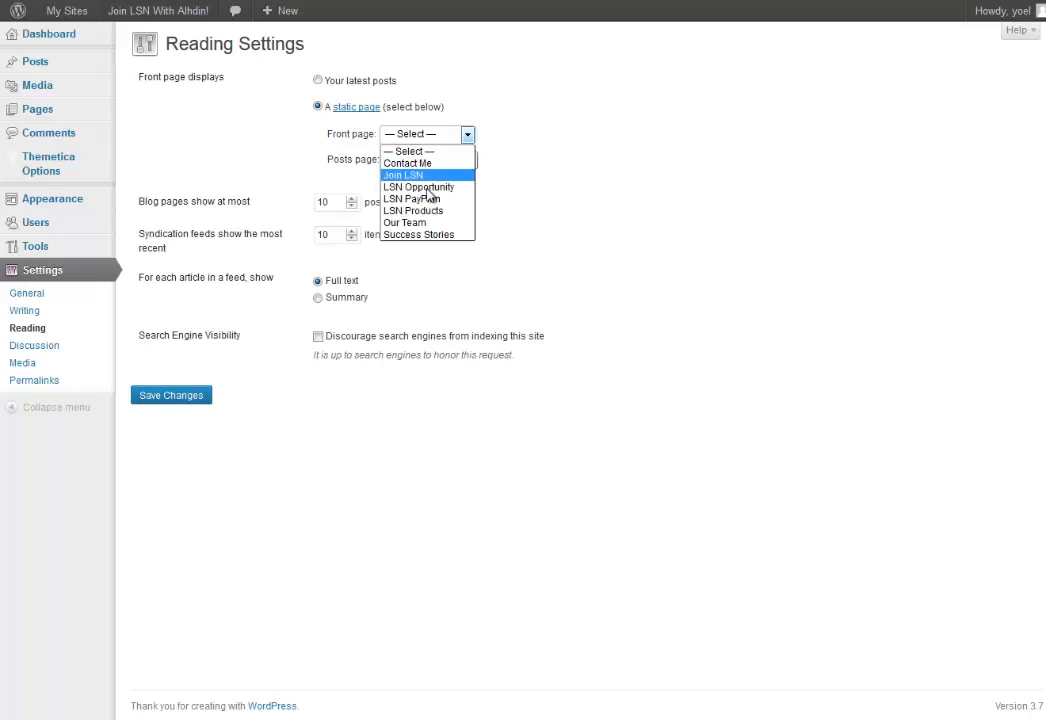
left_click(446, 137)
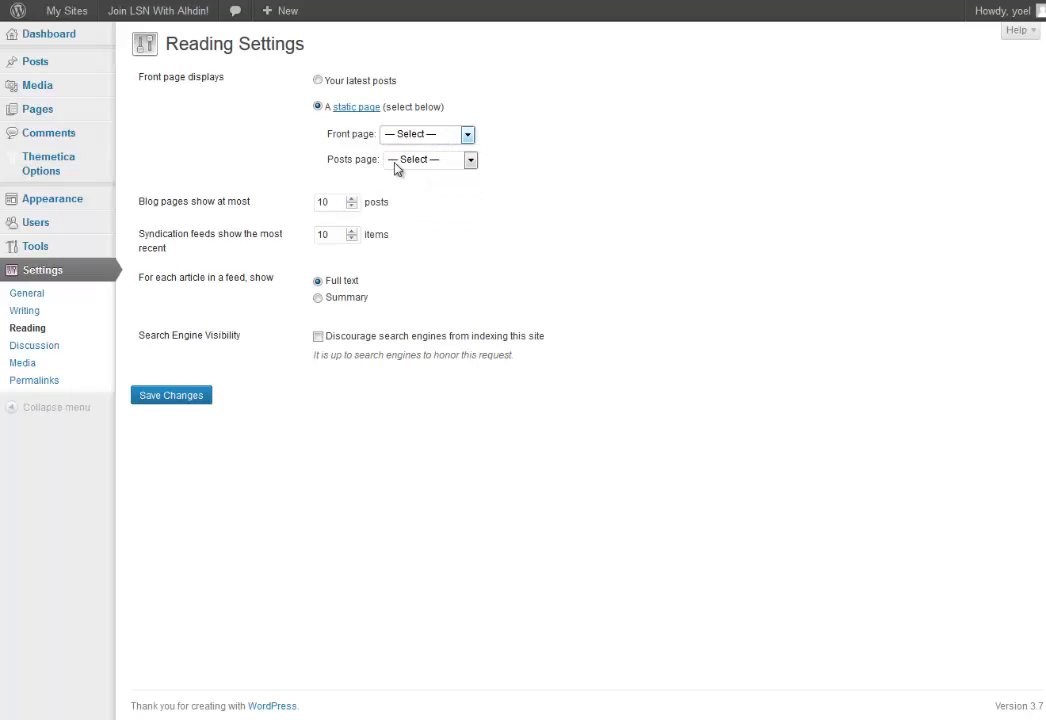
left_click(451, 165)
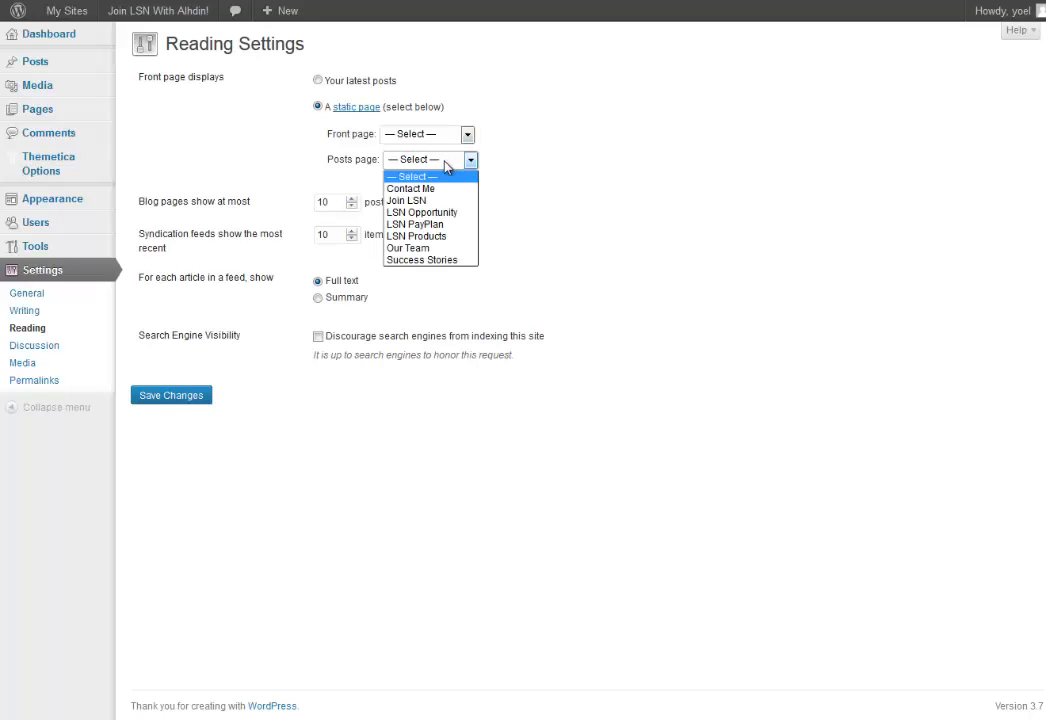
left_click(505, 175)
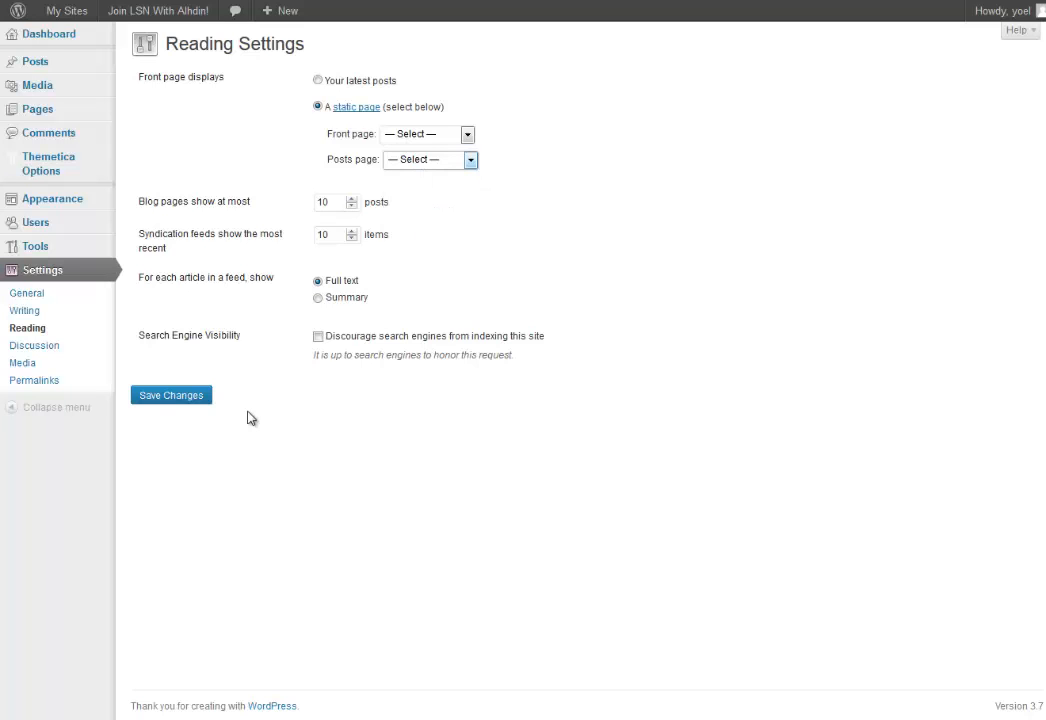
left_click(345, 1)
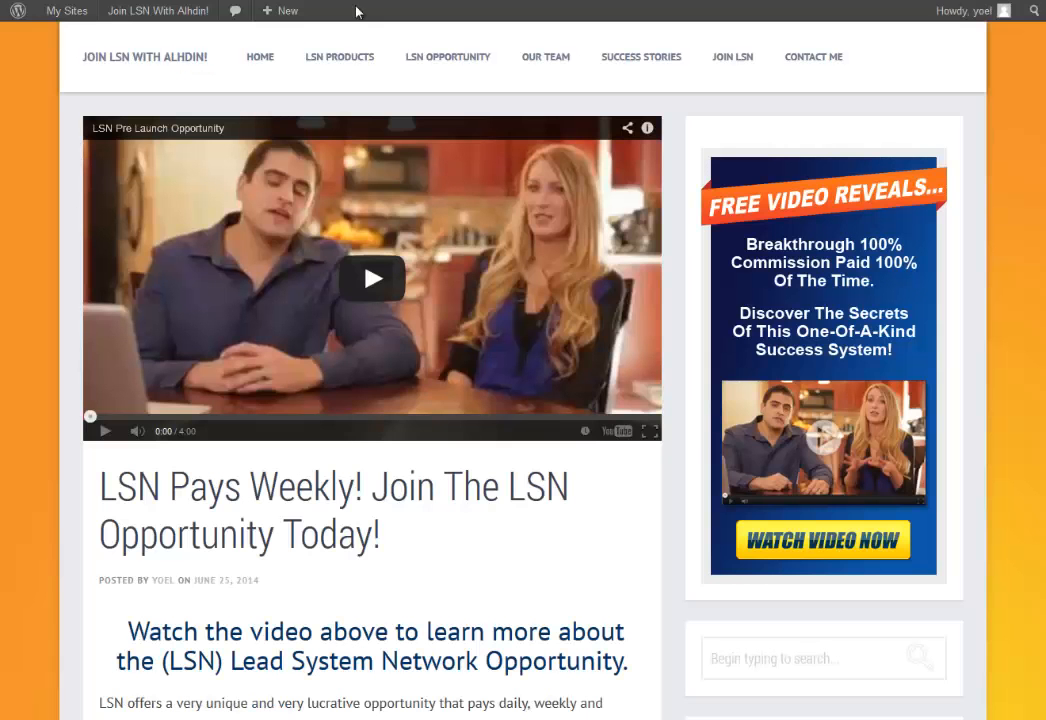